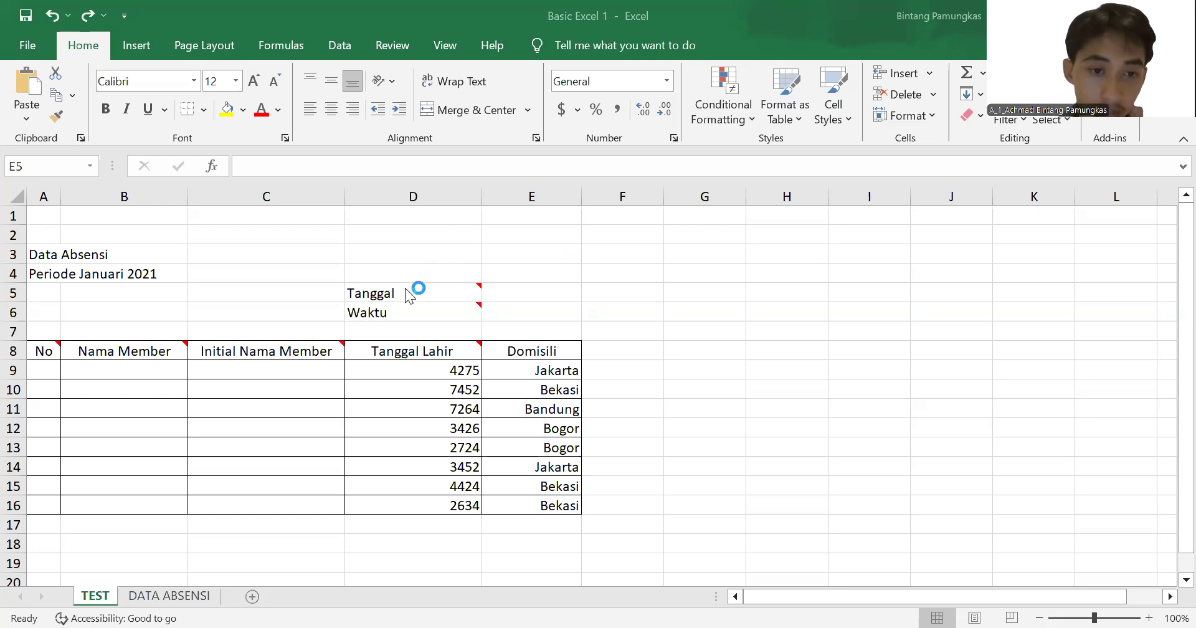
Step: Review the notes on the Tanggal, Waktu and table header cells, and view the member list on the DATA ABSENSI sheet
mouse_move(406, 288)
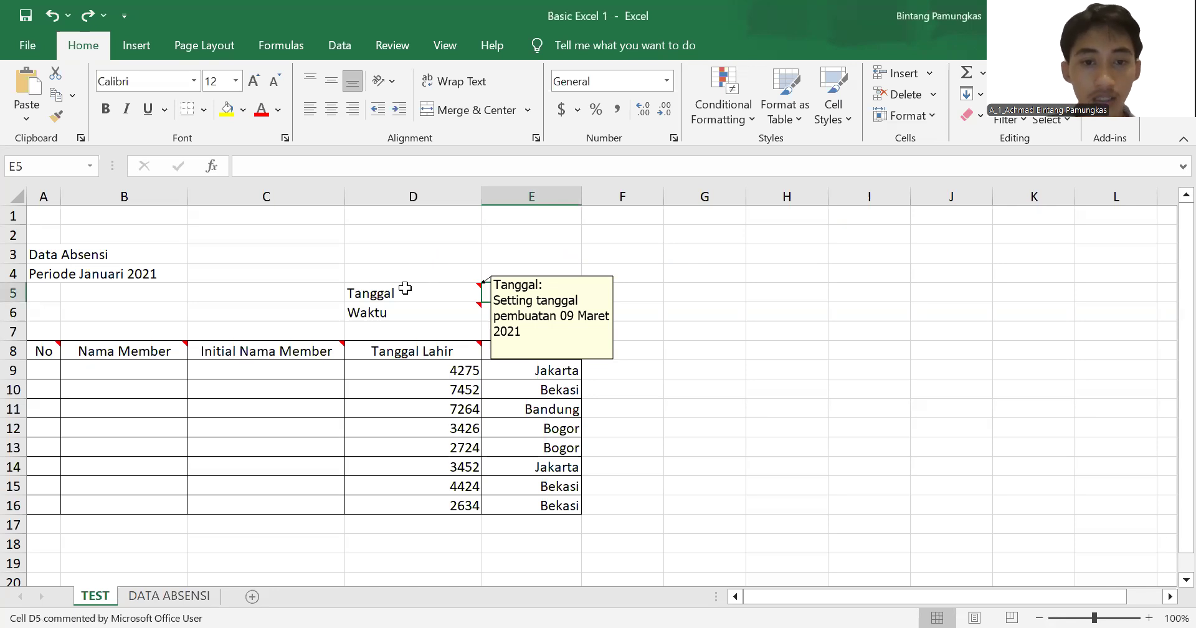
mouse_move(440, 311)
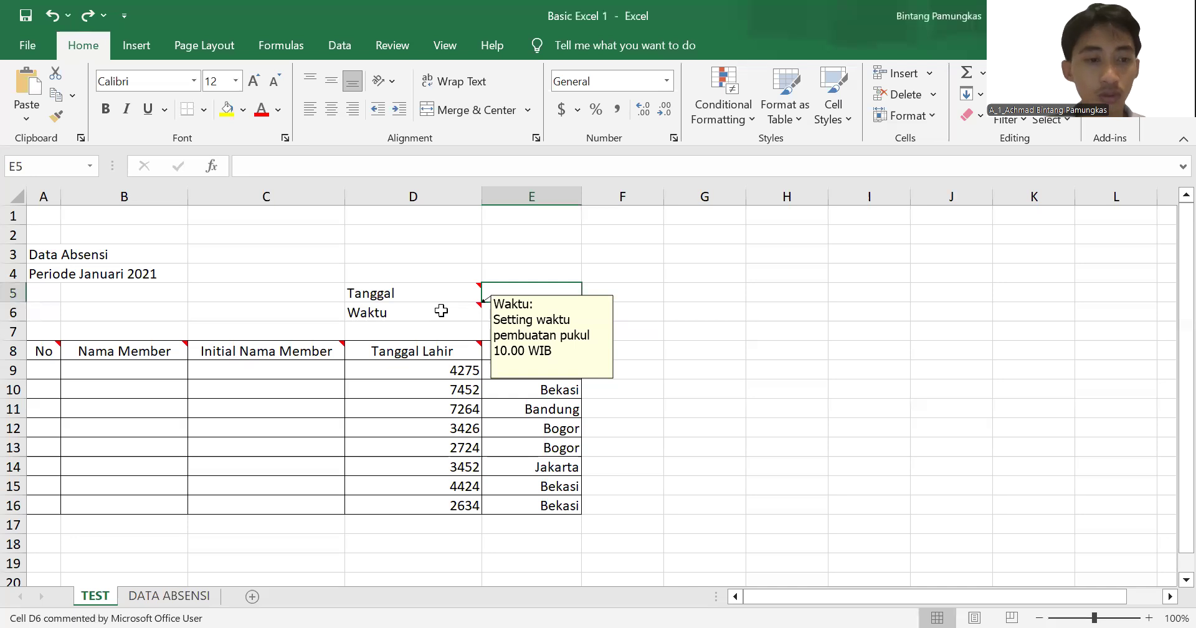
mouse_move(49, 349)
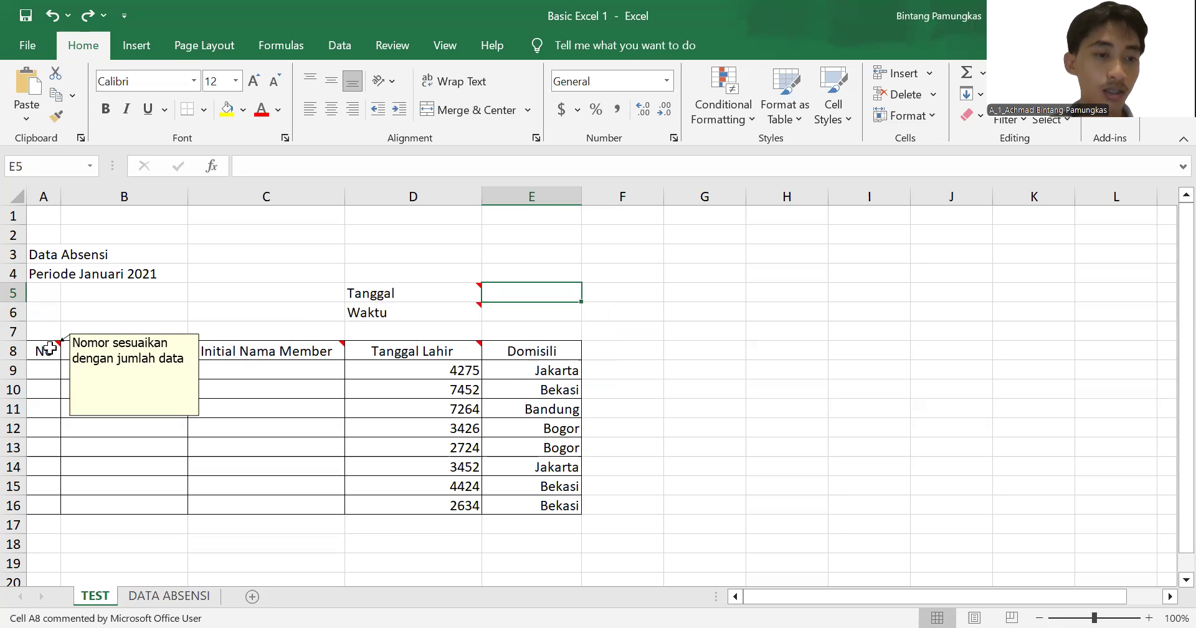
mouse_move(116, 345)
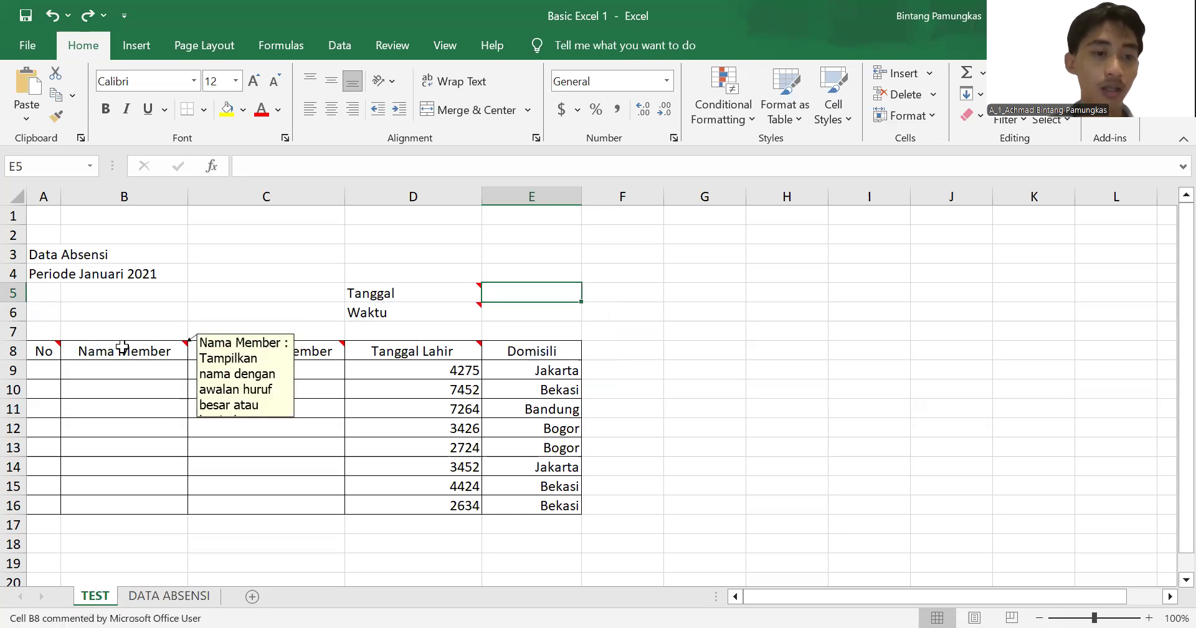
left_click_drag(123, 390, 125, 507)
left_click(163, 540)
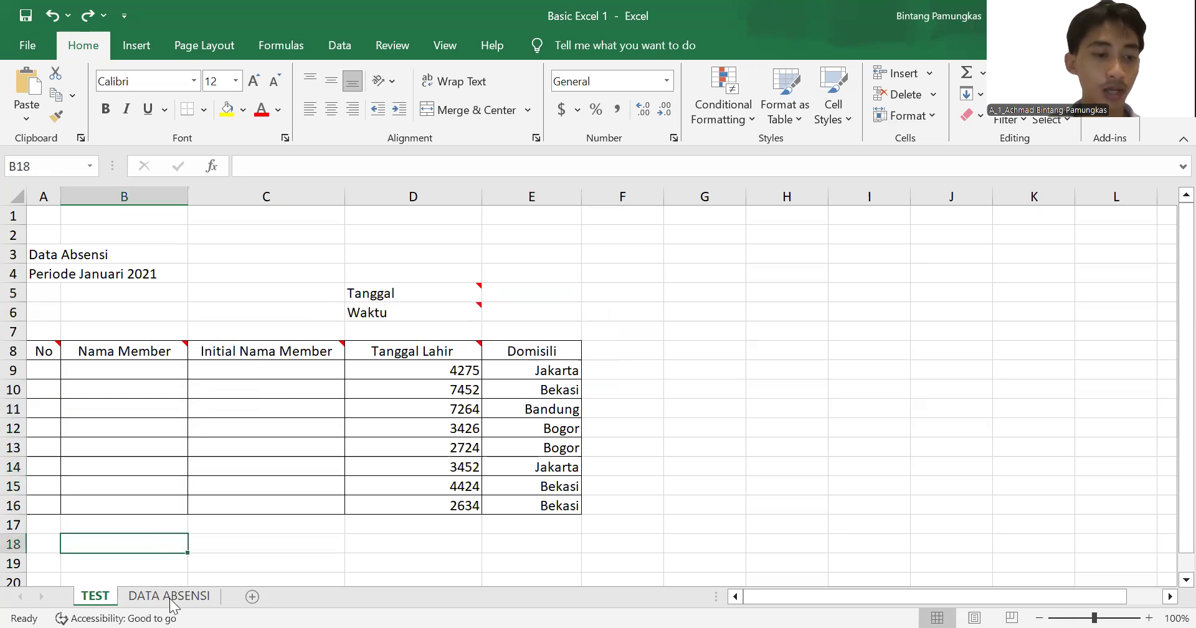
left_click(172, 595)
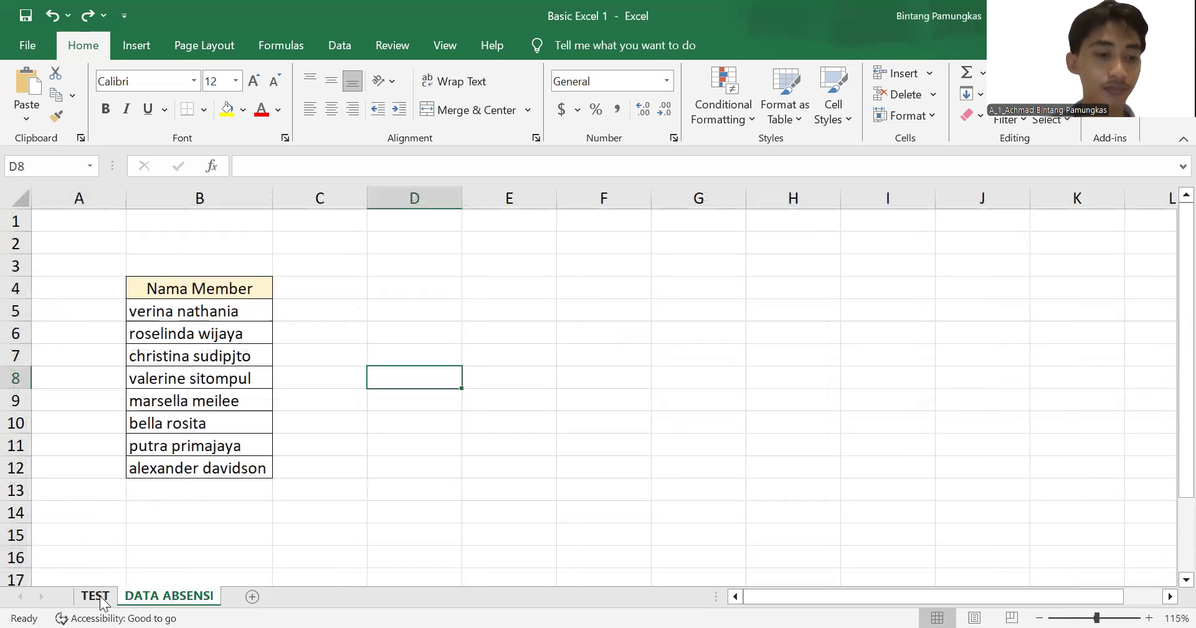
left_click(101, 598)
mouse_move(267, 347)
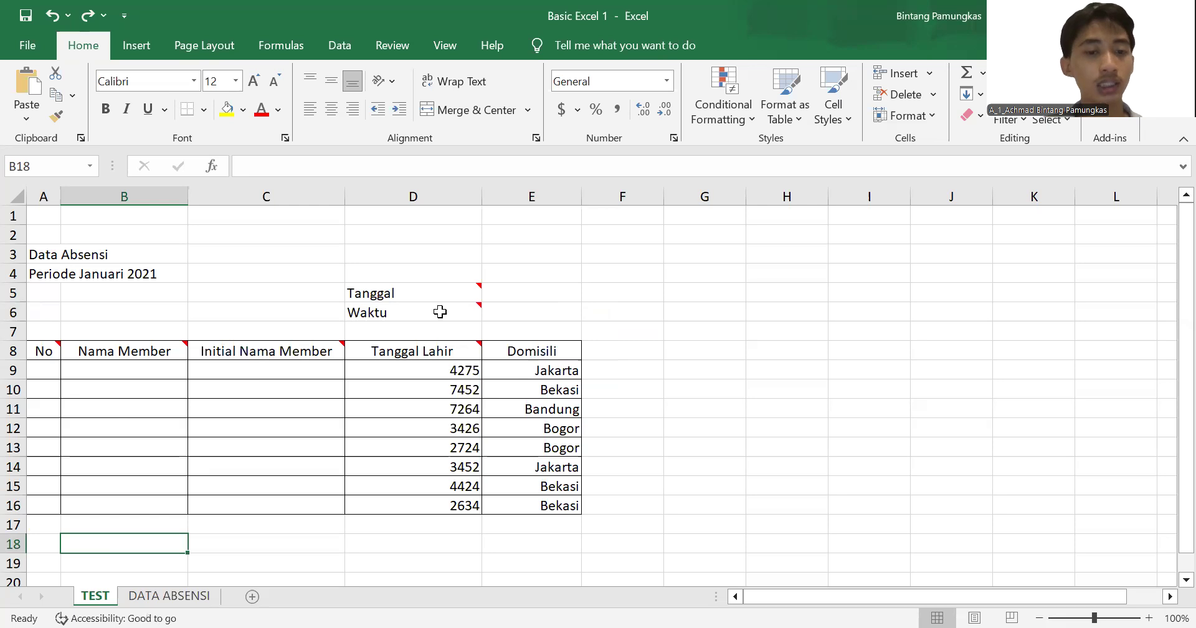
mouse_move(449, 353)
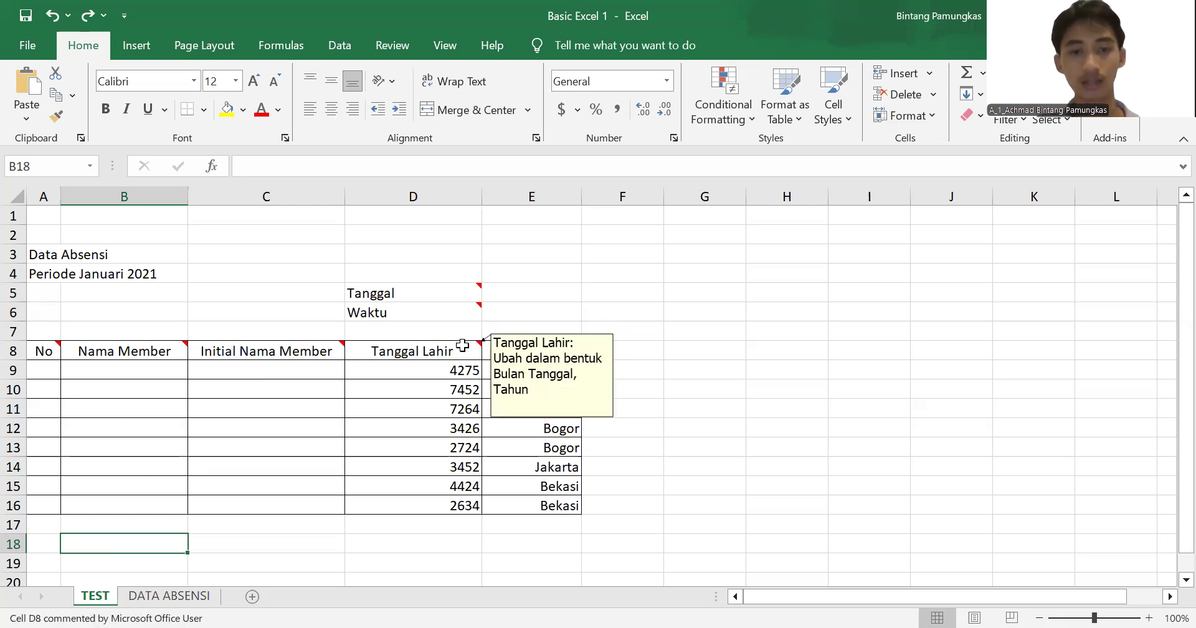
left_click(507, 288)
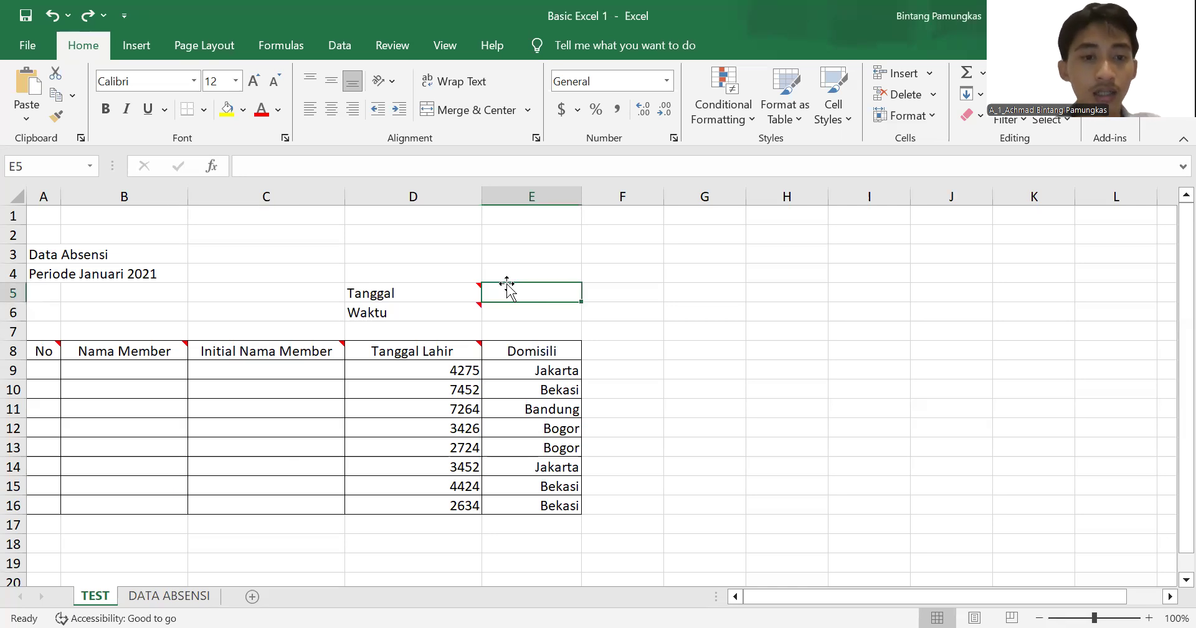
type("=")
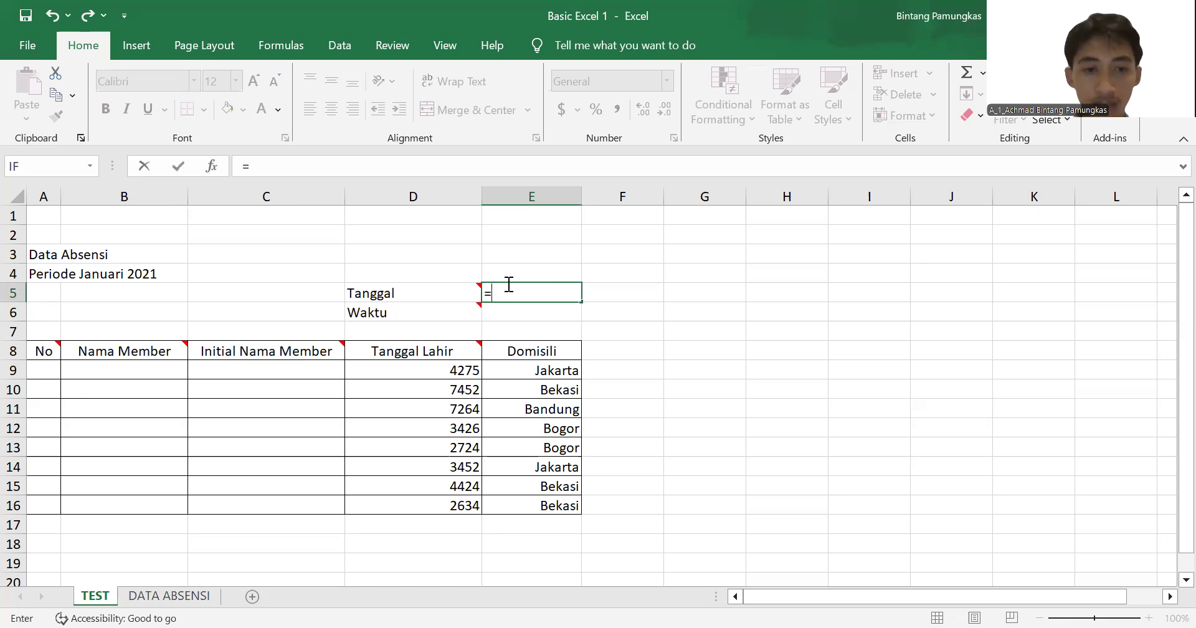
type("TIM")
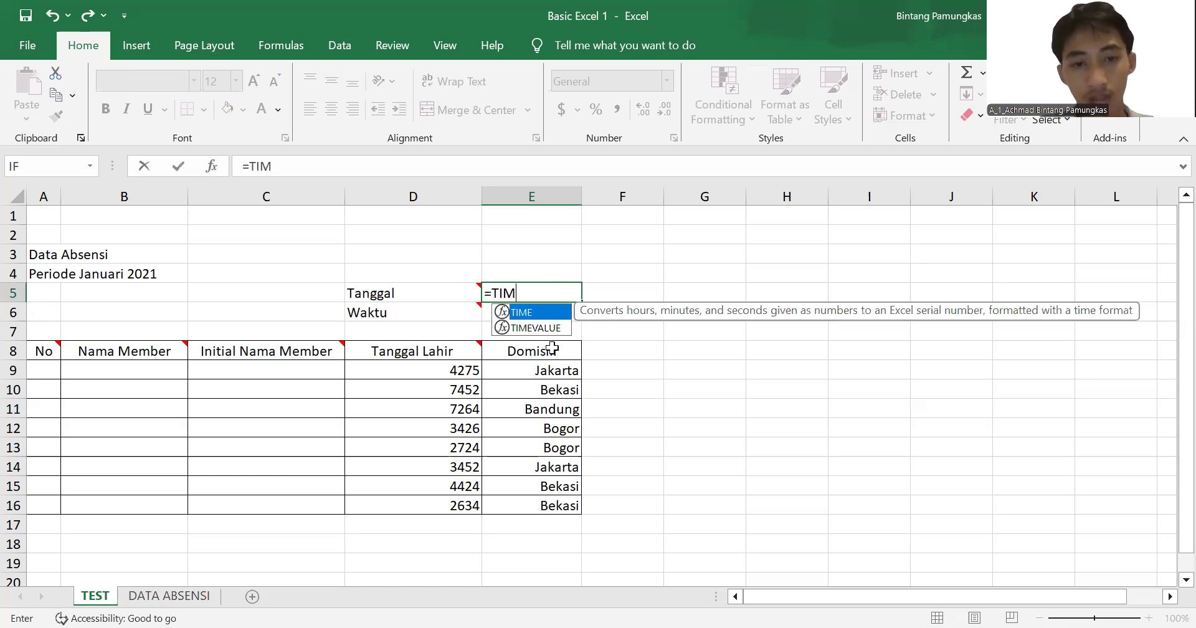
type("E(")
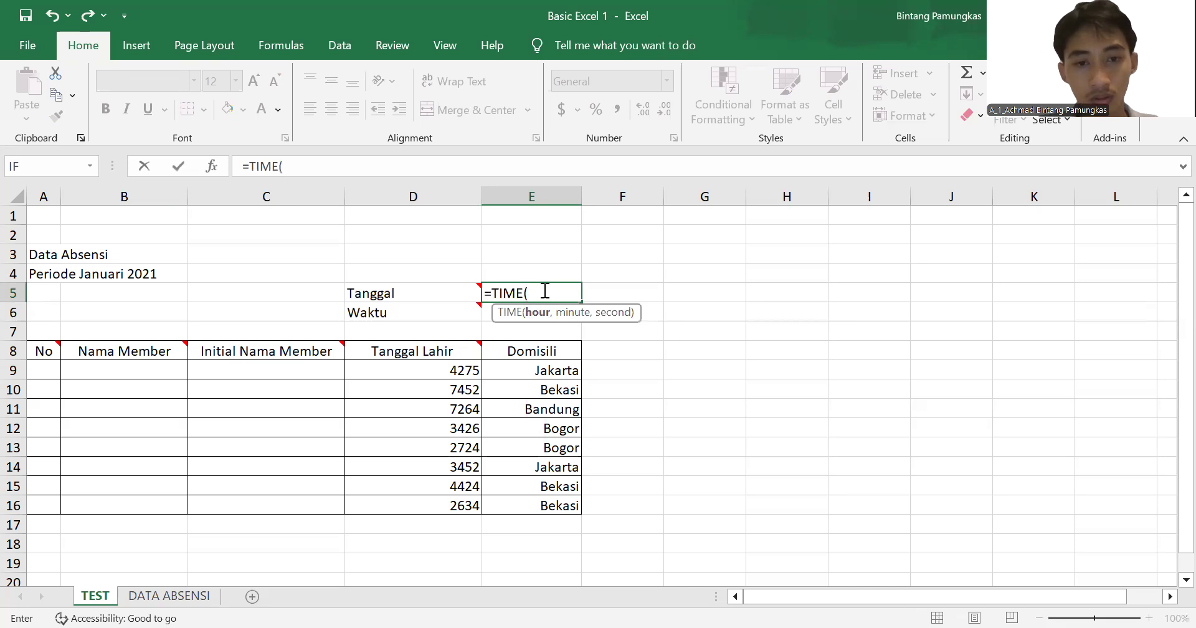
left_click_drag(529, 294, 446, 305)
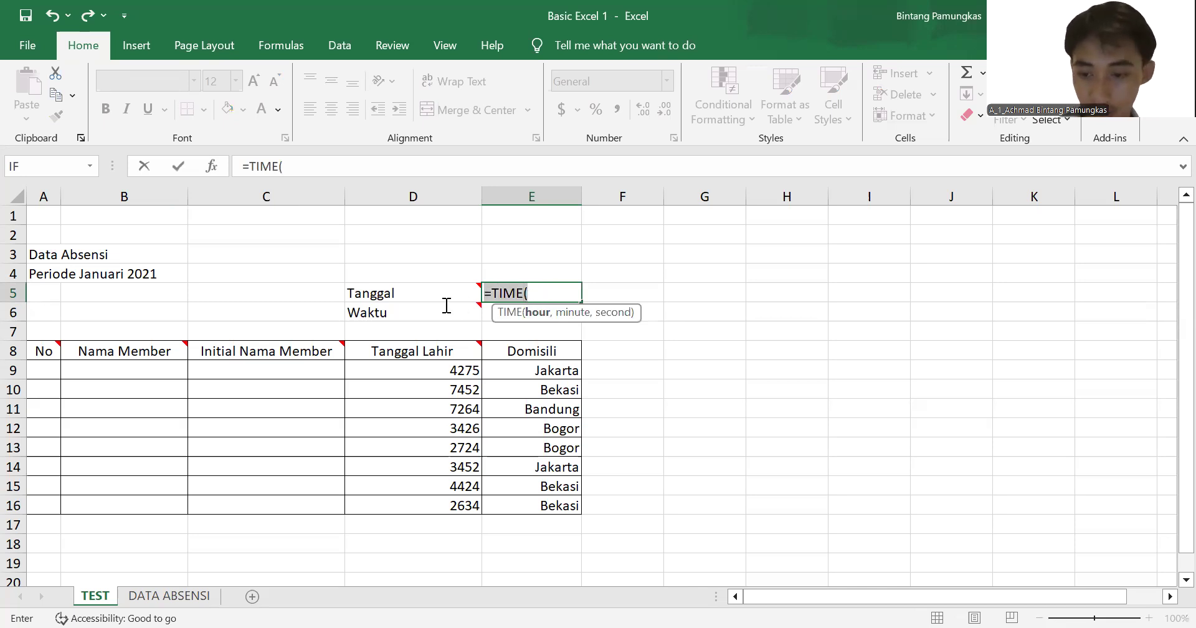
key("BackSpace")
type("=")
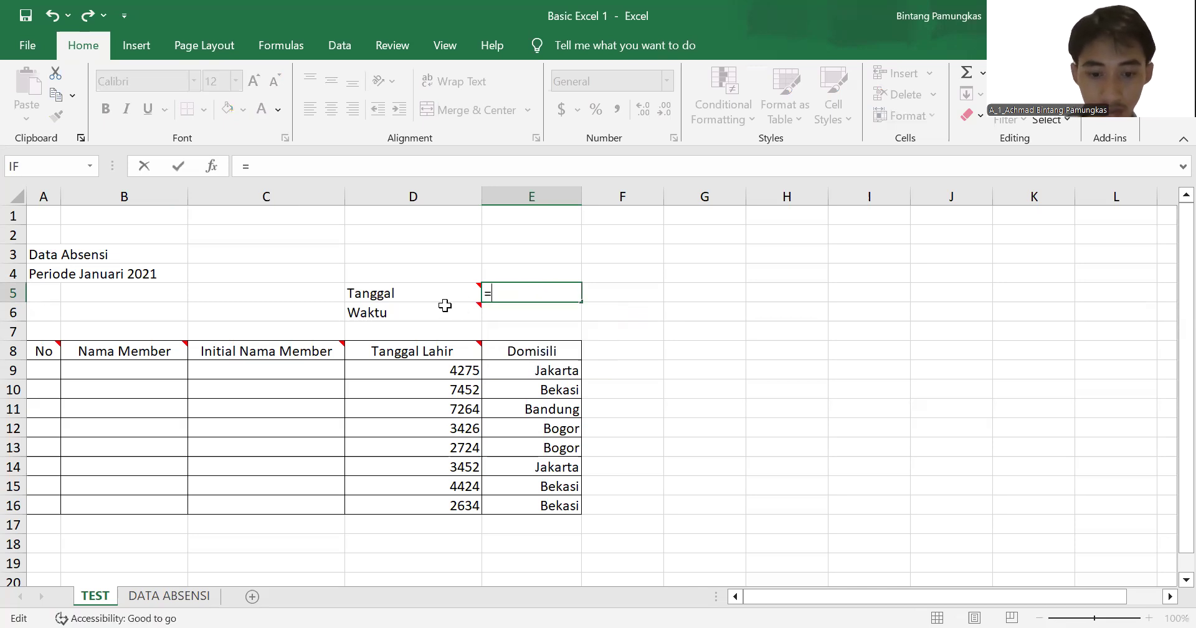
type("TIM")
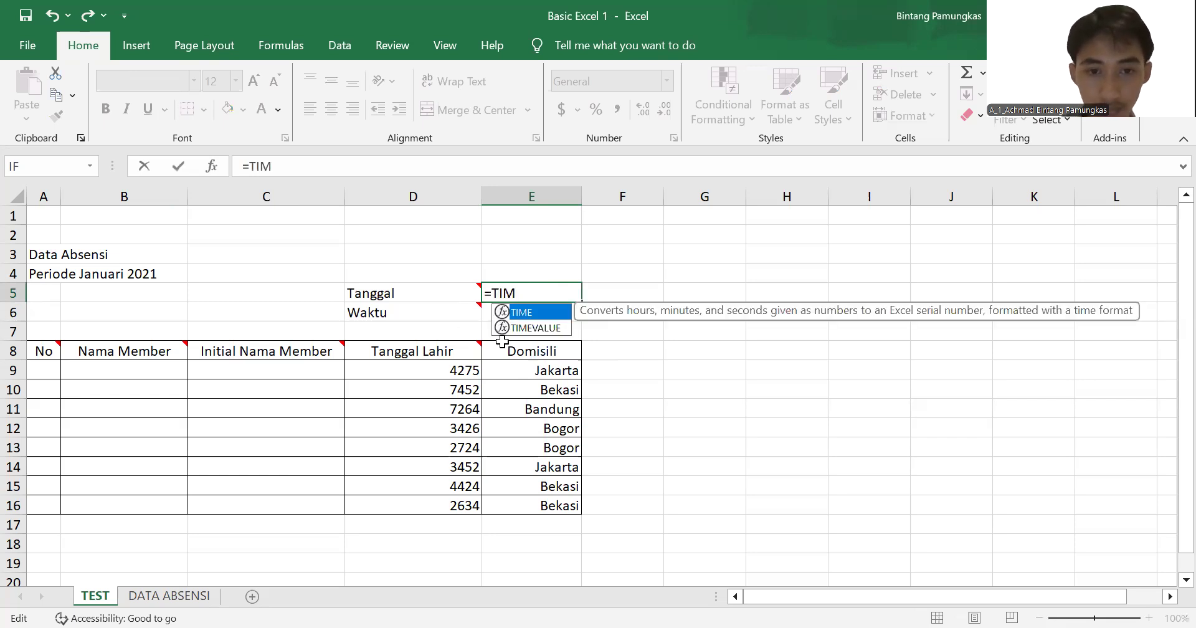
key("Tab")
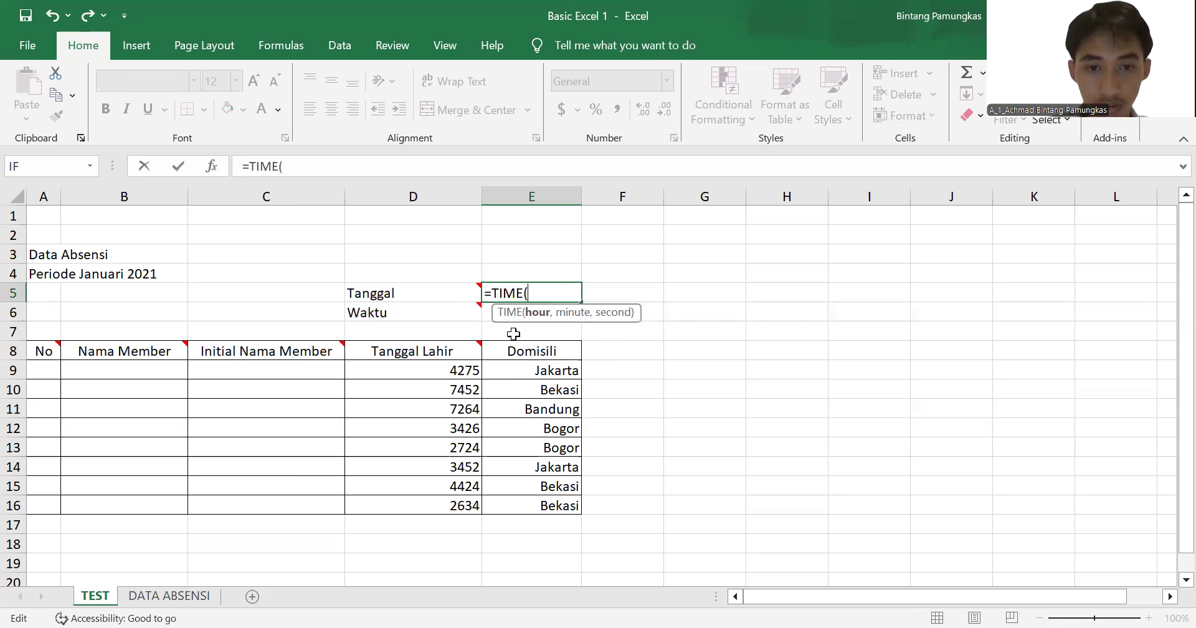
left_click_drag(539, 294, 438, 286)
key("BackSpace")
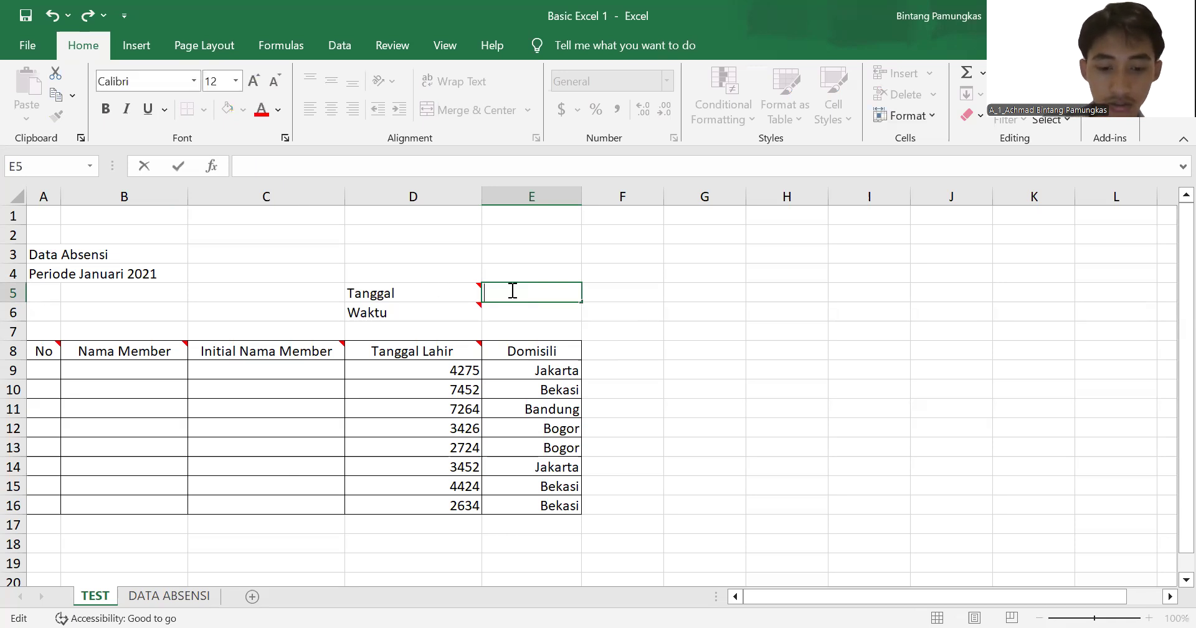
Step: Start a TEXT formula in cell E5 beside Tanggal, with DATE(2021,03,09) as its value argument
type("TEXT")
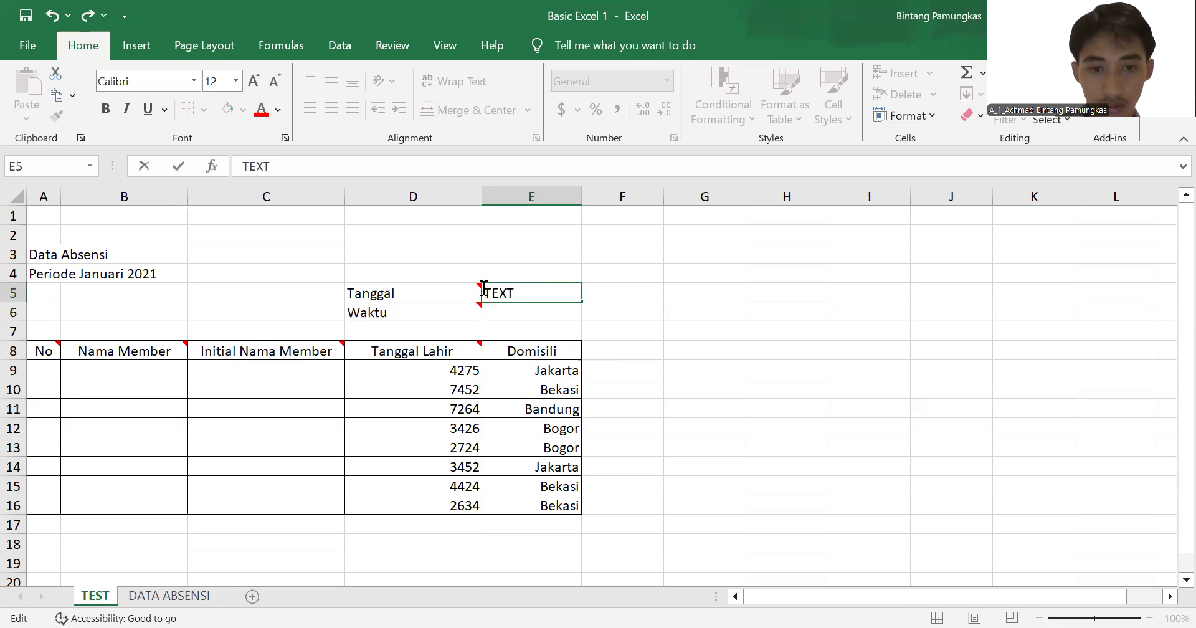
key("Home")
type("=")
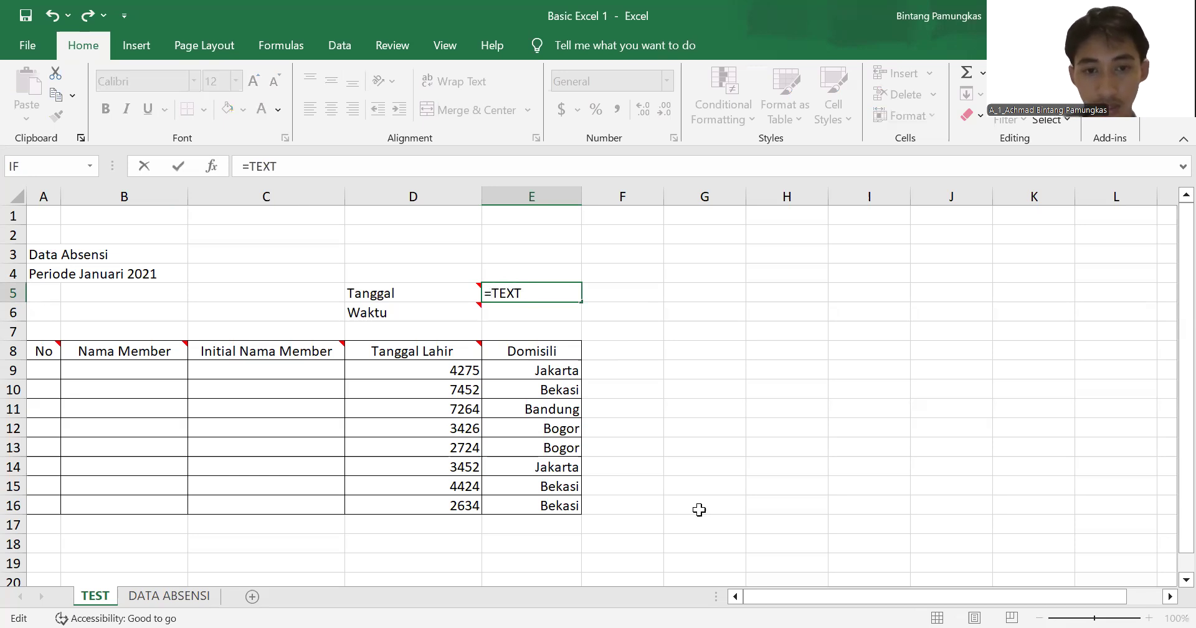
left_click(536, 294)
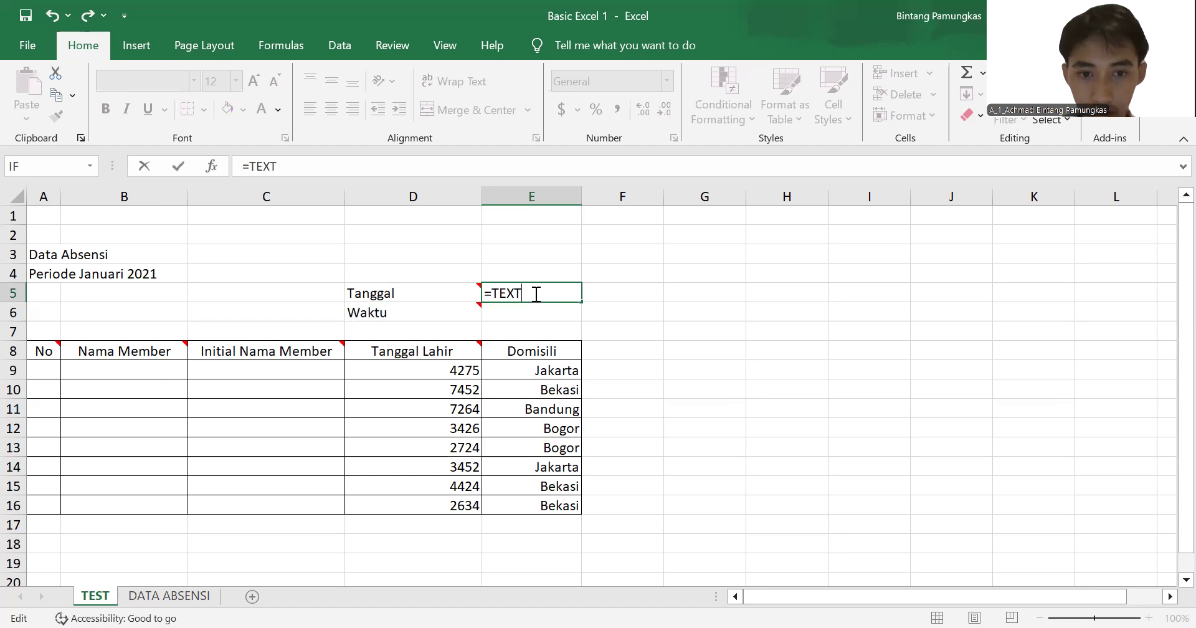
key("BackSpace")
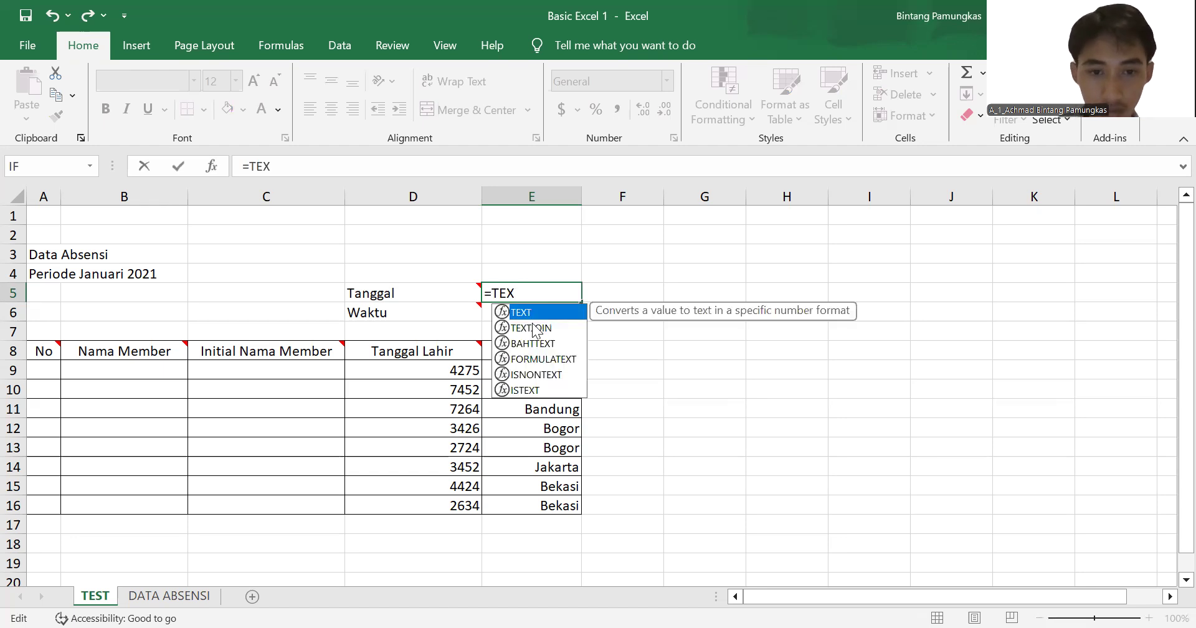
double_click(540, 313)
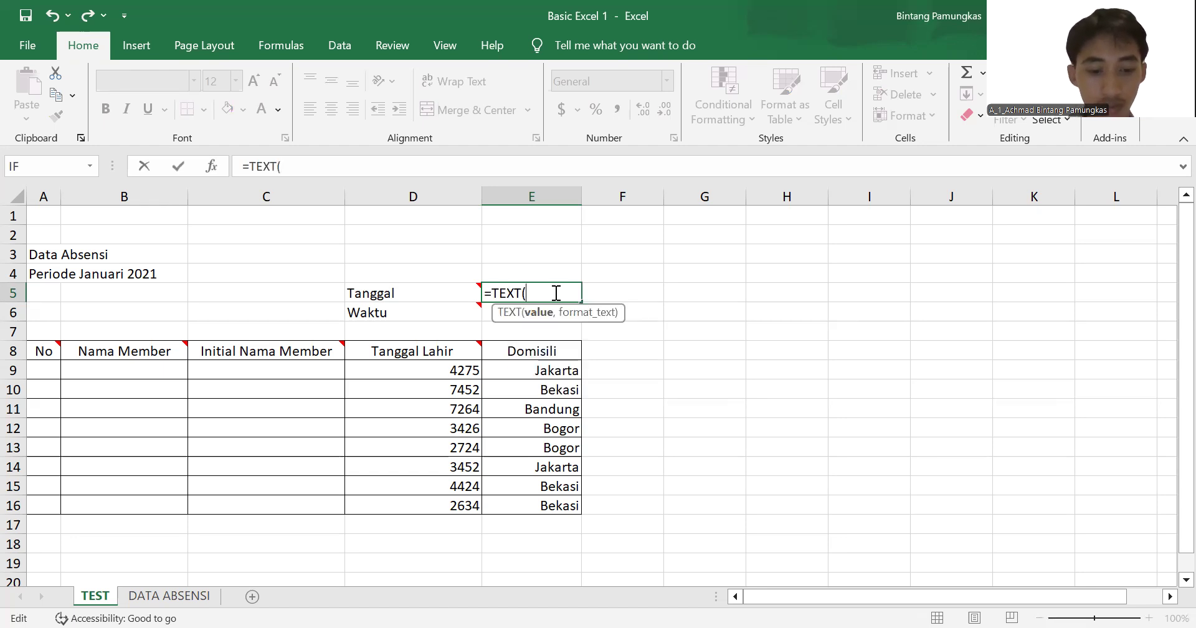
type("DATE")
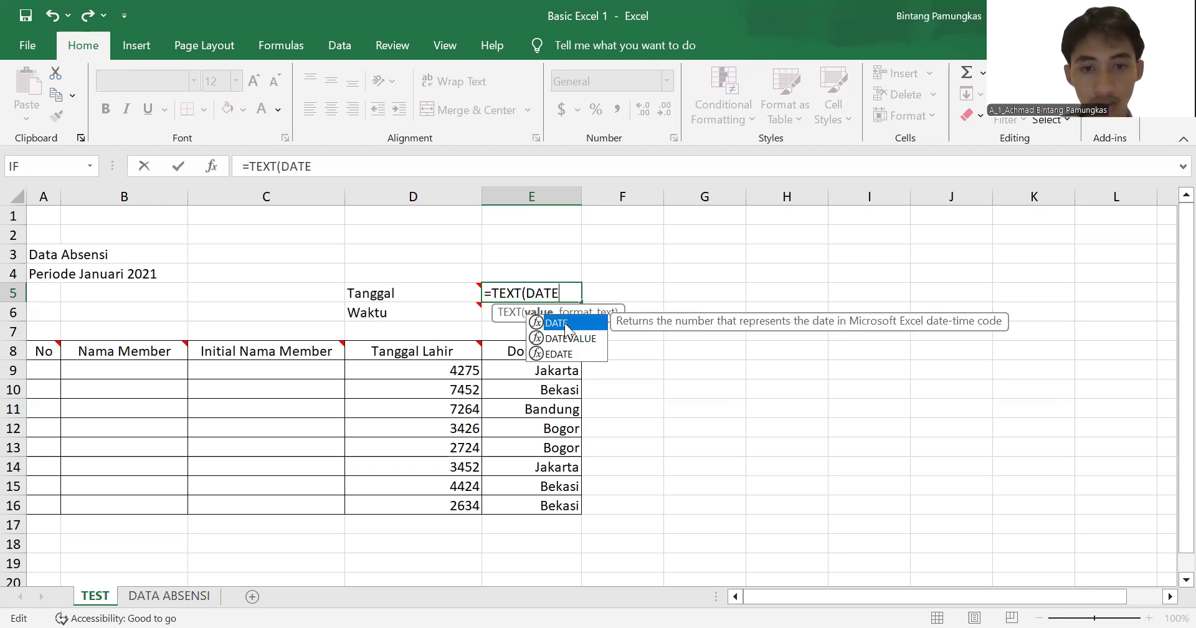
type("(2021,")
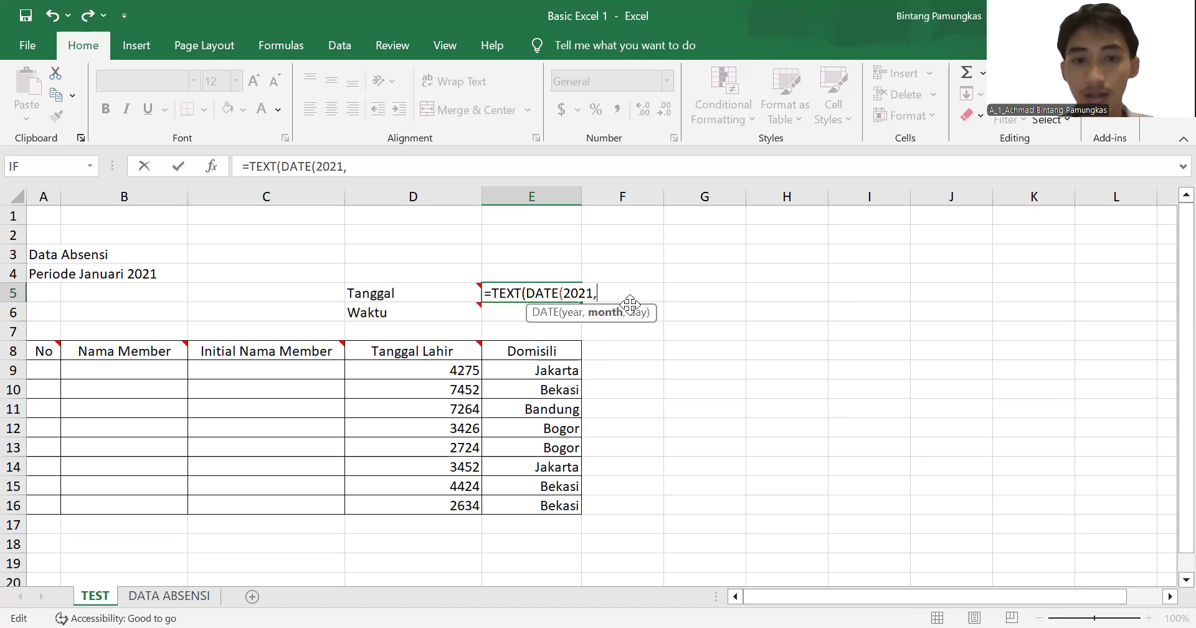
type("03,0")
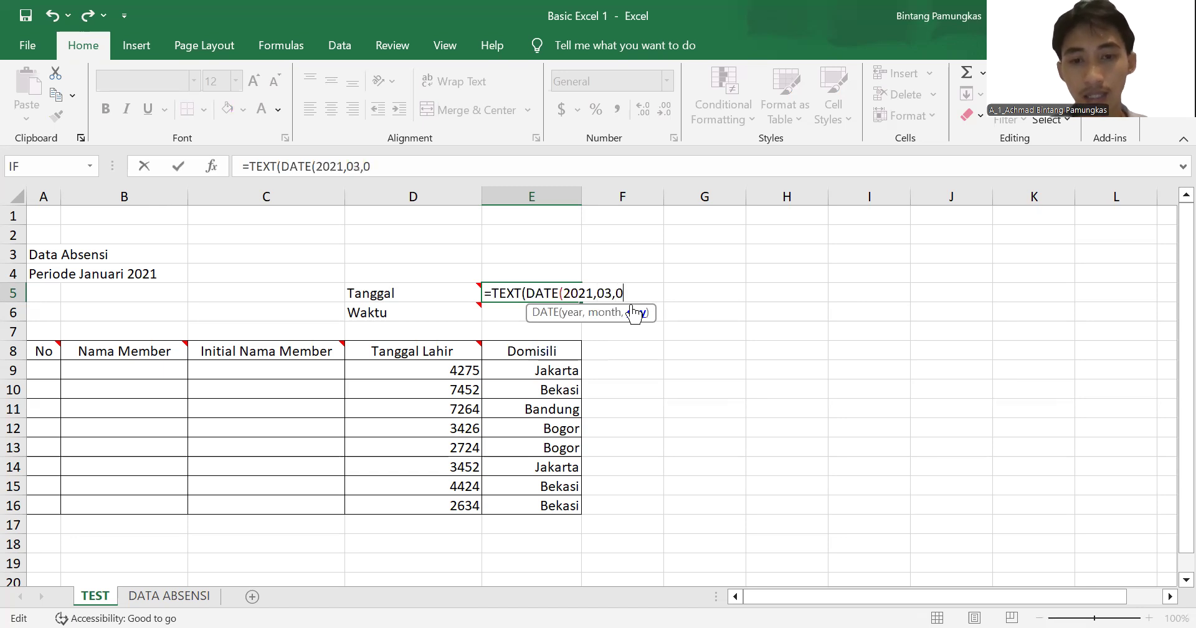
type("9),\" \"")
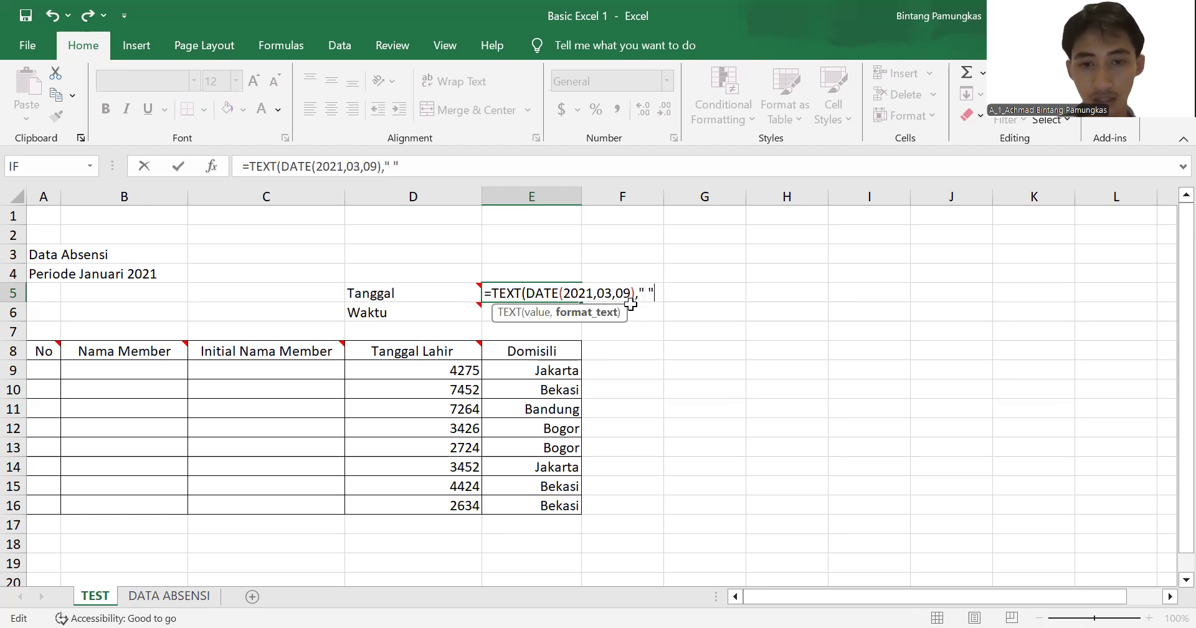
Step: Complete the Tanggal formula with the format text "DD MMMM YYYY" and commit it
key("BackSpace")
key("BackSpace")
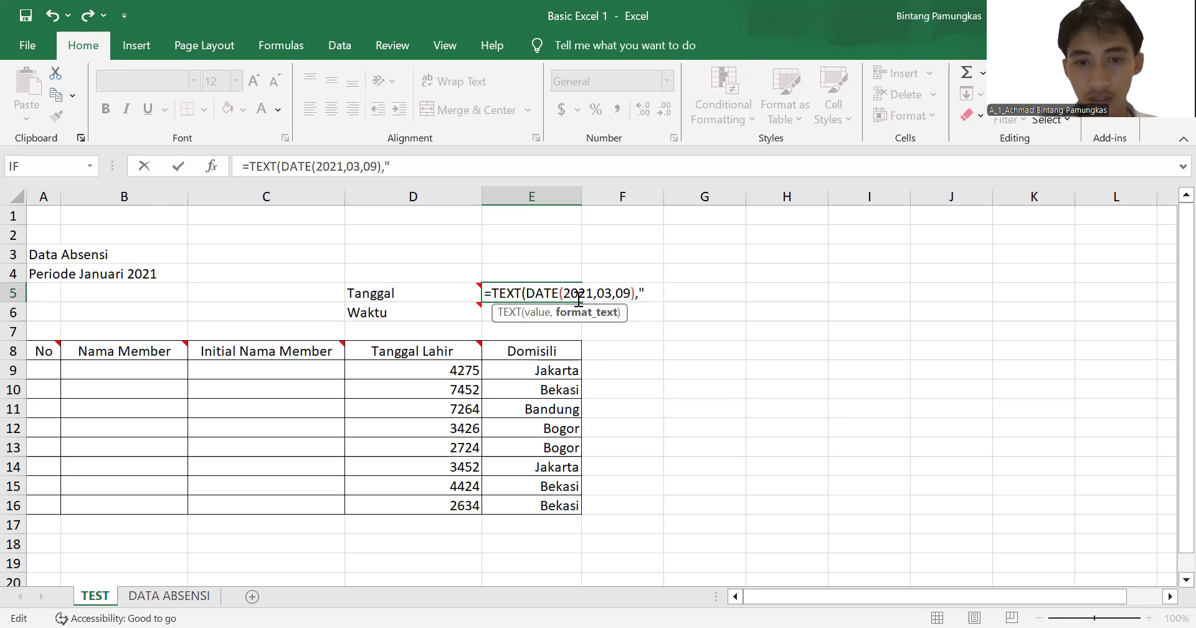
type("DD")
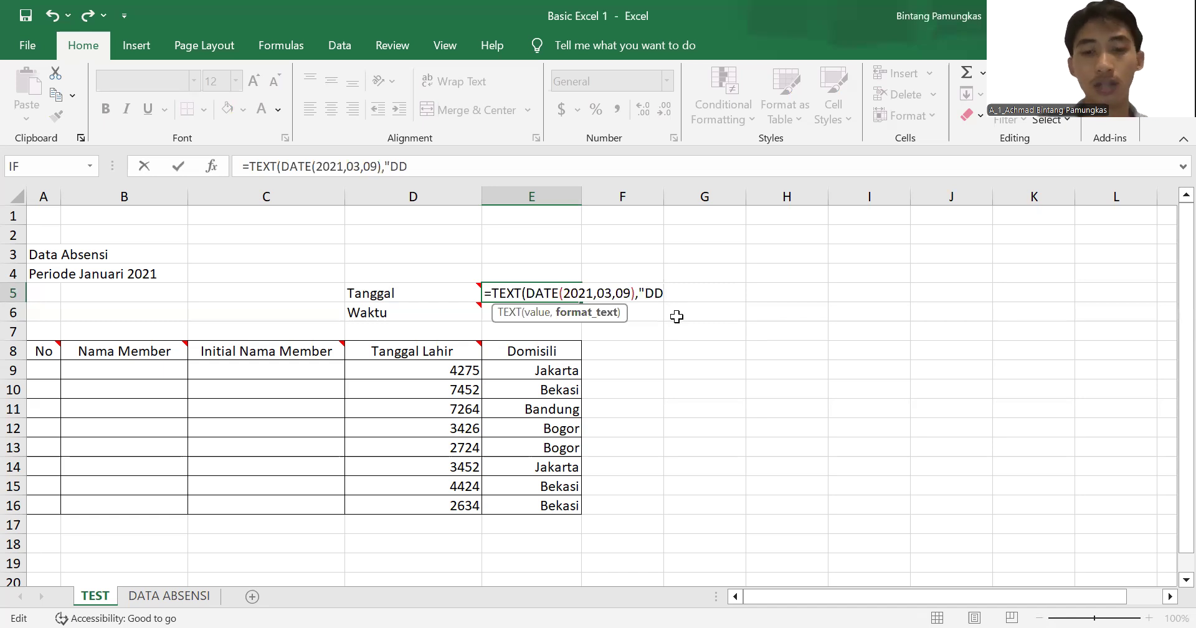
type("MMMM")
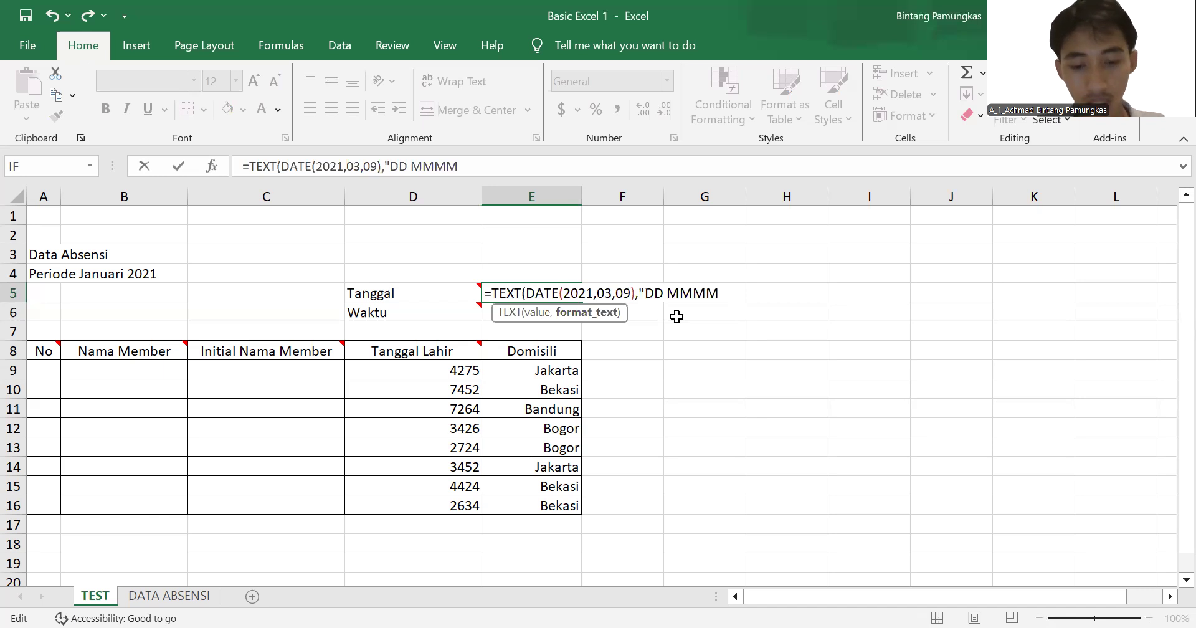
type(" YYYY")
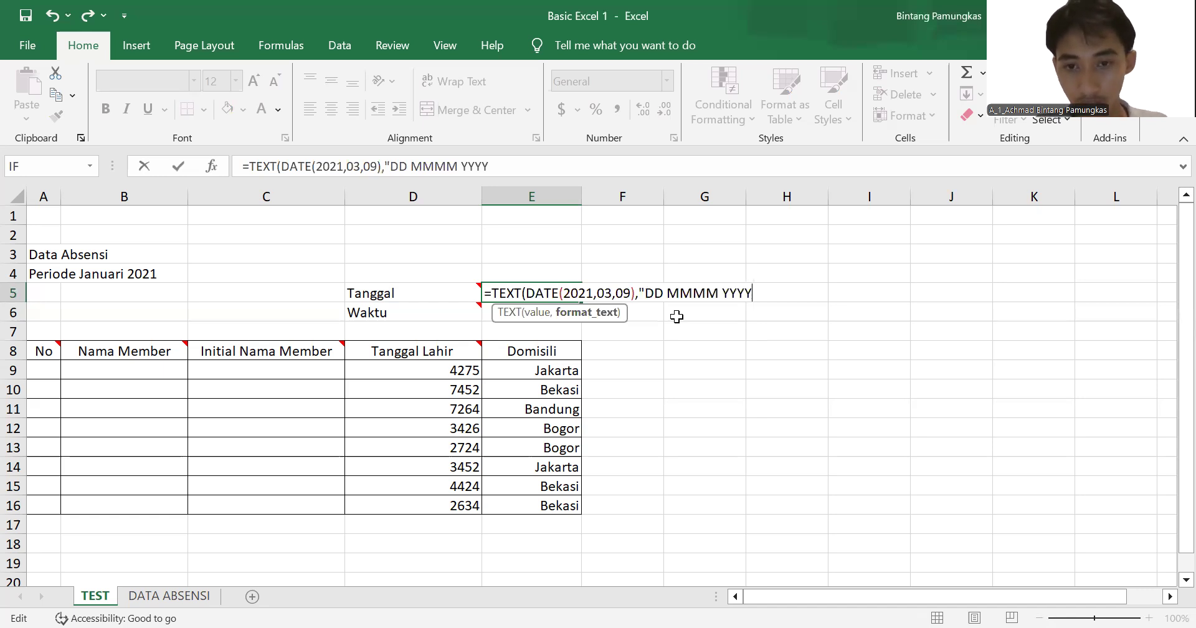
type("\")")
key("Return")
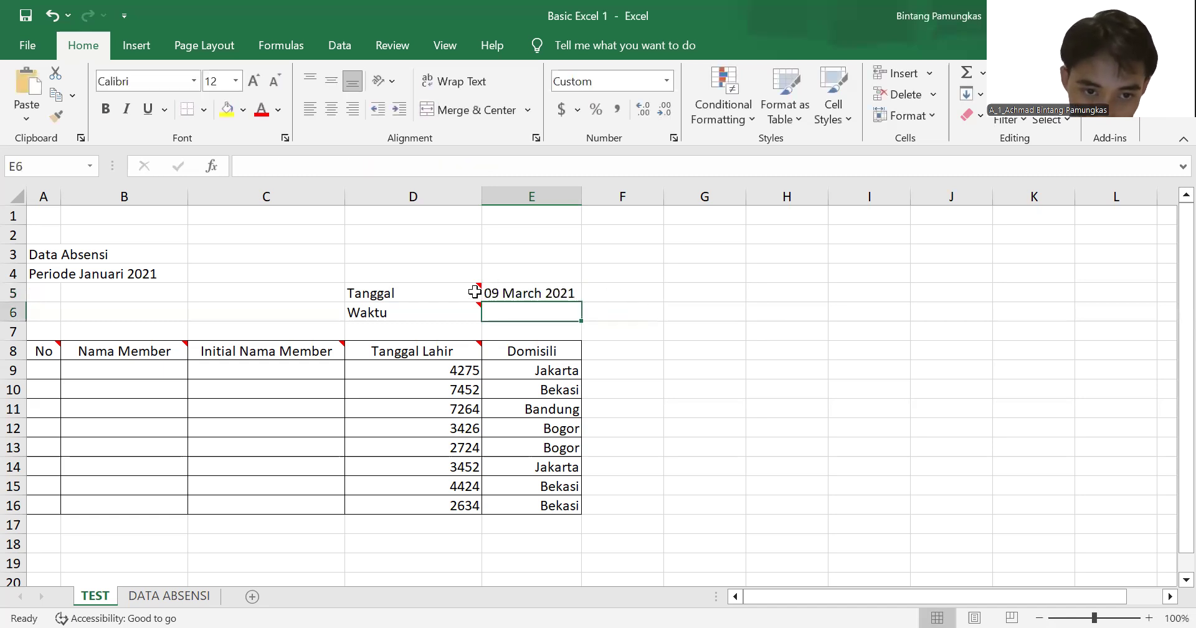
Step: Enter the formula =TIME(10,00,00) in cell E6 beside Waktu
mouse_move(464, 293)
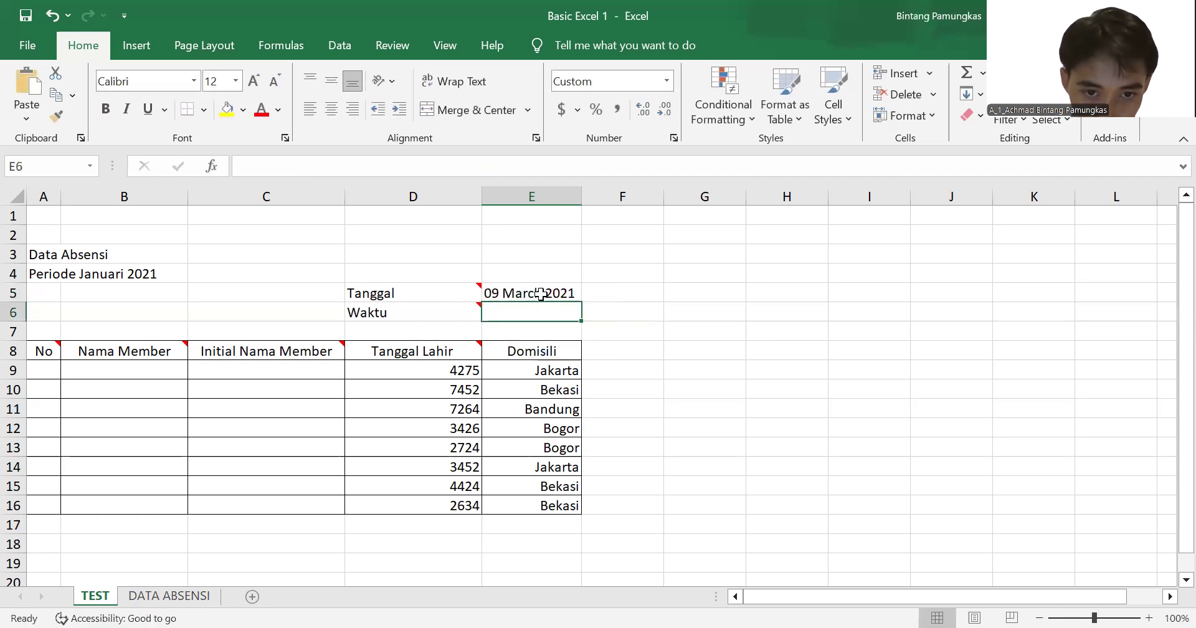
type("=")
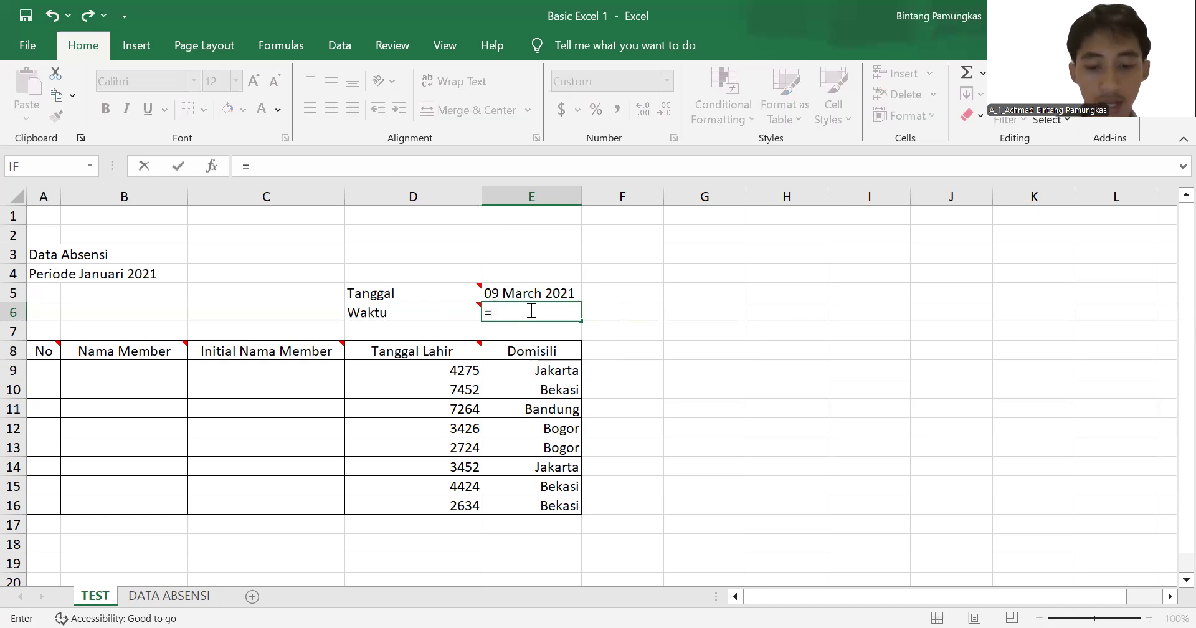
type("TIME")
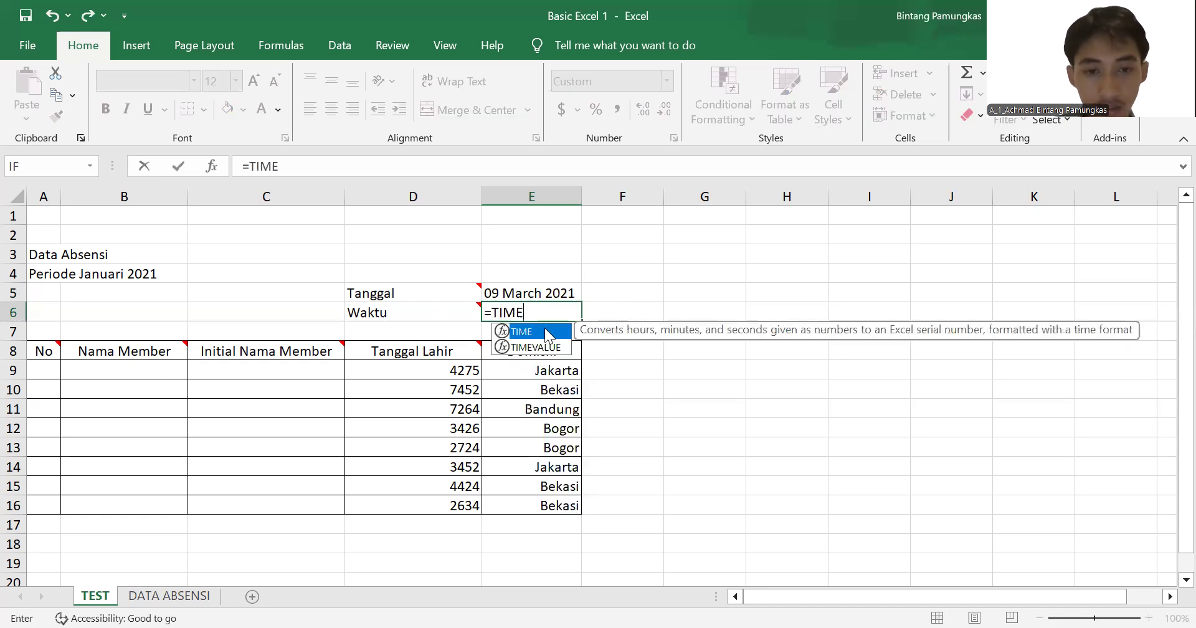
type("(10")
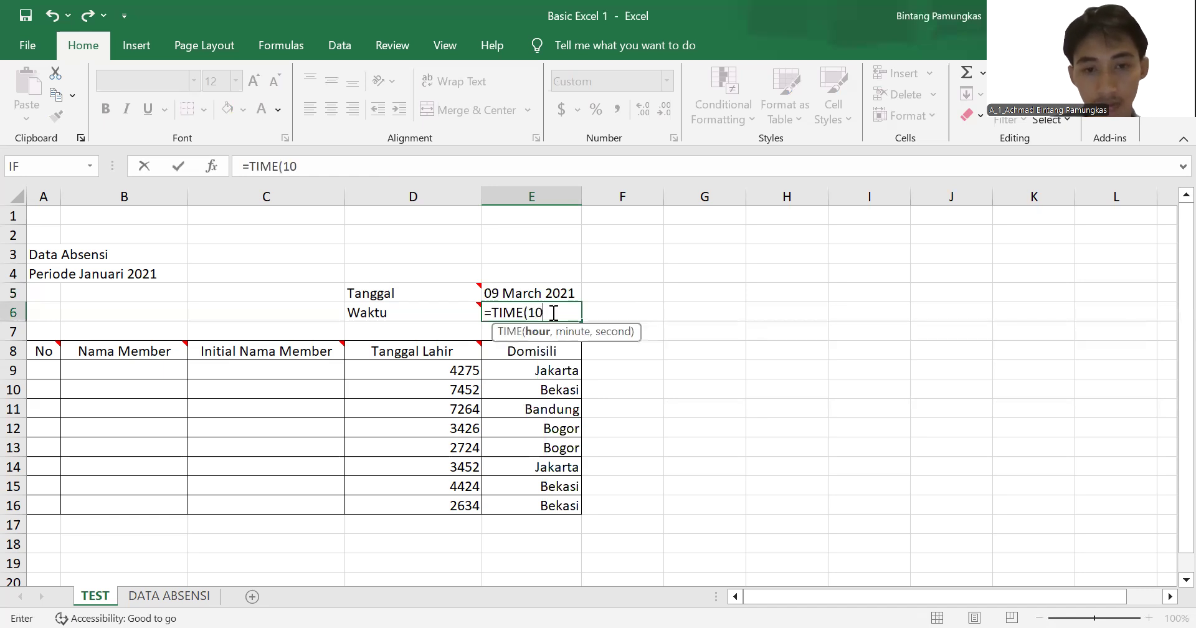
type(",00")
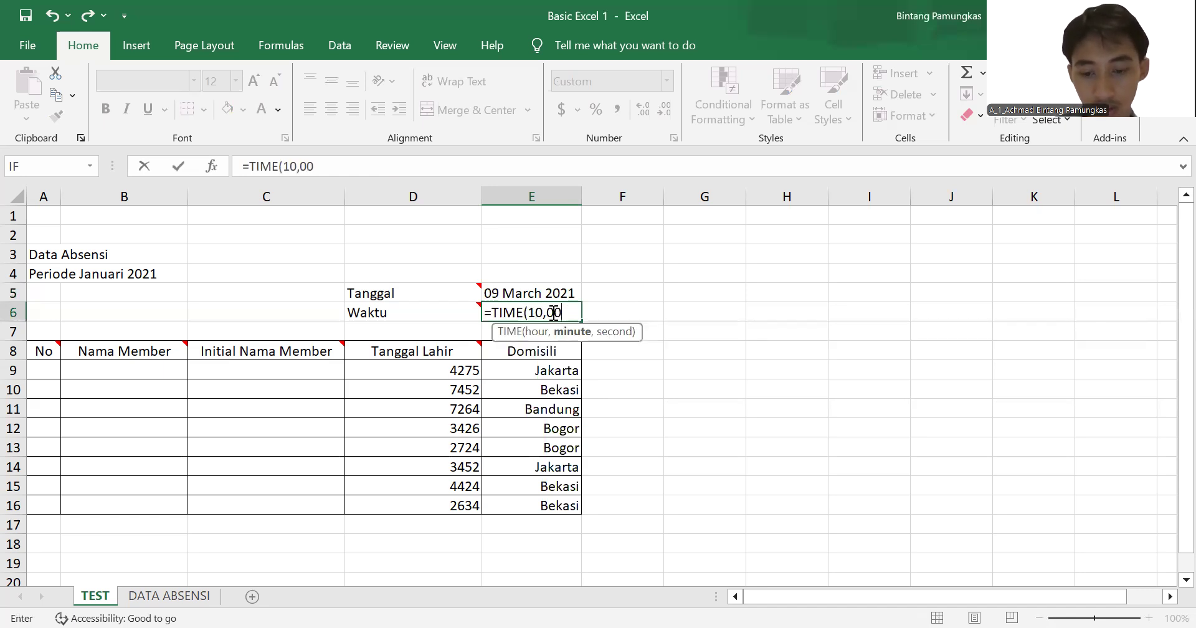
type(",00)")
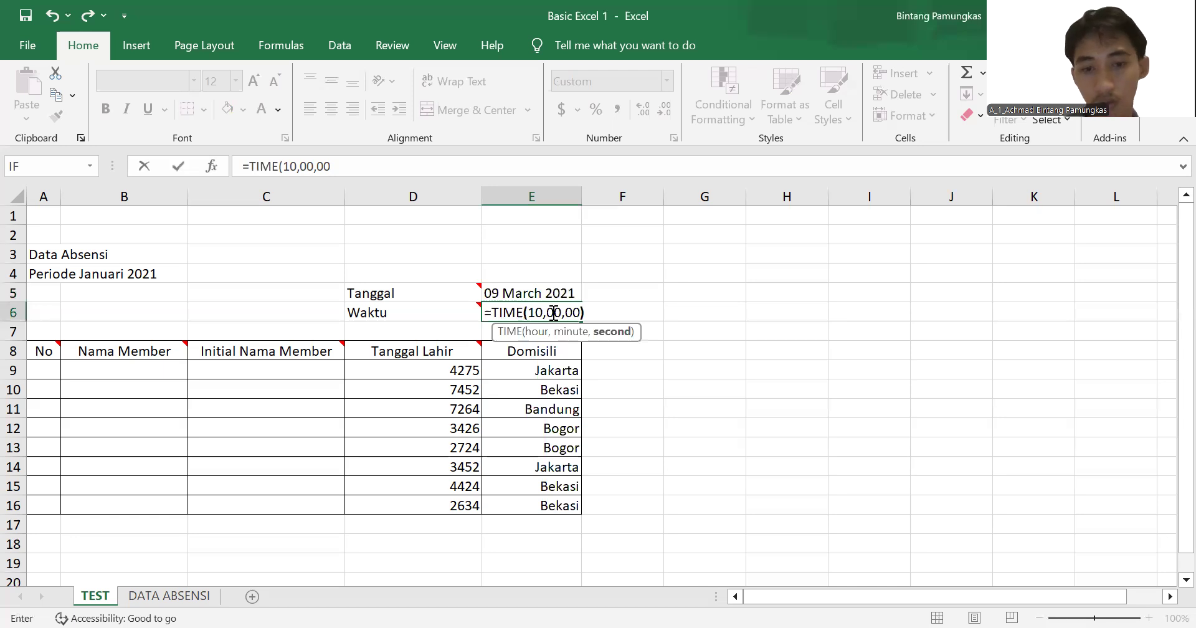
key("Return")
Step: Number the No column by entering 1 and 2 in A9 and A10 and extending the series down to A16
mouse_move(47, 353)
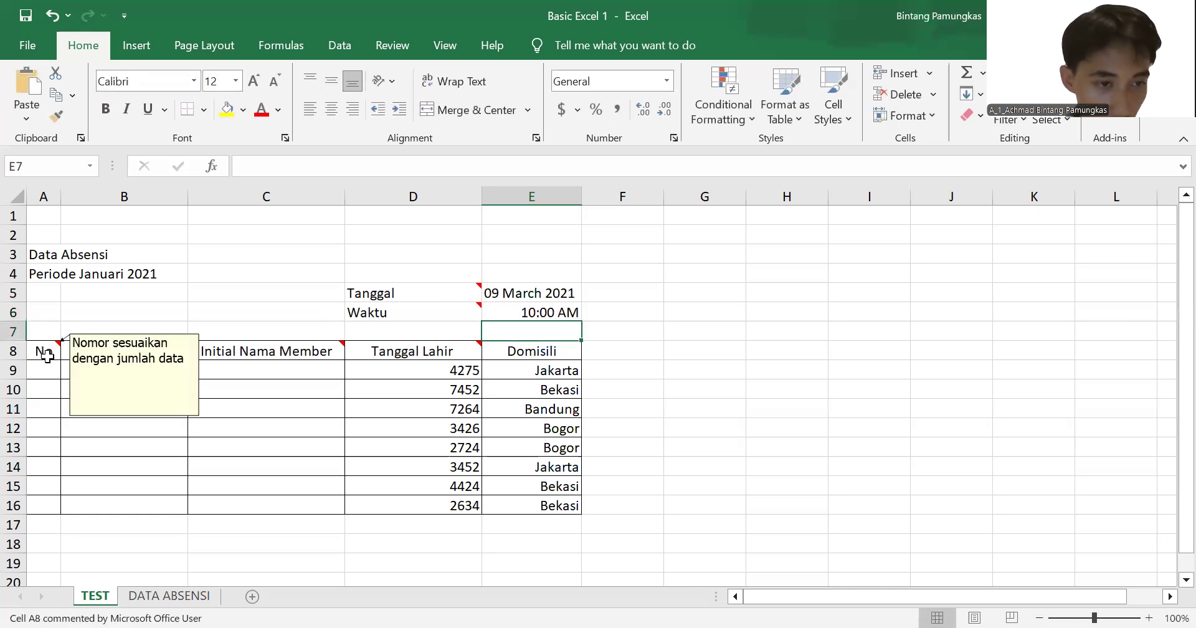
left_click(48, 370)
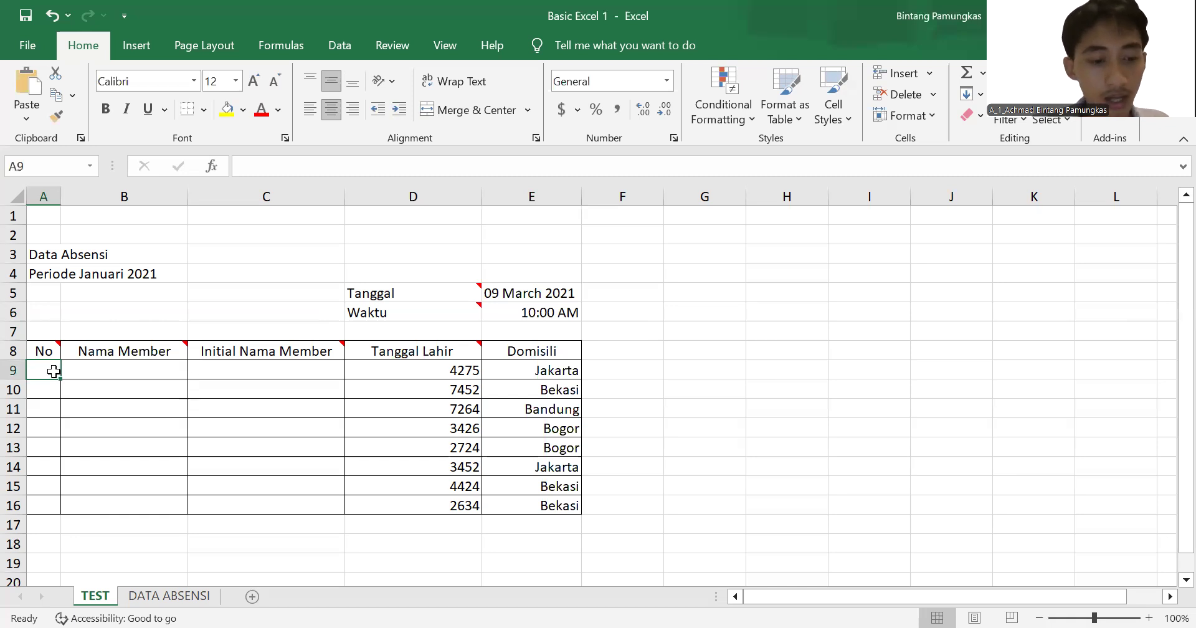
type("1")
key("Return")
type("2")
left_click(41, 370)
left_click_drag(40, 370, 43, 387)
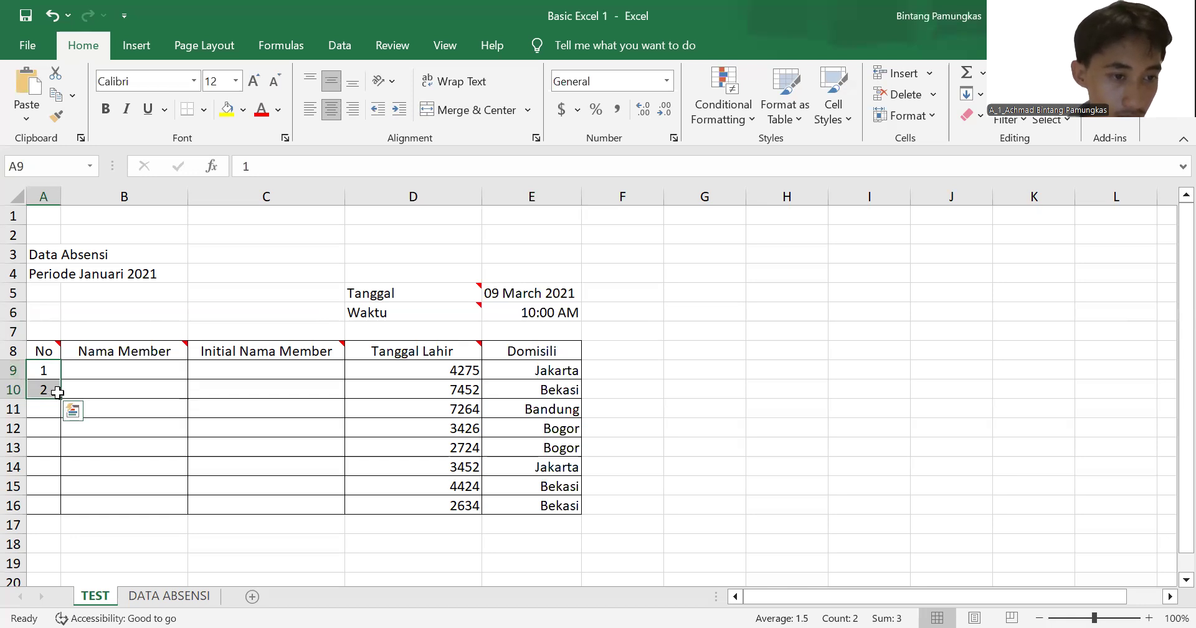
left_click_drag(58, 396, 58, 511)
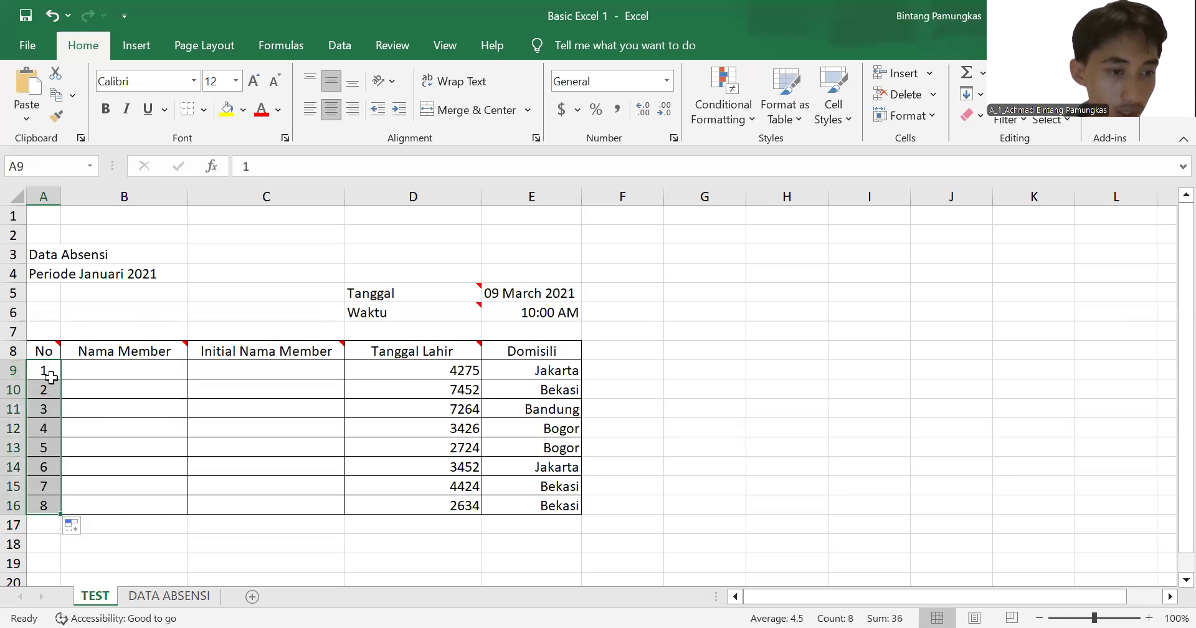
Step: Enter a PROPER formula in B9 under Nama Member that references cell B5 of the DATA ABSENSI sheet
left_click(147, 371)
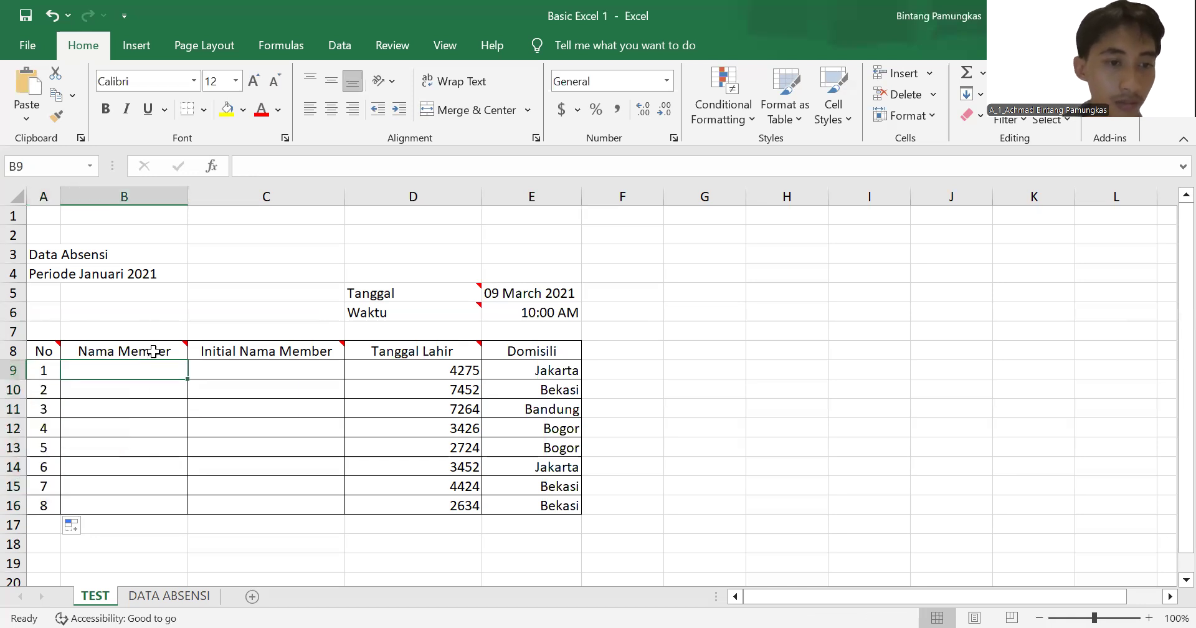
mouse_move(153, 351)
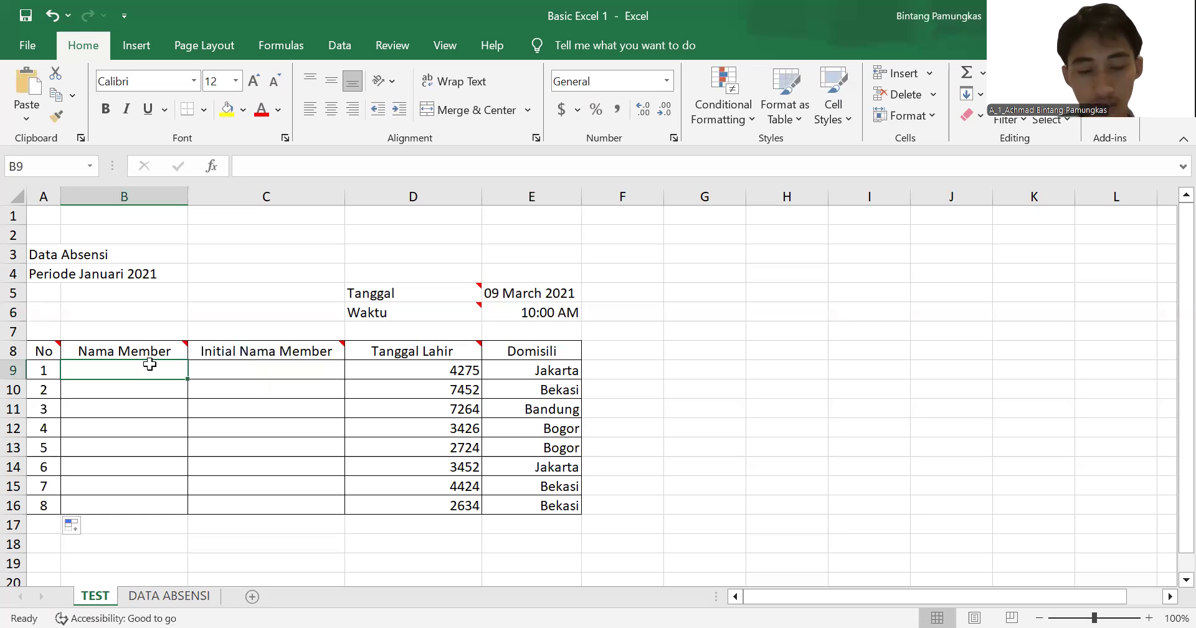
type("=")
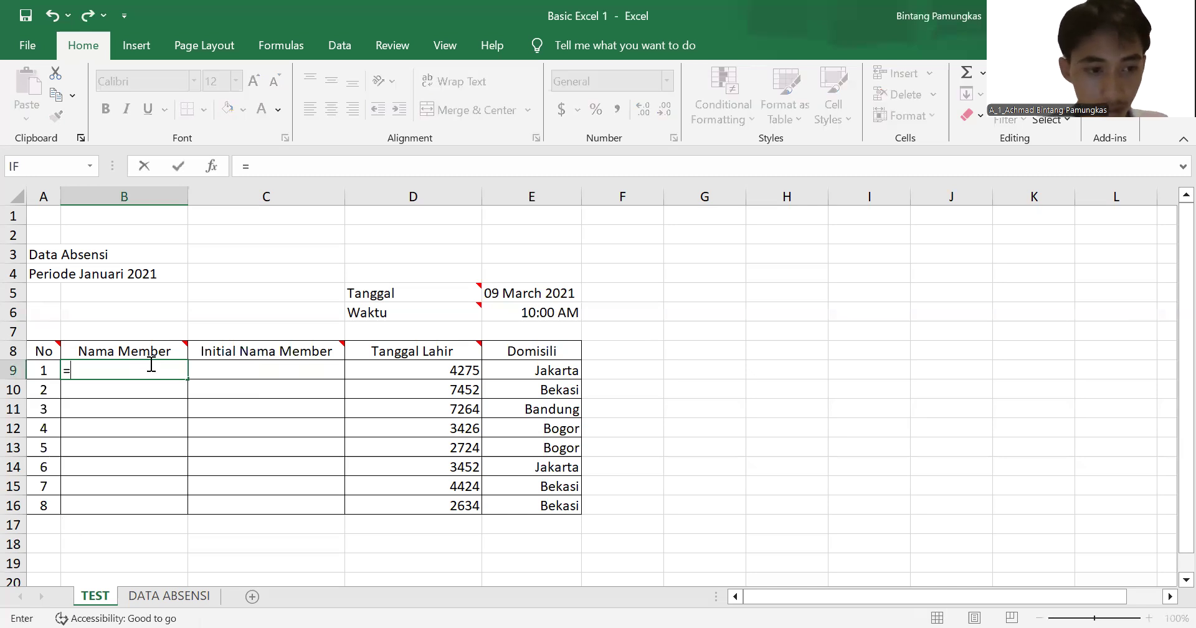
type("PROPER")
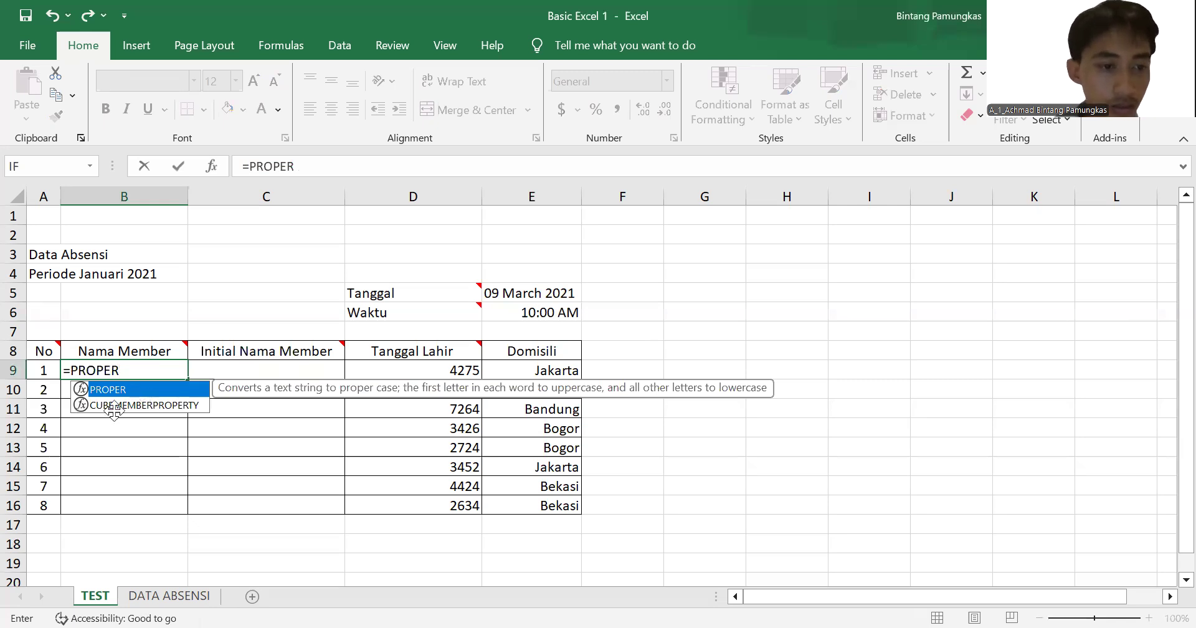
type("(")
left_click(168, 597)
left_click(204, 312)
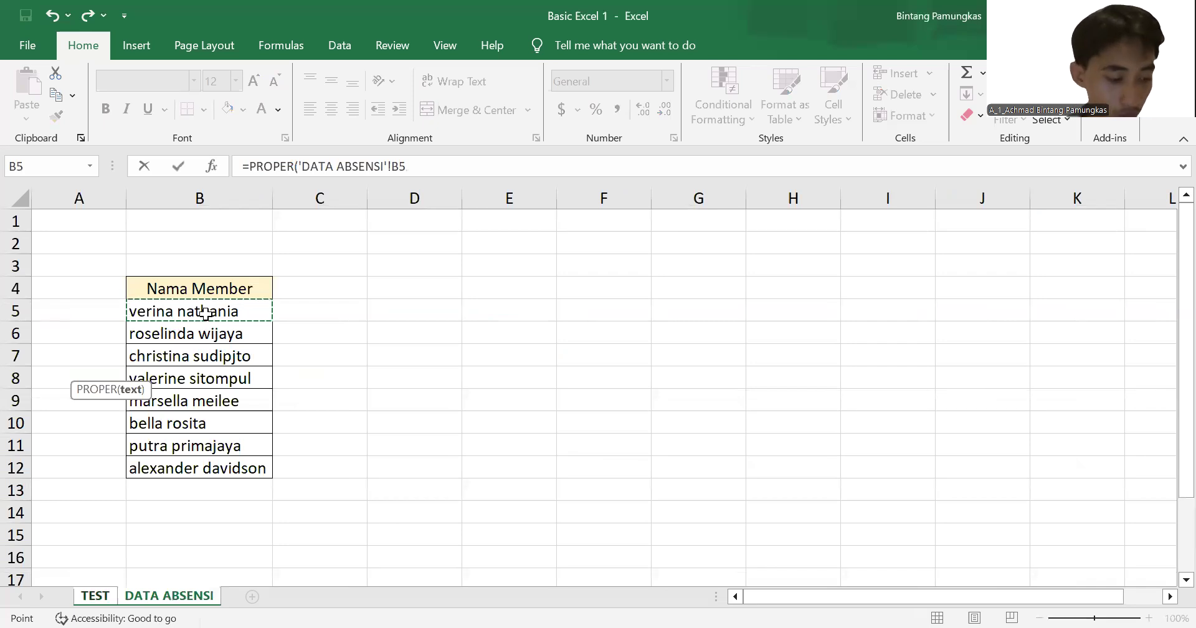
type(")")
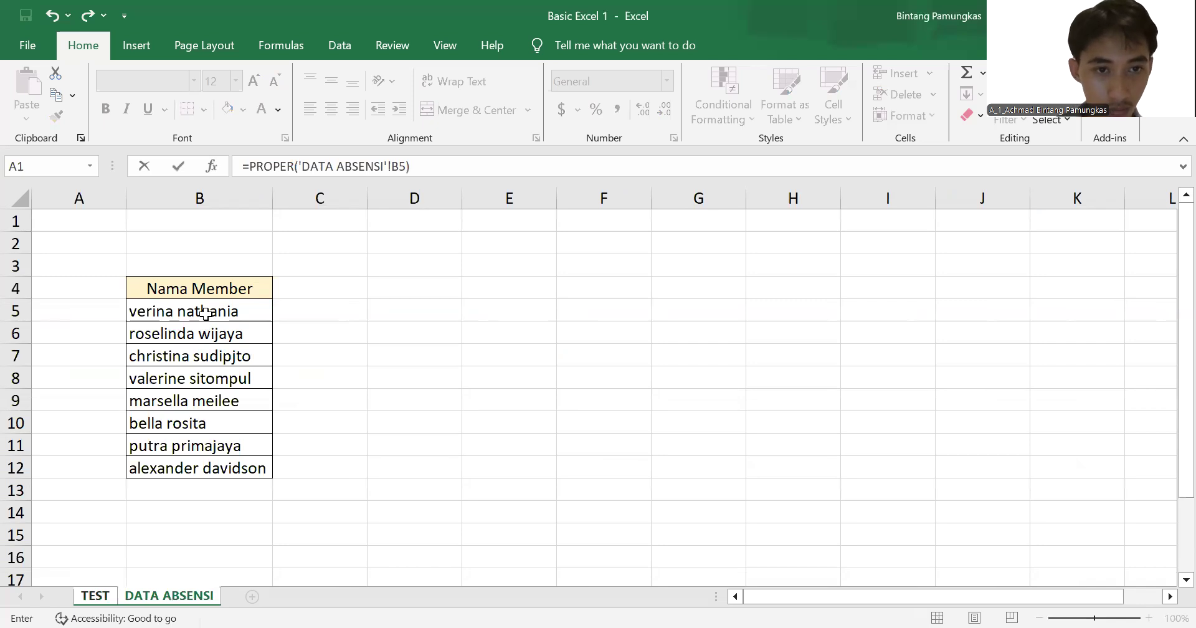
key("Return")
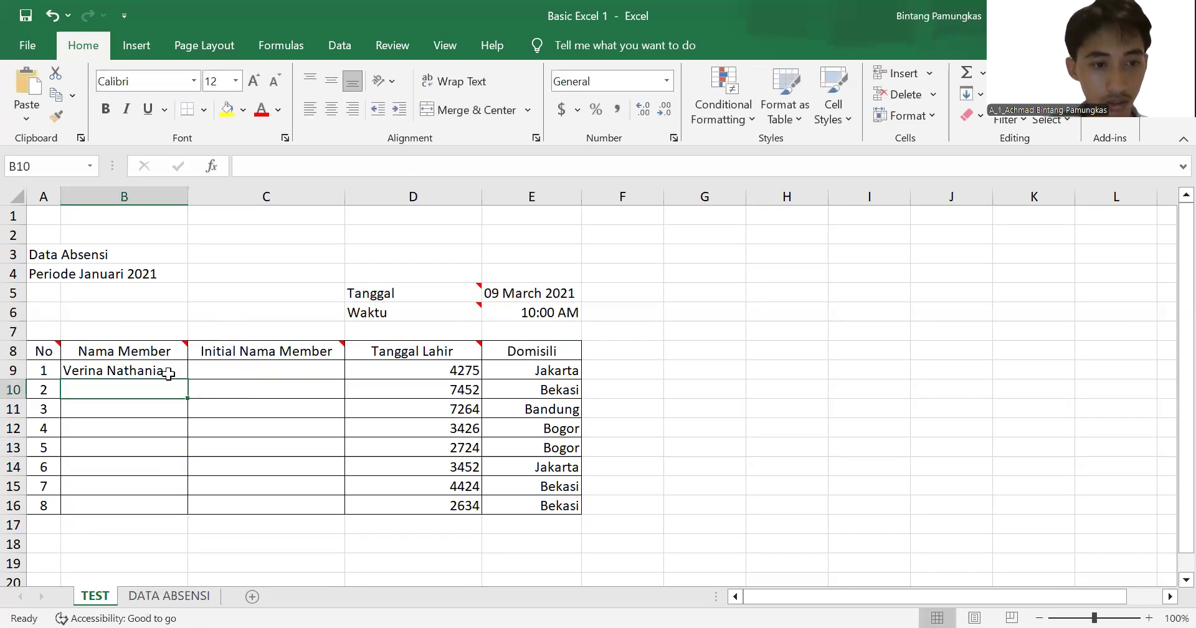
Step: Fill the Nama Member formula from B9 down to B16 and compare the names with the DATA ABSENSI list
left_click(168, 373)
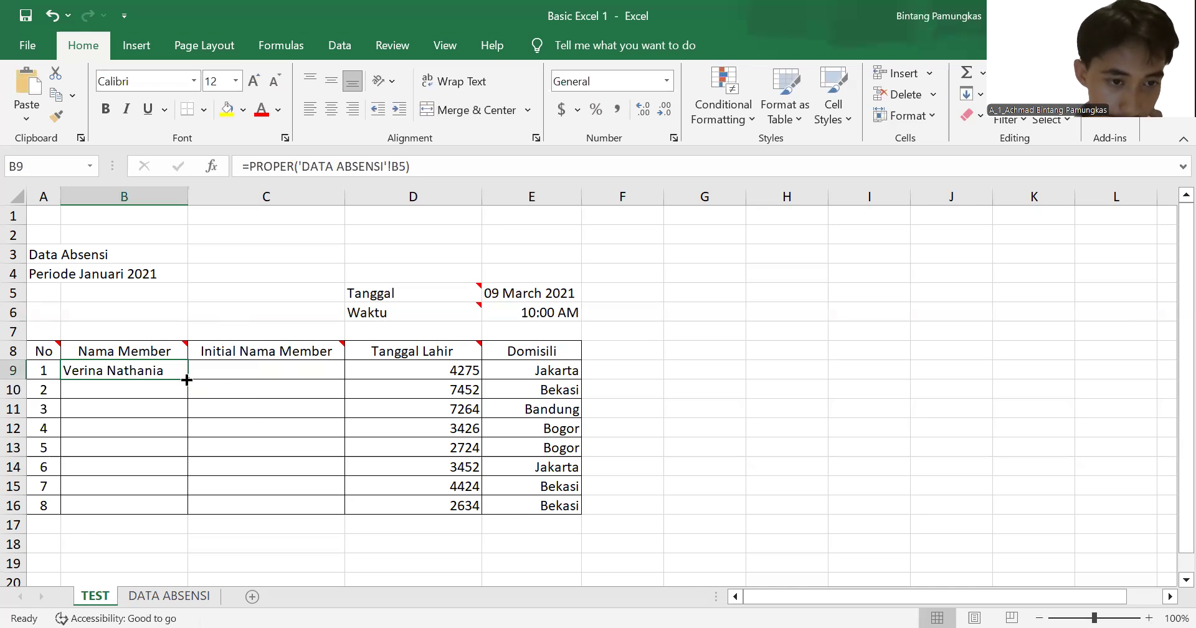
double_click(187, 379)
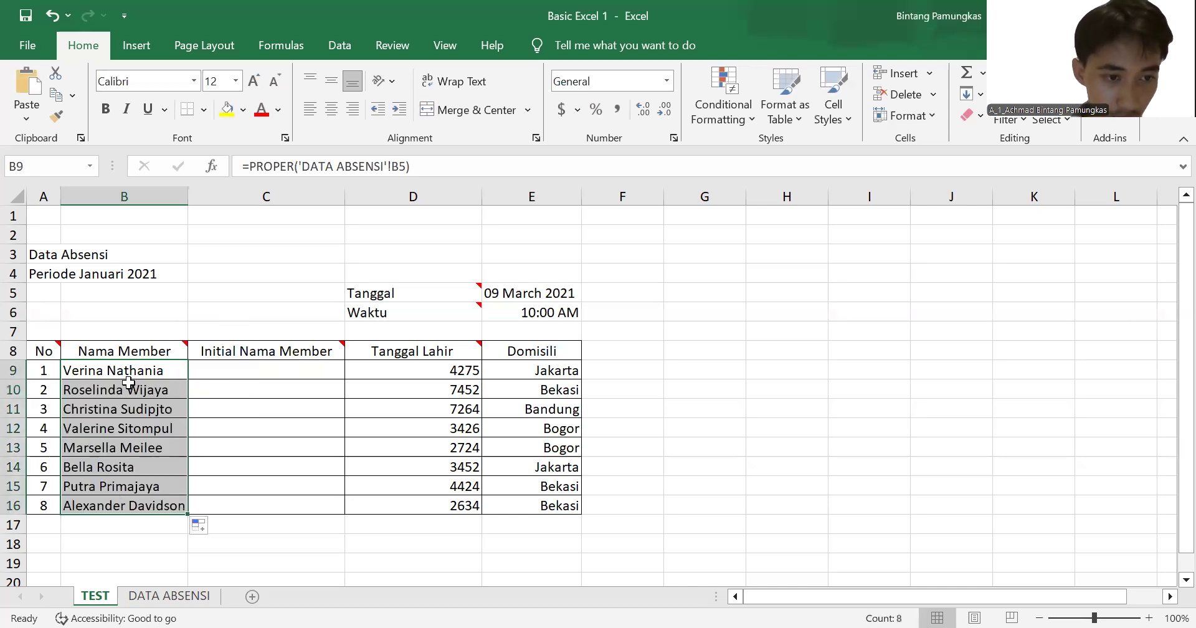
left_click(176, 597)
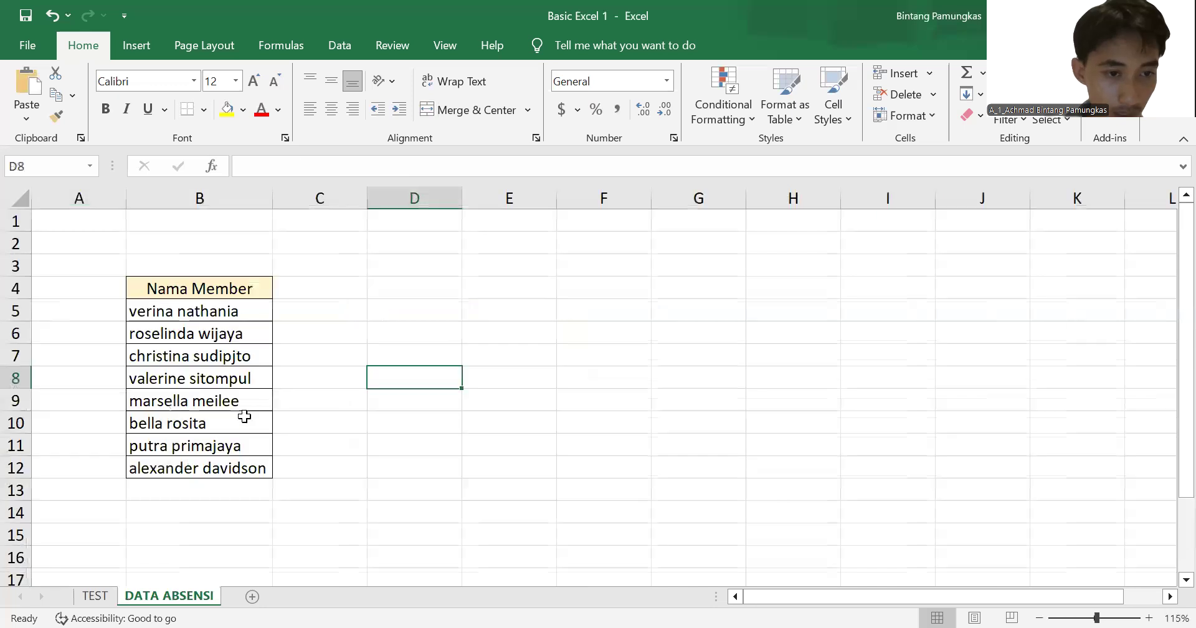
left_click(95, 596)
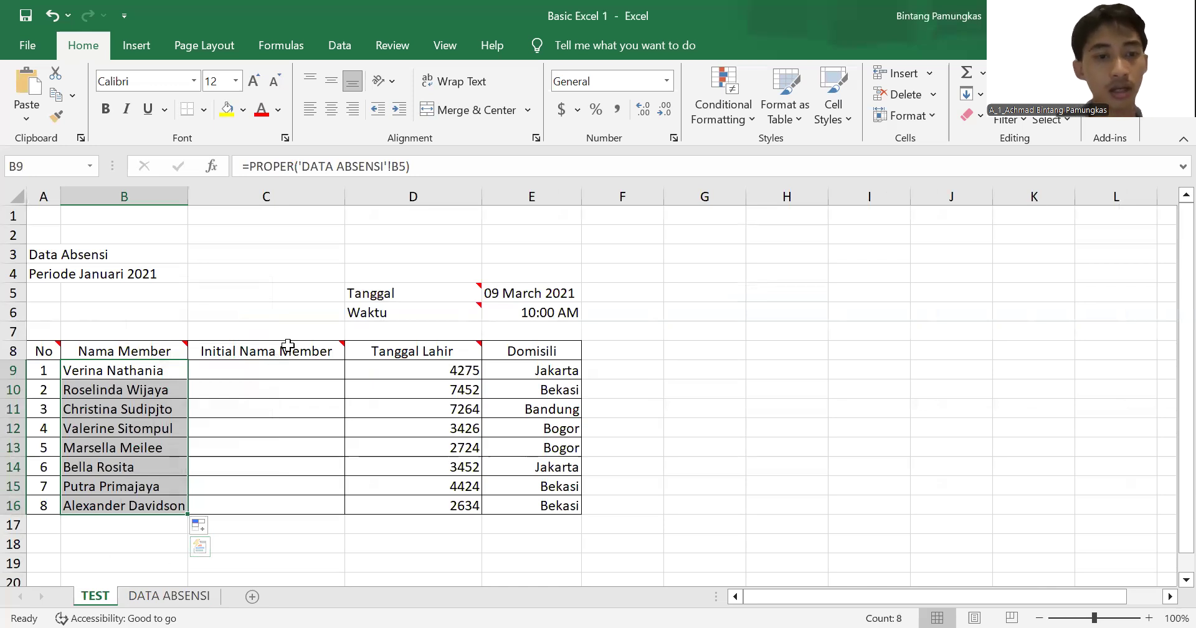
Step: Enter the formula =UPPER(RIGHT(B9,2)) in C9 under Initial Nama Member
mouse_move(289, 348)
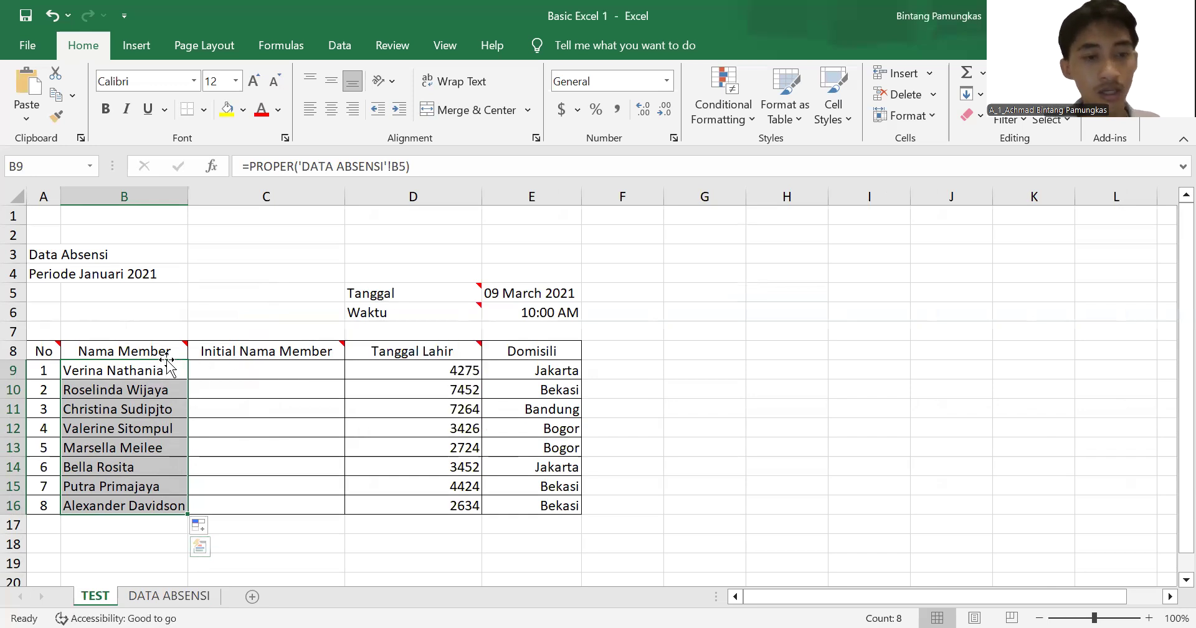
left_click(269, 373)
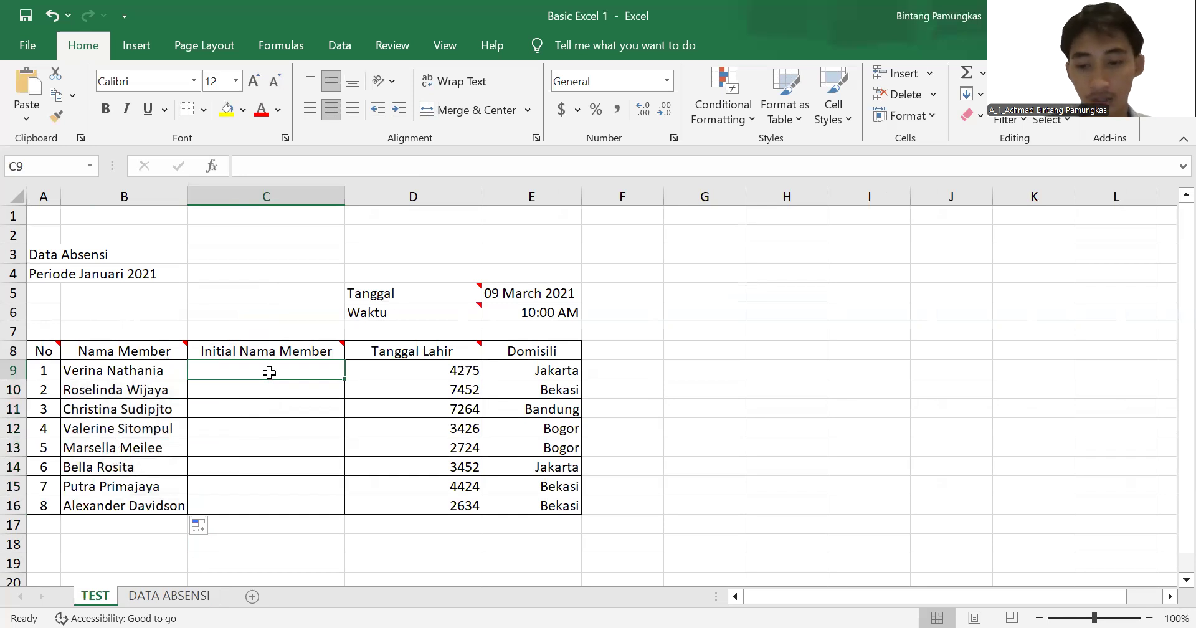
type("=")
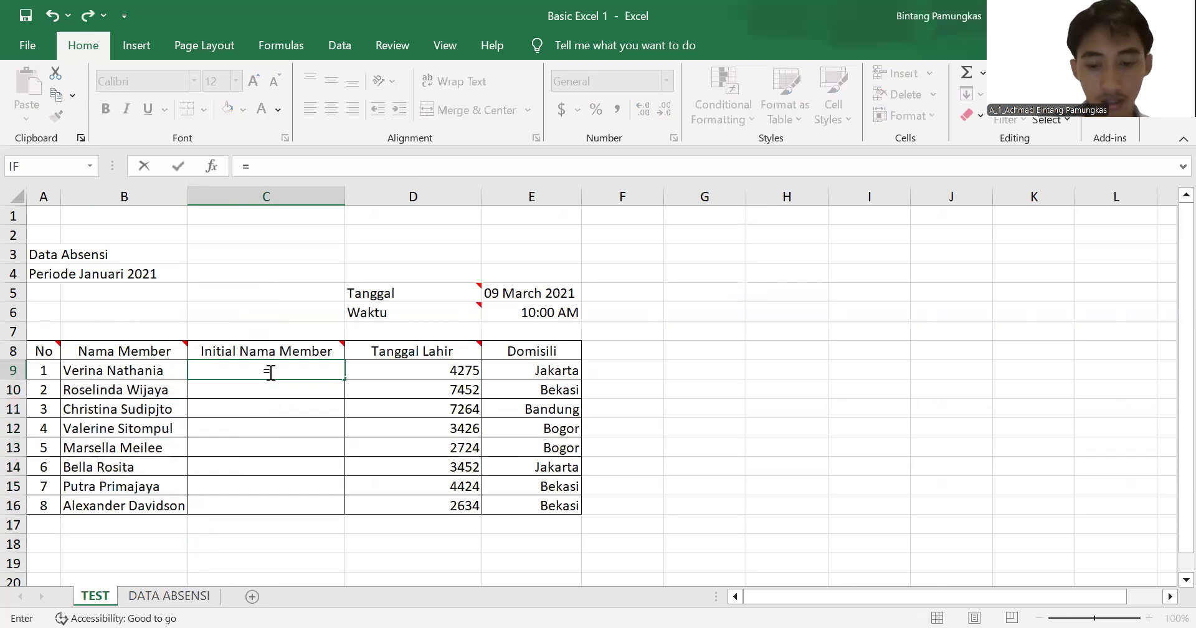
type("UPP")
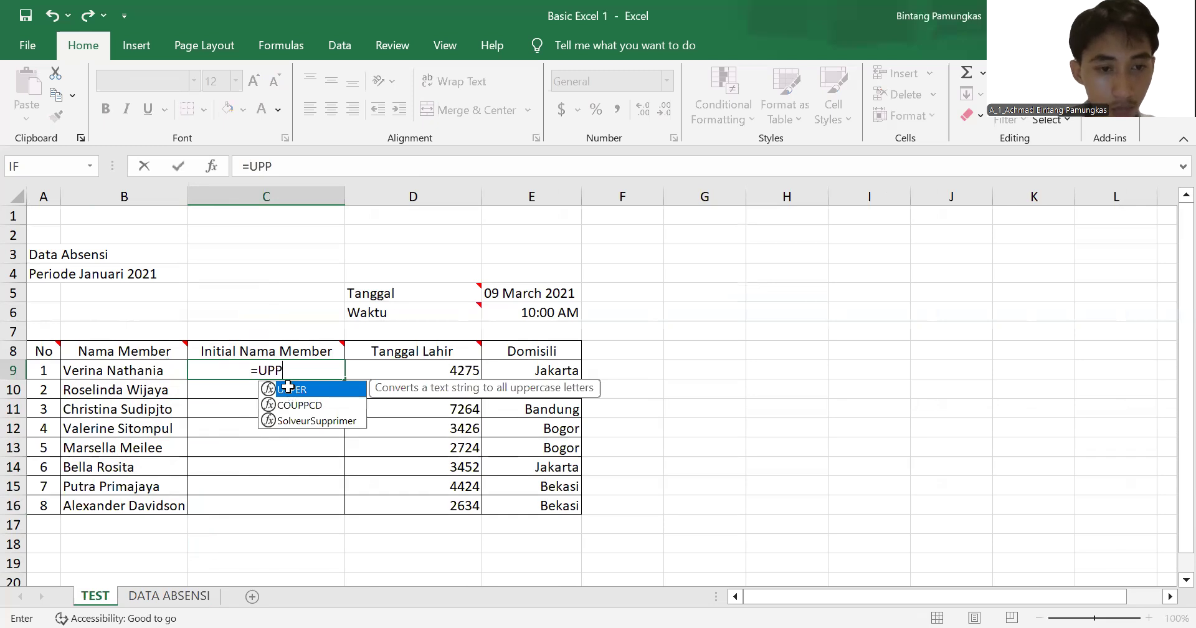
double_click(288, 387)
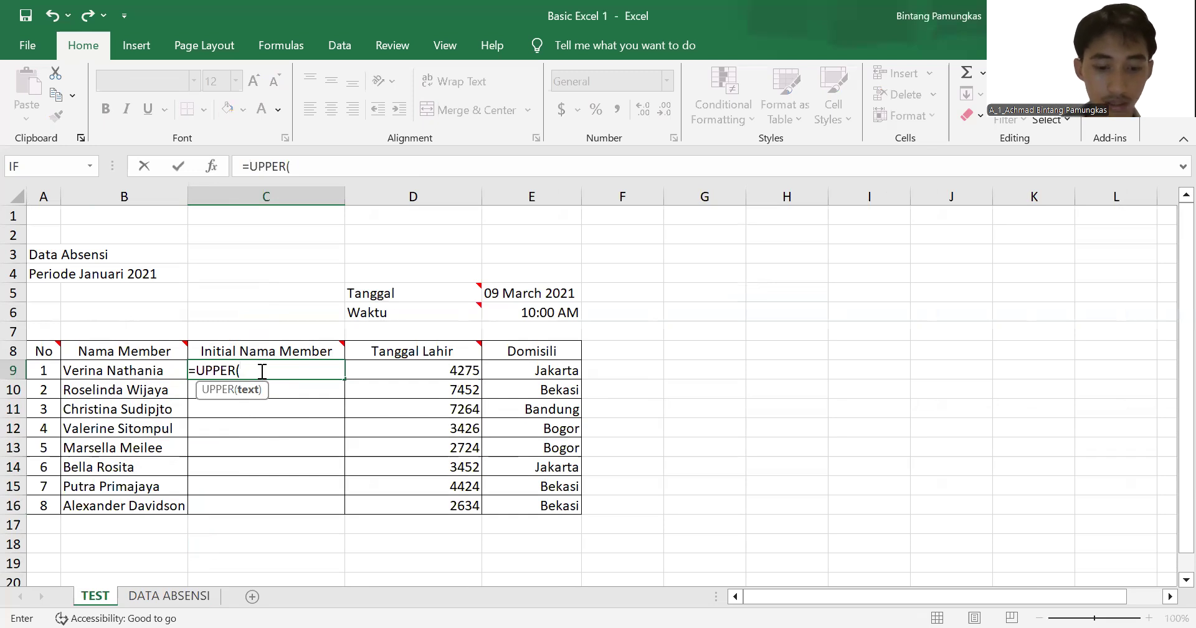
type("RIGHT")
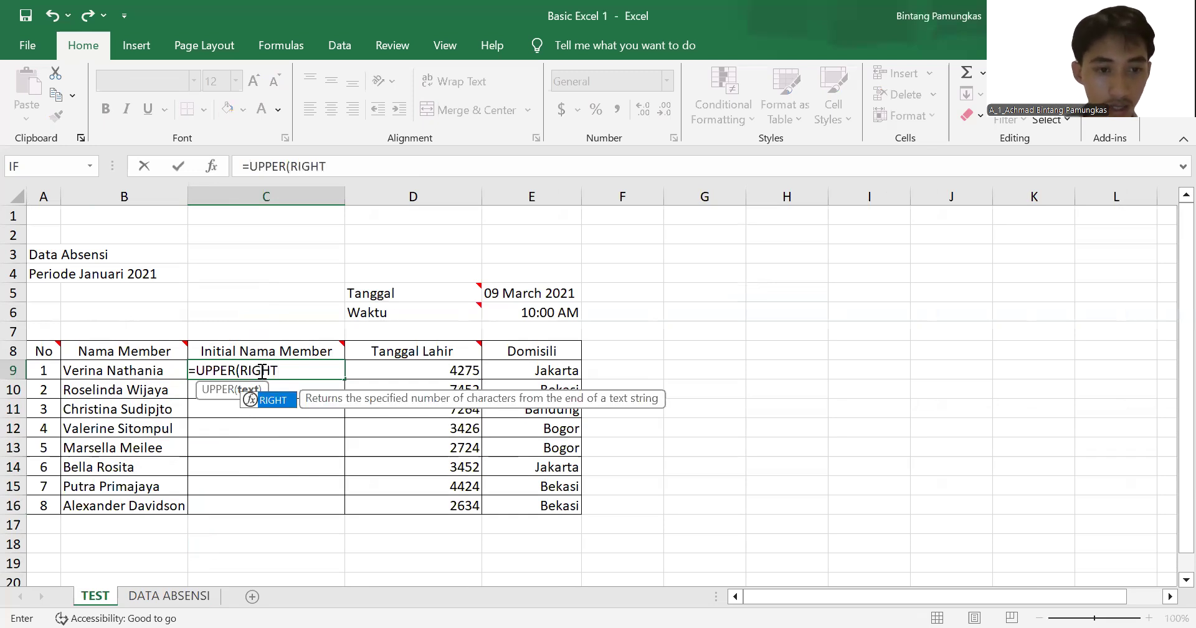
double_click(276, 406)
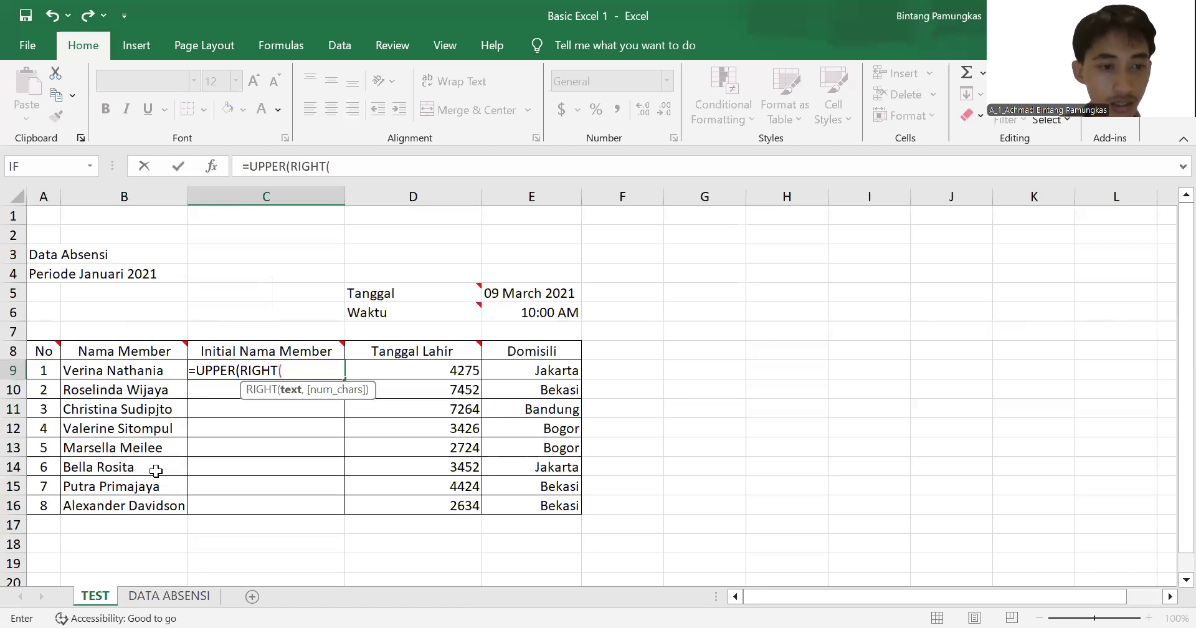
left_click(149, 372)
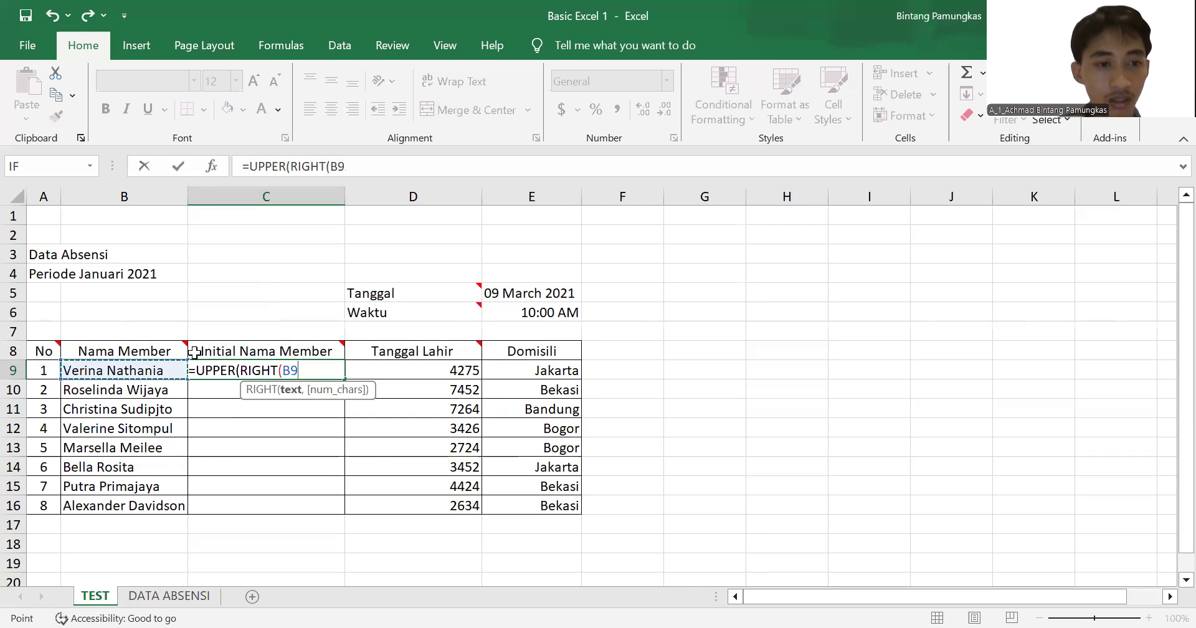
type(",2")
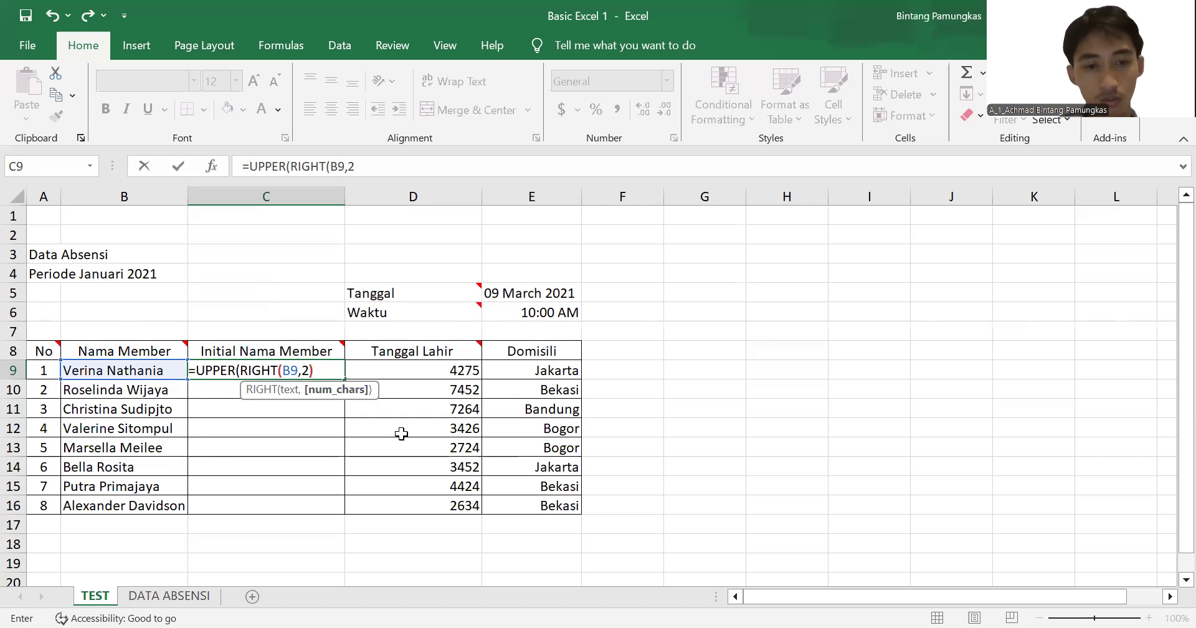
type("))")
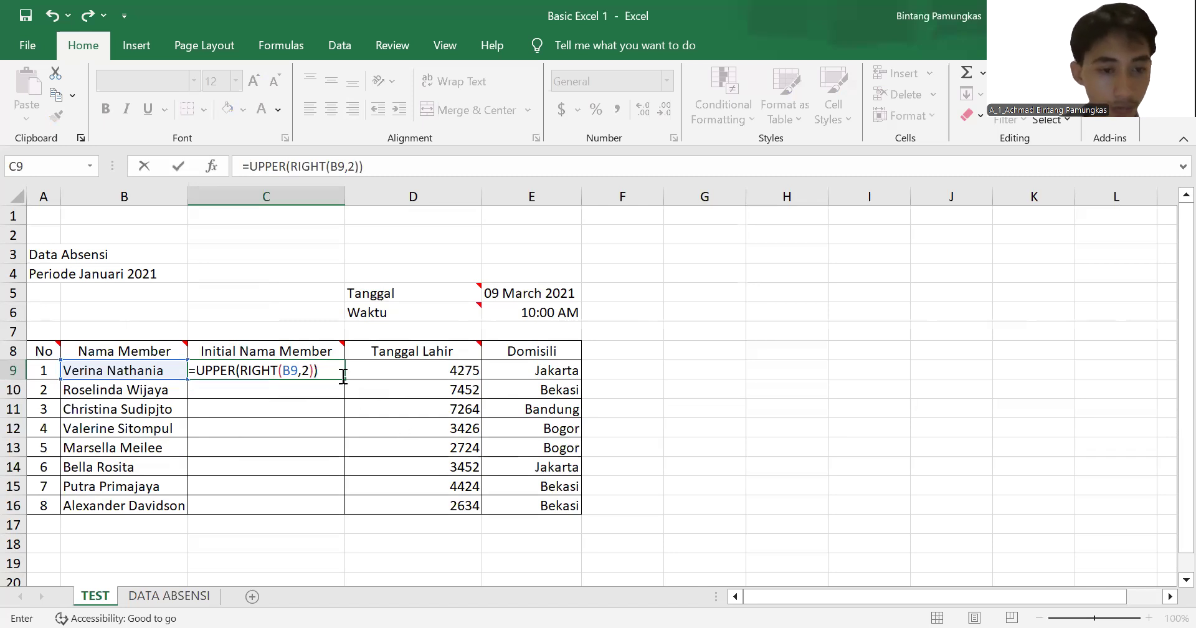
key("Return")
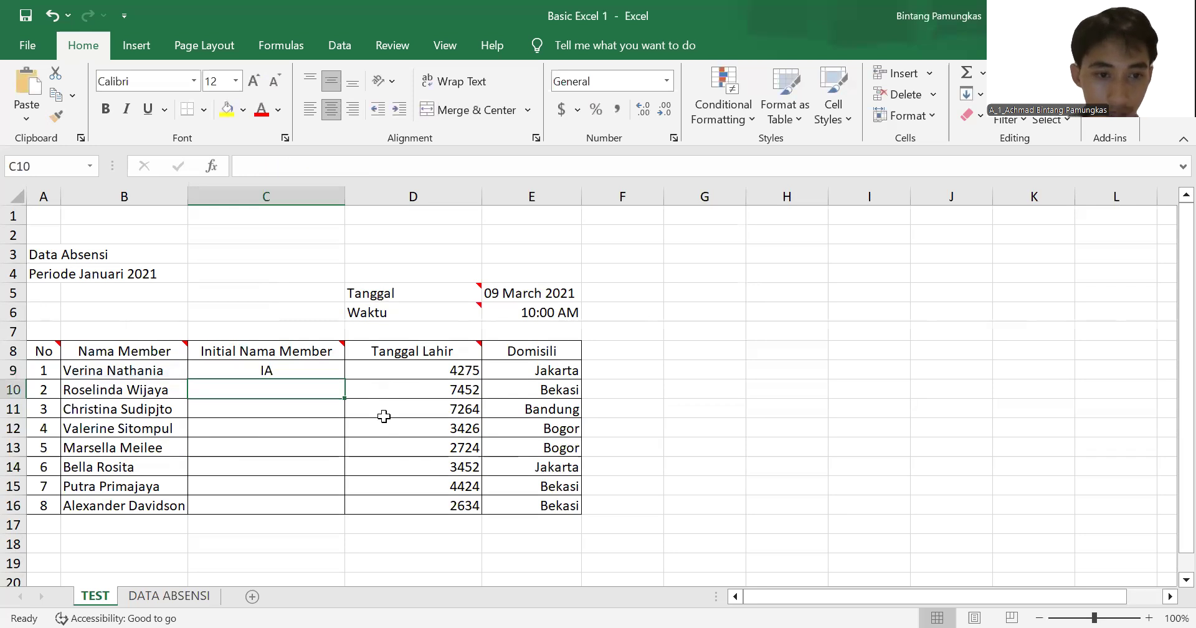
Step: Fill the Initial Nama Member formula from C9 down to C16
left_click(335, 371)
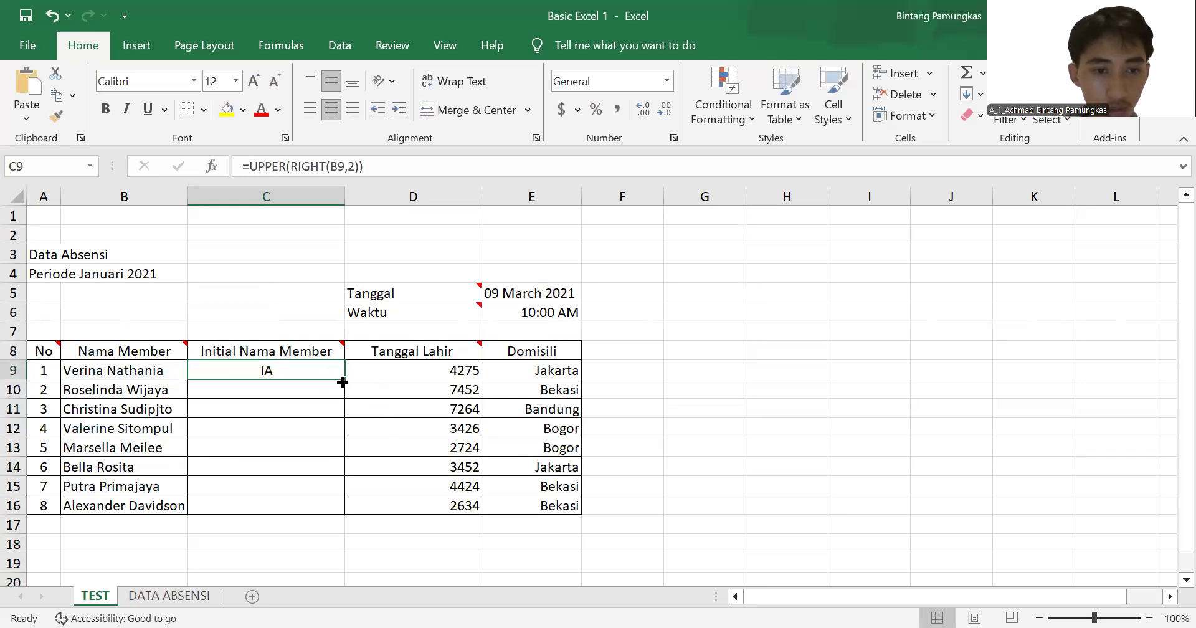
double_click(344, 377)
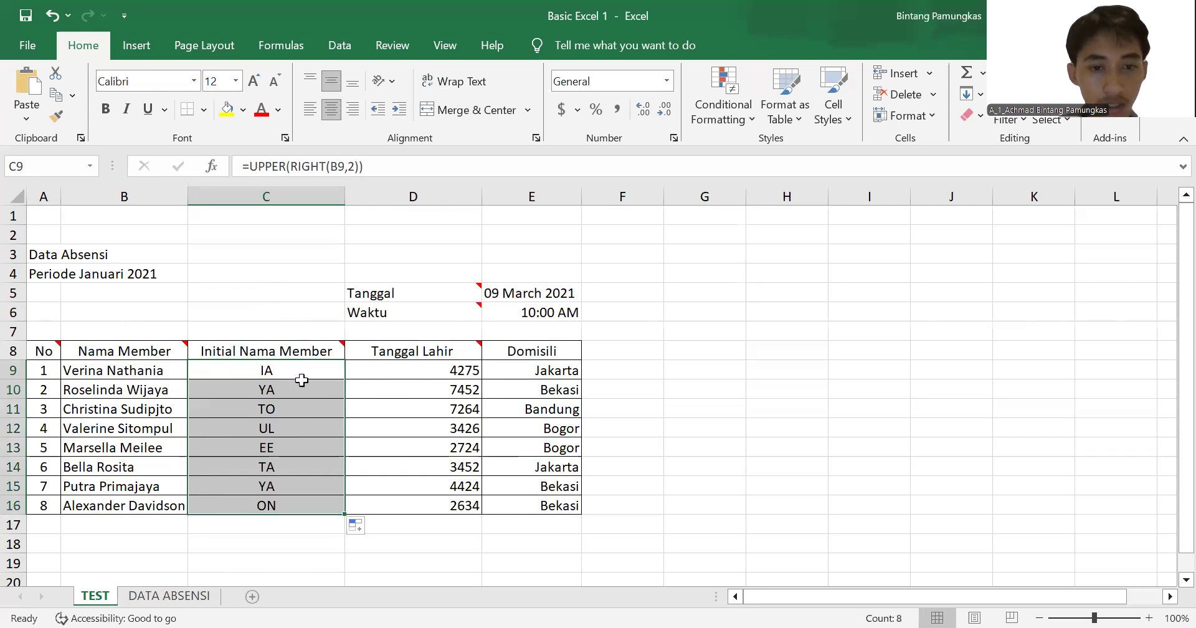
mouse_move(468, 351)
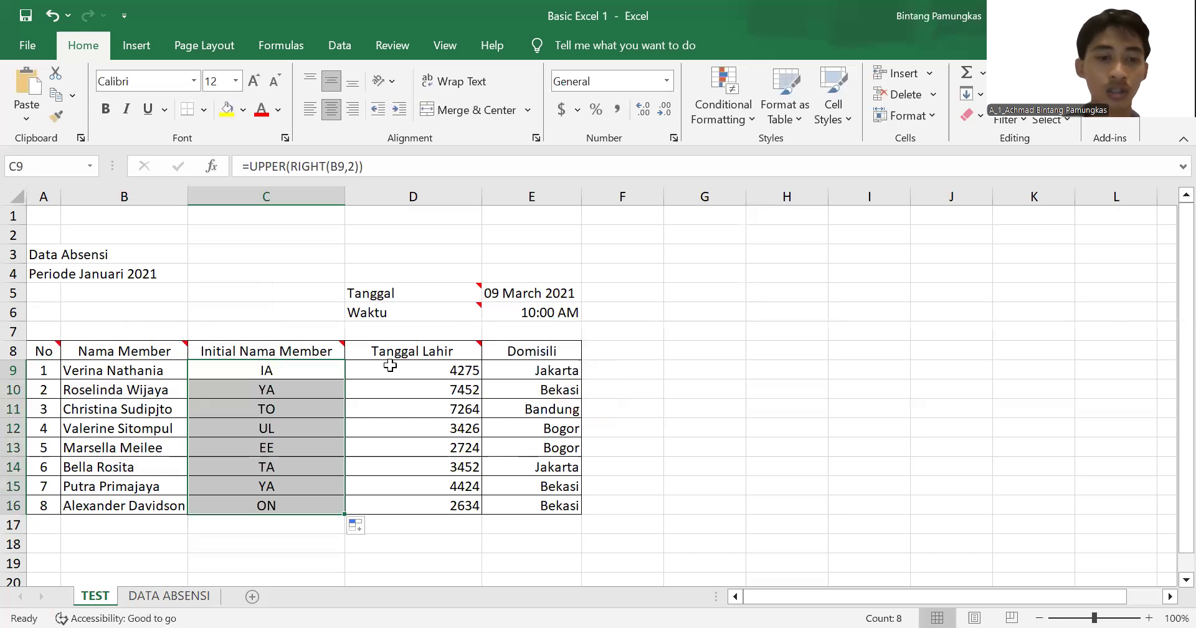
Step: Format the Tanggal Lahir values in D9:D16 as Date with the type *3/14/2012
left_click_drag(368, 370, 415, 508)
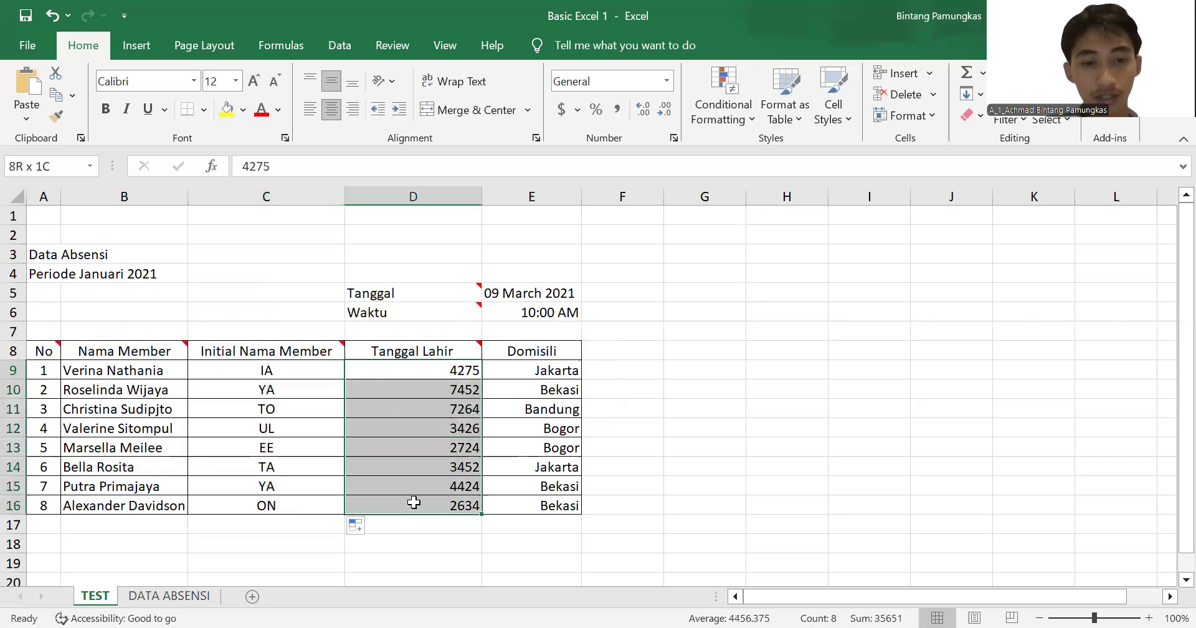
right_click(386, 427)
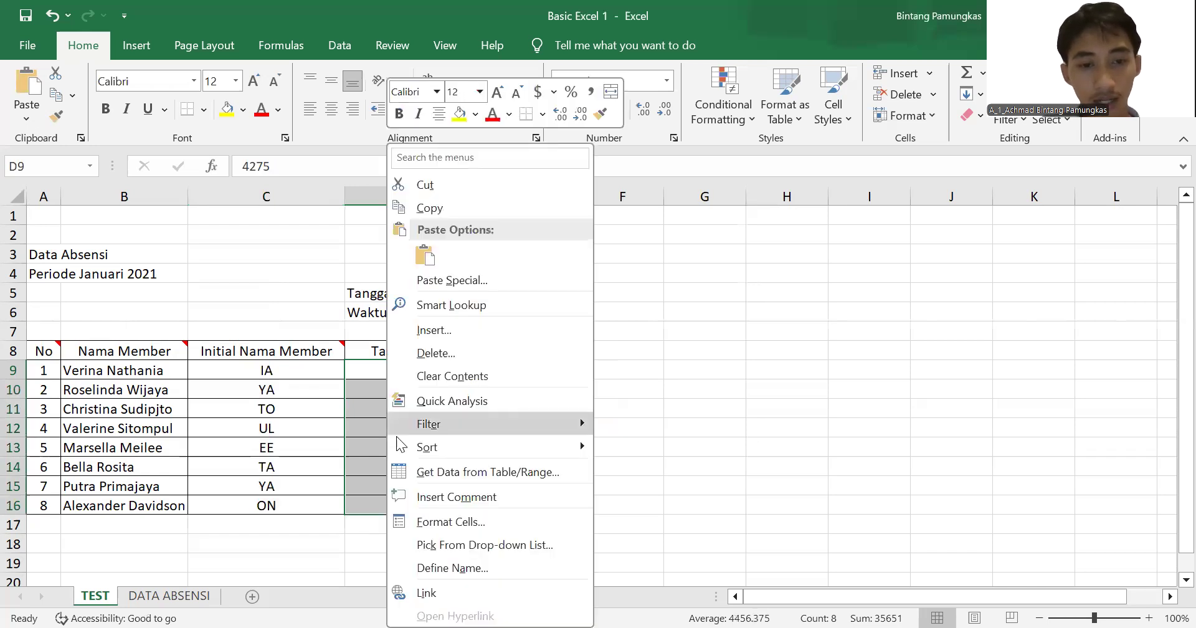
left_click(437, 522)
left_click(225, 286)
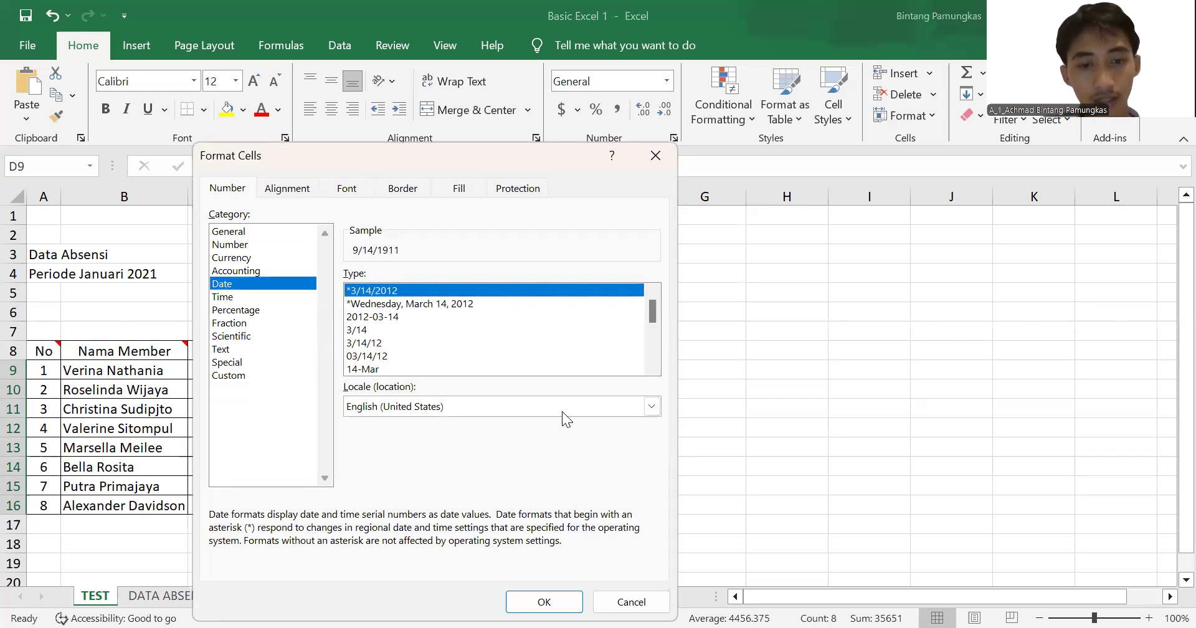
left_click(540, 604)
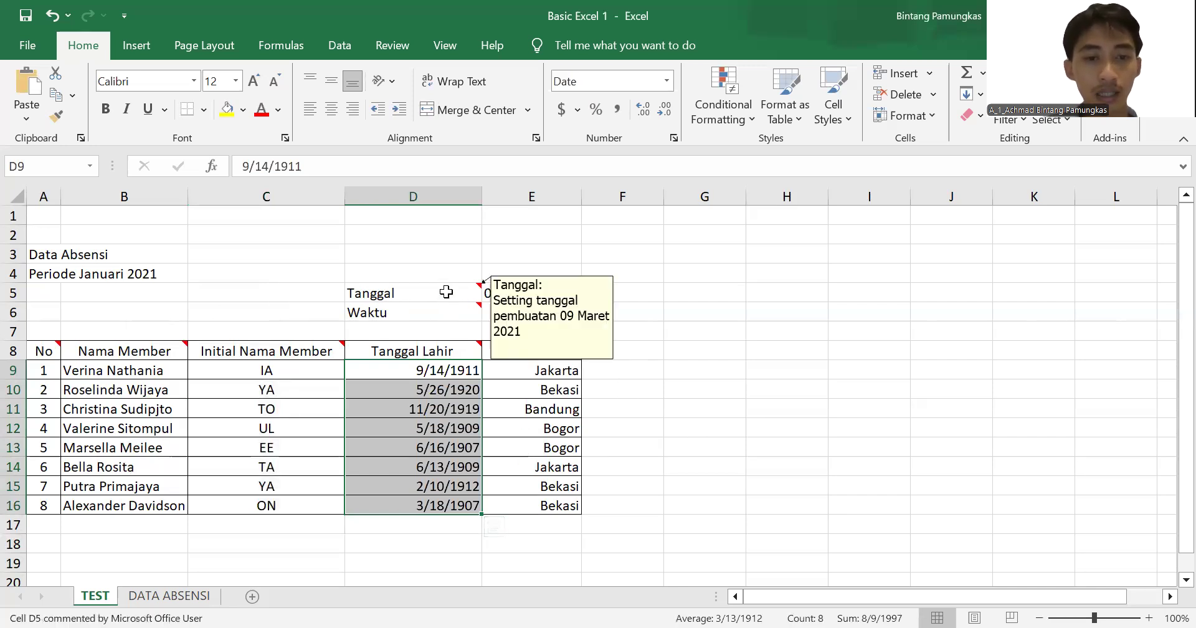
mouse_move(398, 352)
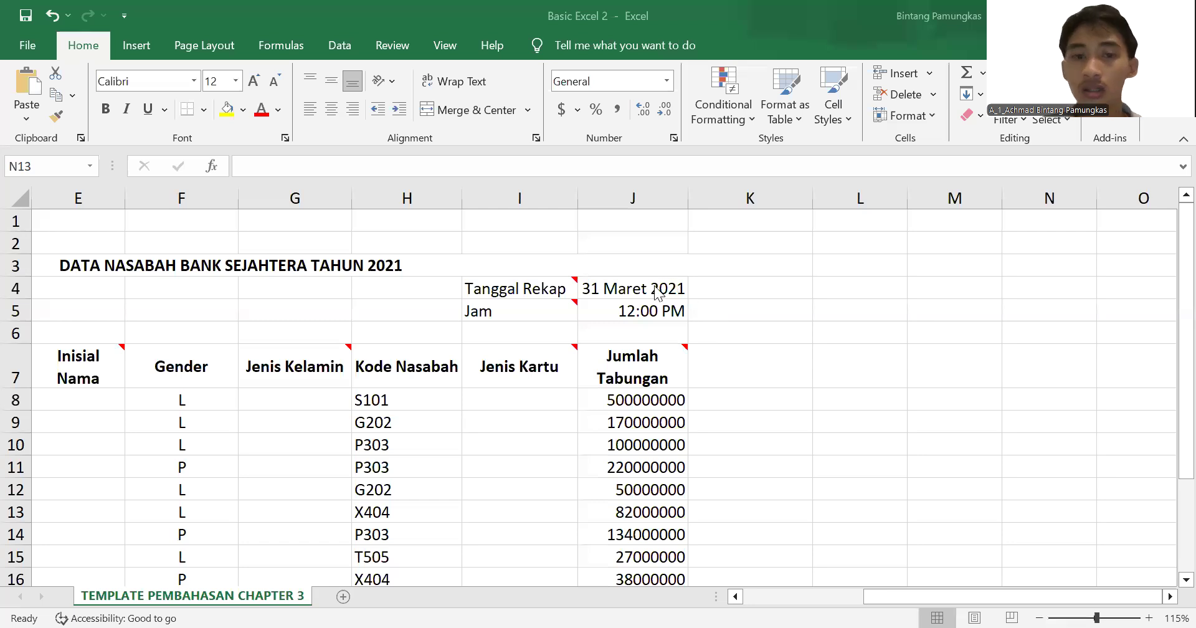
Step: Read the cell notes on the Nama Lengkap Nasabah, Inisial Nama, Jenis Kartu and Jumlah Tabungan headers in the Basic Excel 2 workbook
scroll(437, 348, "down", 3, "ctrl")
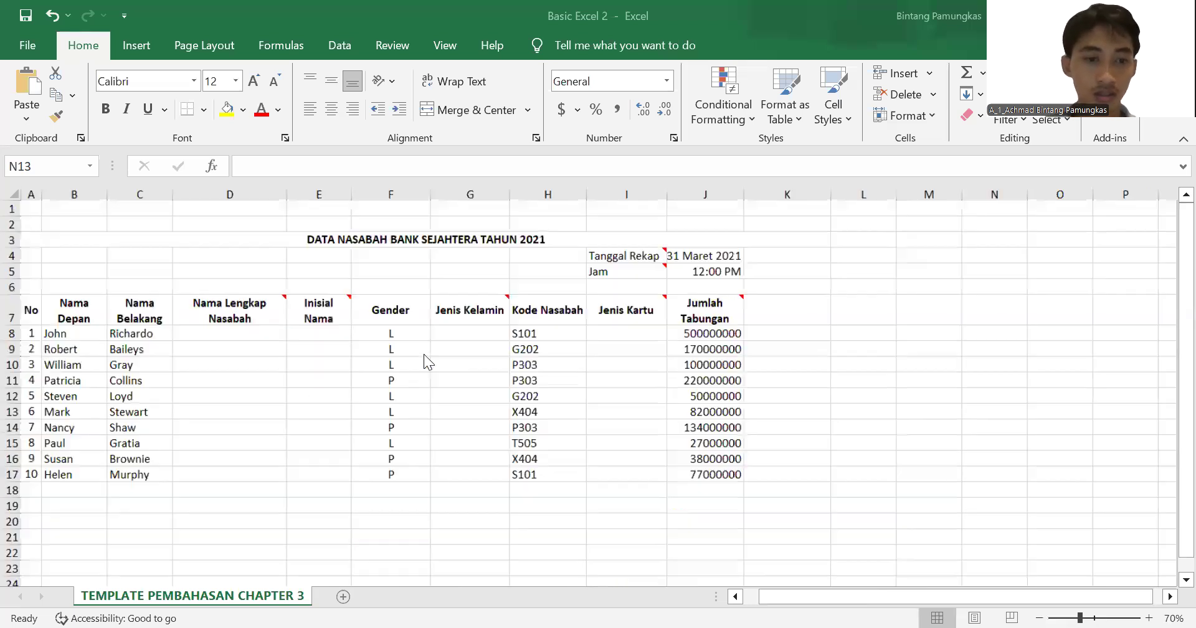
scroll(330, 355, "up", 1, "ctrl")
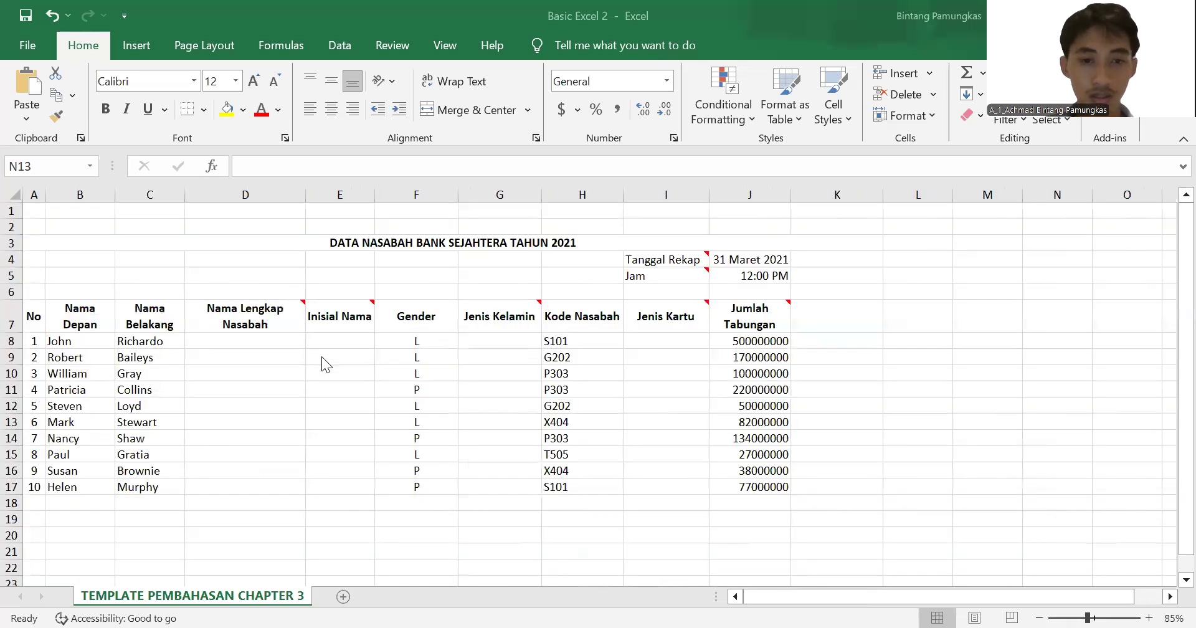
scroll(321, 356, "up", 1, "ctrl")
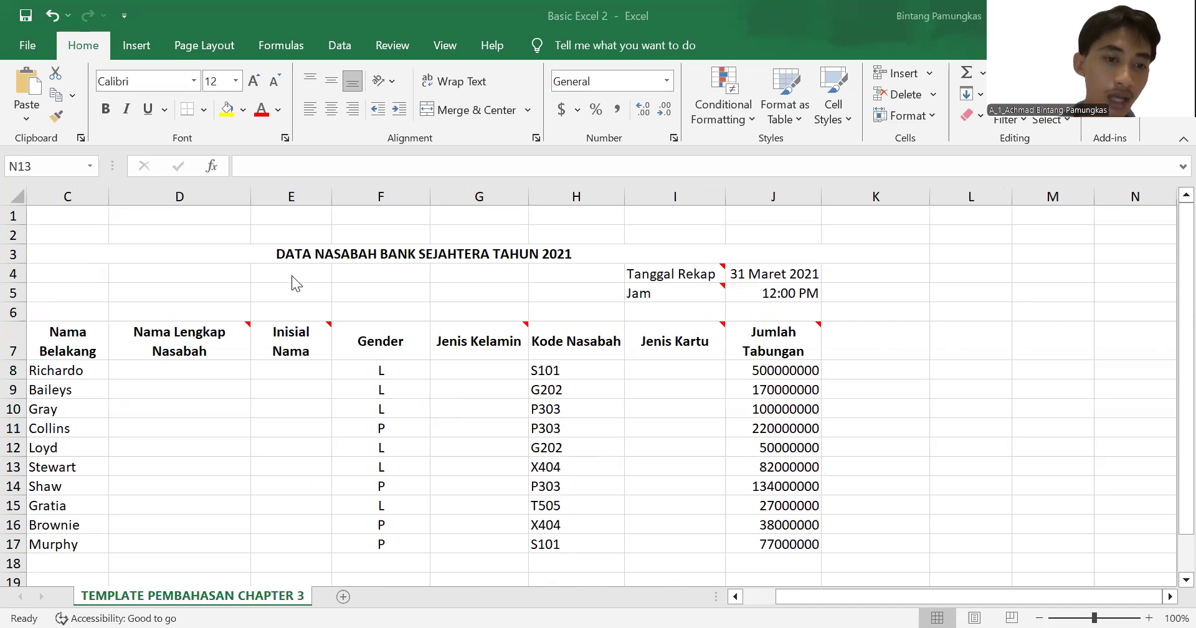
left_click(202, 337)
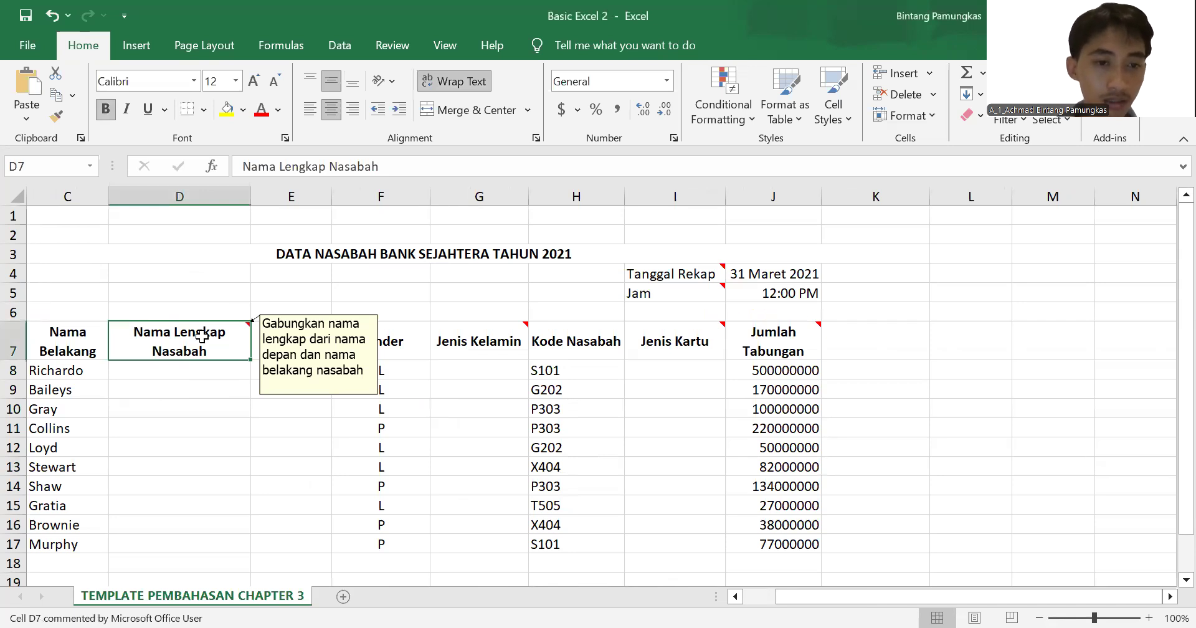
scroll(202, 336, "left", 3)
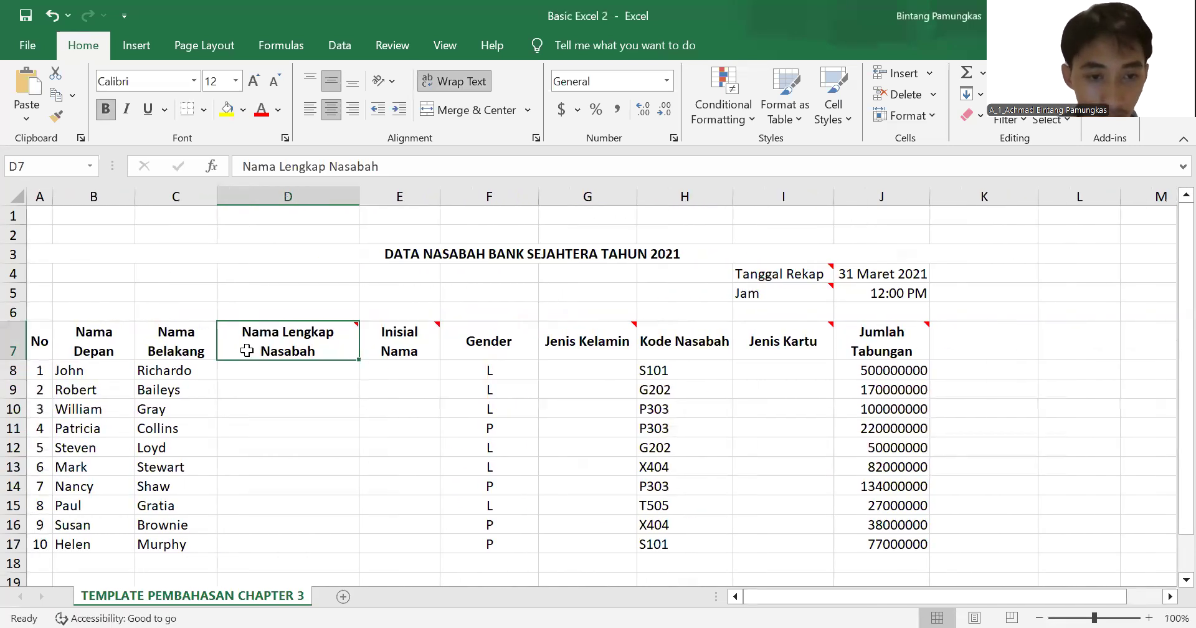
mouse_move(291, 340)
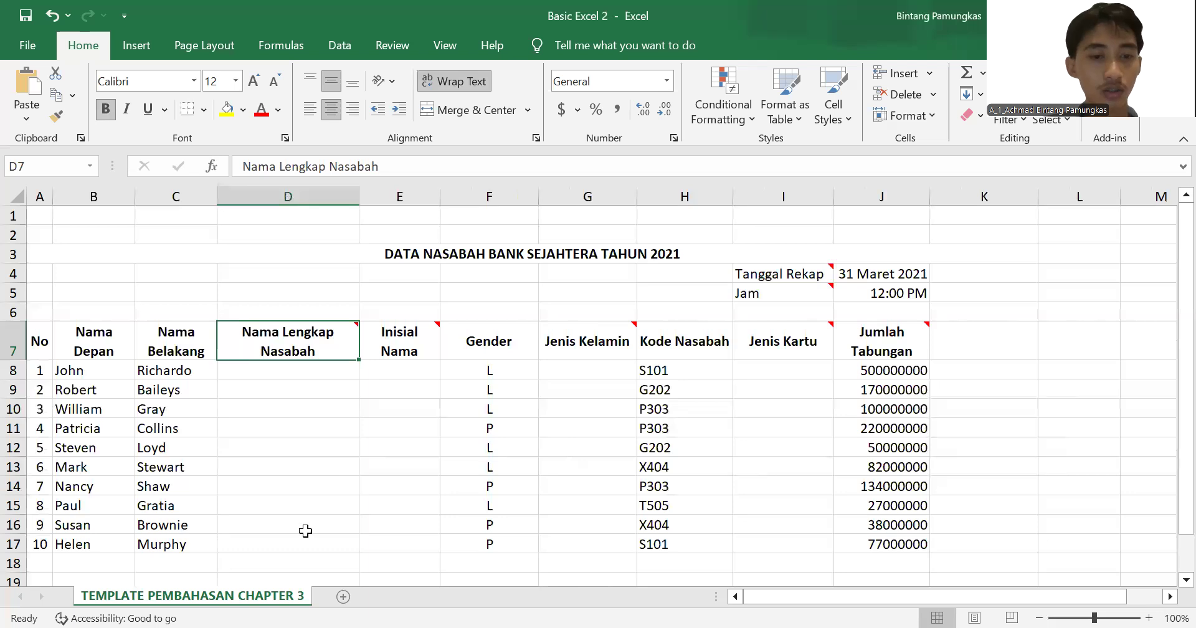
left_click(389, 344)
mouse_move(389, 344)
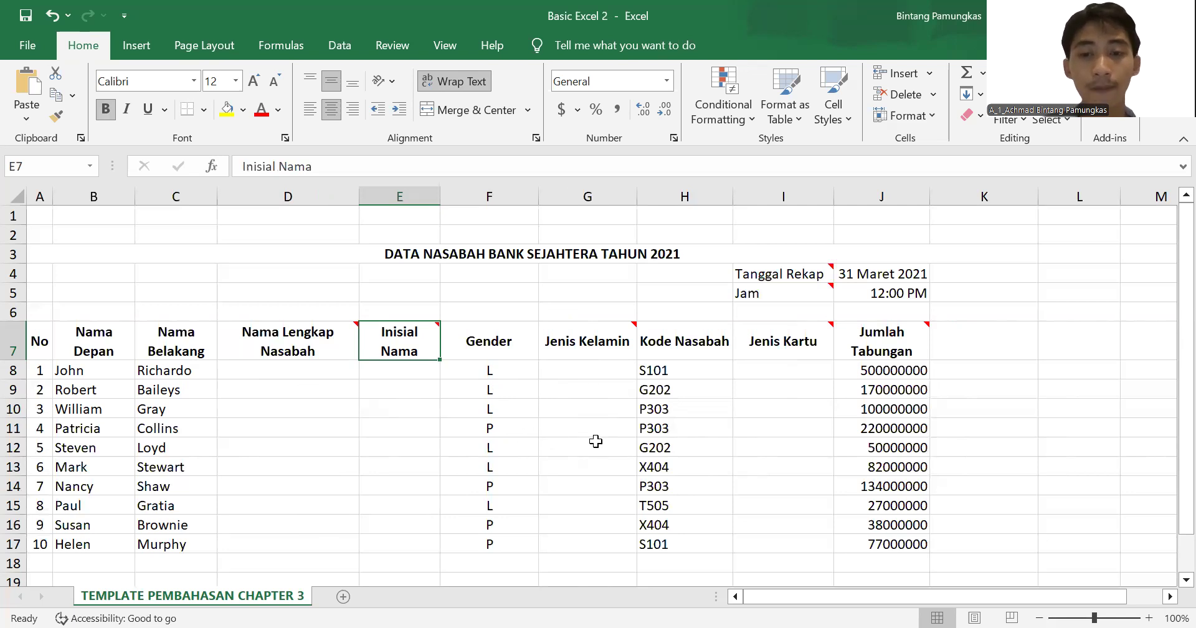
mouse_move(798, 337)
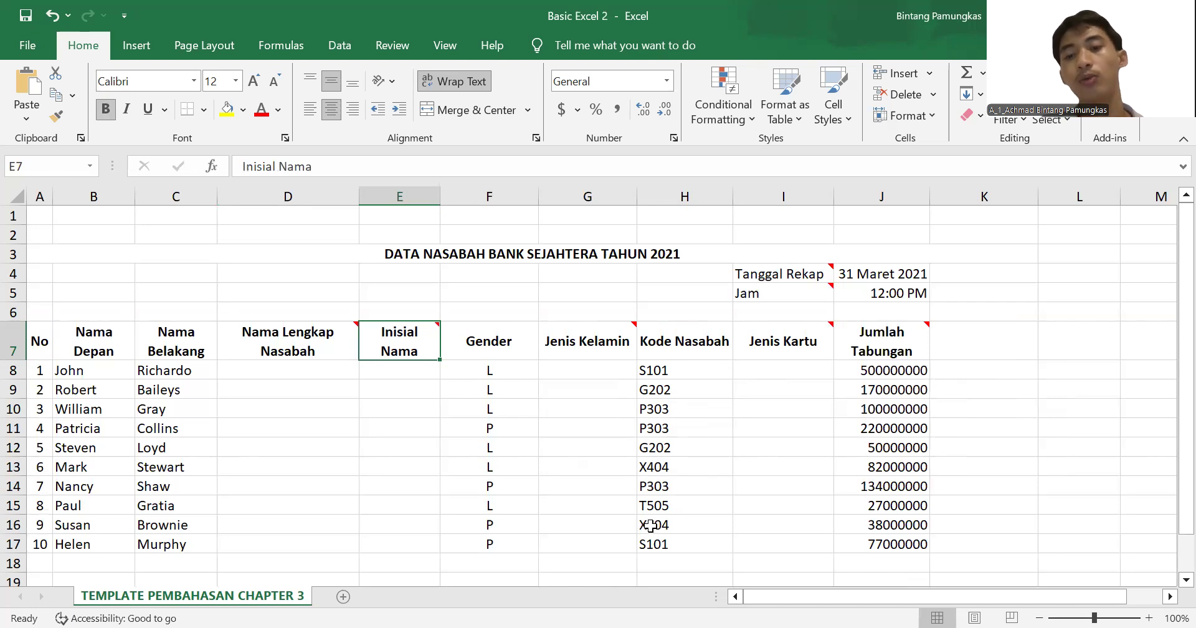
mouse_move(882, 347)
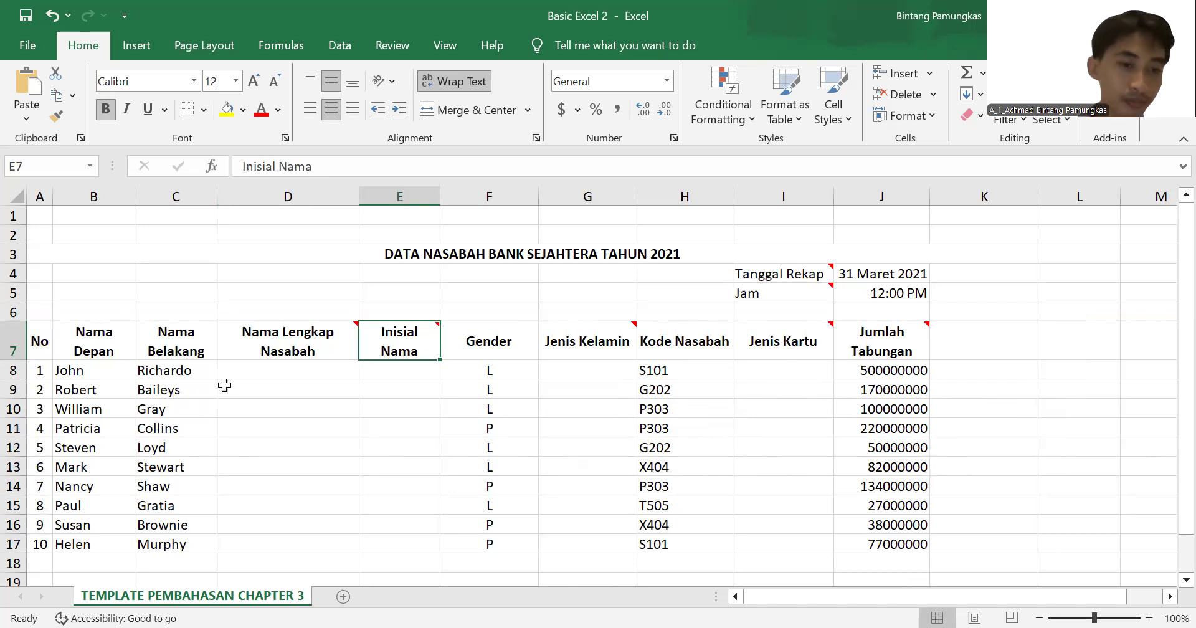
Step: Enter the formula =PROPER(CONCATENATE(B8," ",C8)) in D8 under Nama Lengkap Nasabah and fill it down to D17
left_click(261, 370)
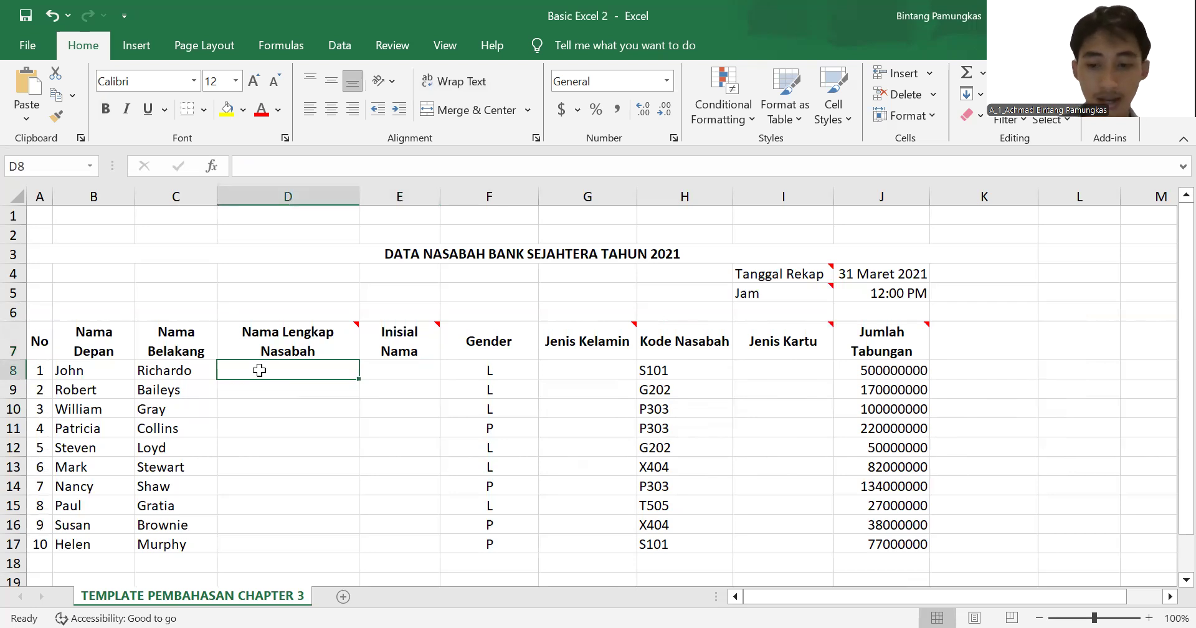
type("=")
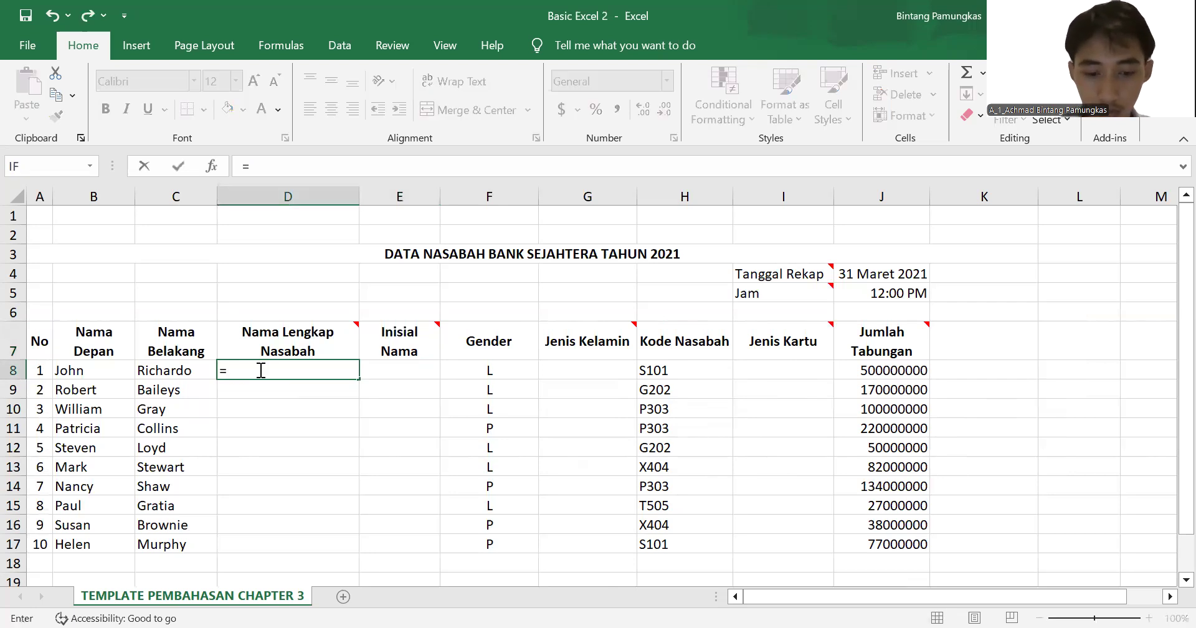
type("PROP")
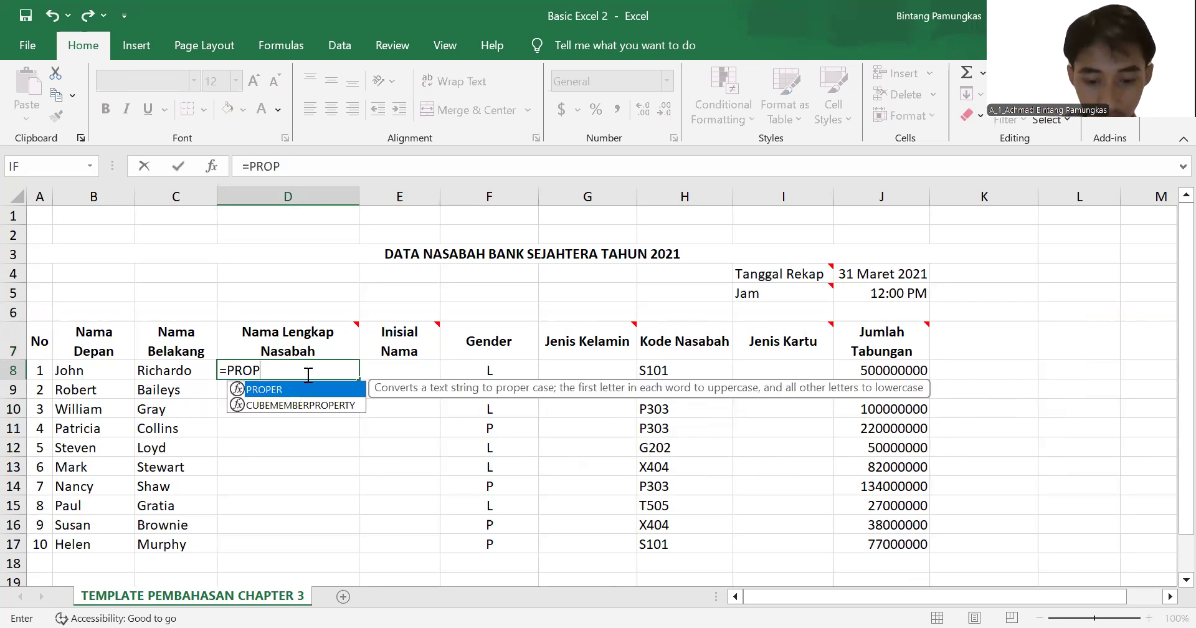
type("ER(CONC")
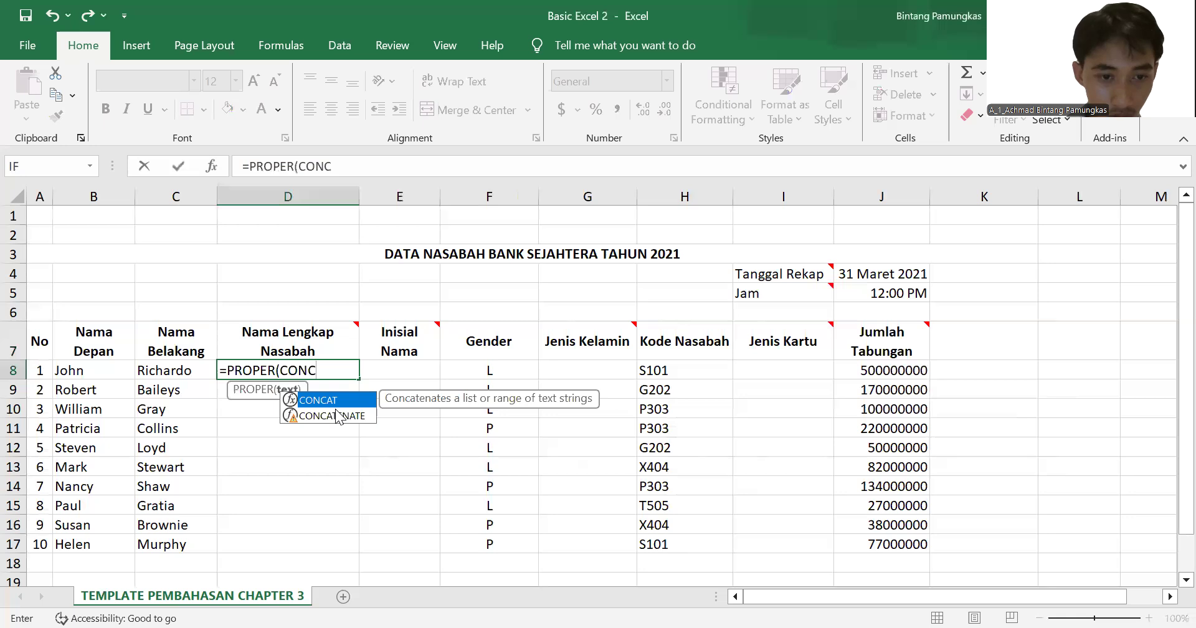
left_click(340, 415)
key("Tab")
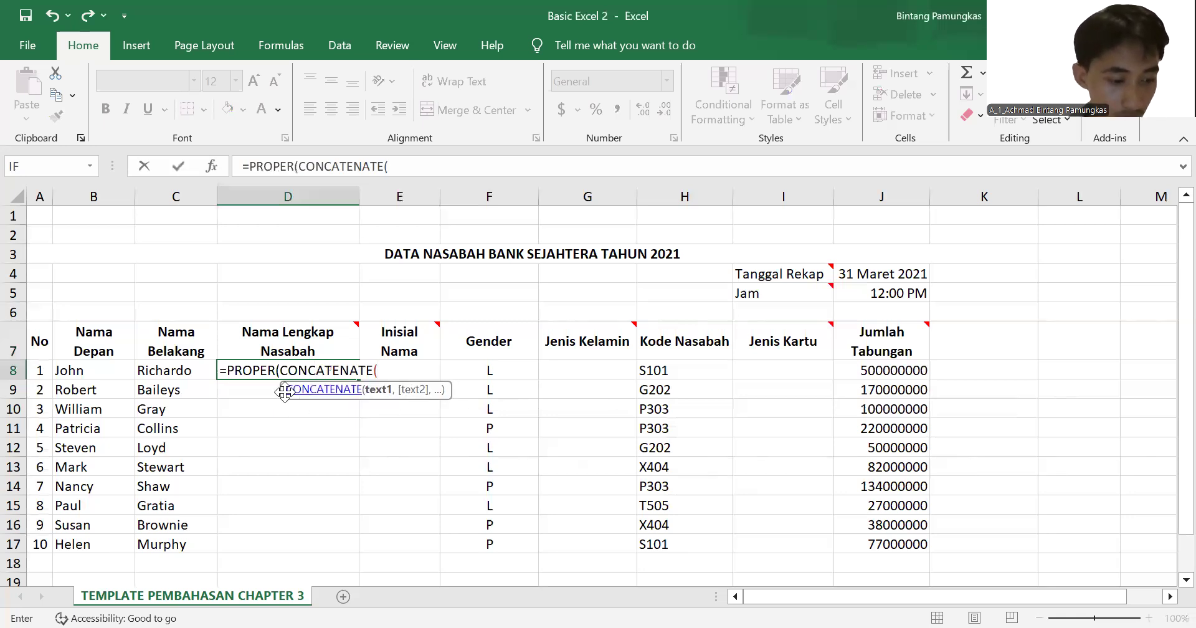
left_click(86, 371)
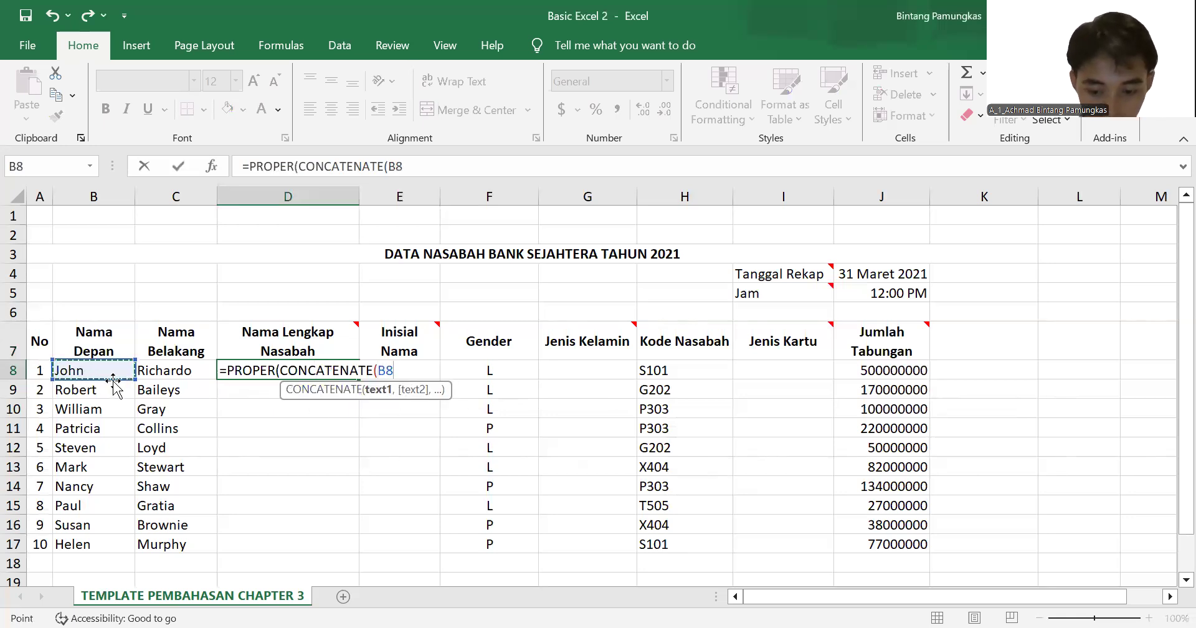
type(",")
type("\"")
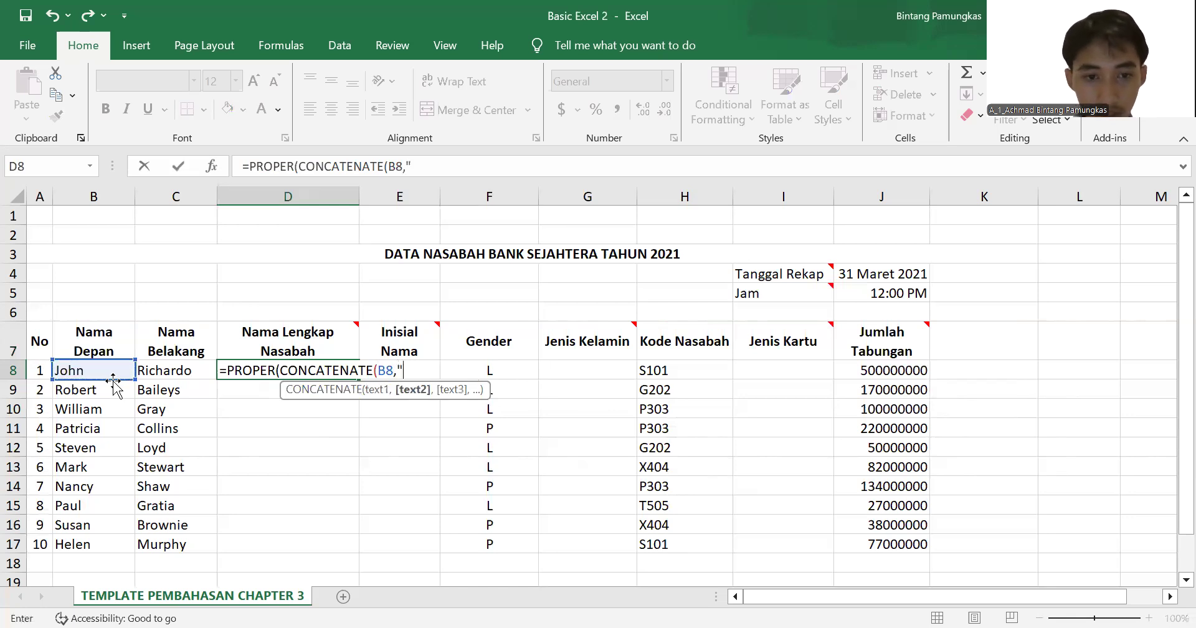
type(" \"")
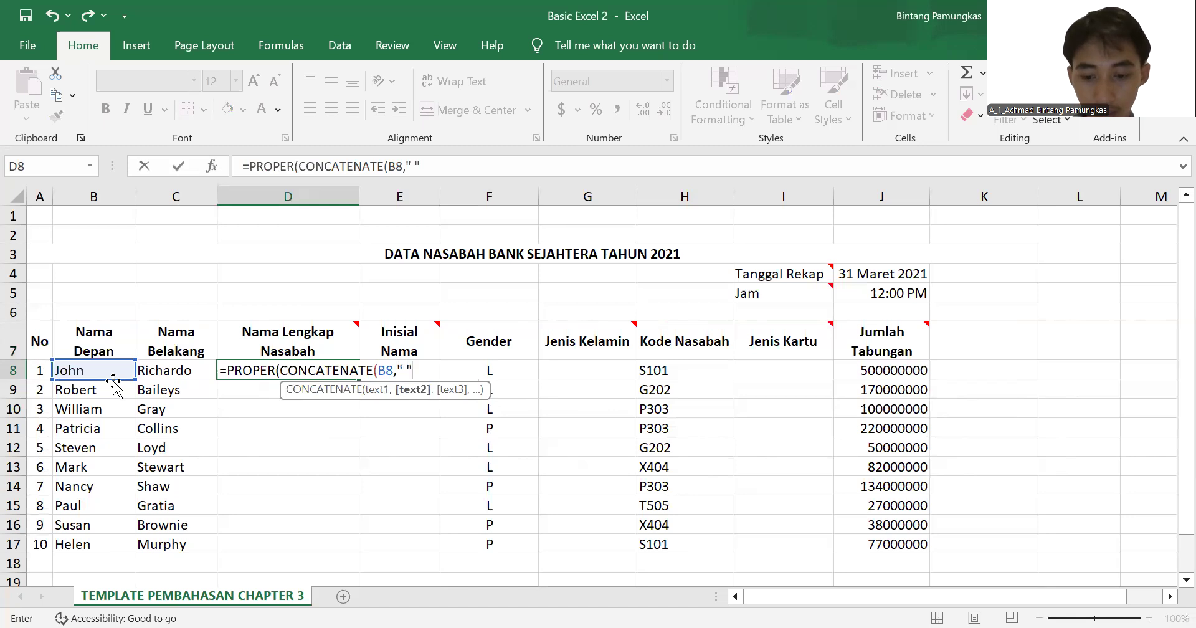
type(",")
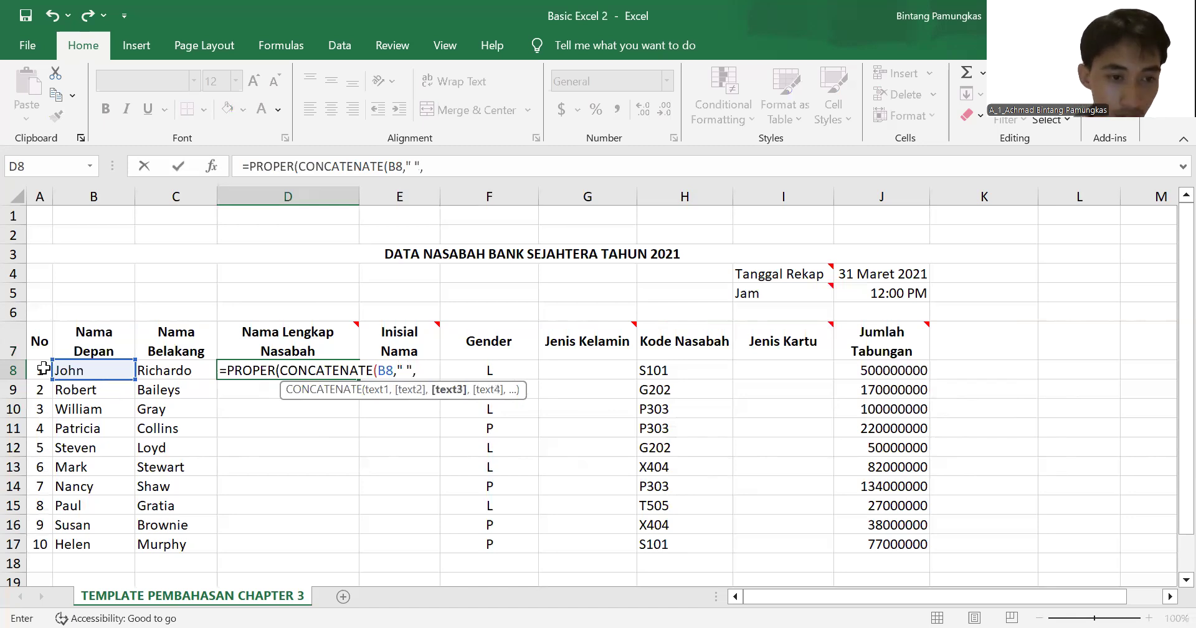
left_click(184, 370)
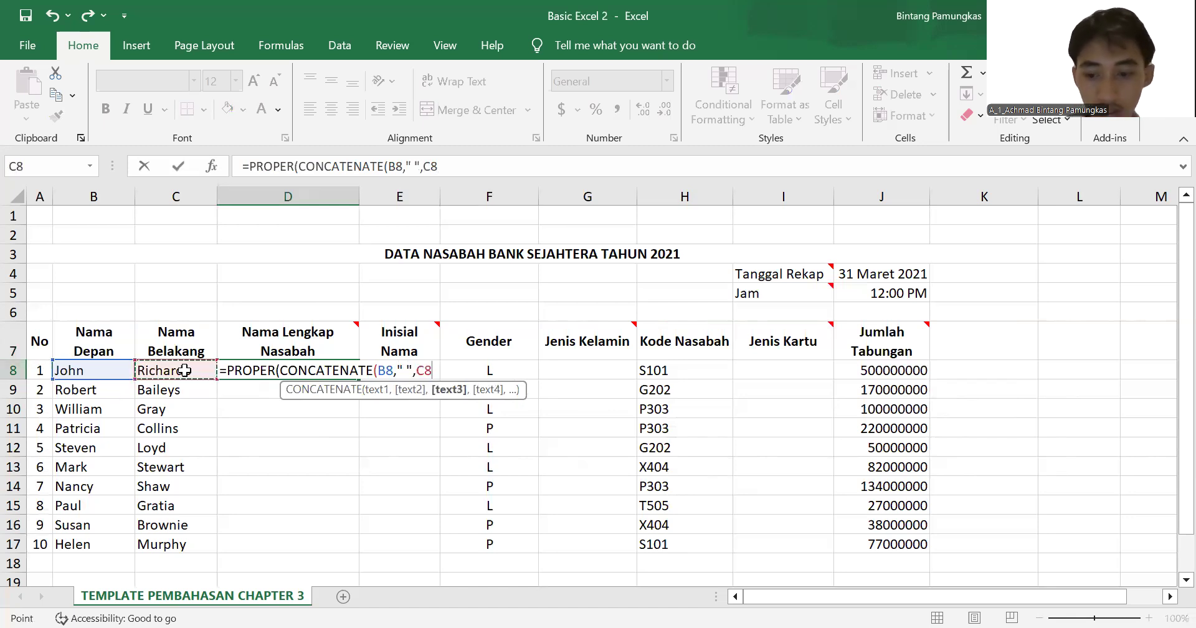
type("))")
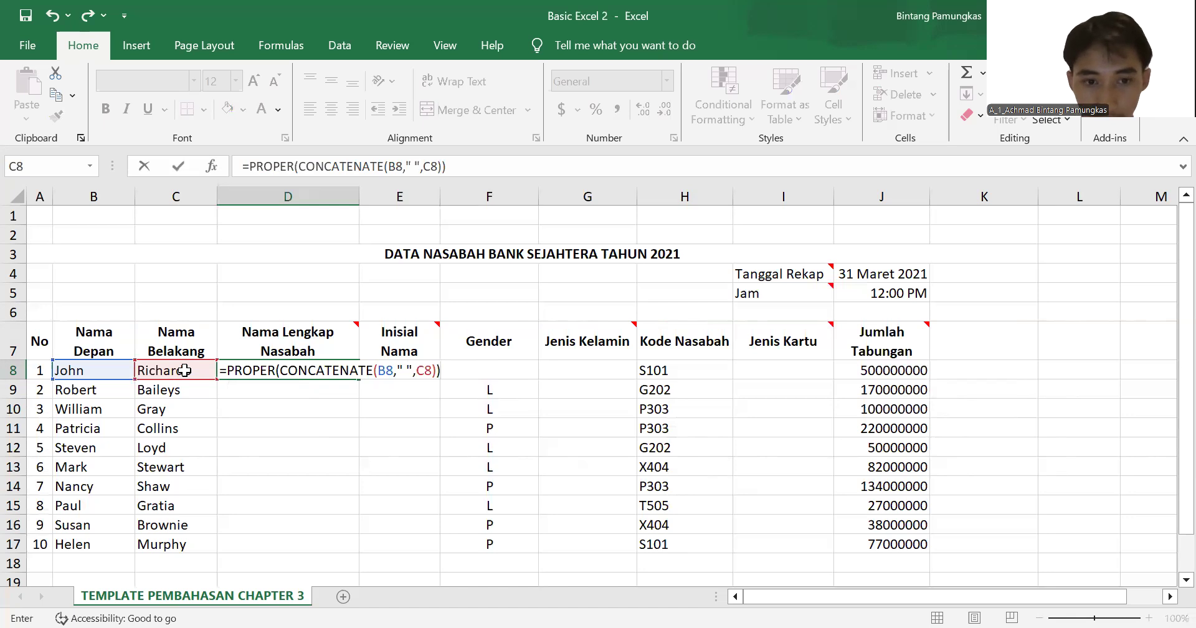
key("Return")
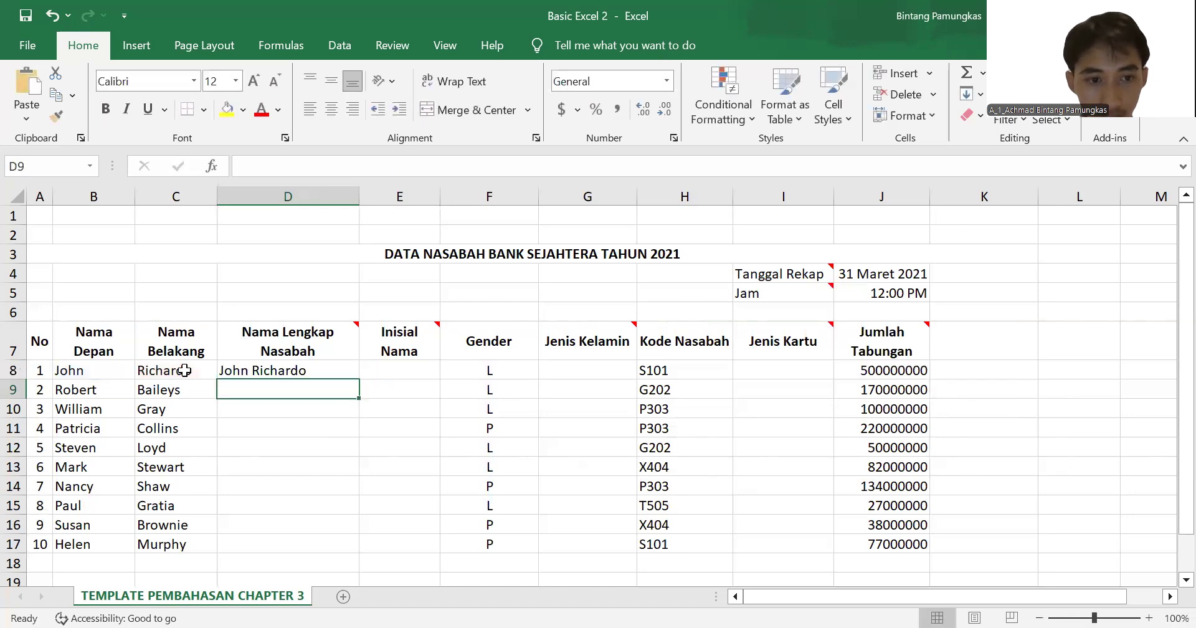
left_click(307, 370)
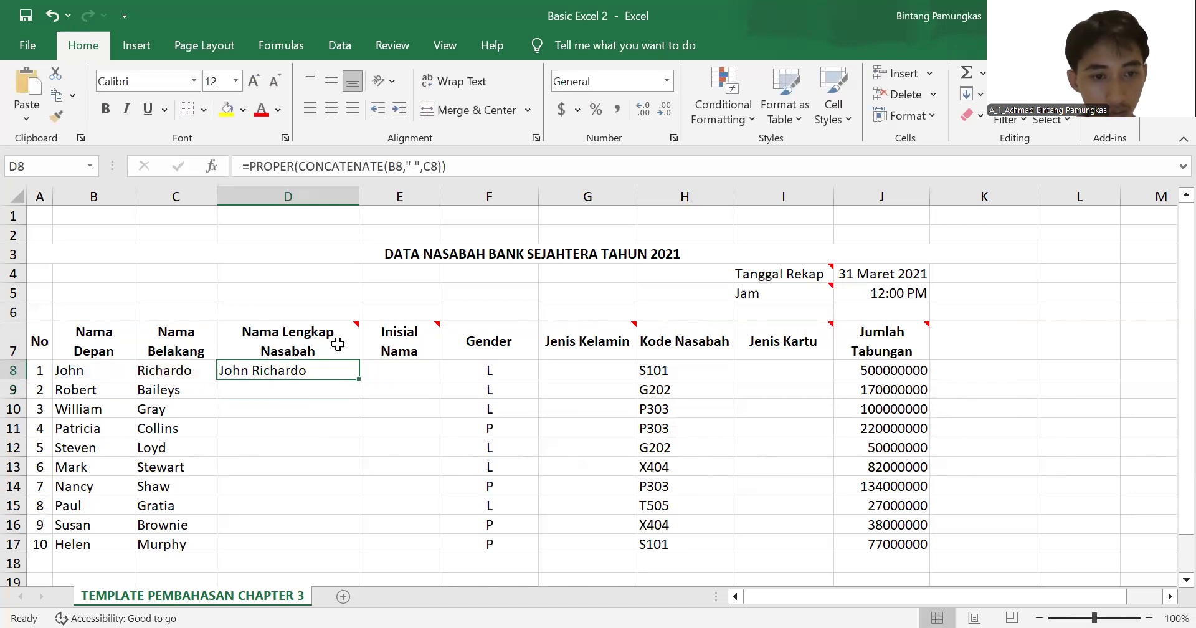
double_click(357, 379)
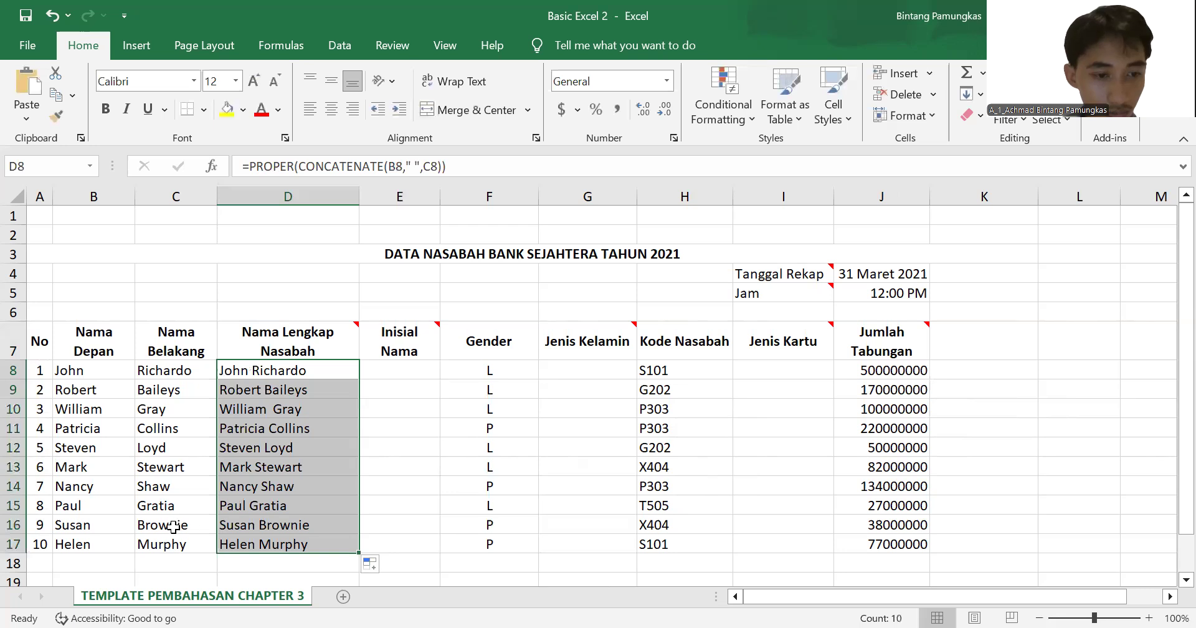
Step: Begin the Inisial Nama formula in E8 with =UPPER(CONCATENATE(LEFT(D8,1), to take the first letter of the full name
left_click(410, 373)
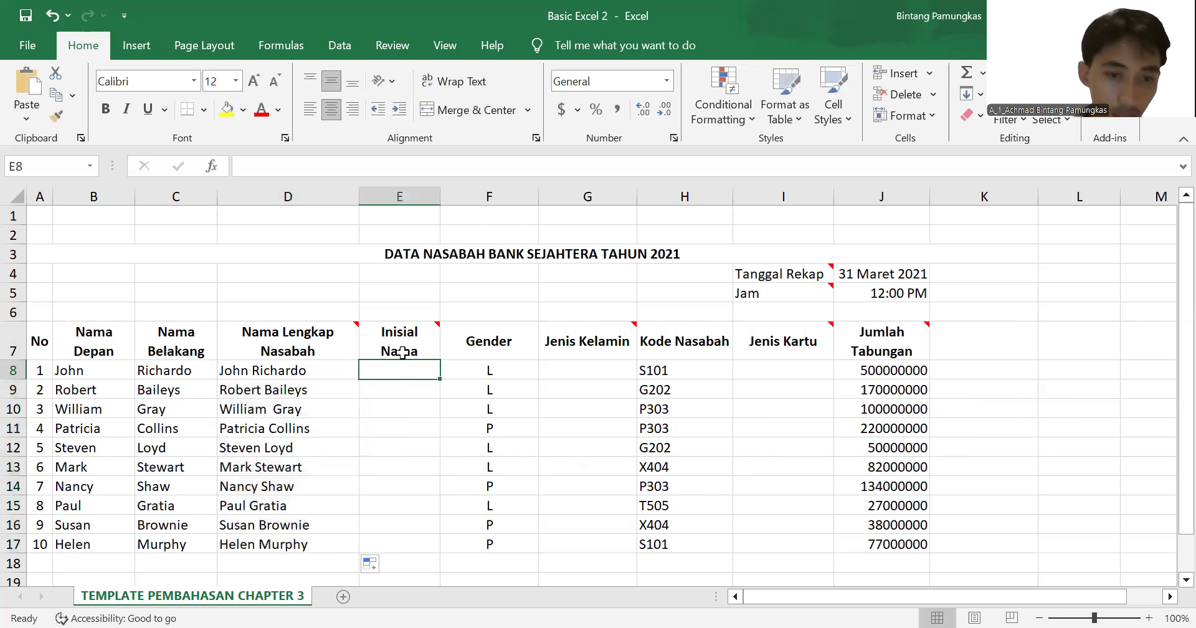
mouse_move(401, 342)
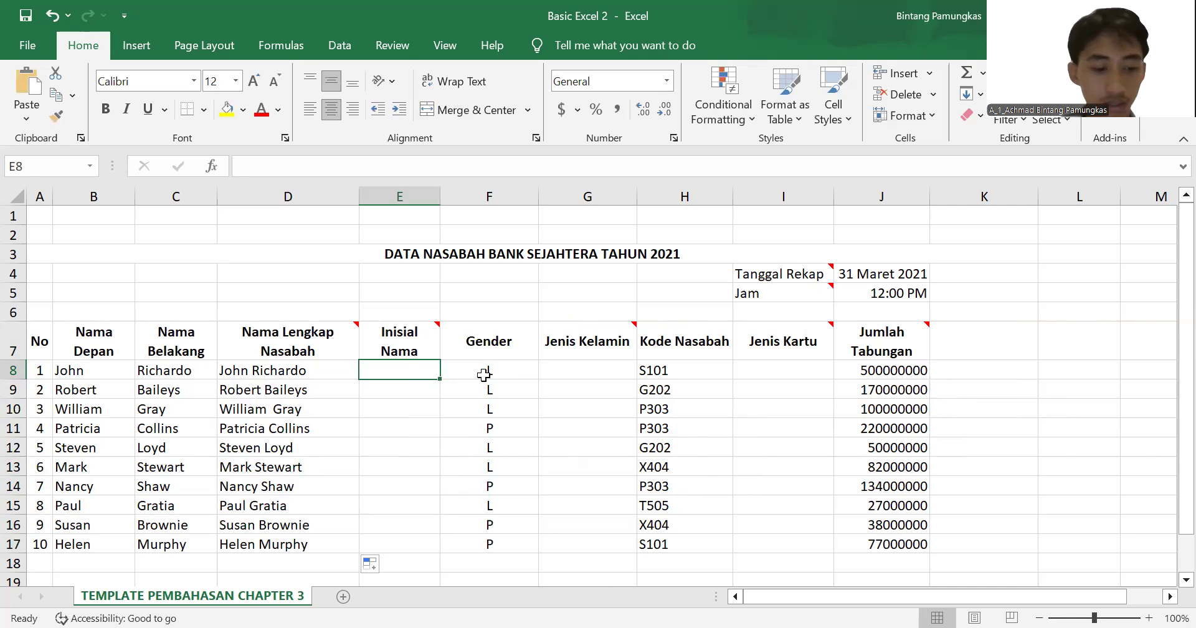
type("+")
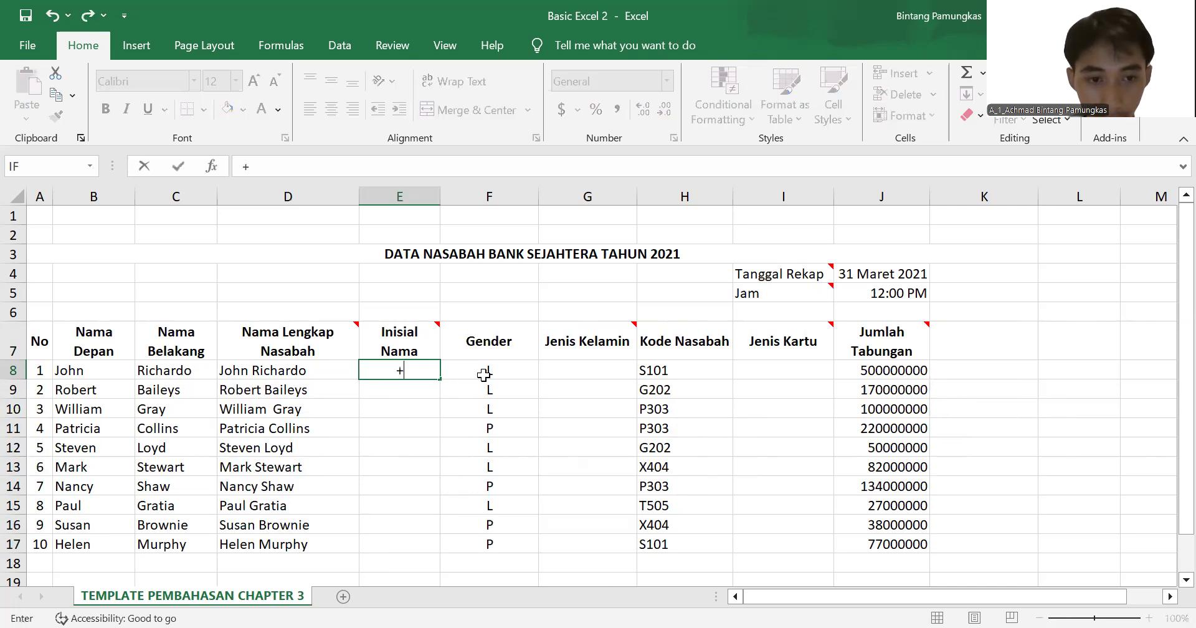
key("BackSpace")
type("=")
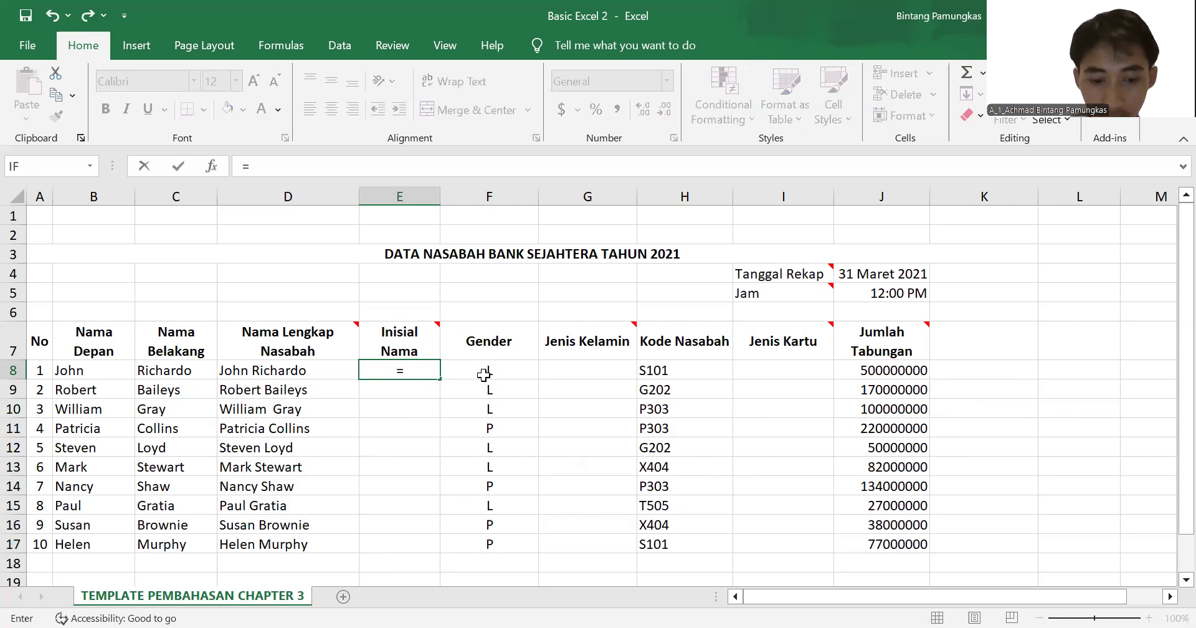
type("UPP")
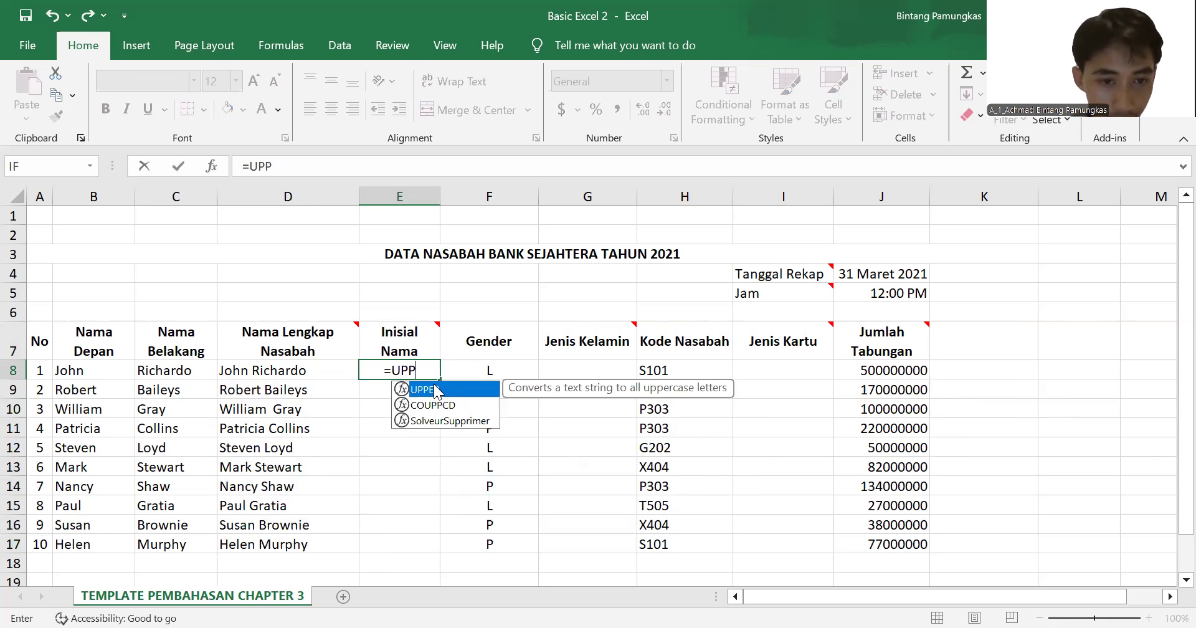
double_click(418, 391)
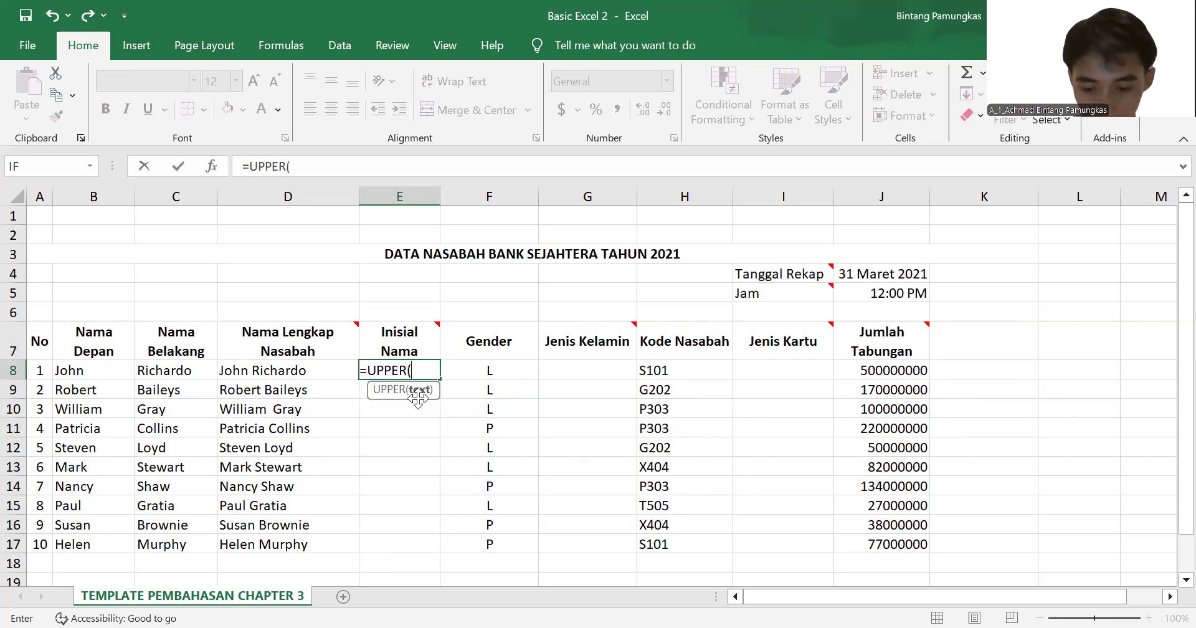
type("CON")
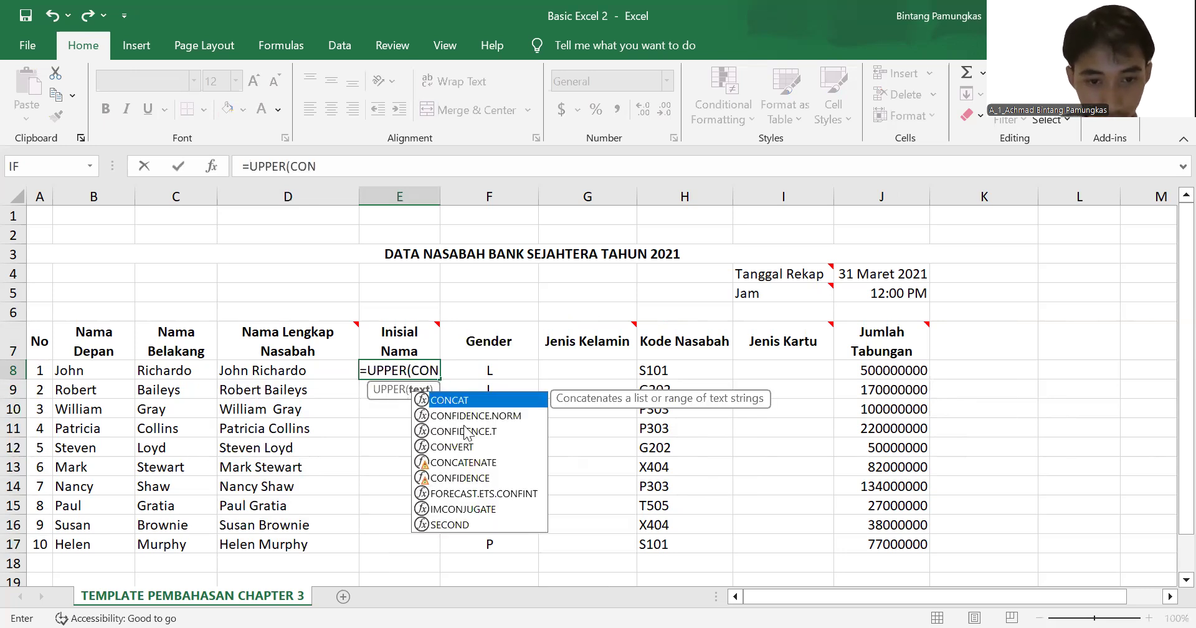
double_click(484, 466)
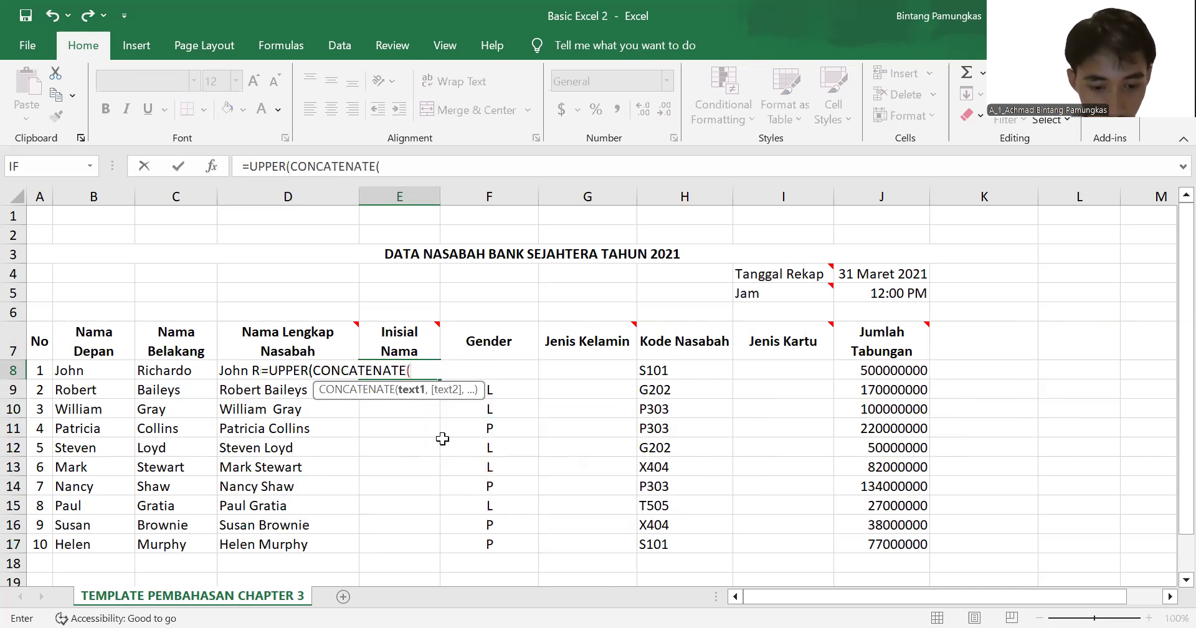
type("LEFT")
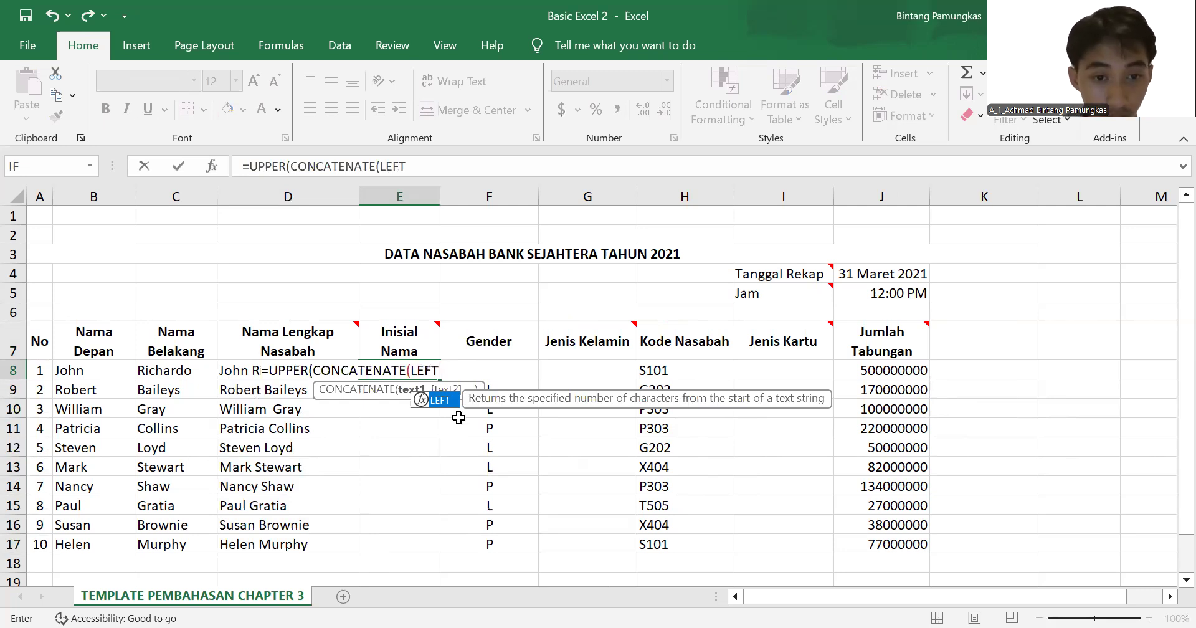
double_click(424, 405)
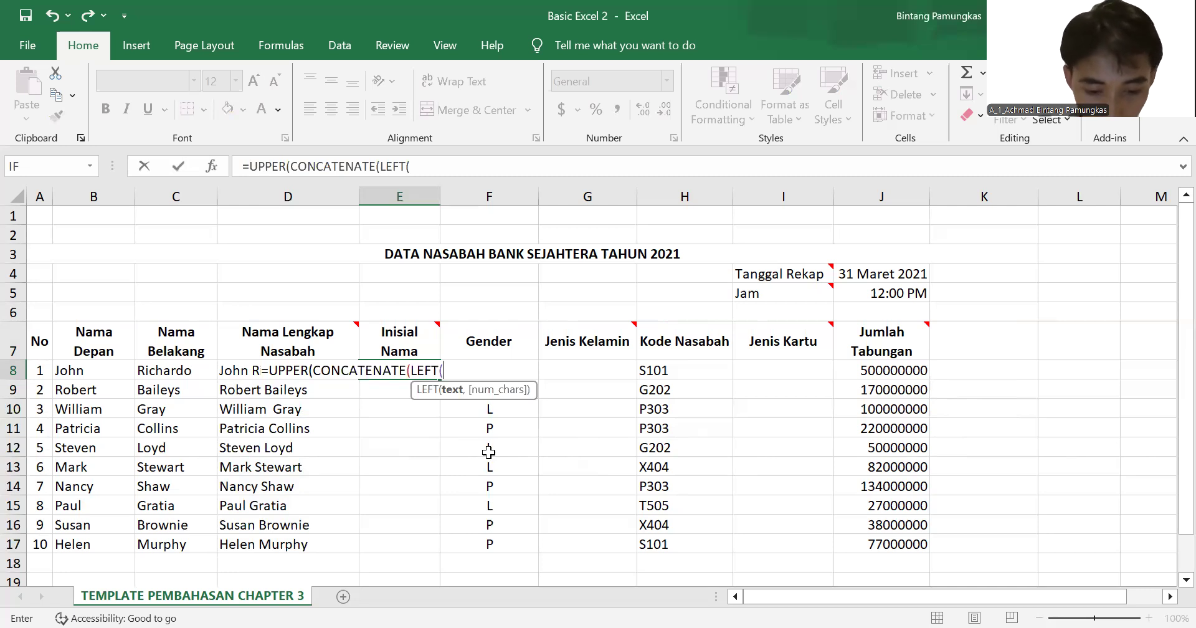
left_click(242, 370)
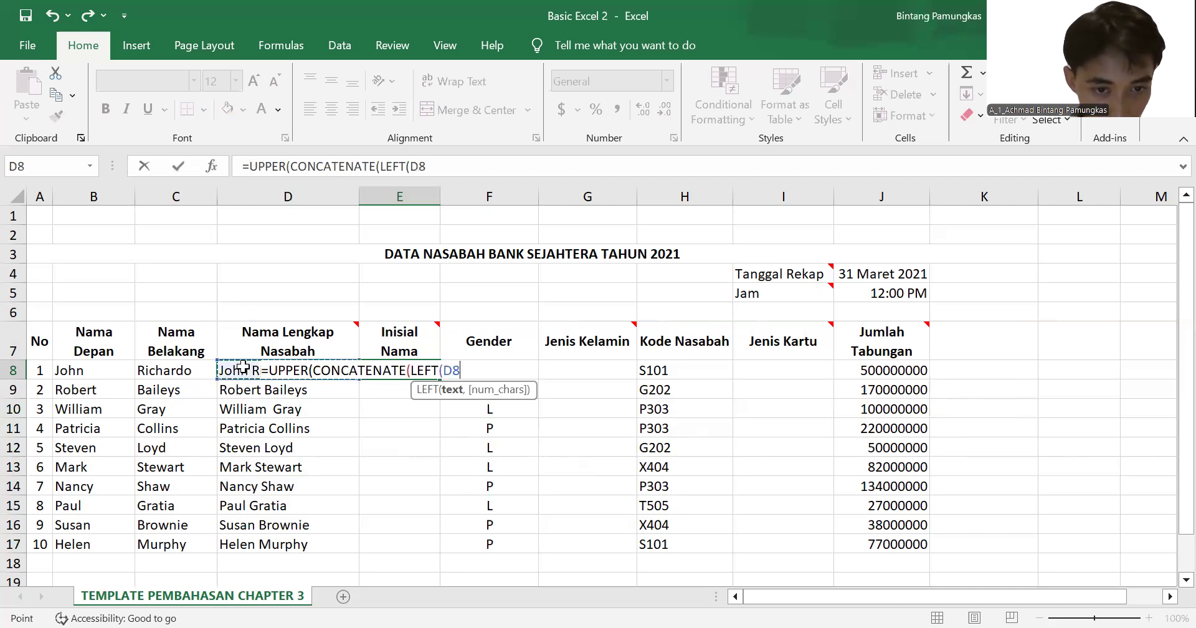
type(",1")
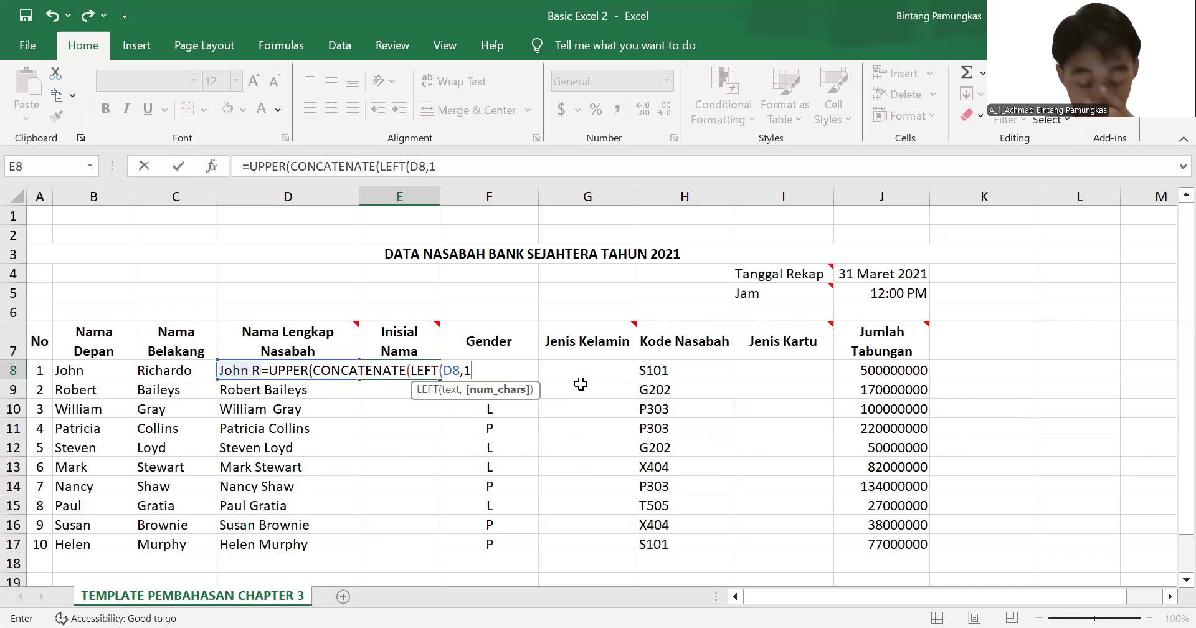
type(")")
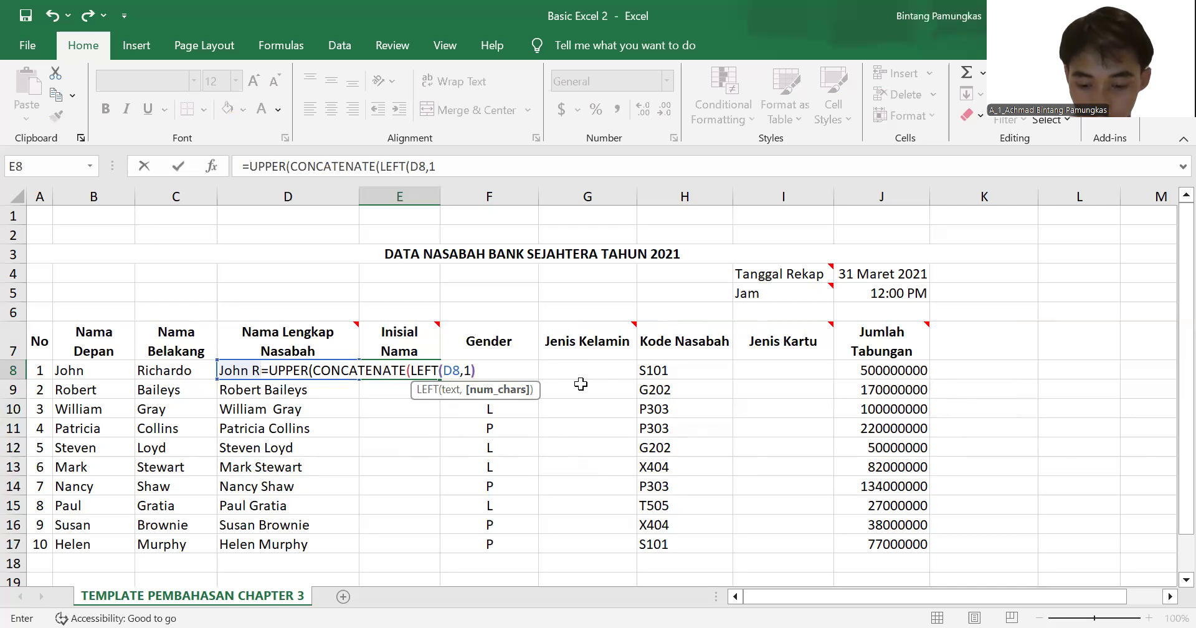
type(",")
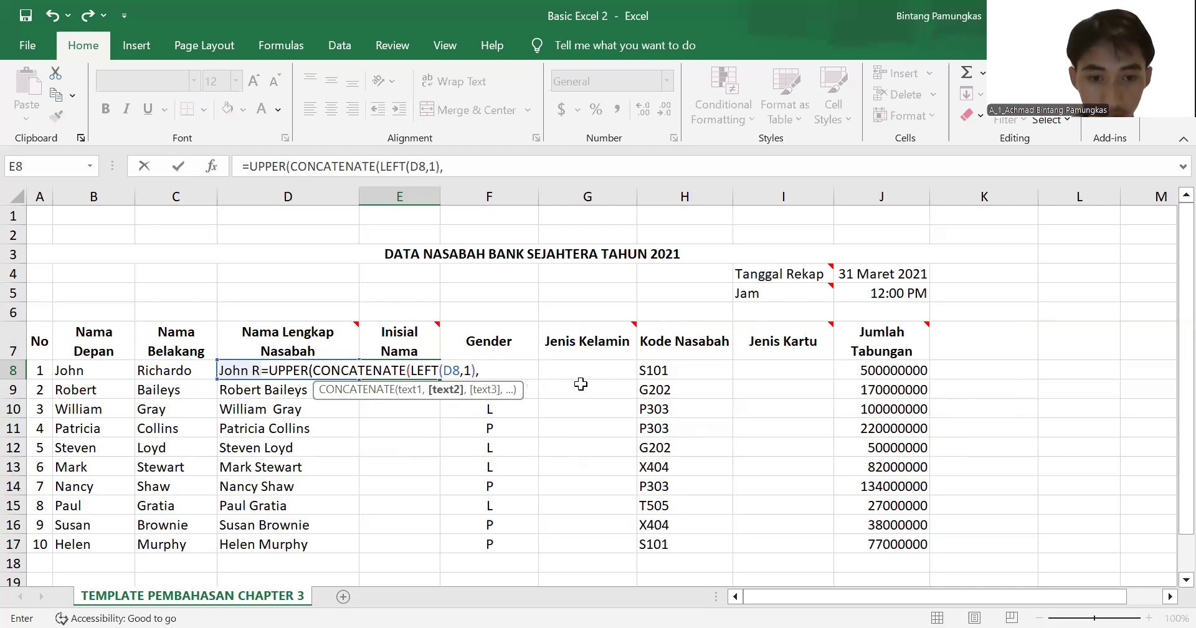
Step: Add MID(D8,FIND(" ",D8,1)+1 as the second CONCATENATE argument in the E8 formula
type("MID")
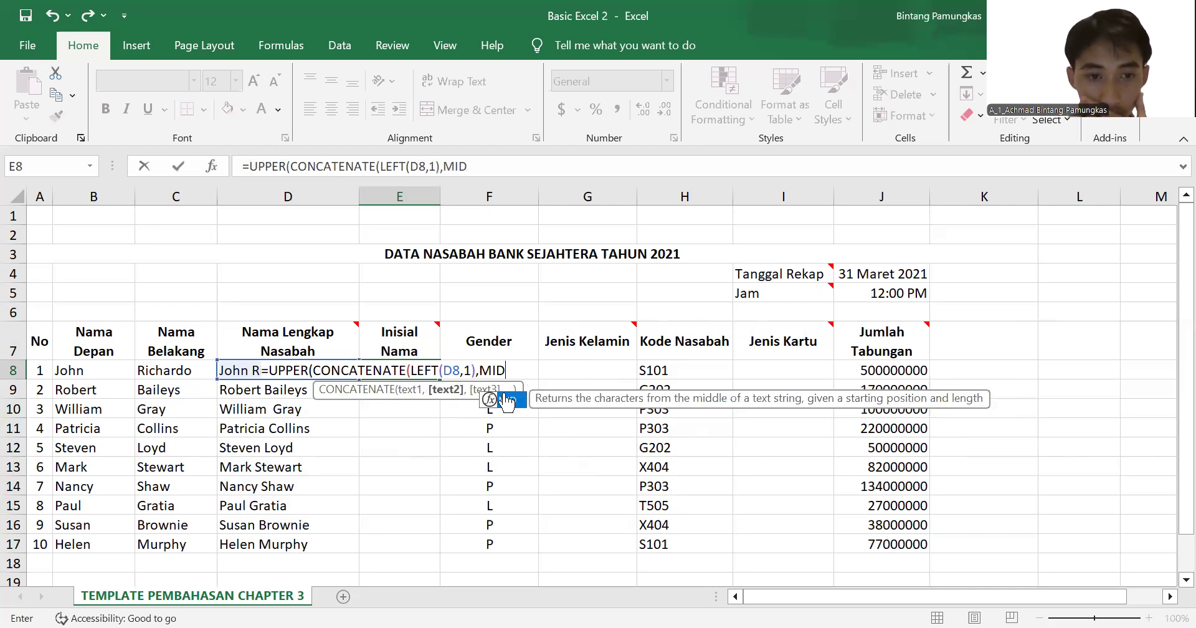
type("(")
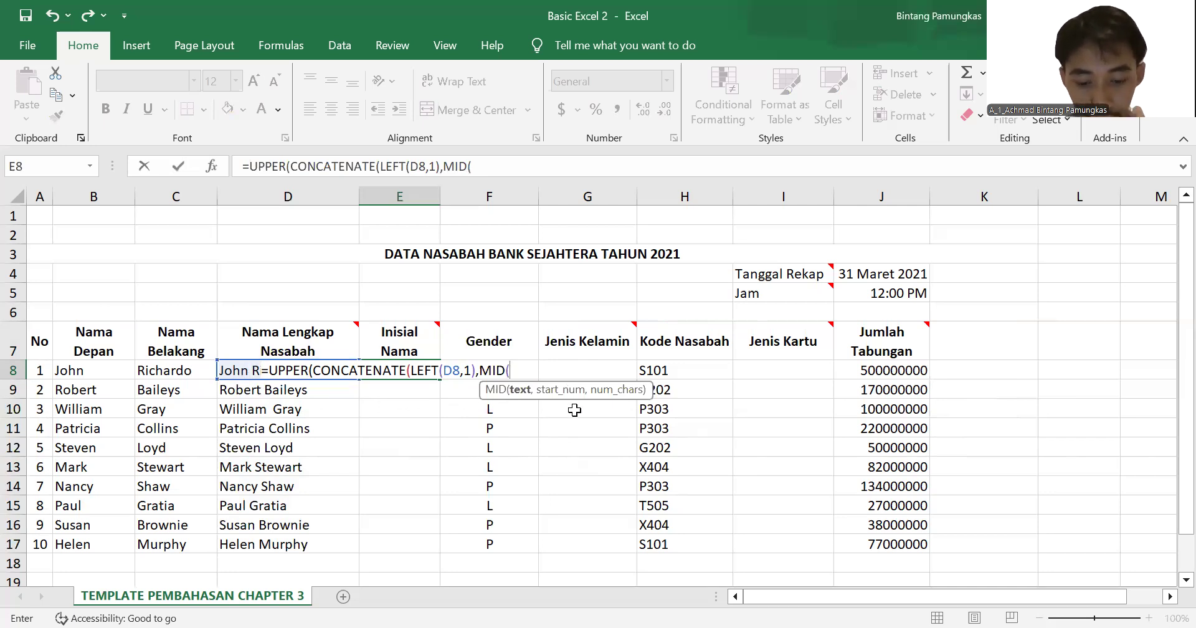
left_click(228, 371)
type(",")
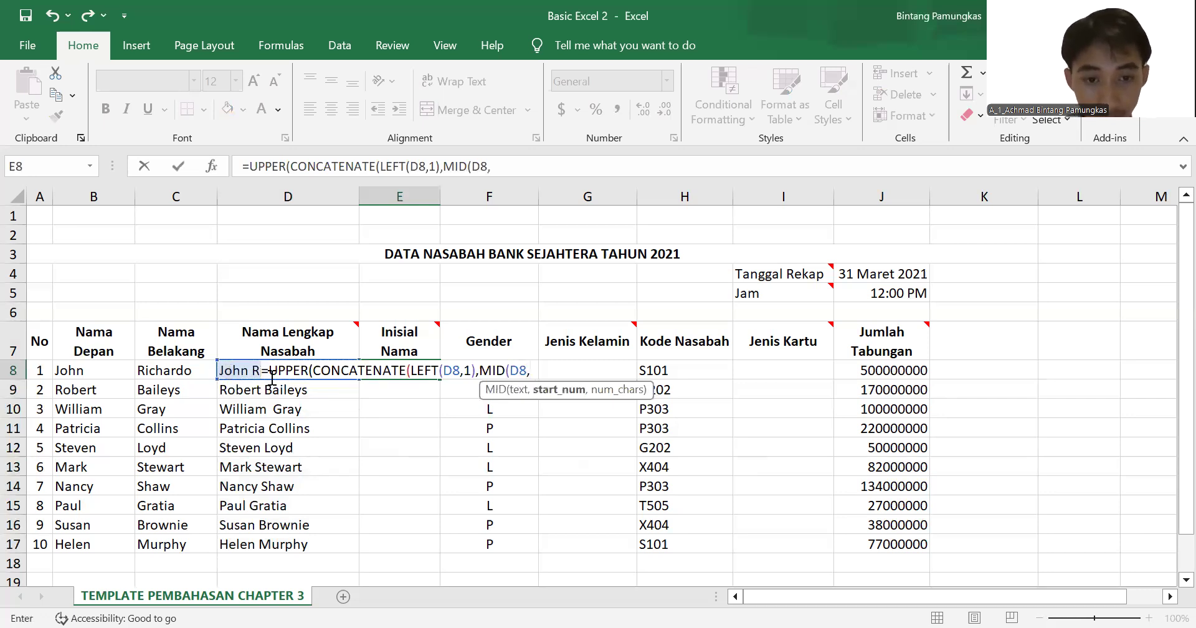
type("FIN")
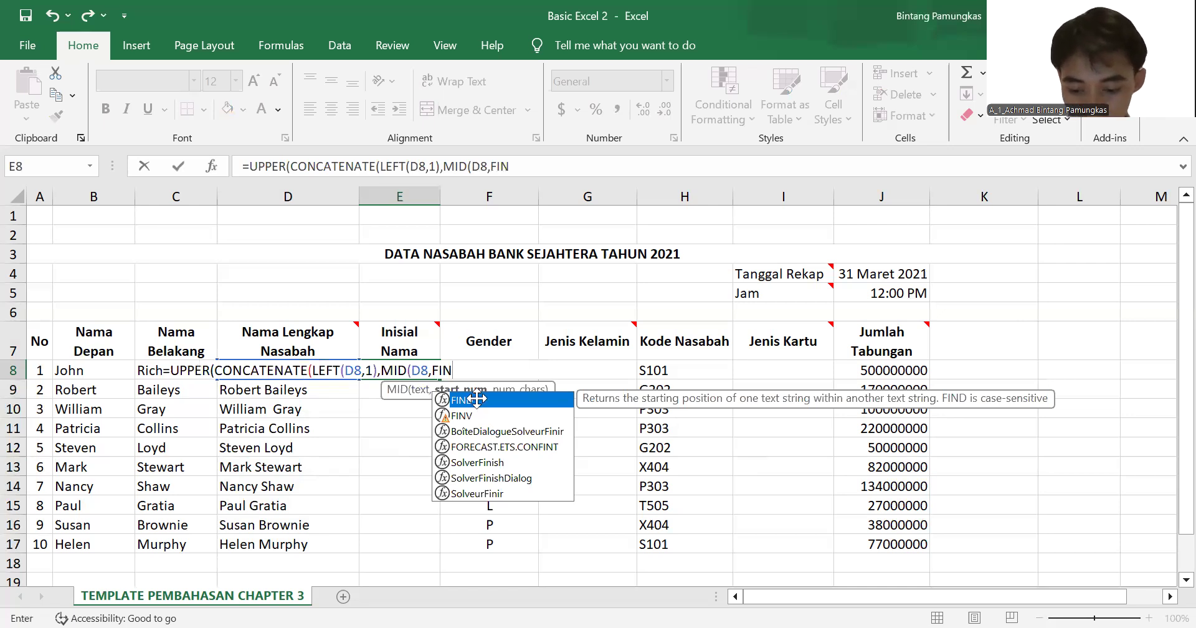
double_click(477, 400)
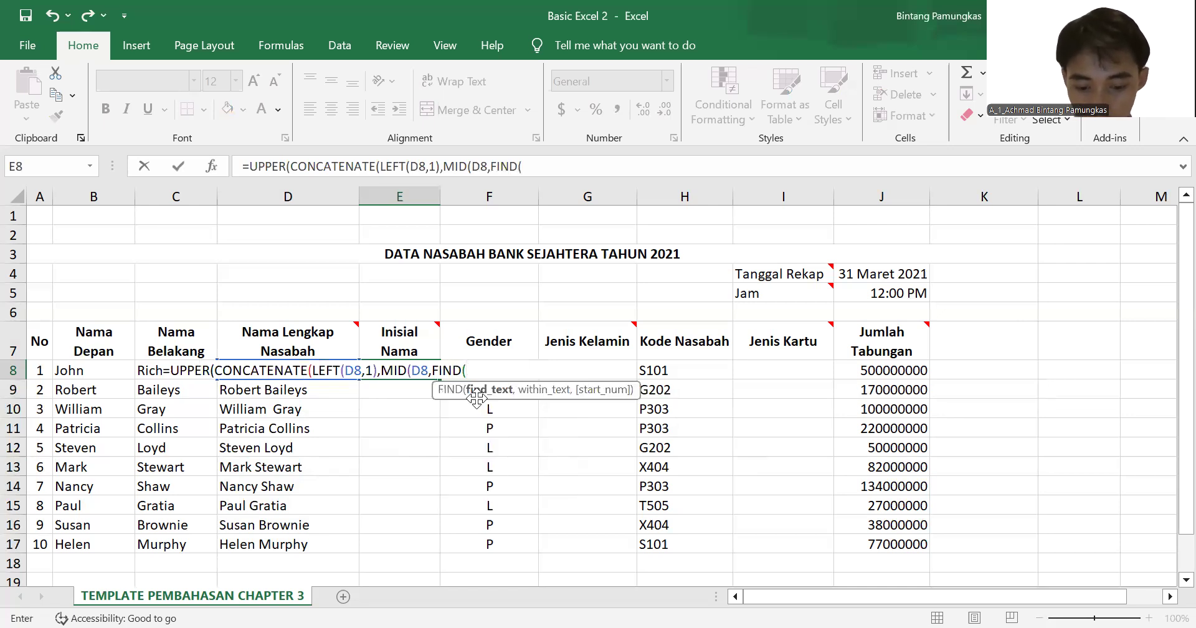
type("\"")
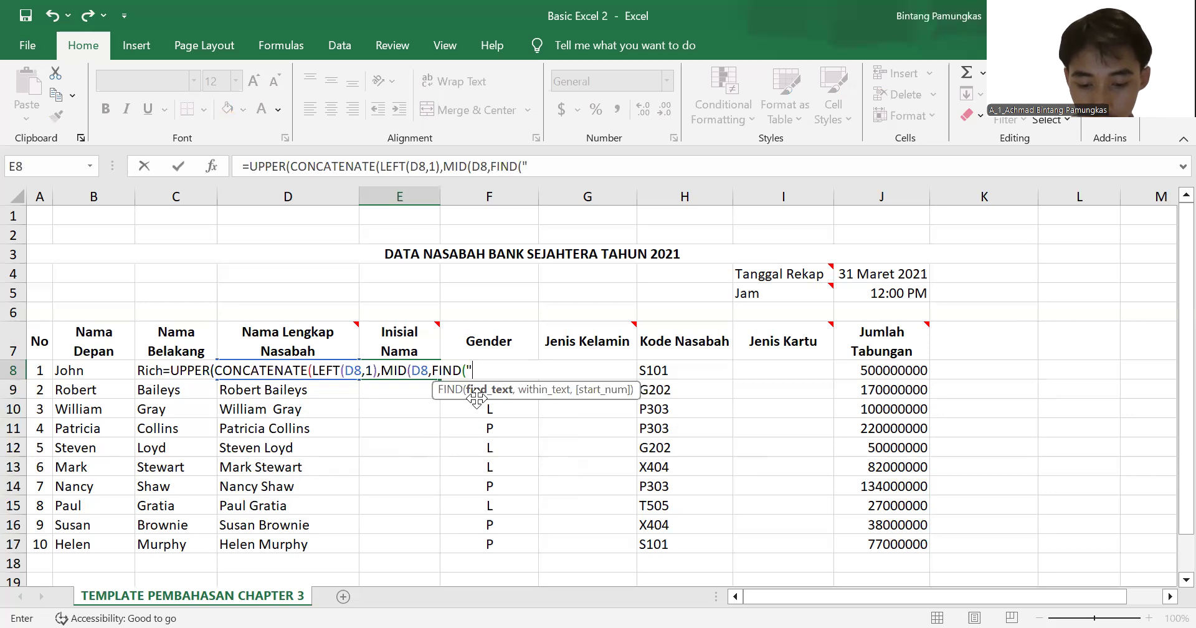
type(" \"")
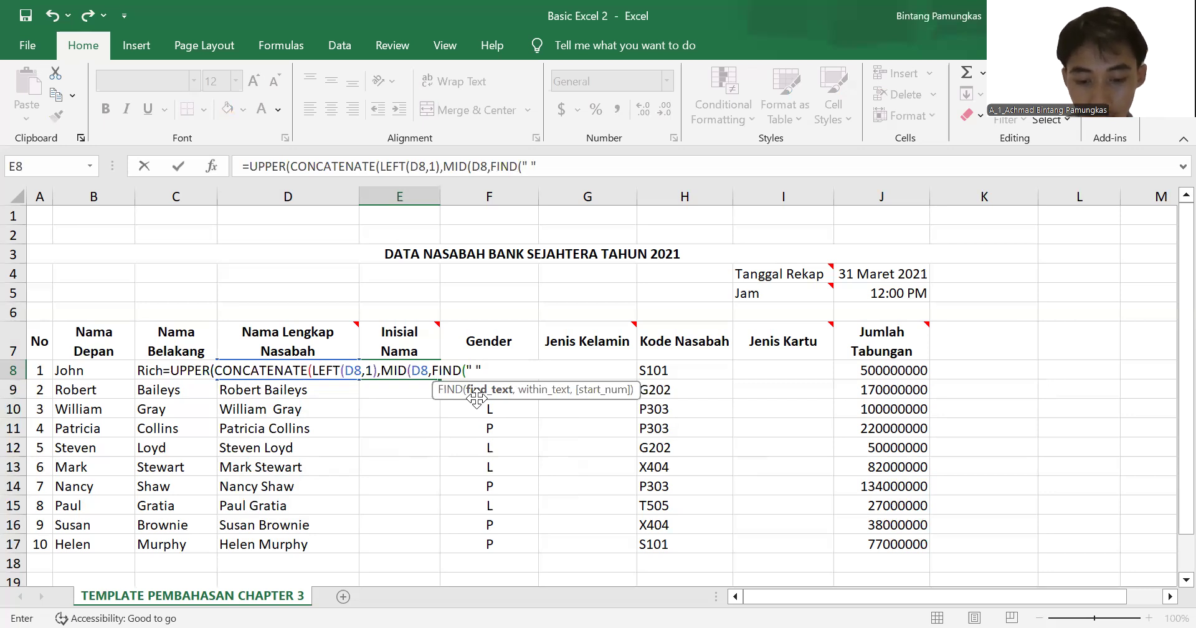
type(",")
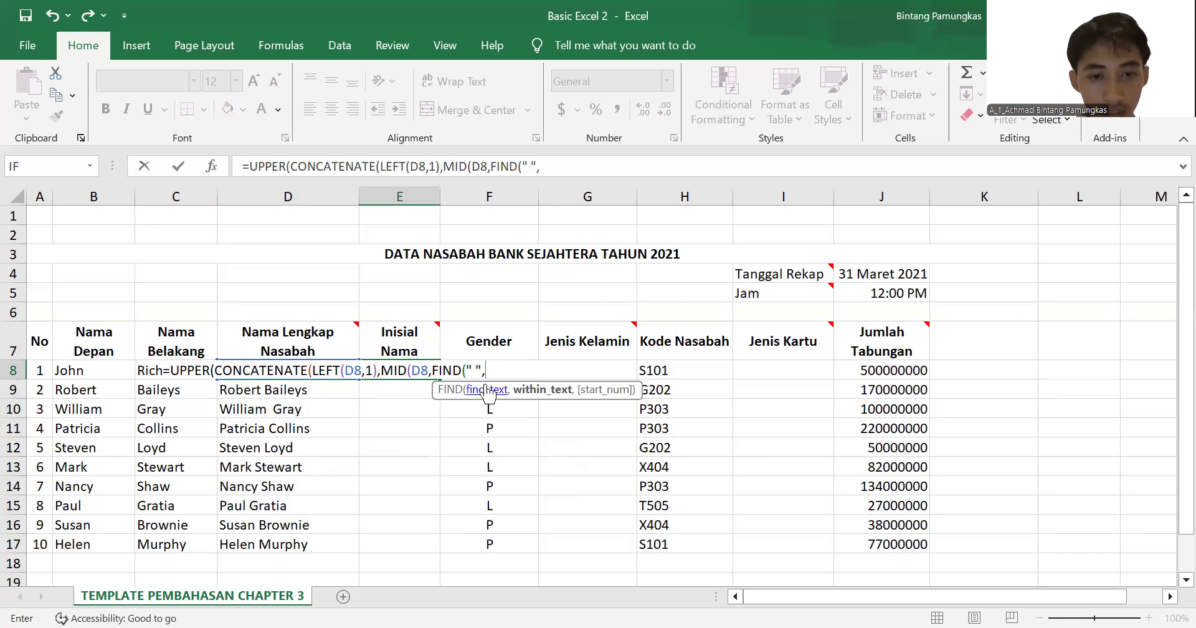
type("D8,1")
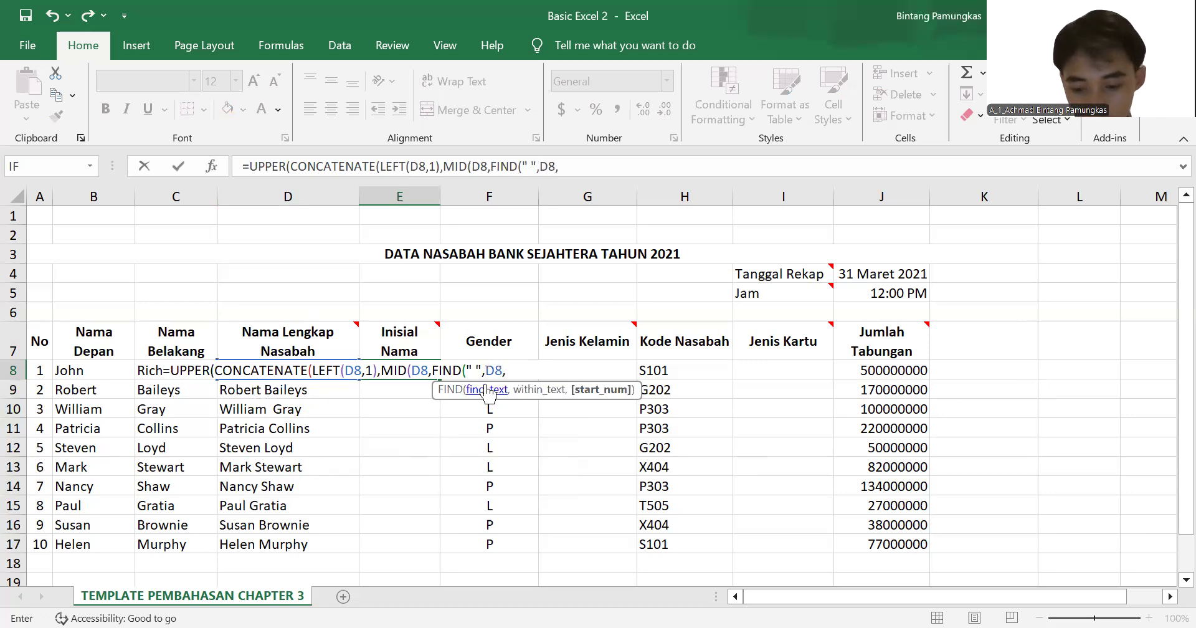
type(")+1")
key("BackSpace")
key("BackSpace")
type("+1")
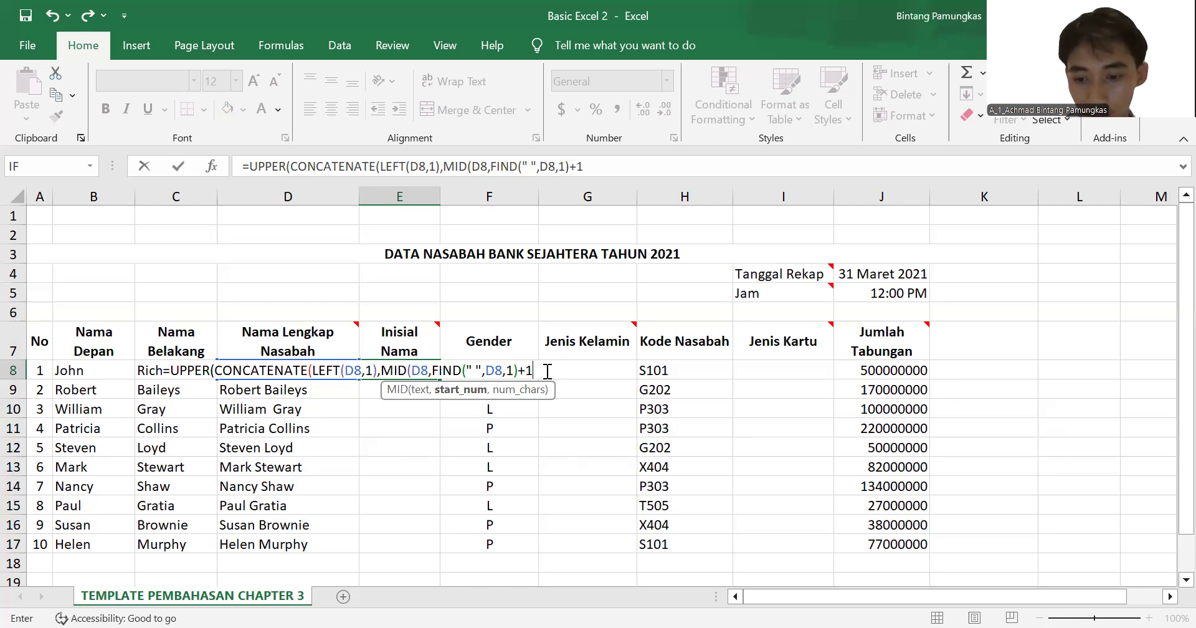
Step: Finish the E8 formula with a MID length of 1 and closing parentheses, and fill it down to E17
type(",1")
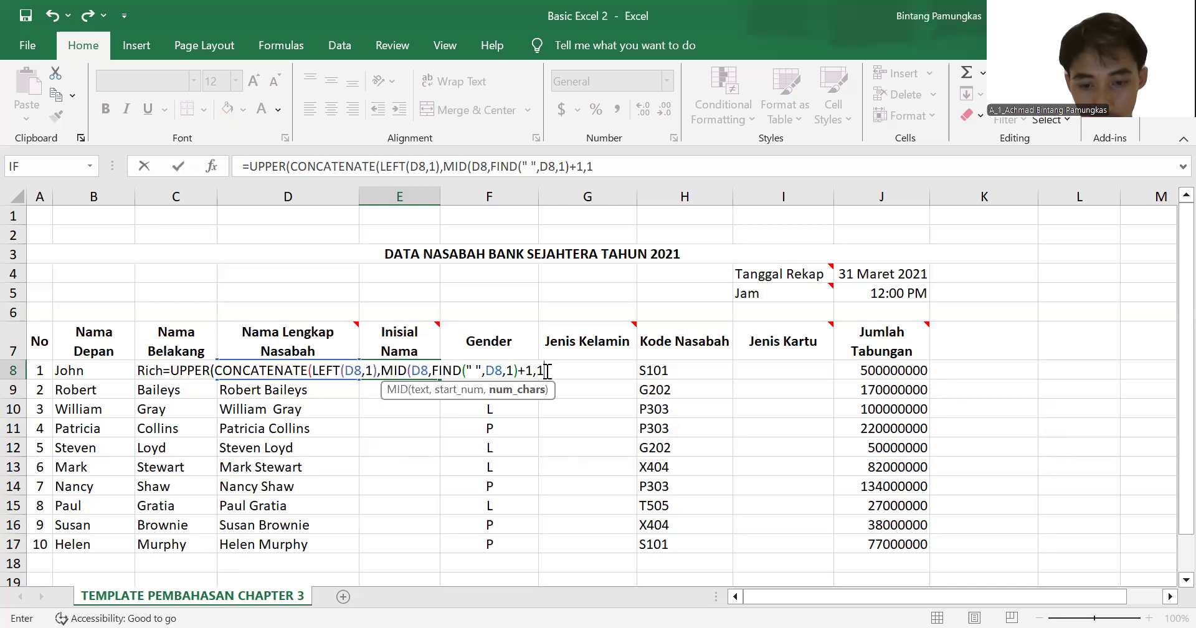
type(")")
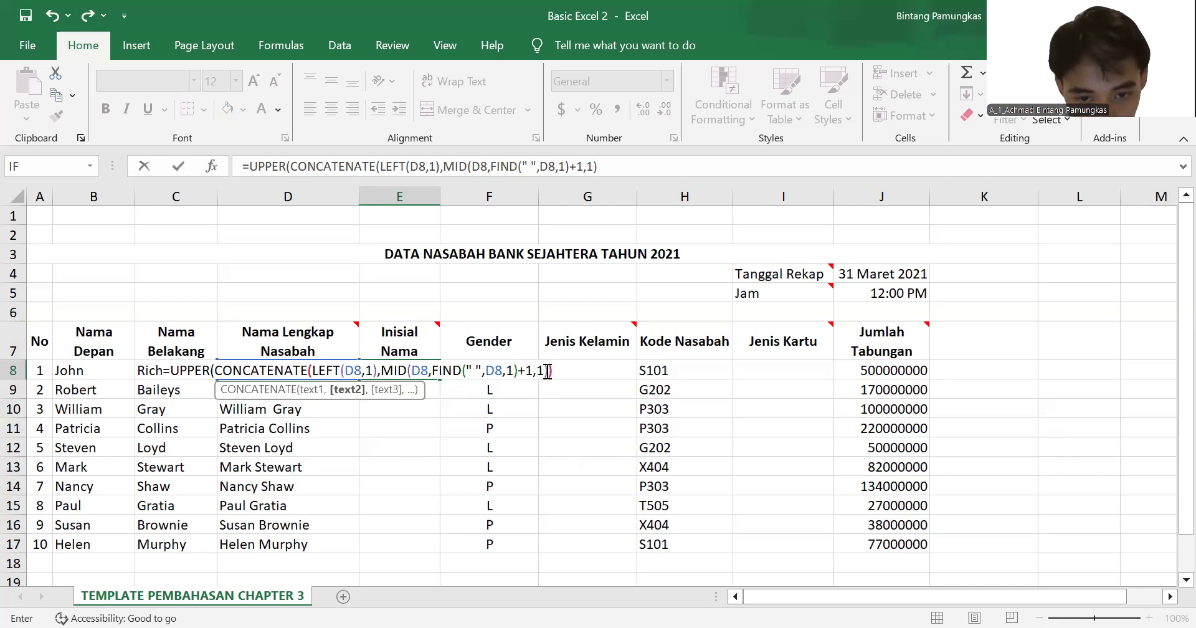
type("))")
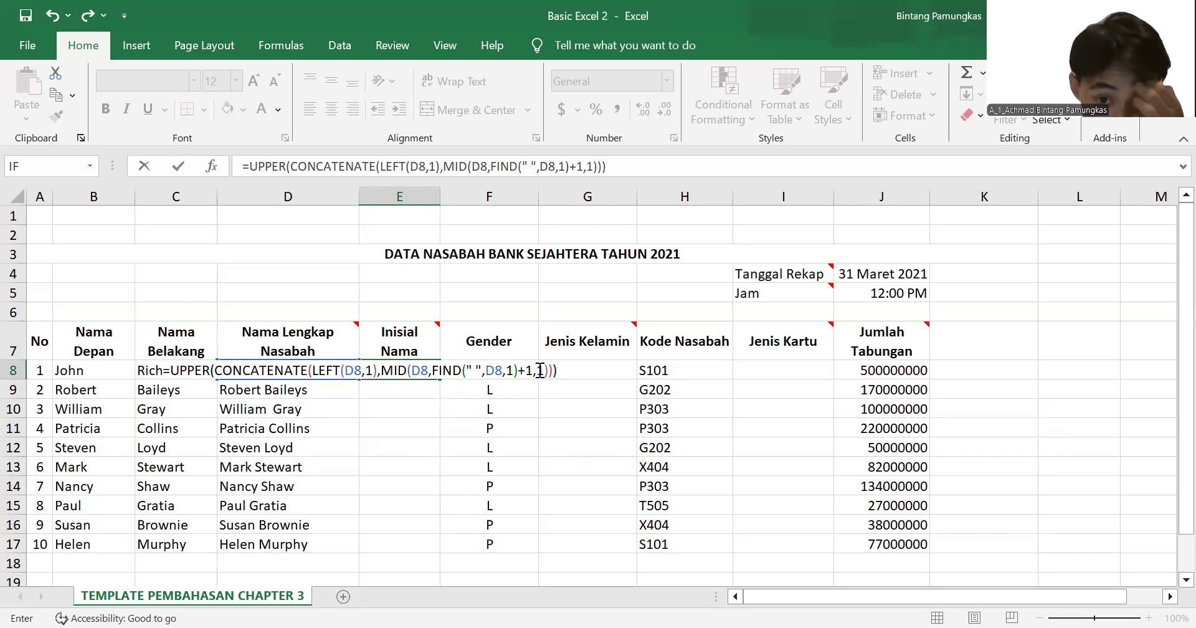
key("Return")
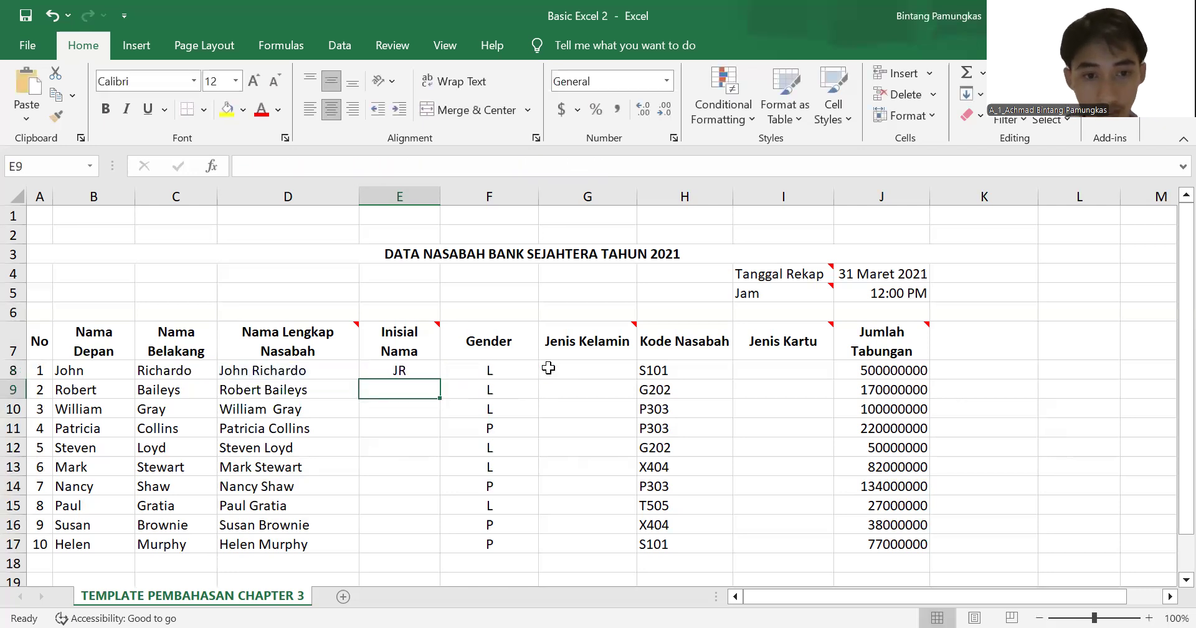
left_click(426, 369)
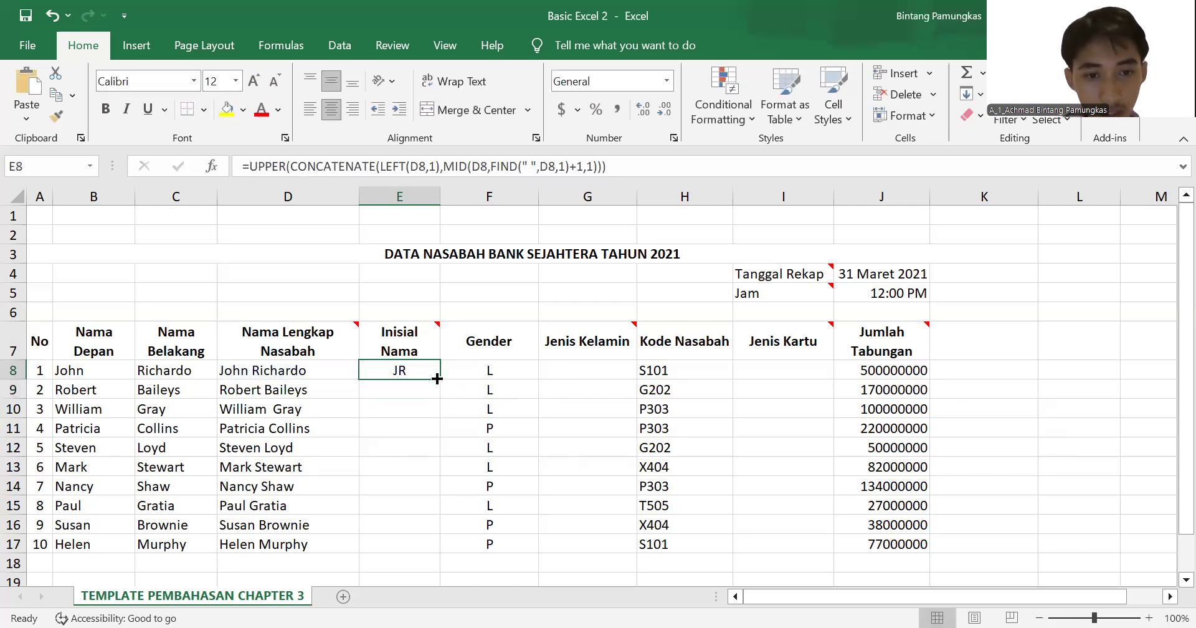
double_click(437, 378)
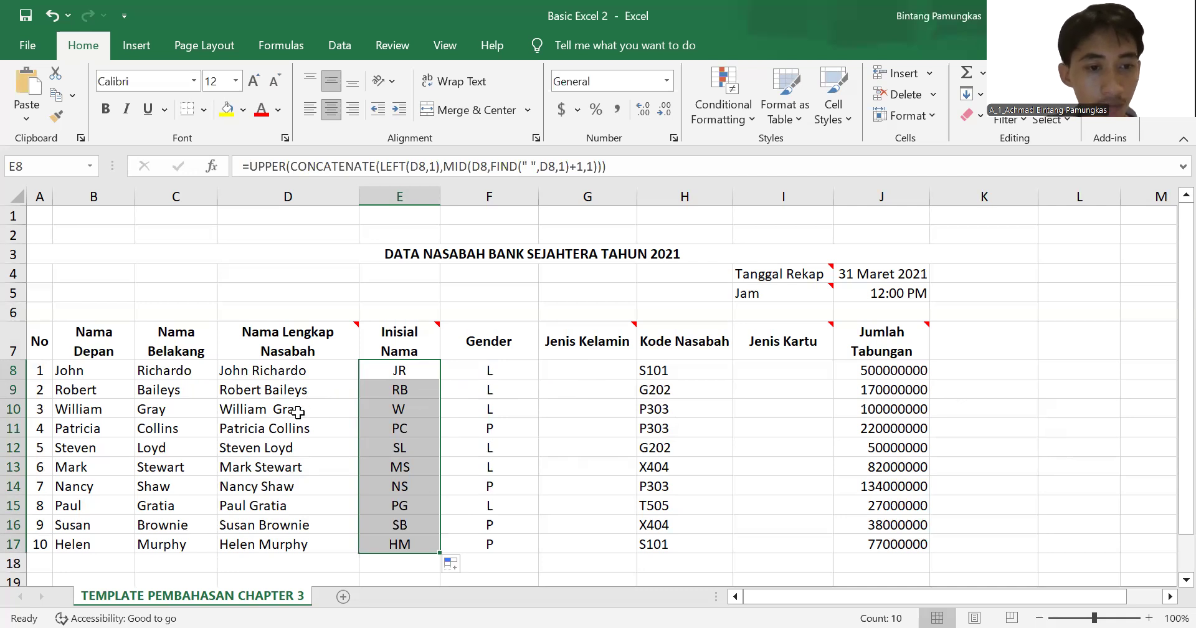
Step: Remove the trailing space from the first name in B10 to correct the full name and initials in row 10
left_click(427, 409)
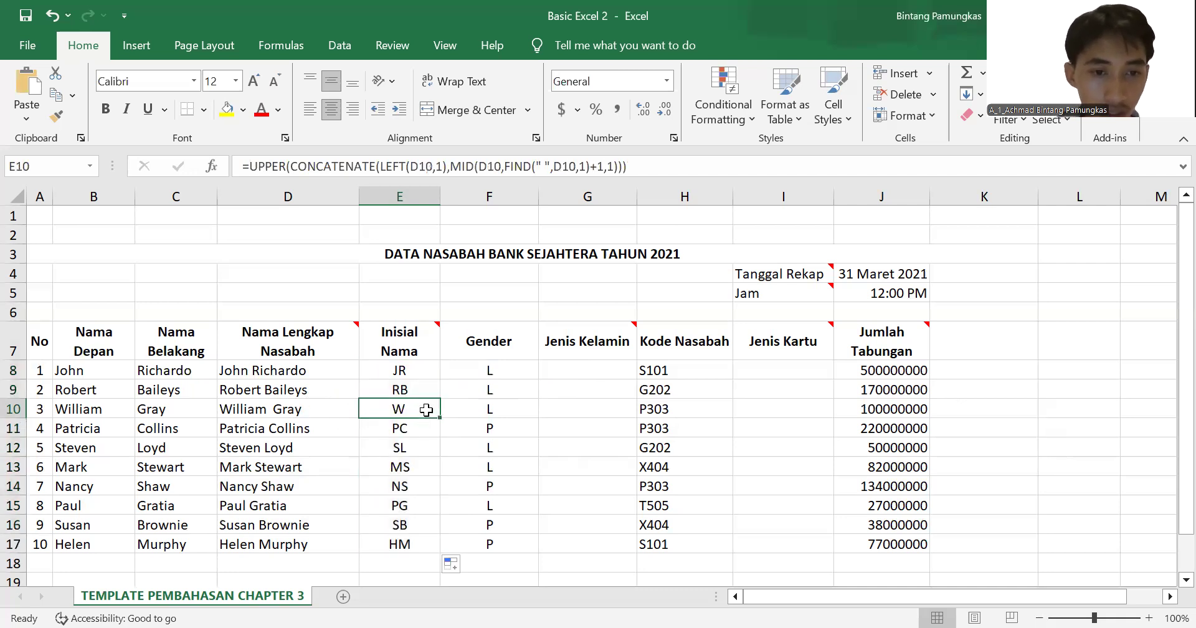
double_click(143, 409)
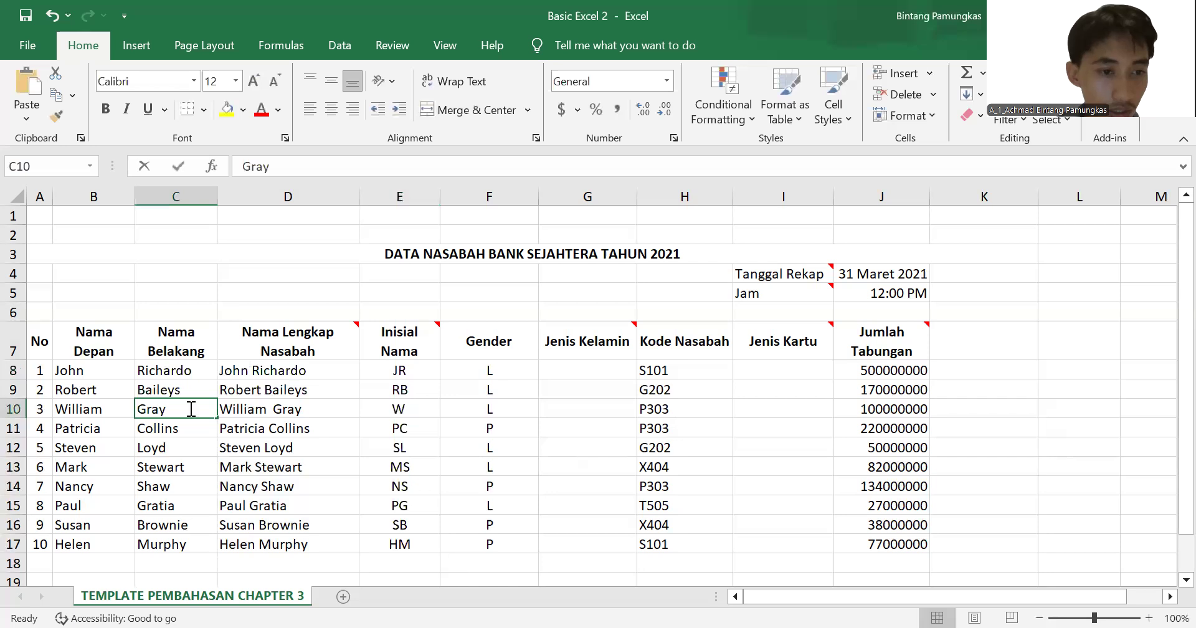
double_click(111, 411)
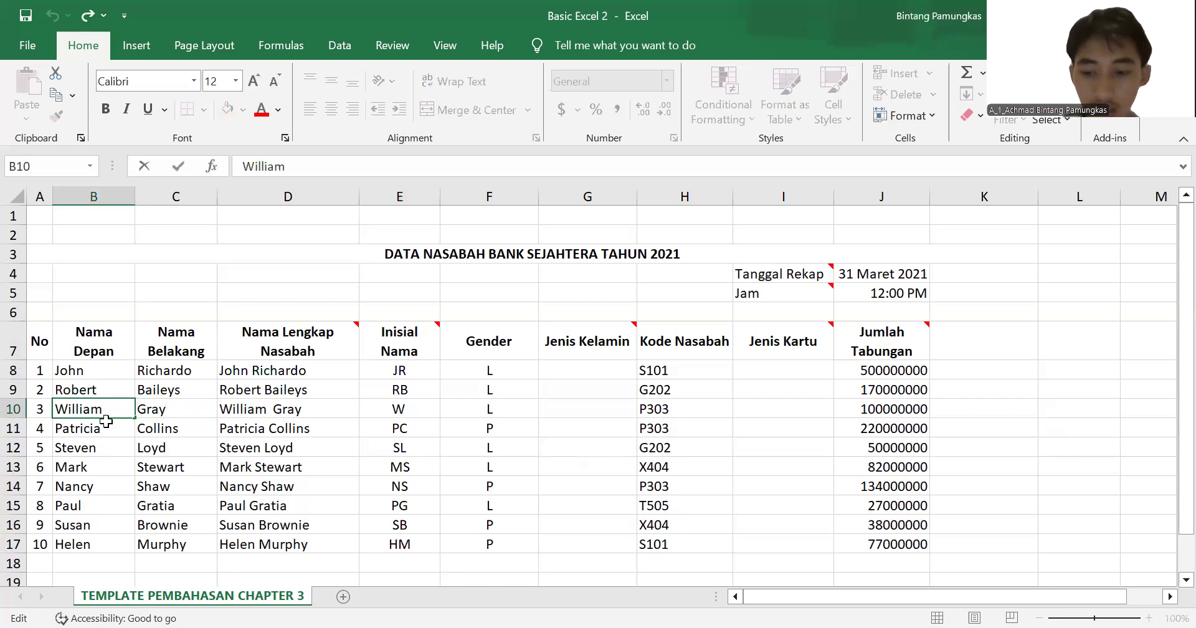
key("BackSpace")
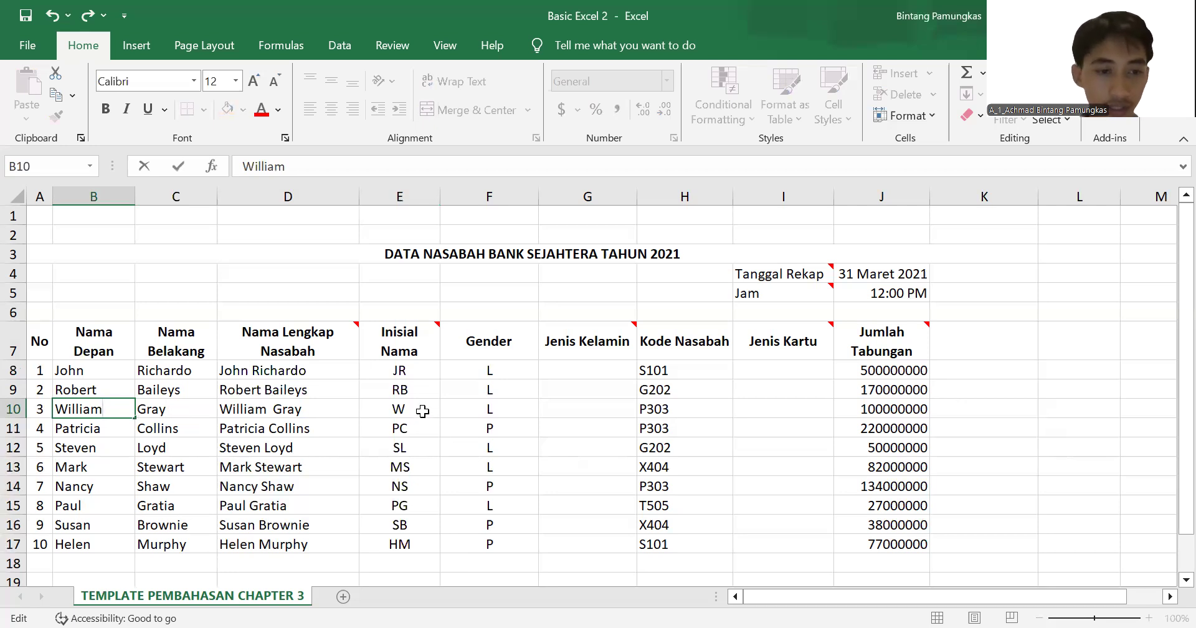
key("Return")
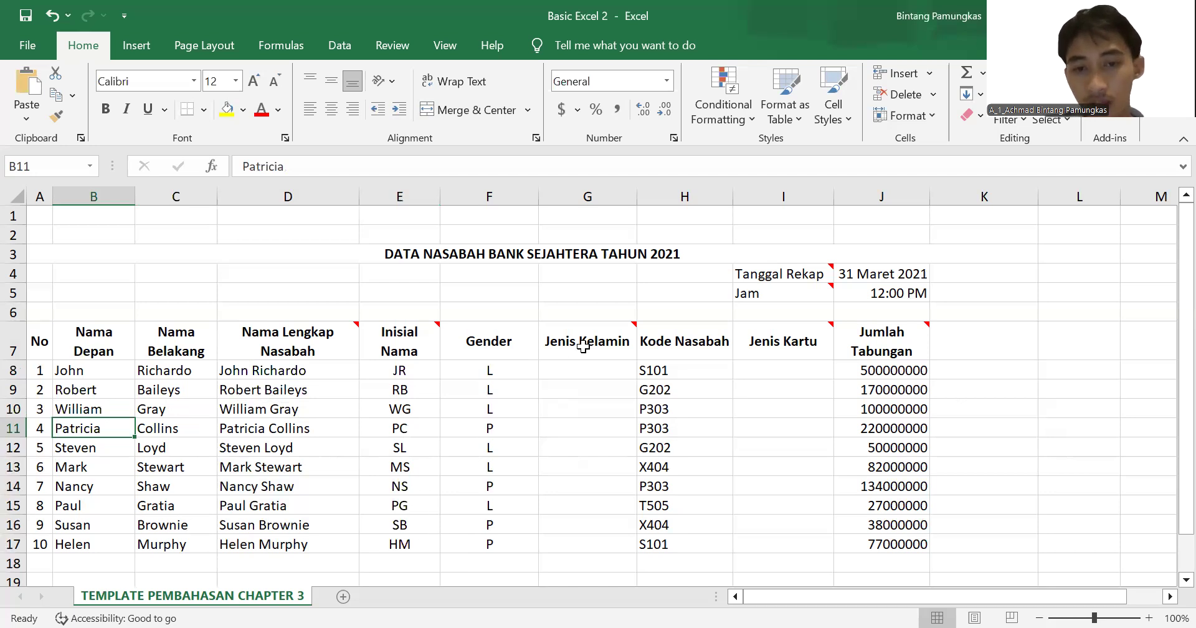
mouse_move(583, 347)
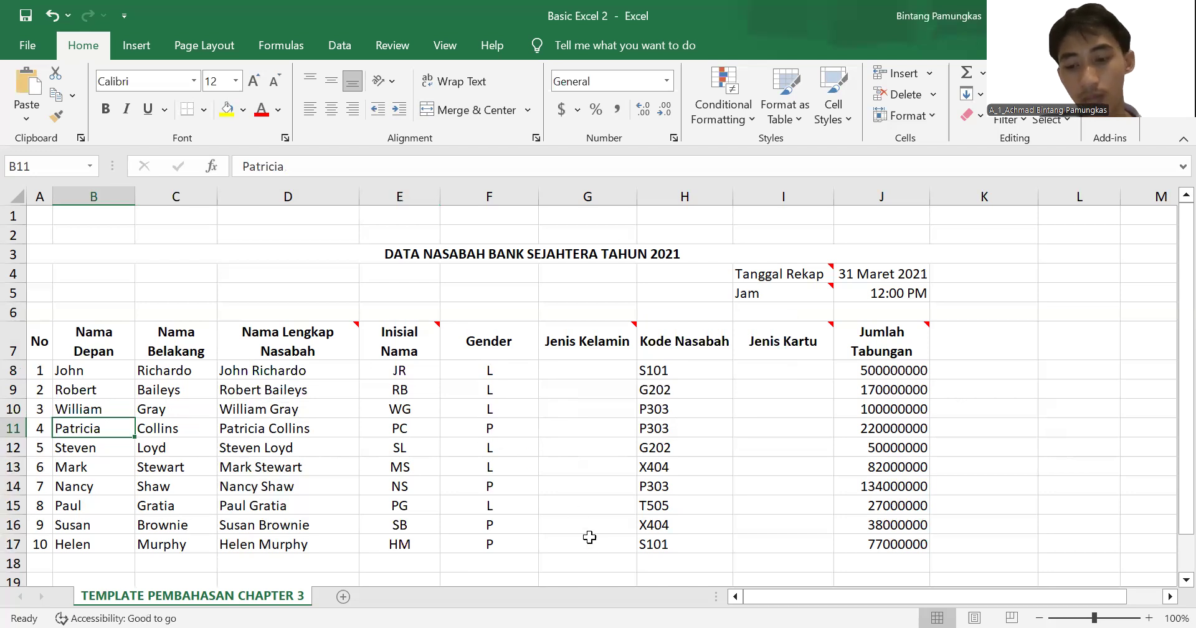
type("=")
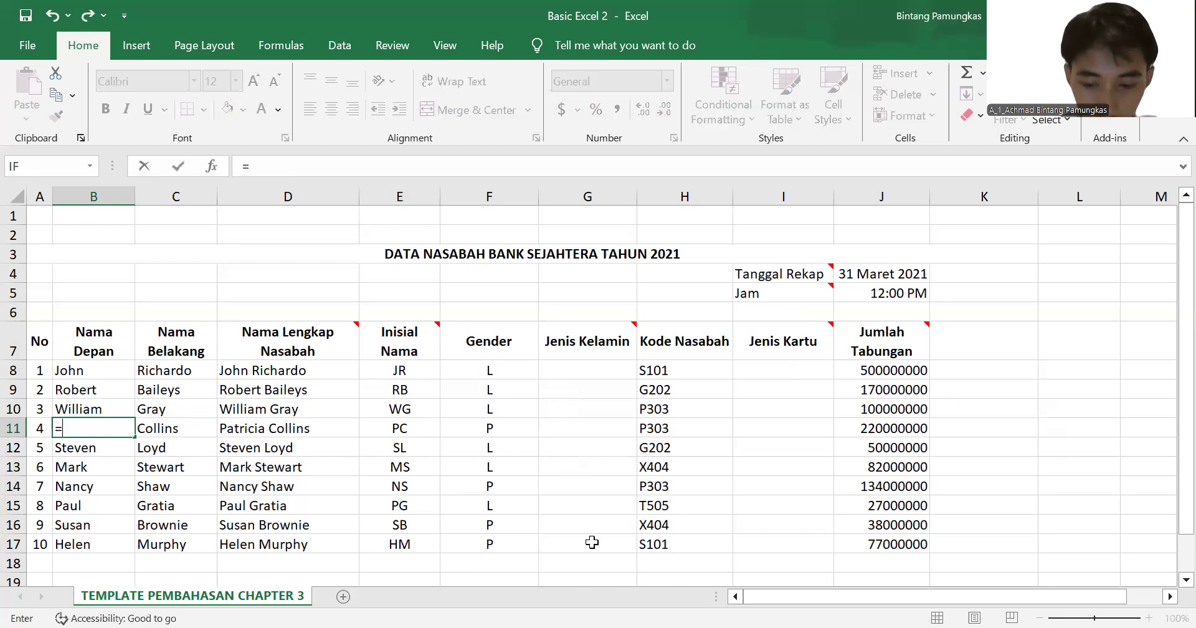
type("IF")
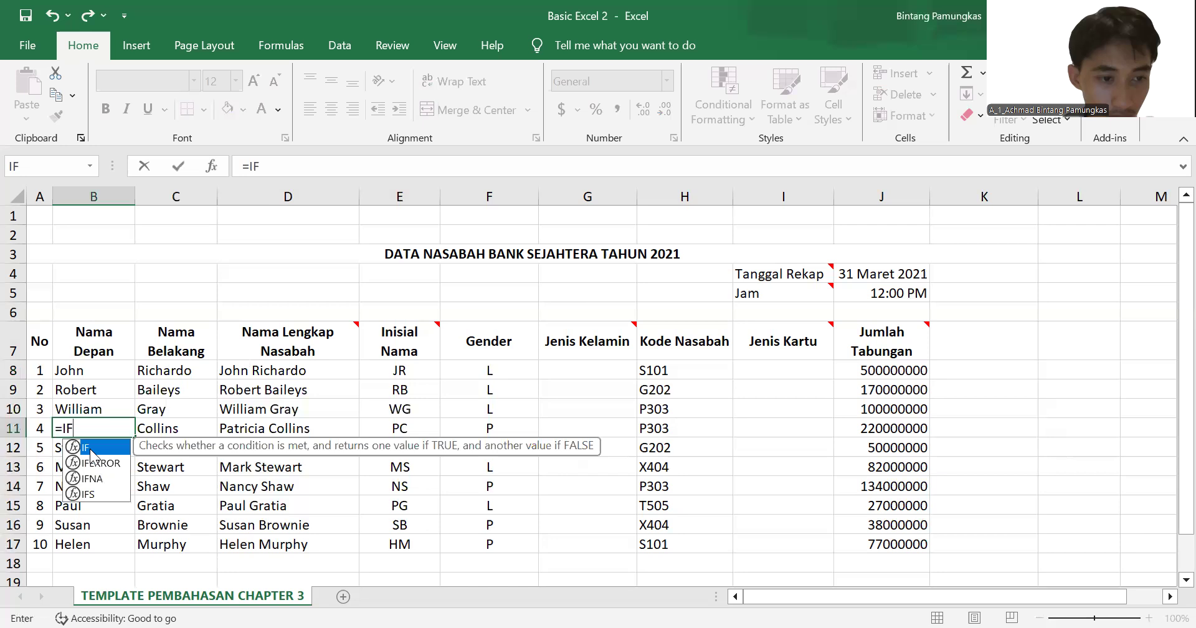
double_click(90, 449)
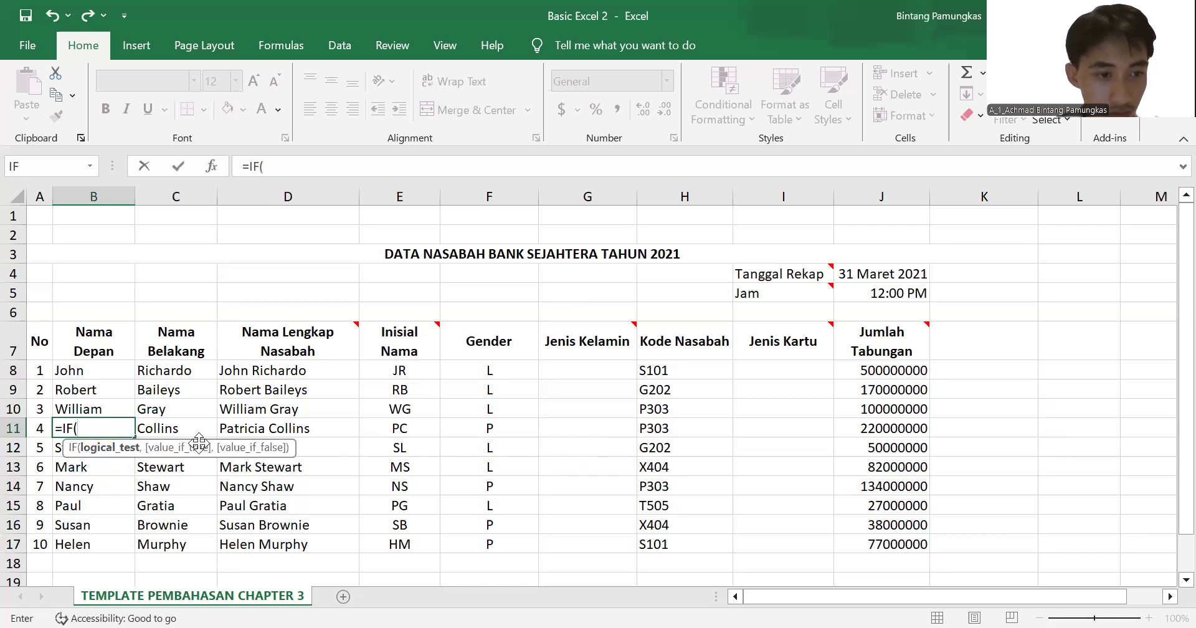
left_click(310, 461)
key("ctrl+z")
key("ctrl+z")
key("BackSpace")
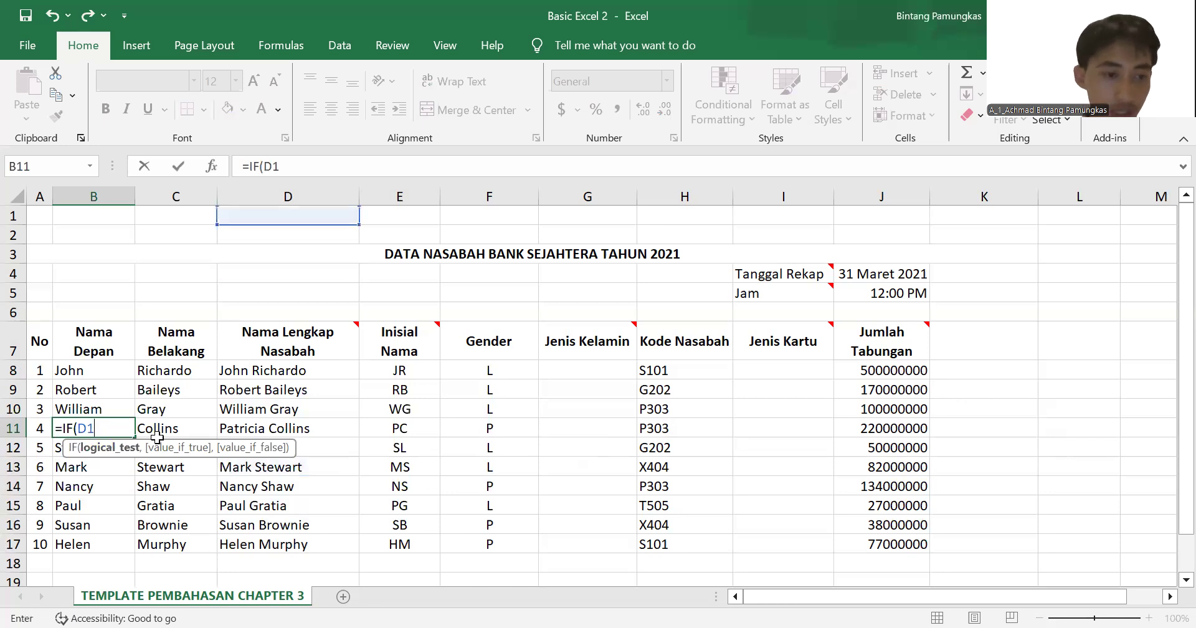
key("Escape")
left_click(562, 372)
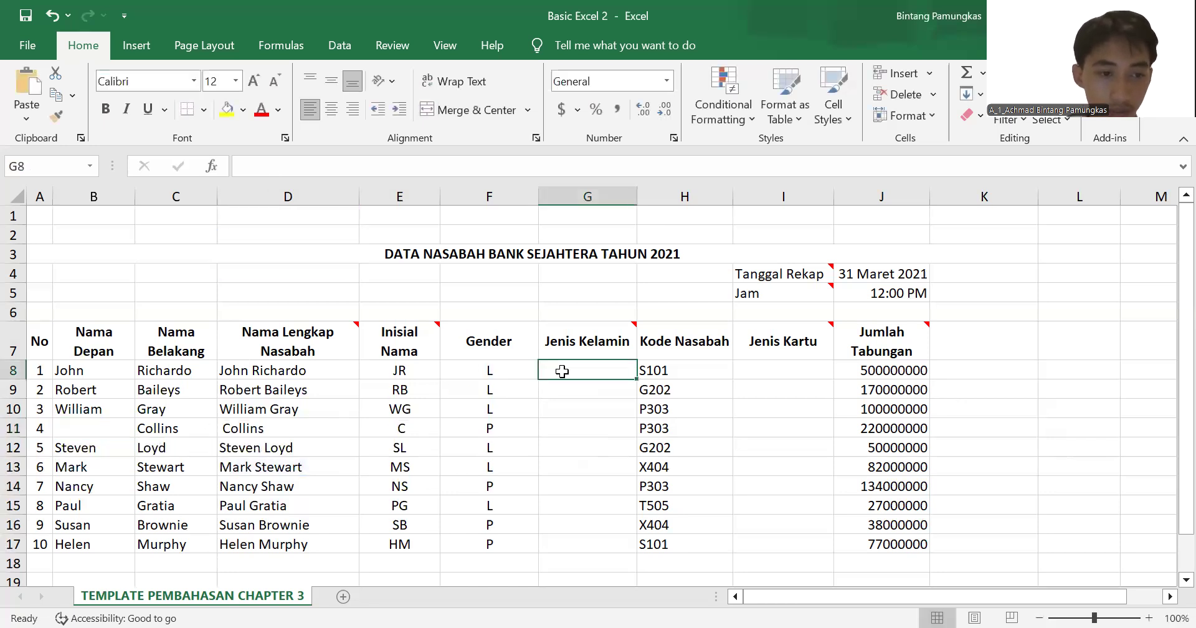
key("ctrl+z")
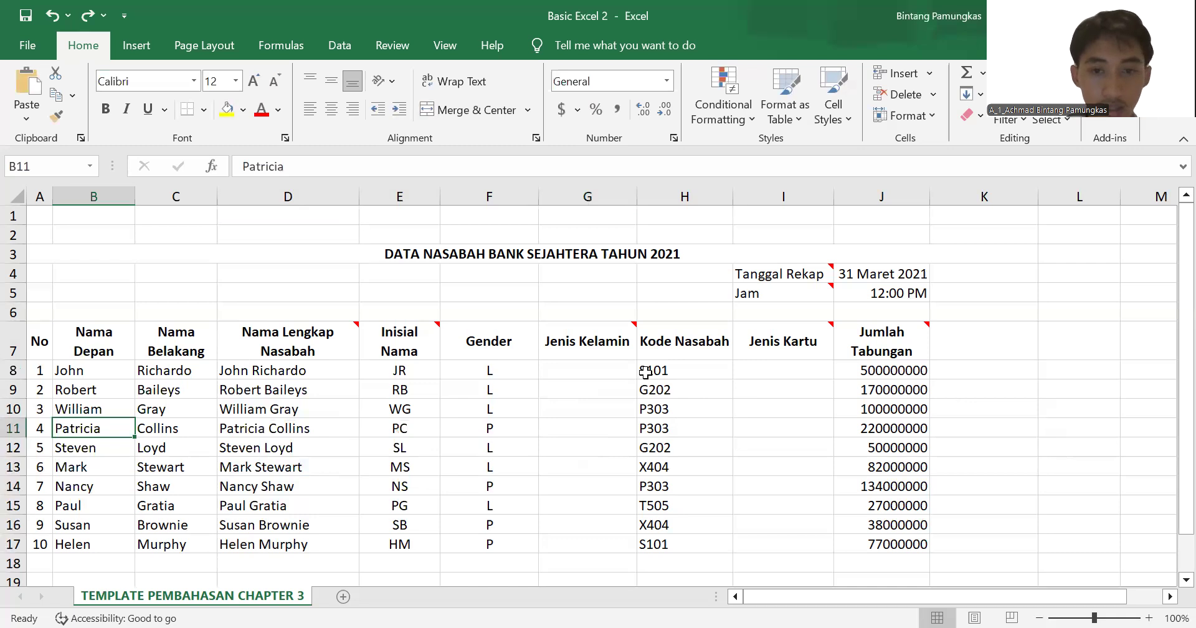
Step: Begin the Jenis Kelamin formula in G8 with =IF(F8="L","LAKI-LAKI", to translate the gender code L
left_click(579, 372)
type("=")
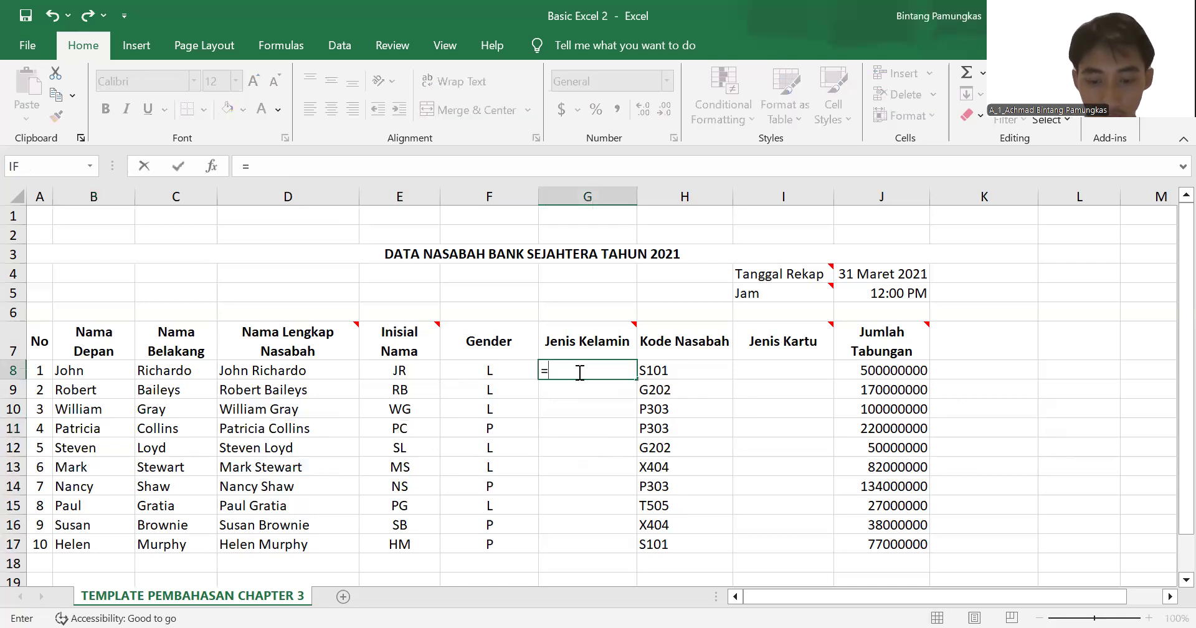
type("IF")
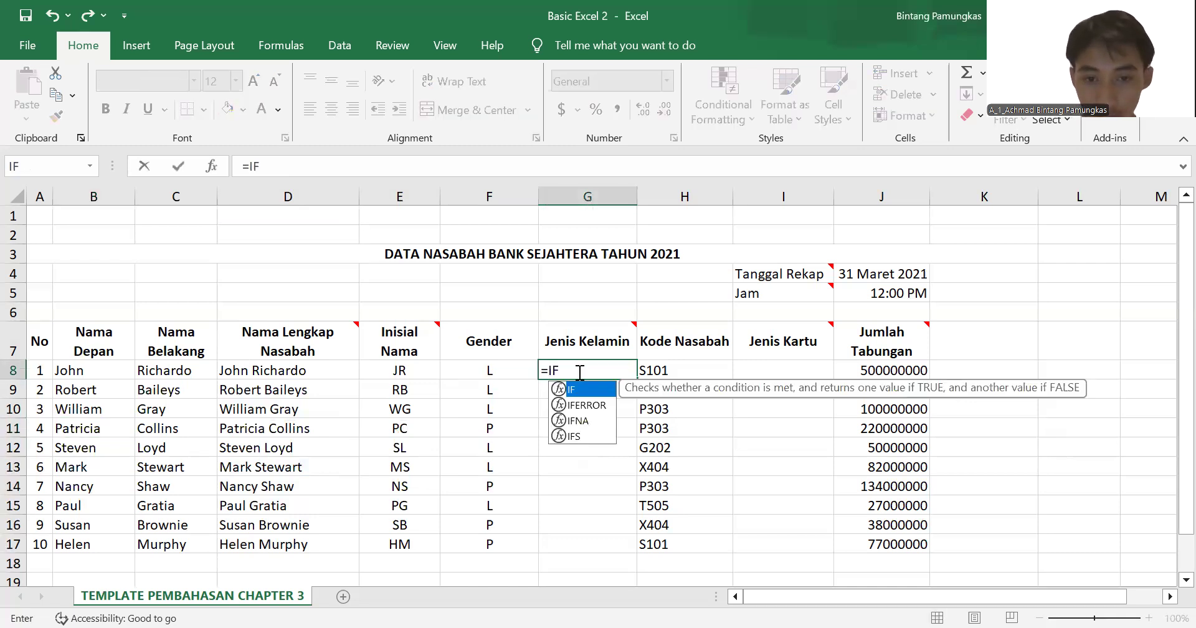
type("(")
left_click(491, 372)
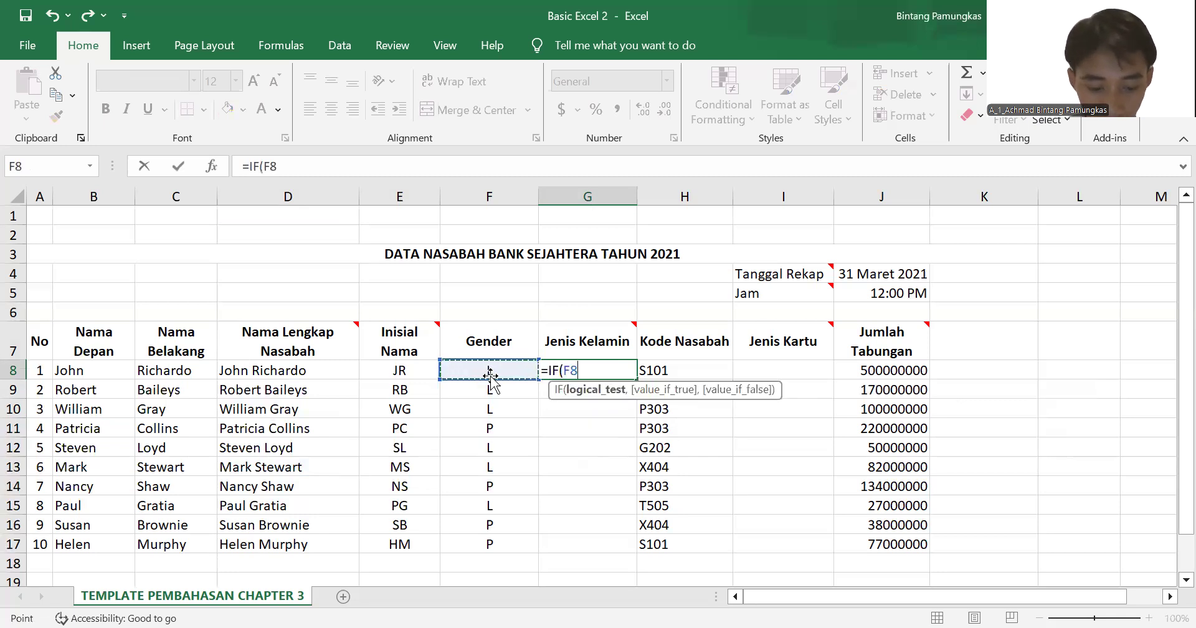
type("=")
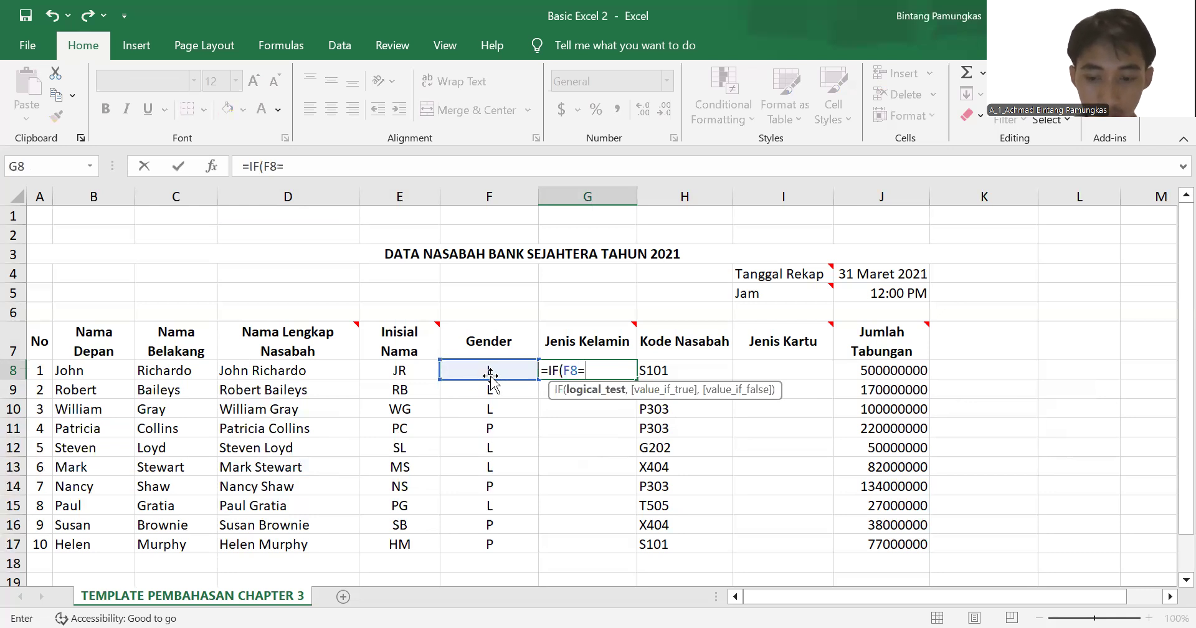
type("\"L")
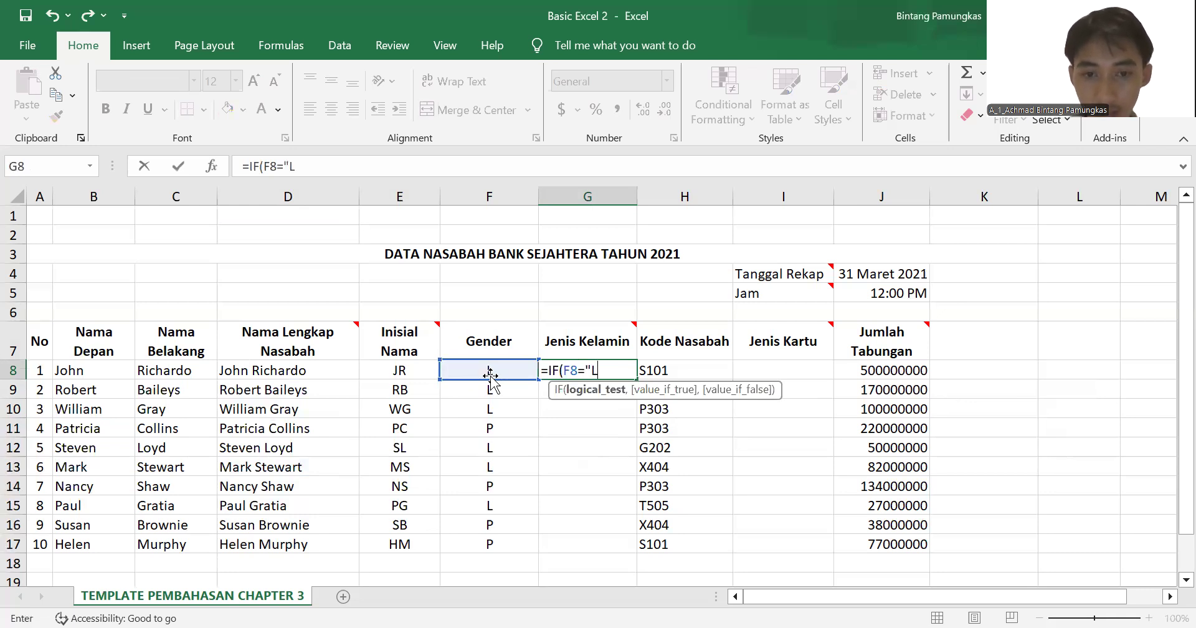
type("\",\"LAK")
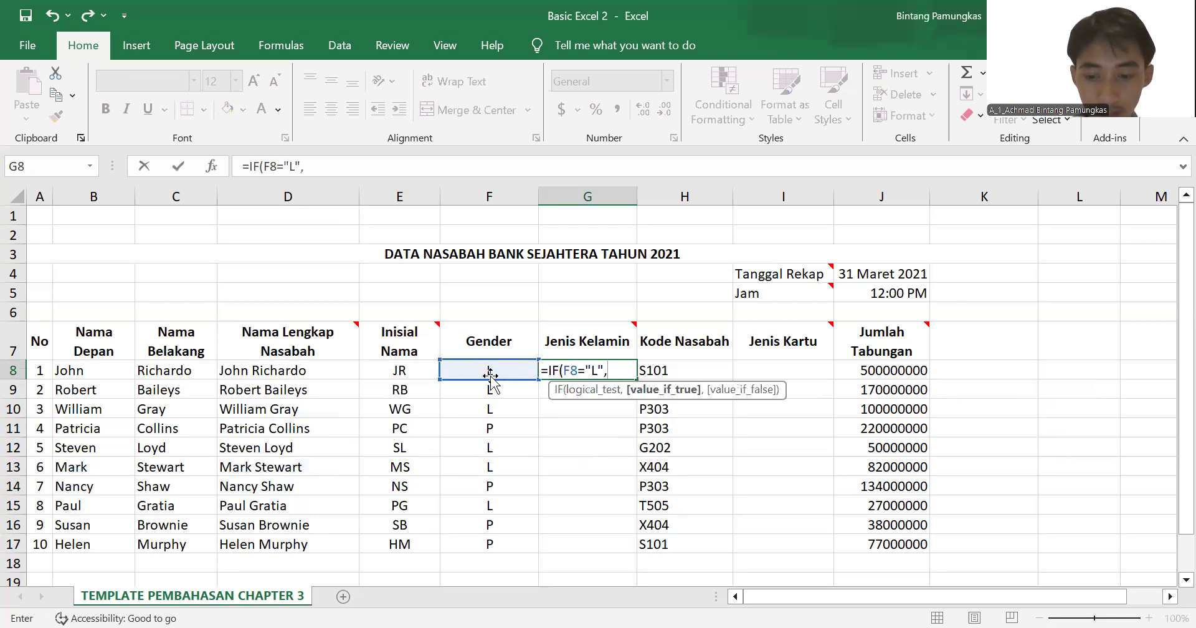
type("LAKI-LAKI")
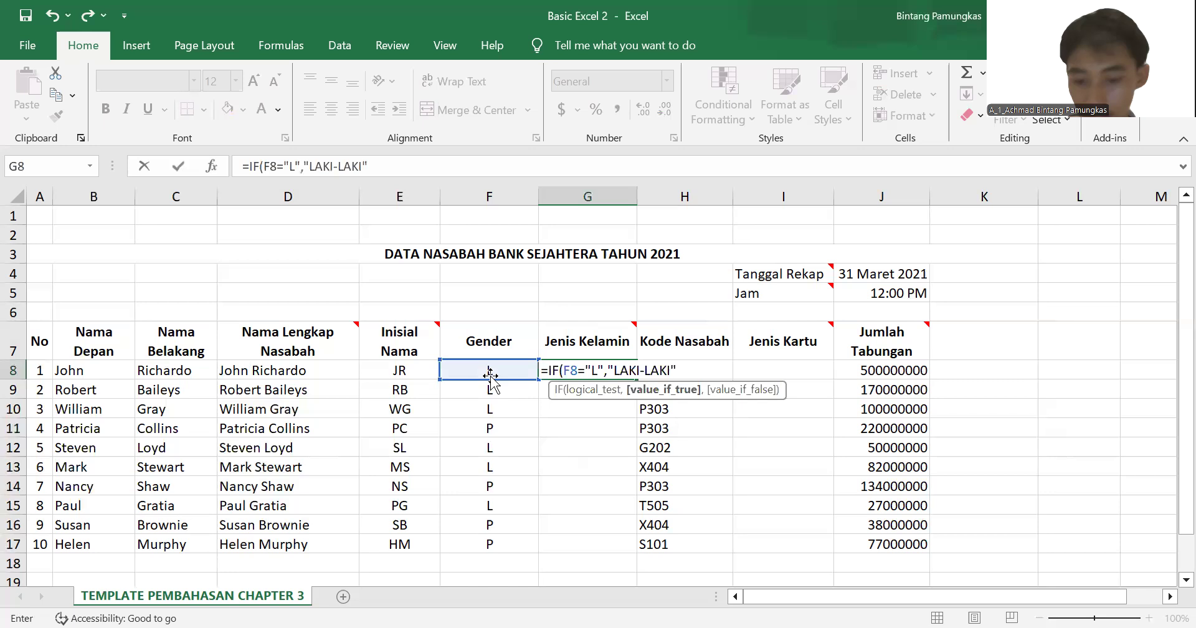
type("\",")
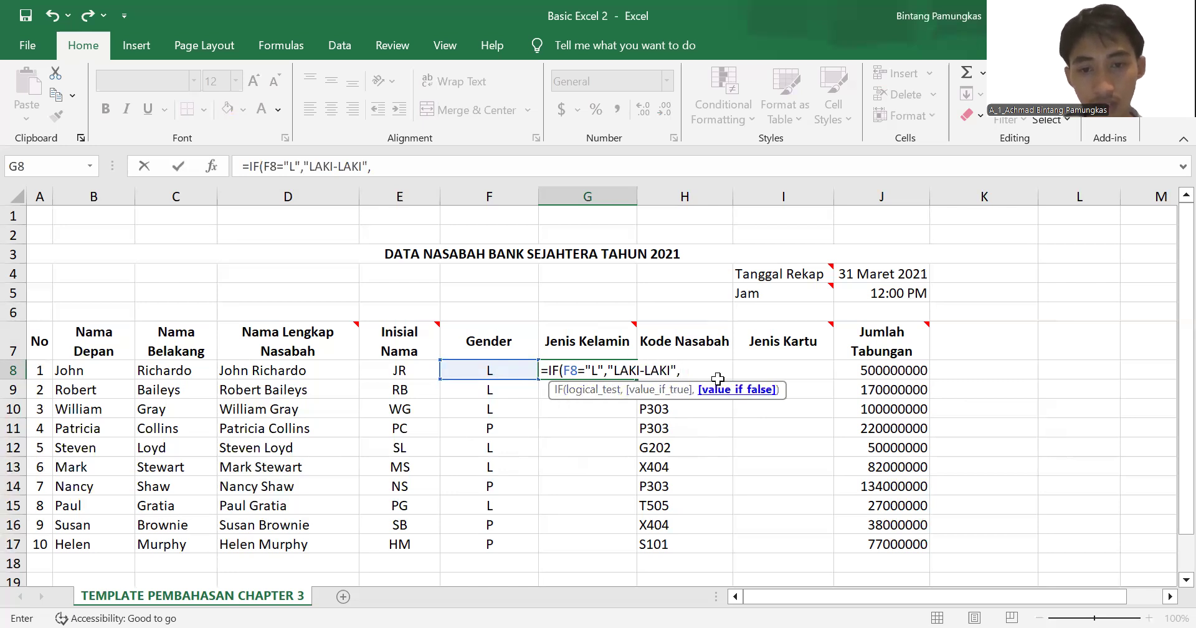
Step: Finish the G8 formula with "PEREMPUAN" as the value if false, and fill it down to G17
mouse_move(593, 342)
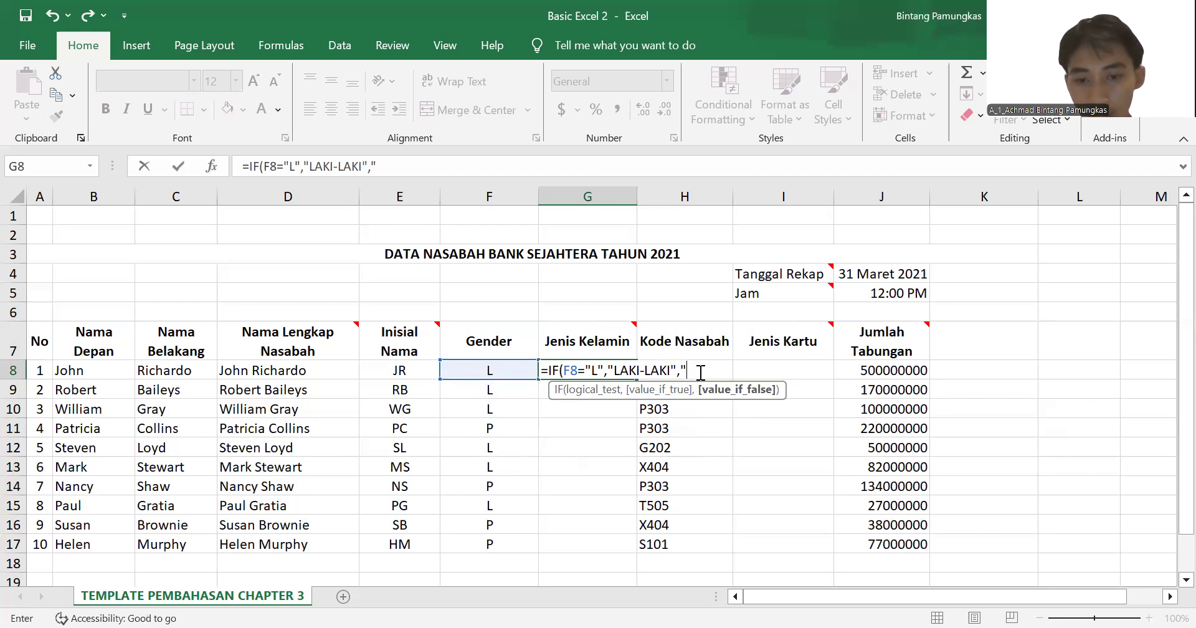
type("PEREMPUA")
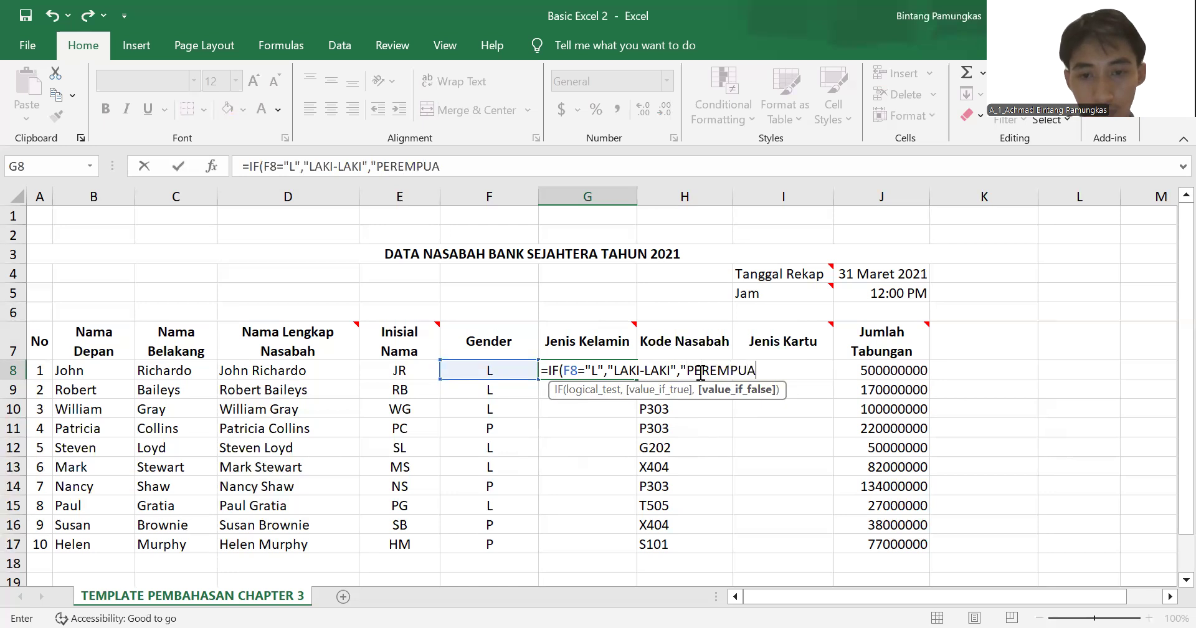
type("N\"")
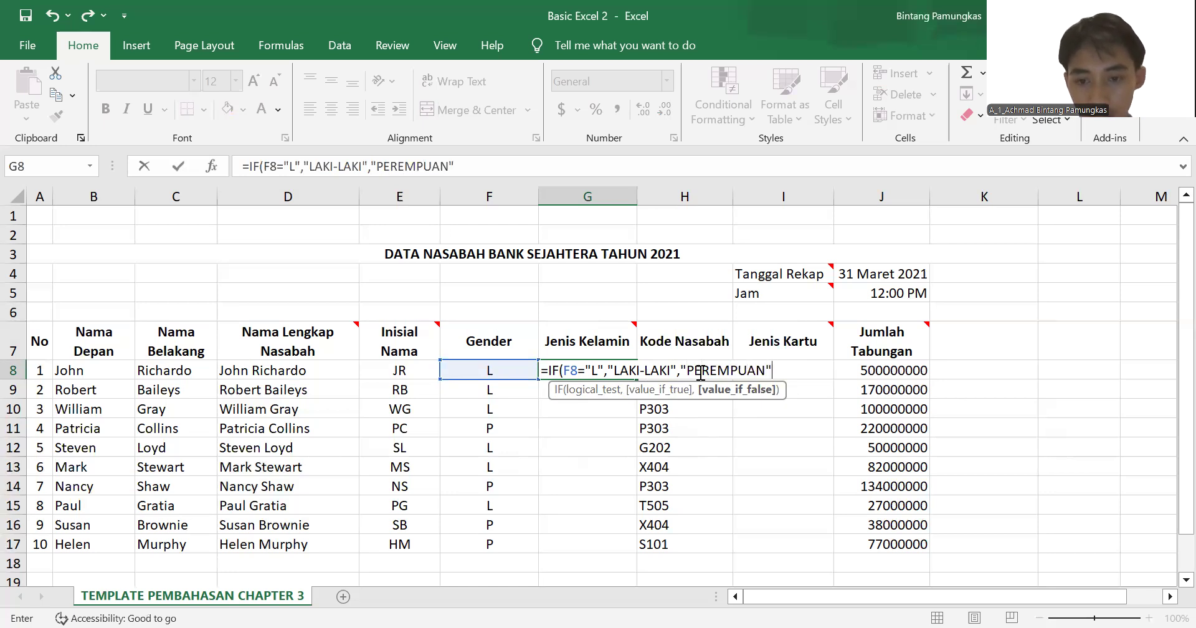
type(")")
key("Return")
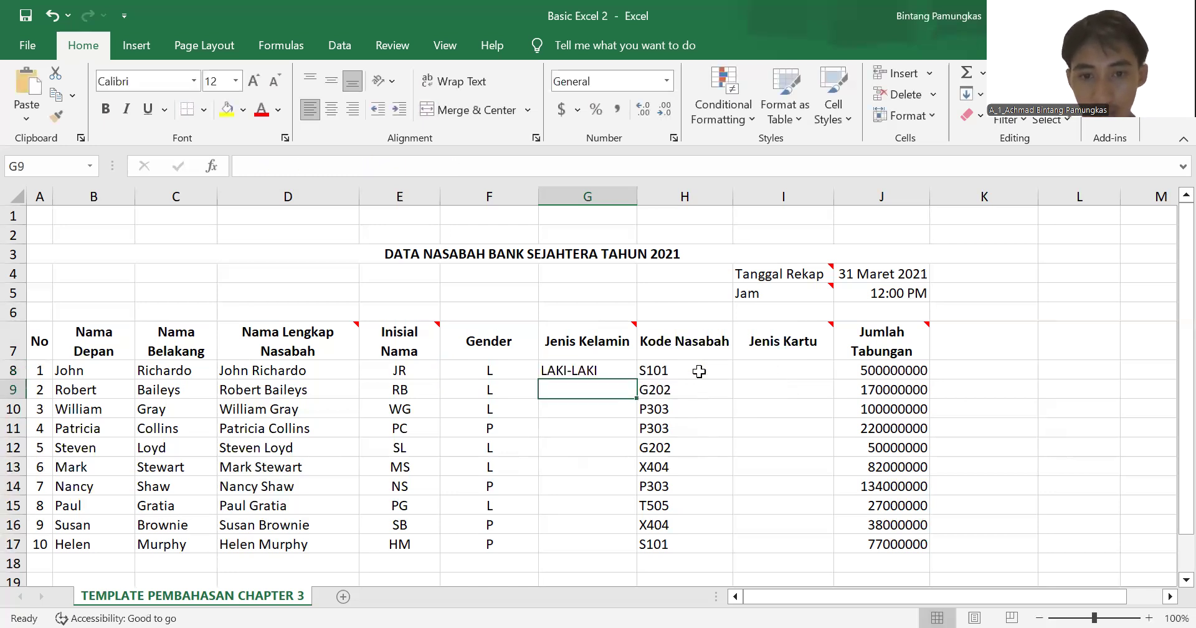
left_click(605, 372)
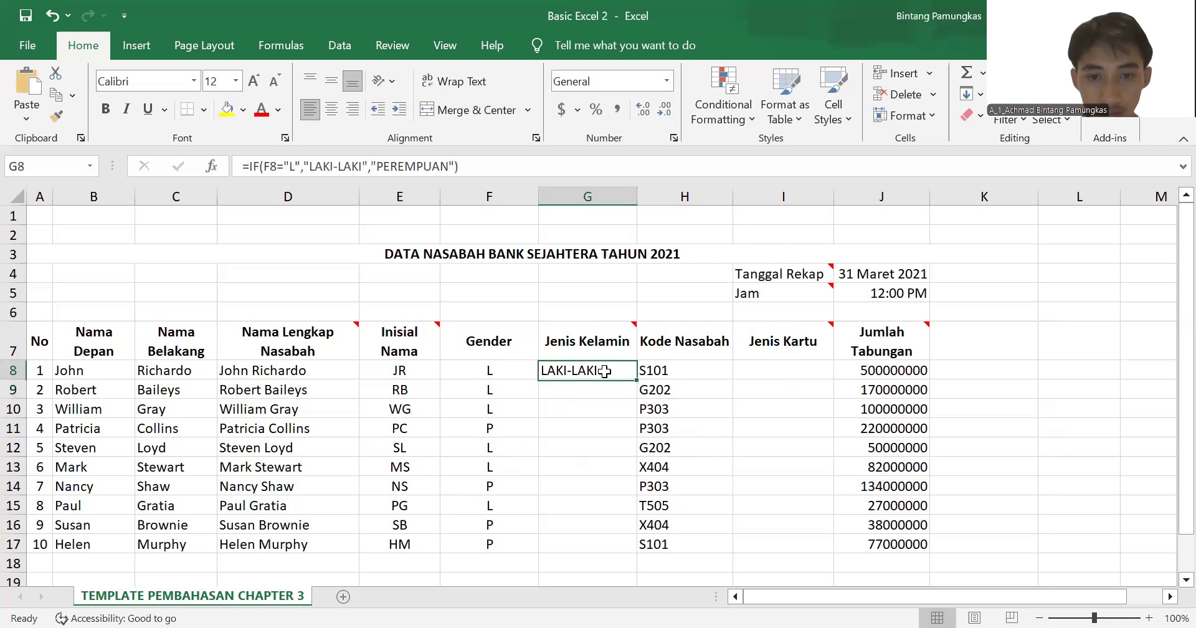
double_click(639, 379)
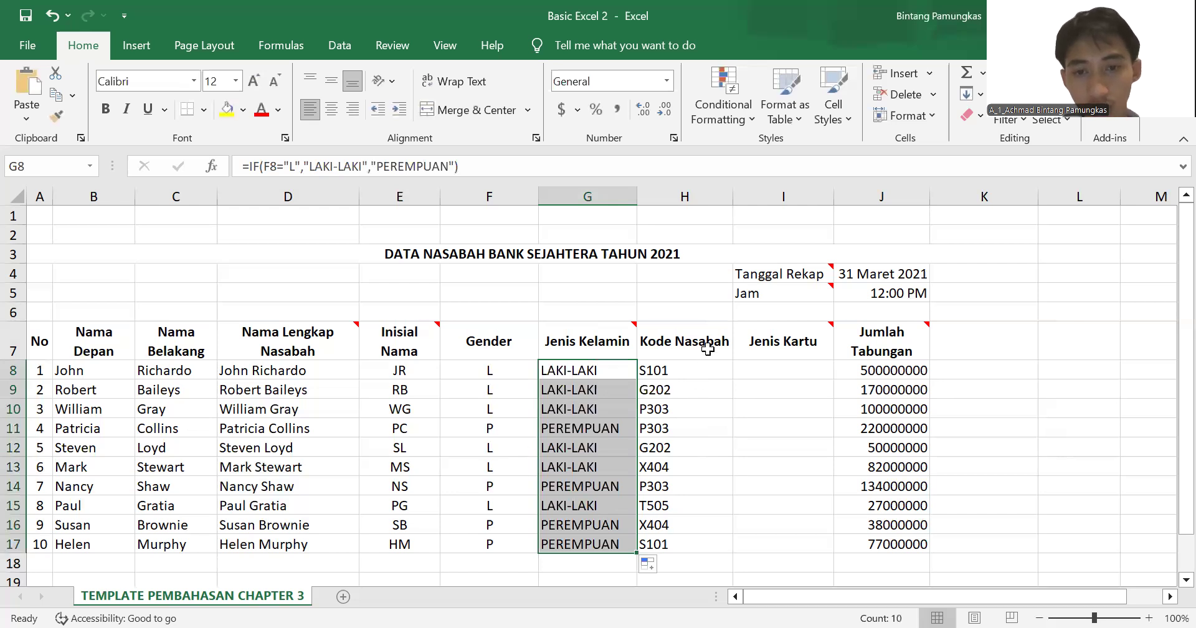
Step: Begin the Jenis Kartu formula in I8 with an IF function nested inside PROPER, =PROPER(IF(
mouse_move(789, 341)
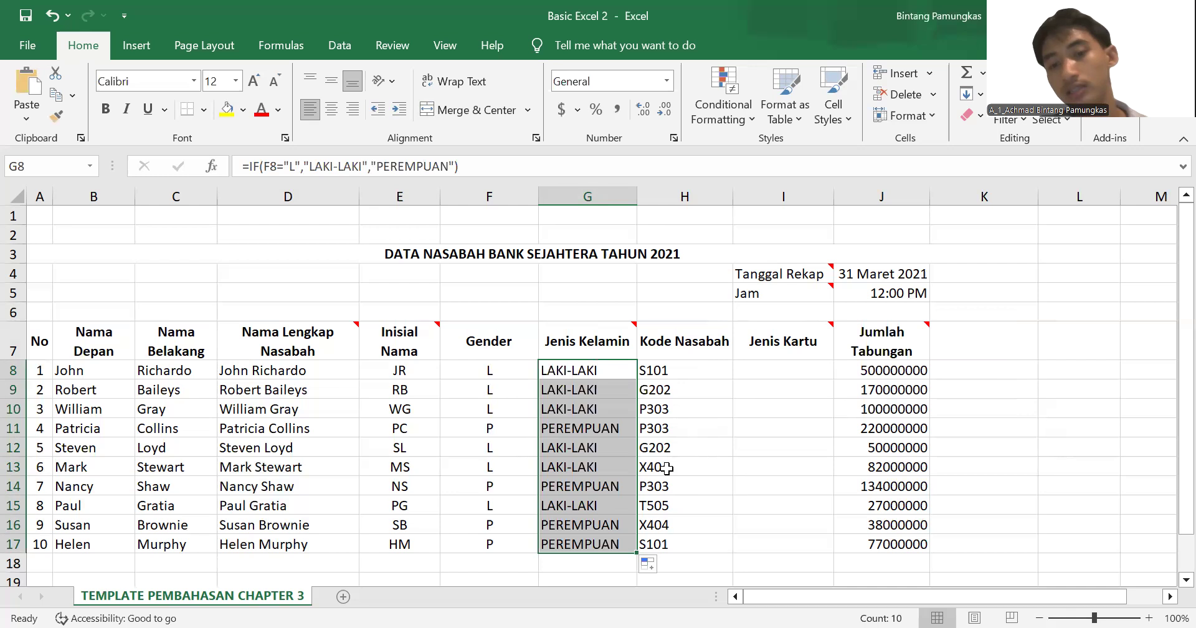
left_click(792, 369)
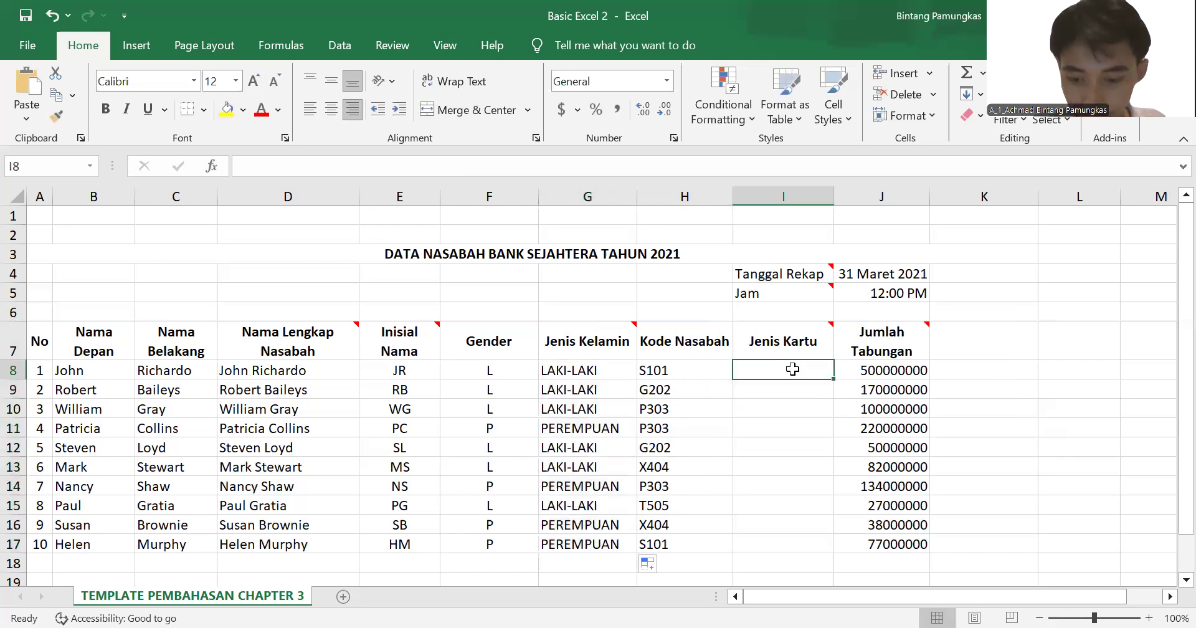
type("=")
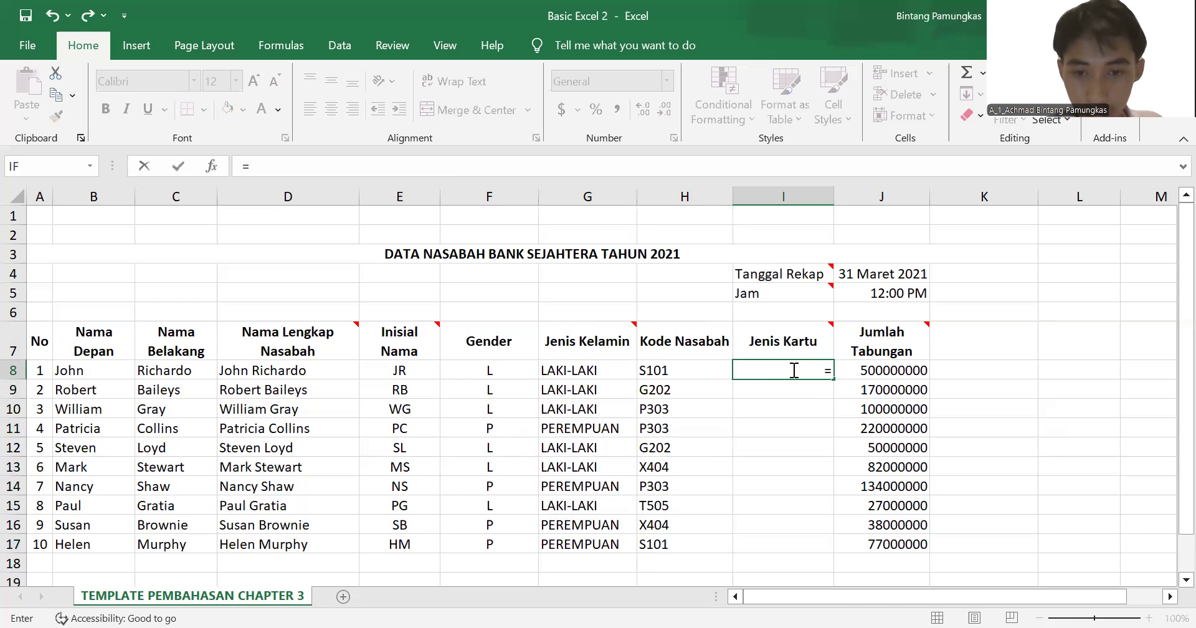
type("PROP")
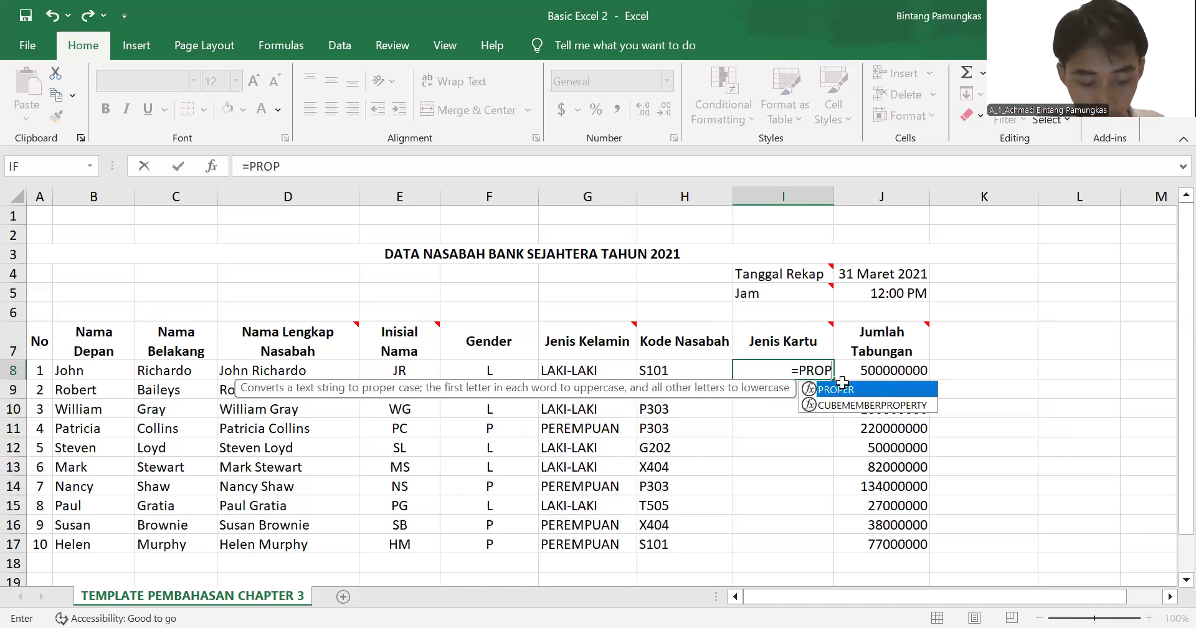
double_click(842, 383)
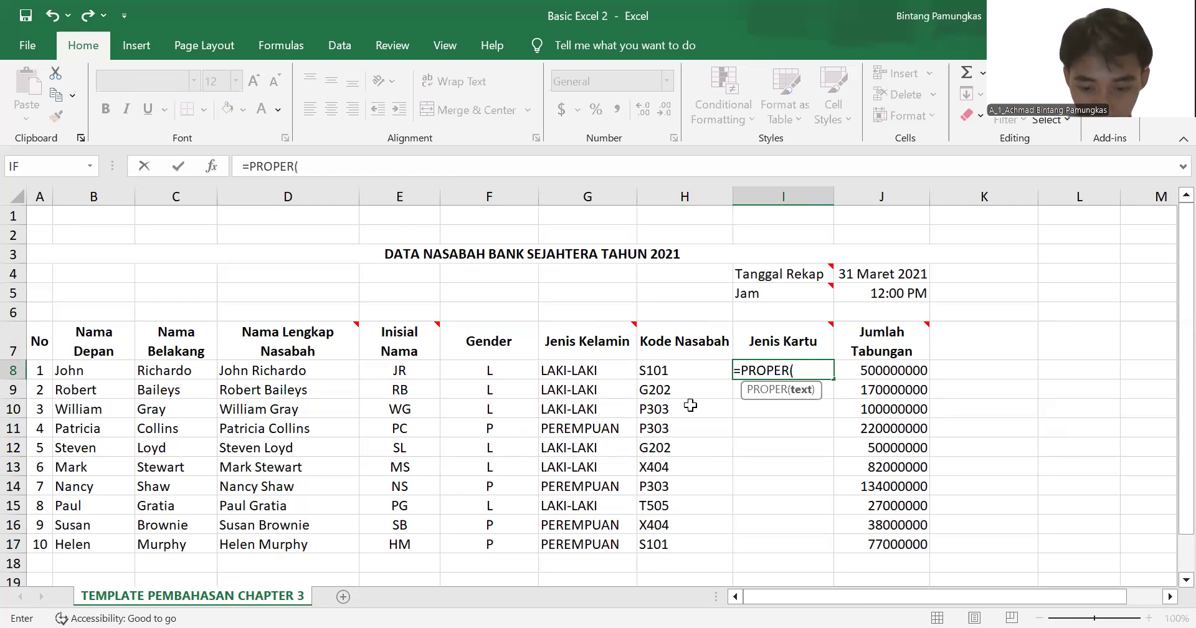
type("IF")
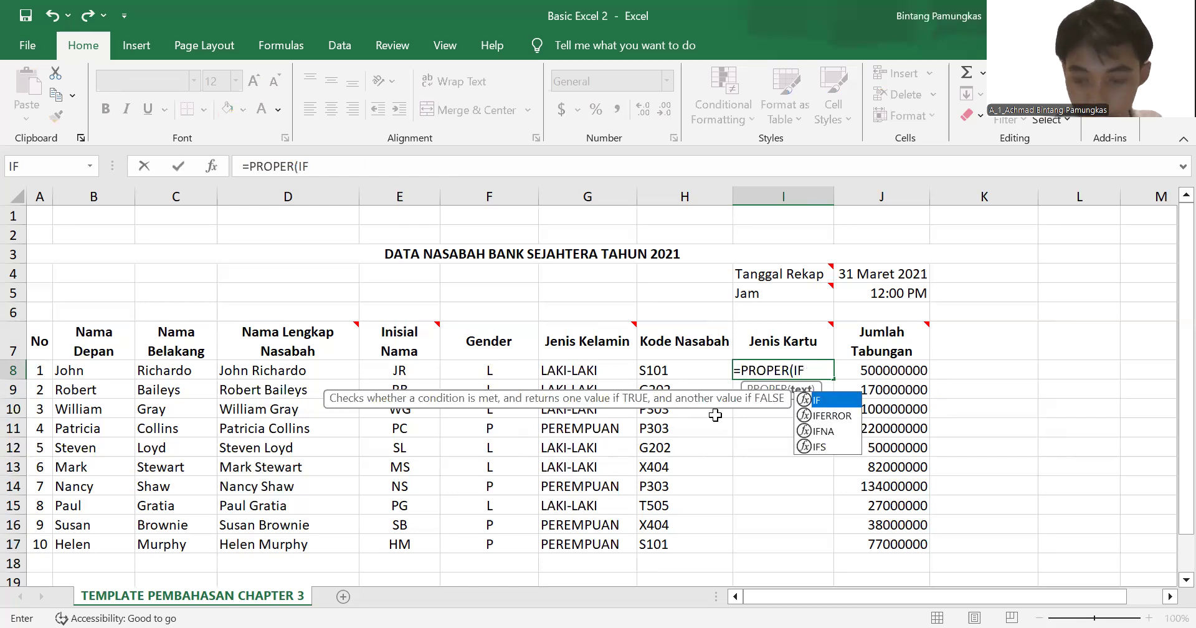
double_click(841, 401)
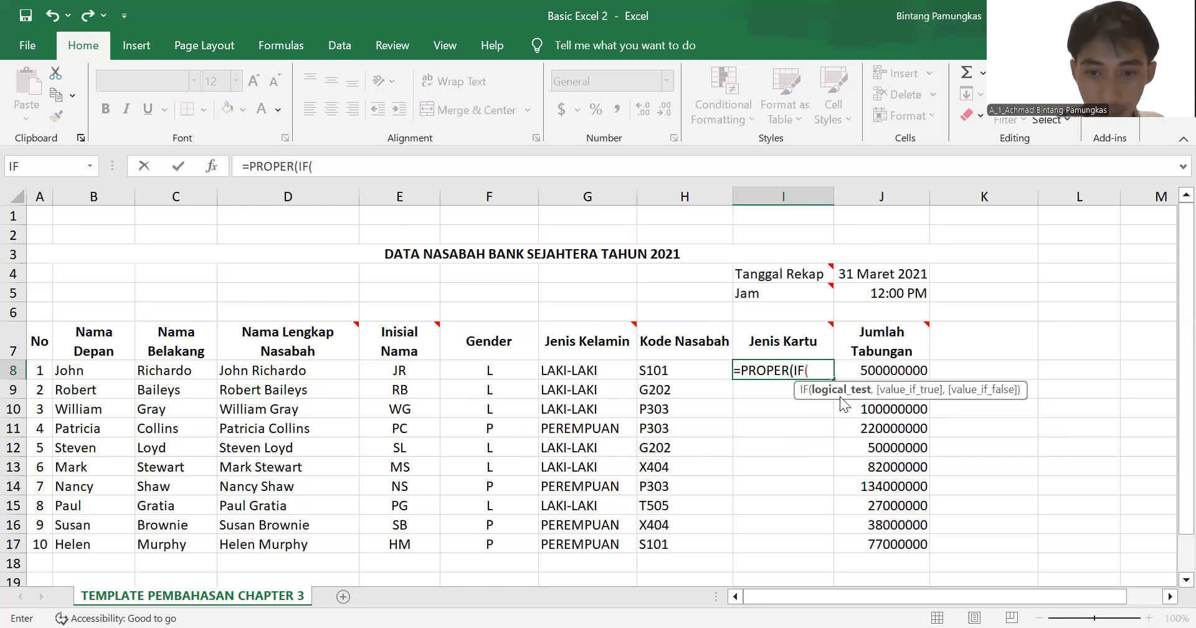
Step: Continue the I8 formula with the first condition LEFT(H8,1)="S","SILVER", so card codes starting with S return SILVER
type("LEFT")
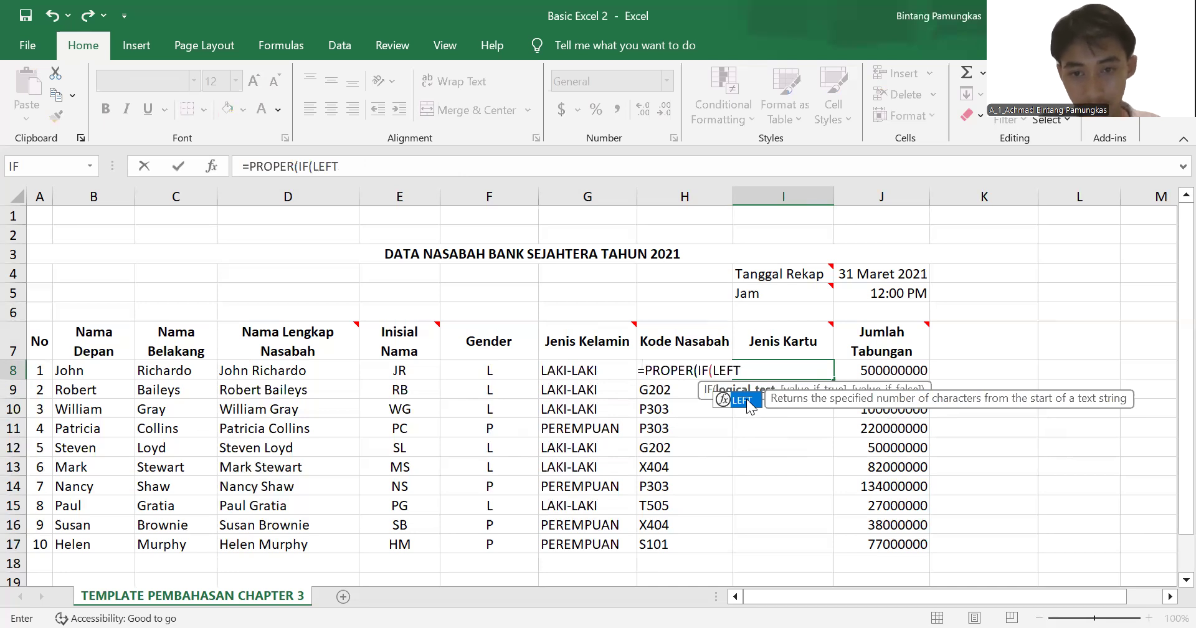
type("(")
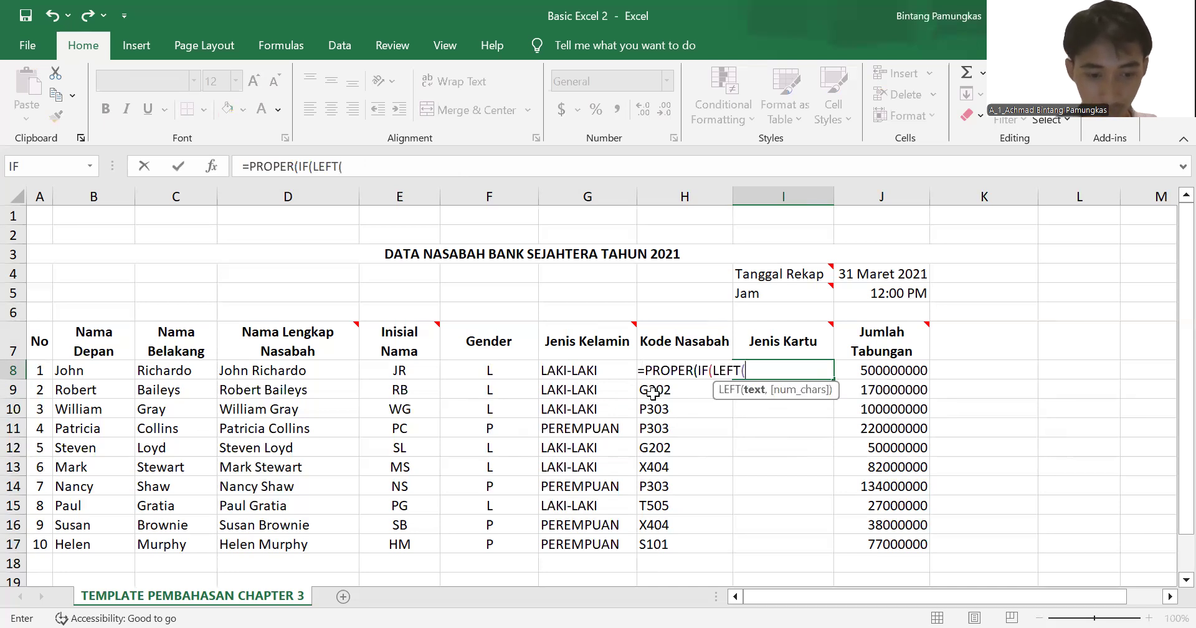
left_click(669, 370)
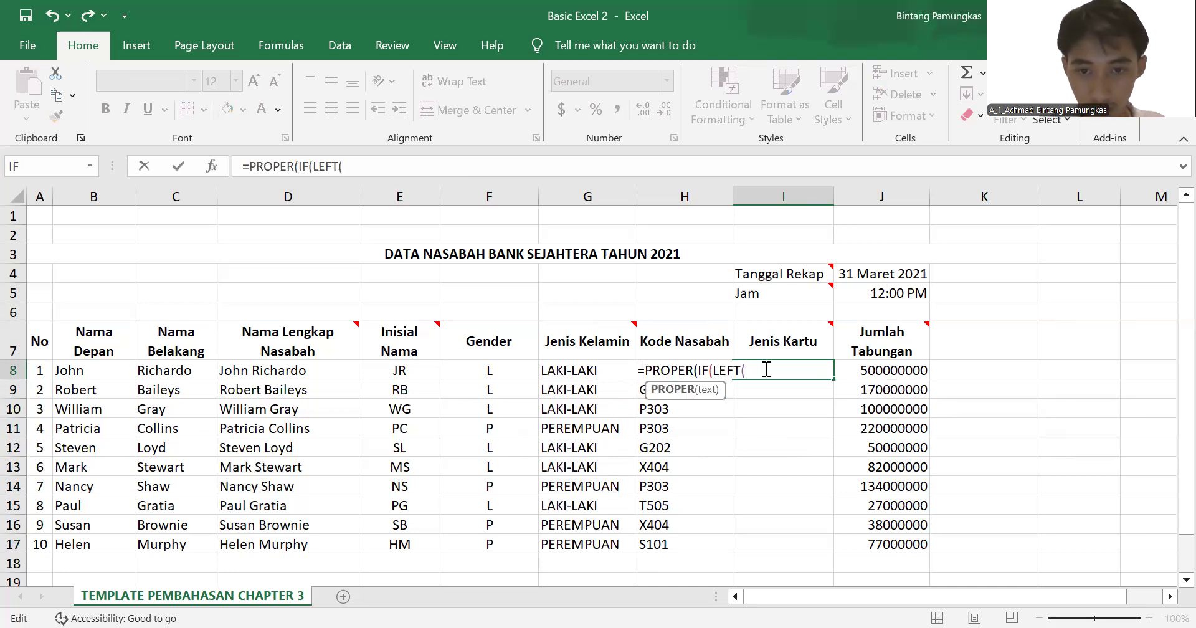
left_click(767, 369)
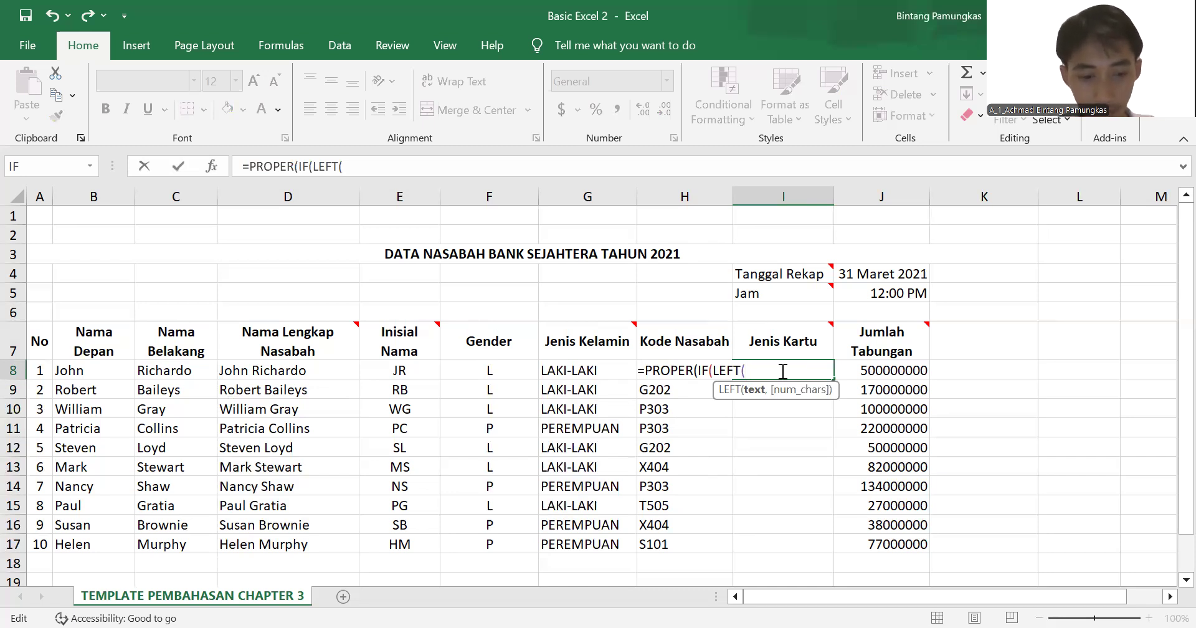
type("H8,1")
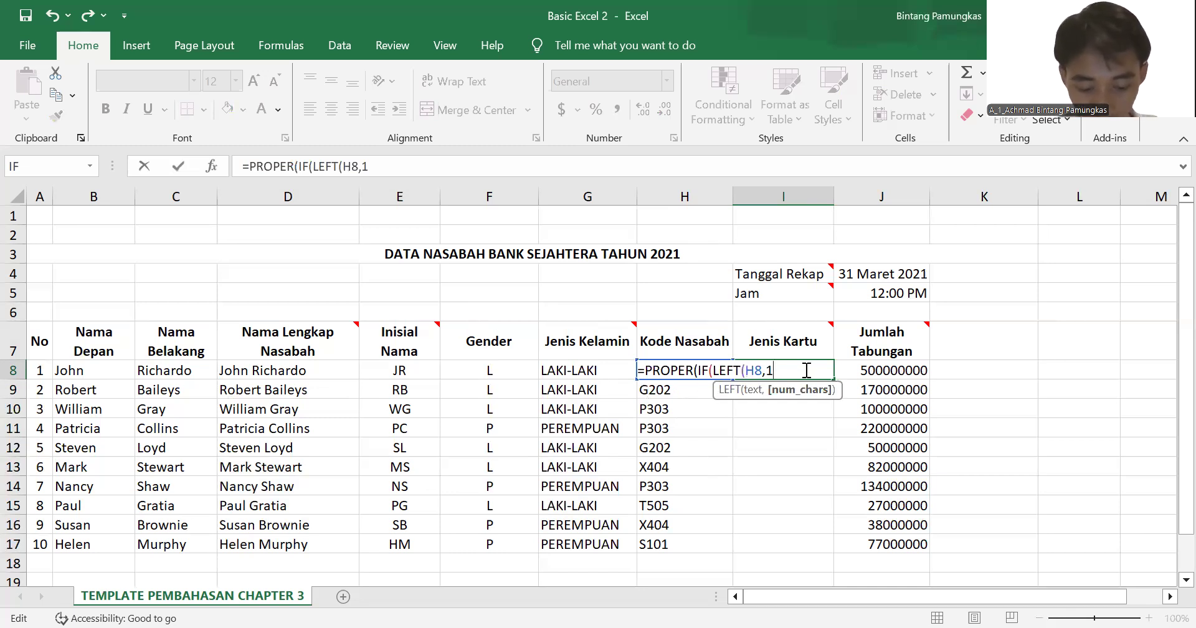
type(")=")
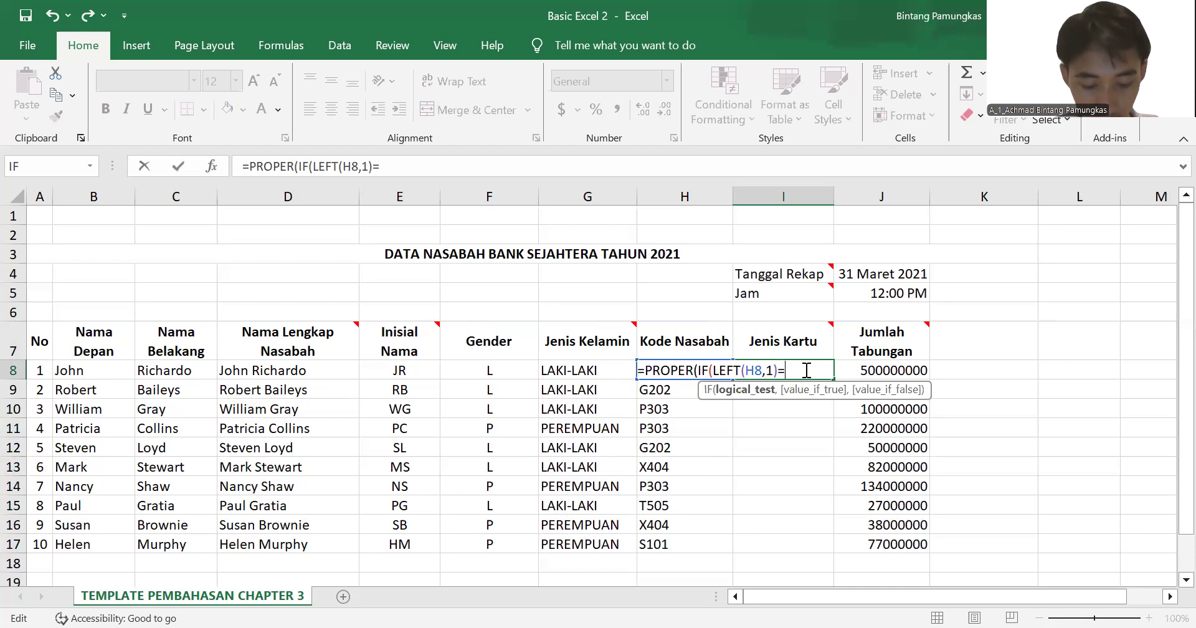
type("\"S")
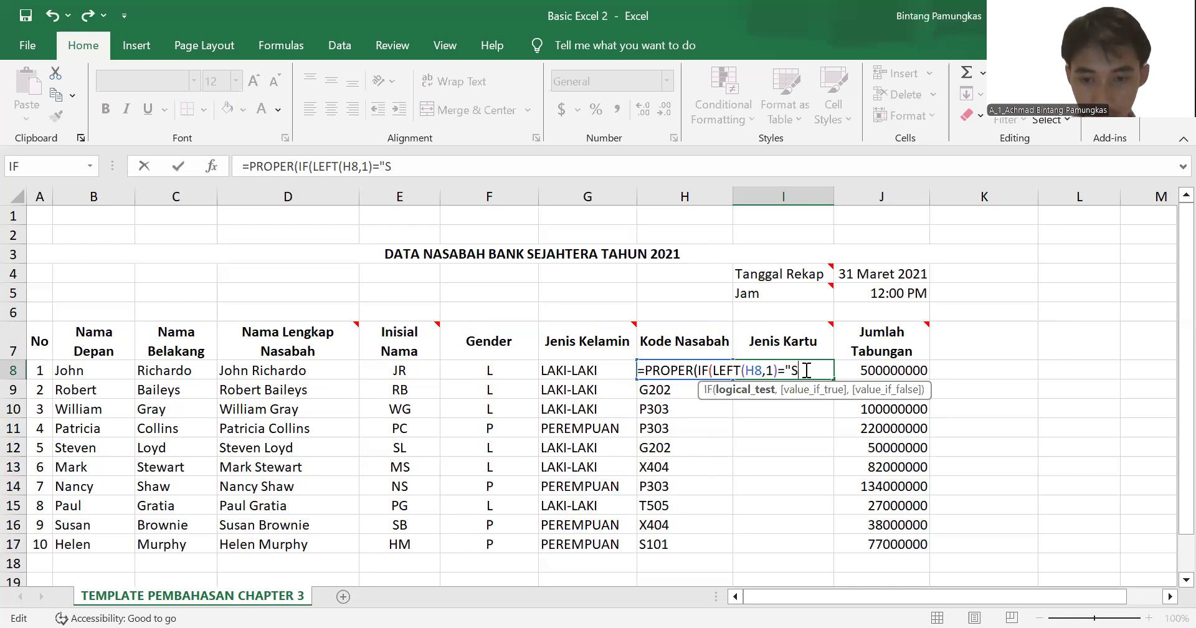
type("\",\"SIL")
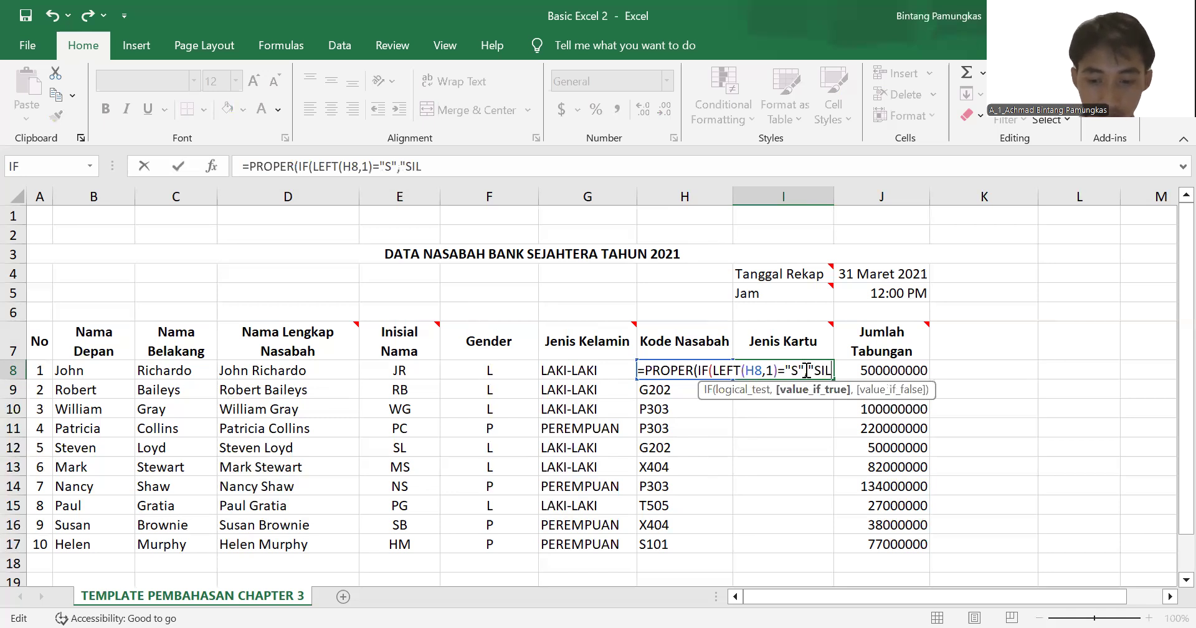
type("VER\",")
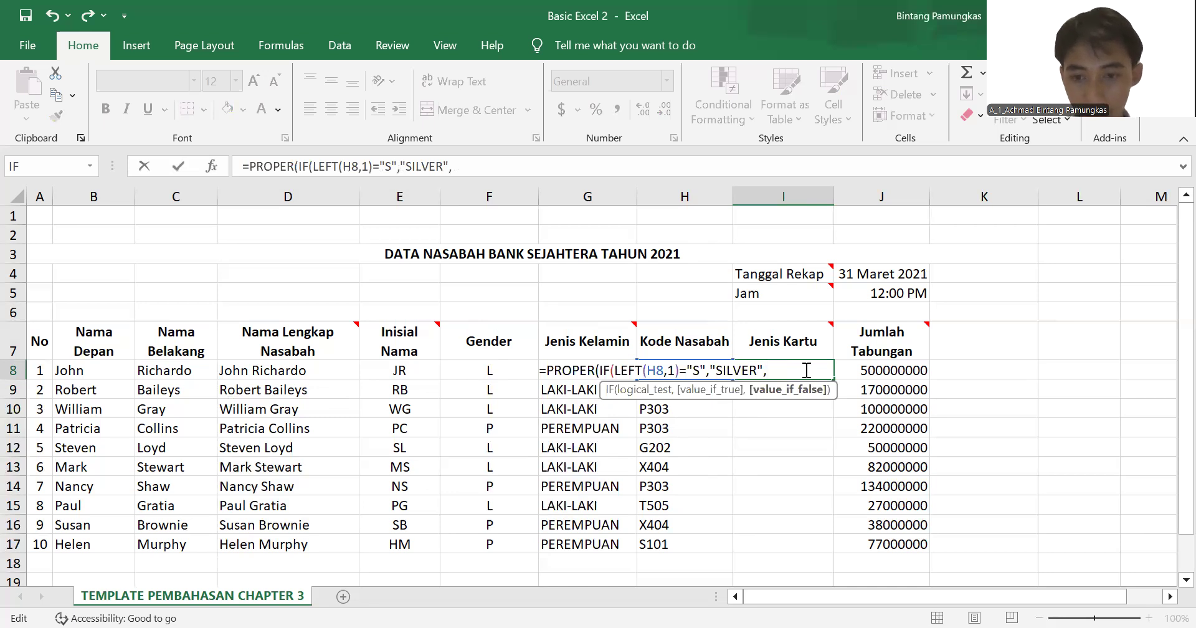
Step: Add a nested IF(LEFT(H8,1)="G","GOLD" to the I8 formula as the value if false of the S condition
type("IF")
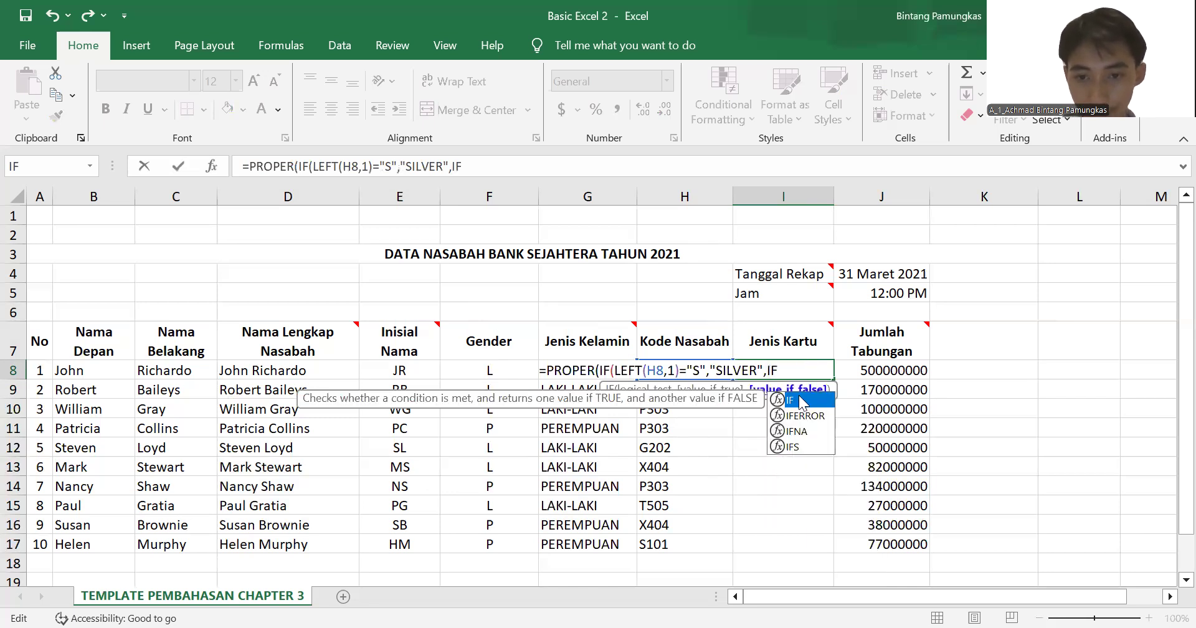
type("(")
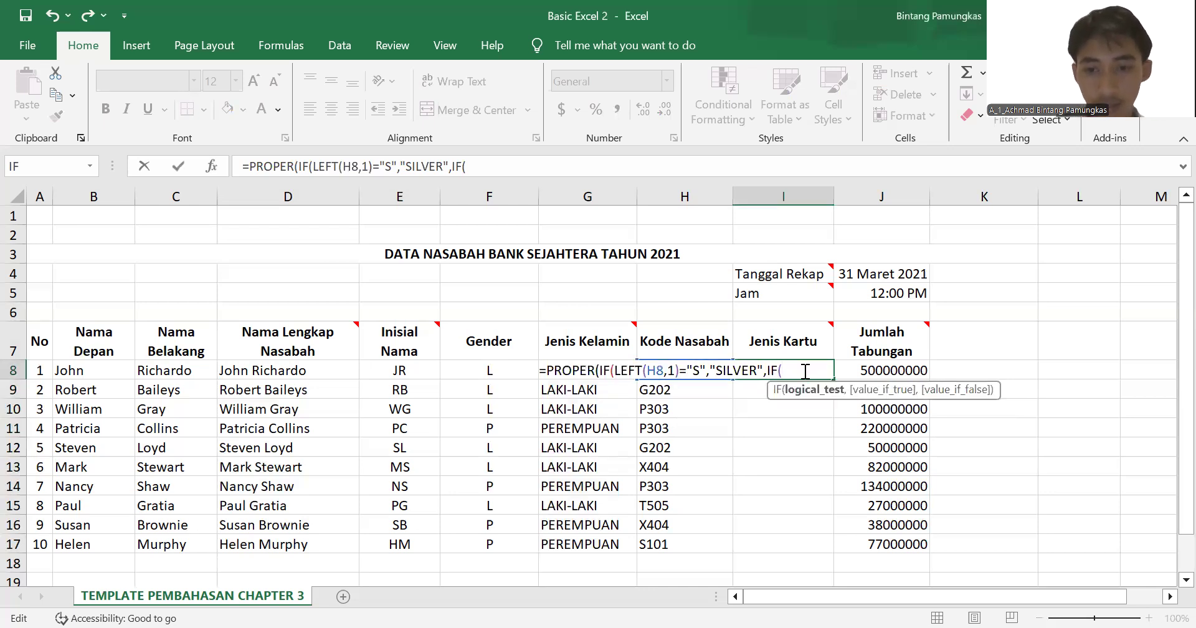
type("LEFT")
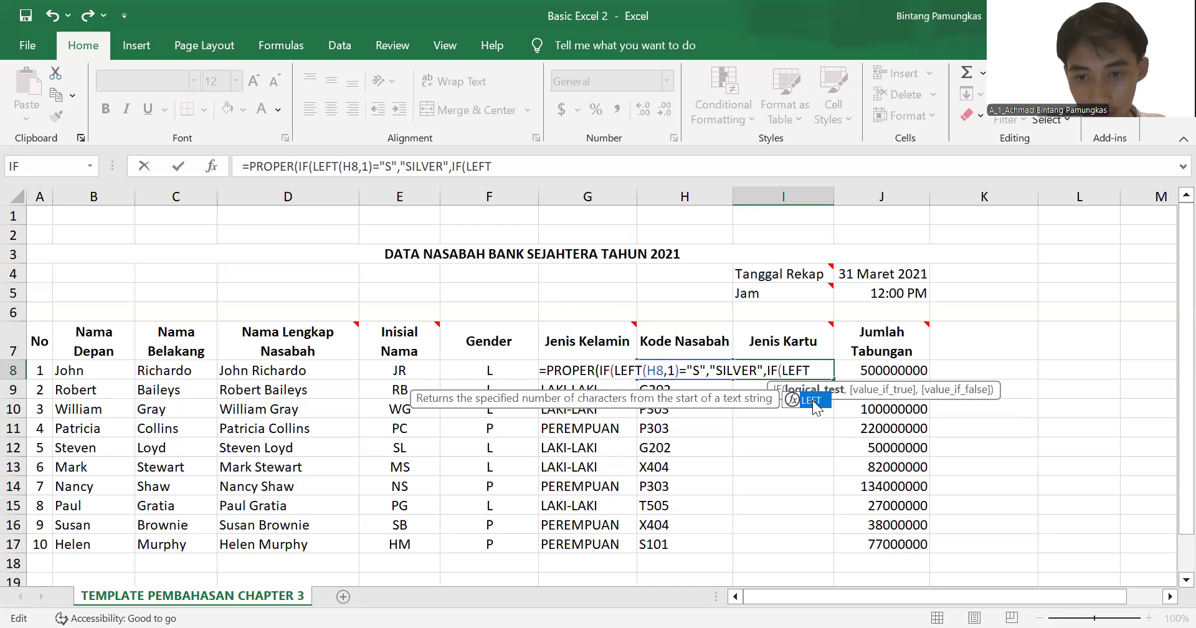
type("(")
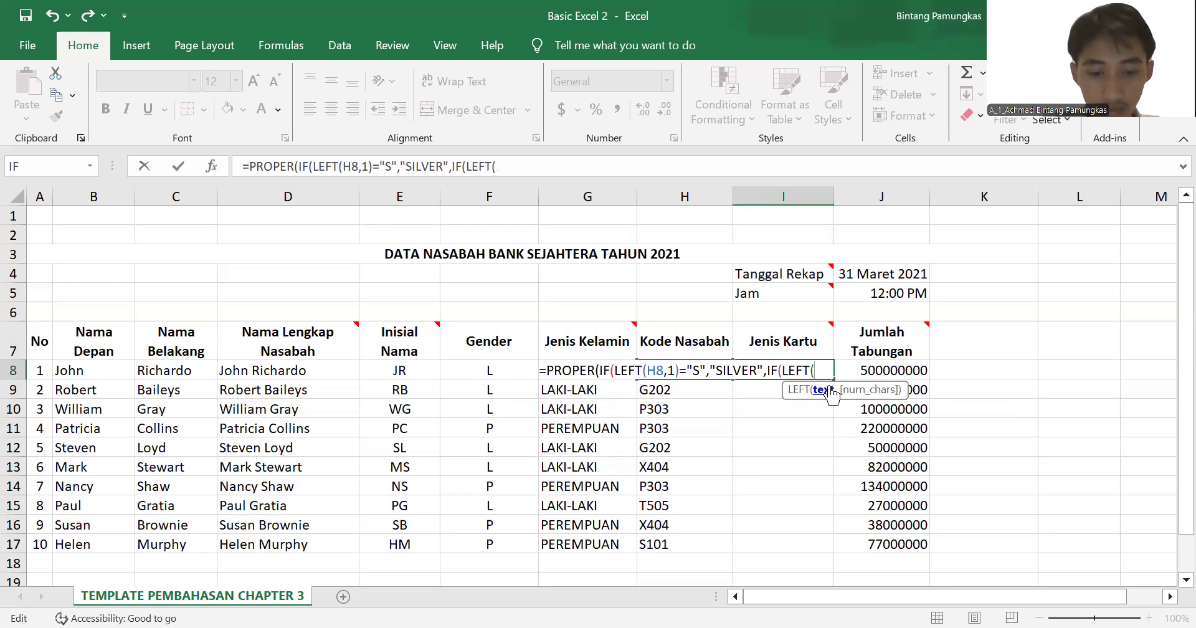
type("H8,1")
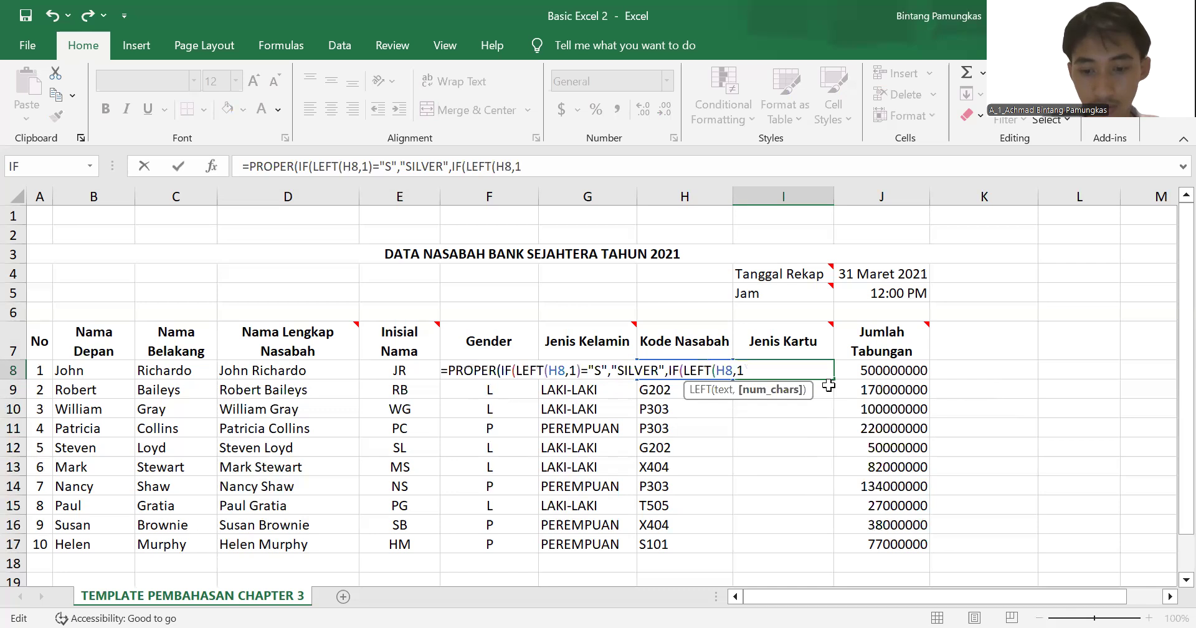
type(")=\"")
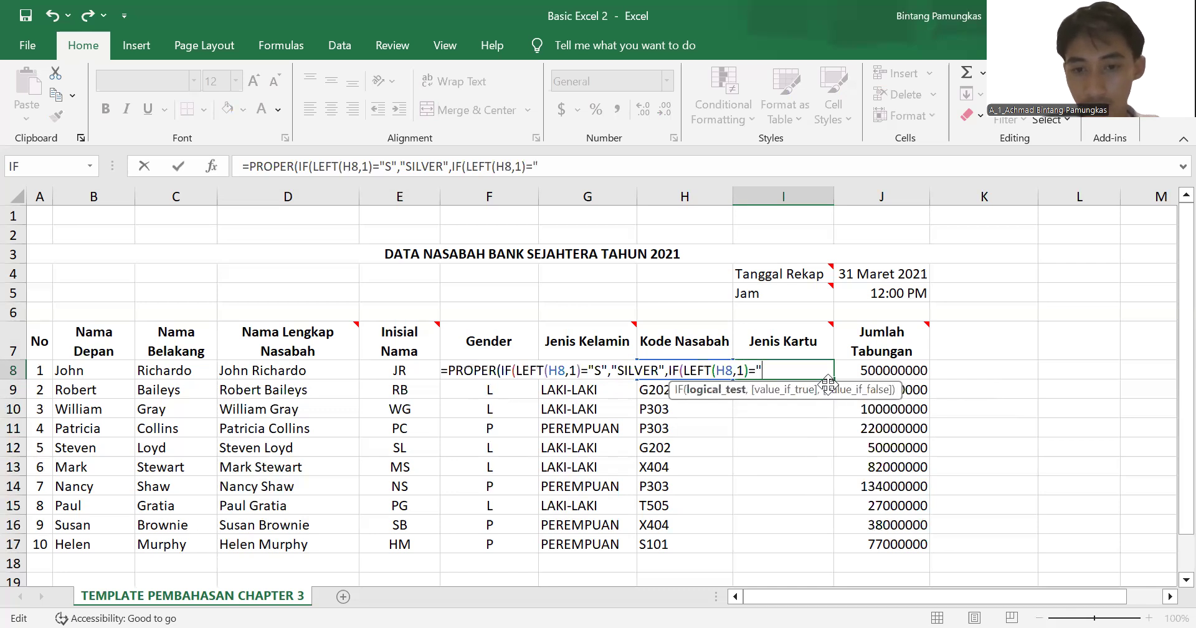
mouse_move(809, 340)
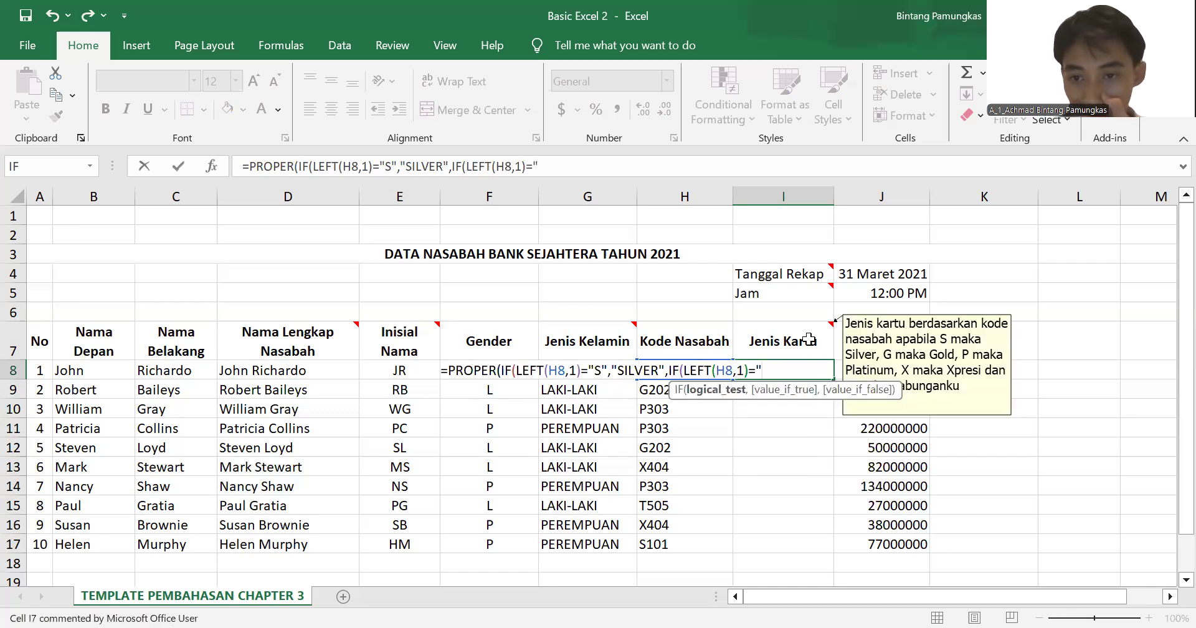
type("G")
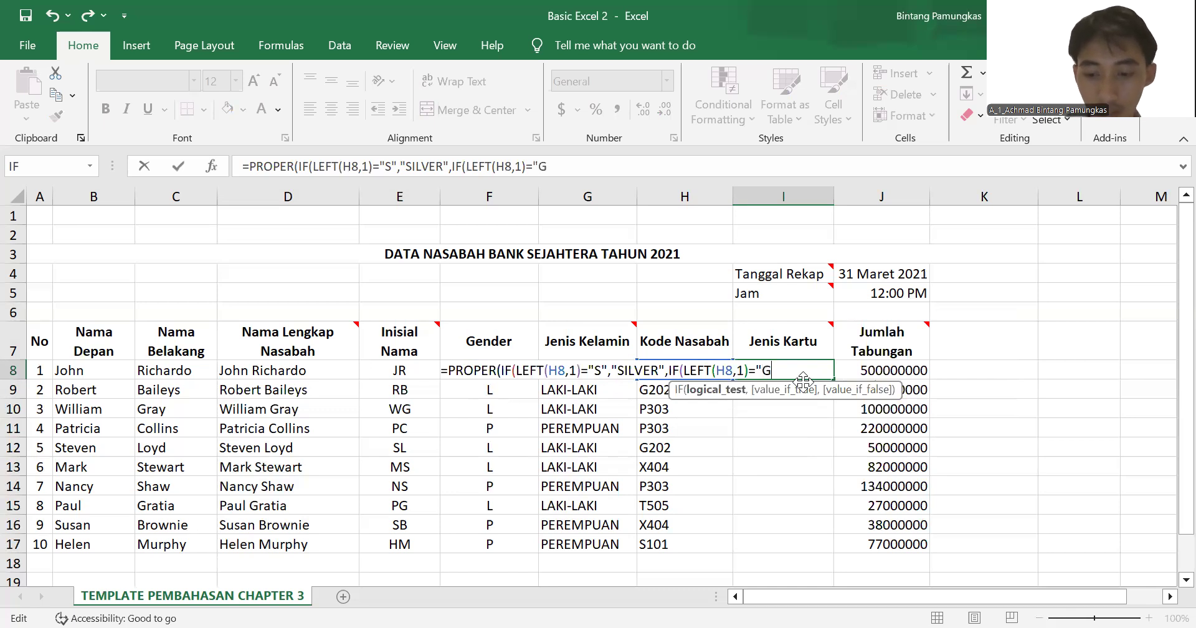
type("\",\"GOLD")
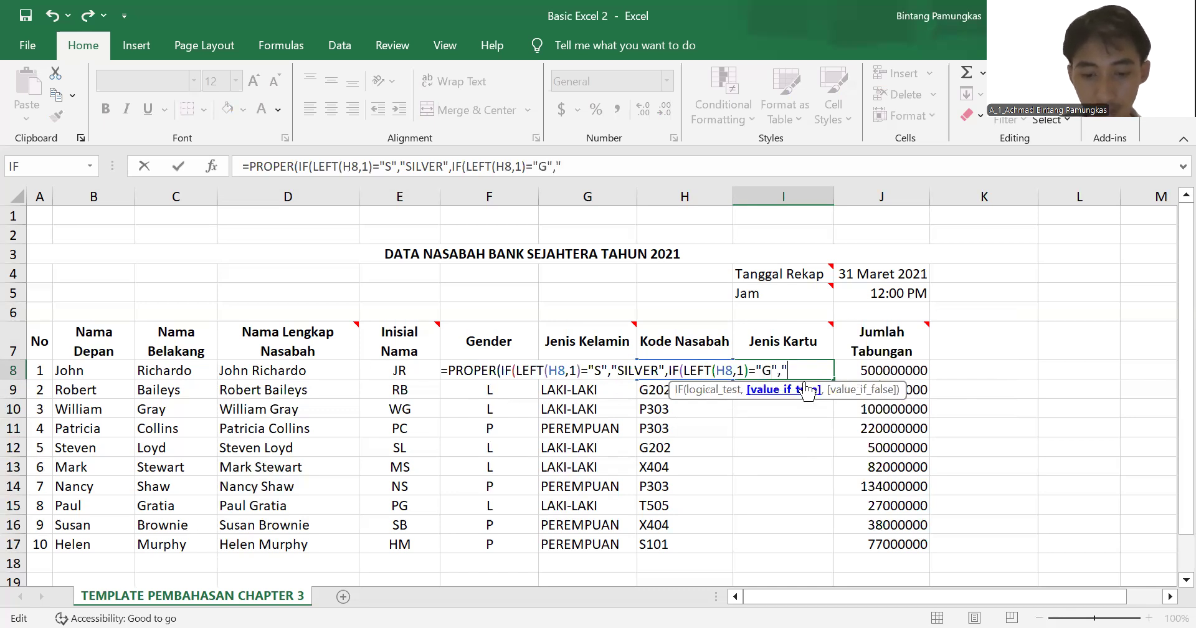
type("\"")
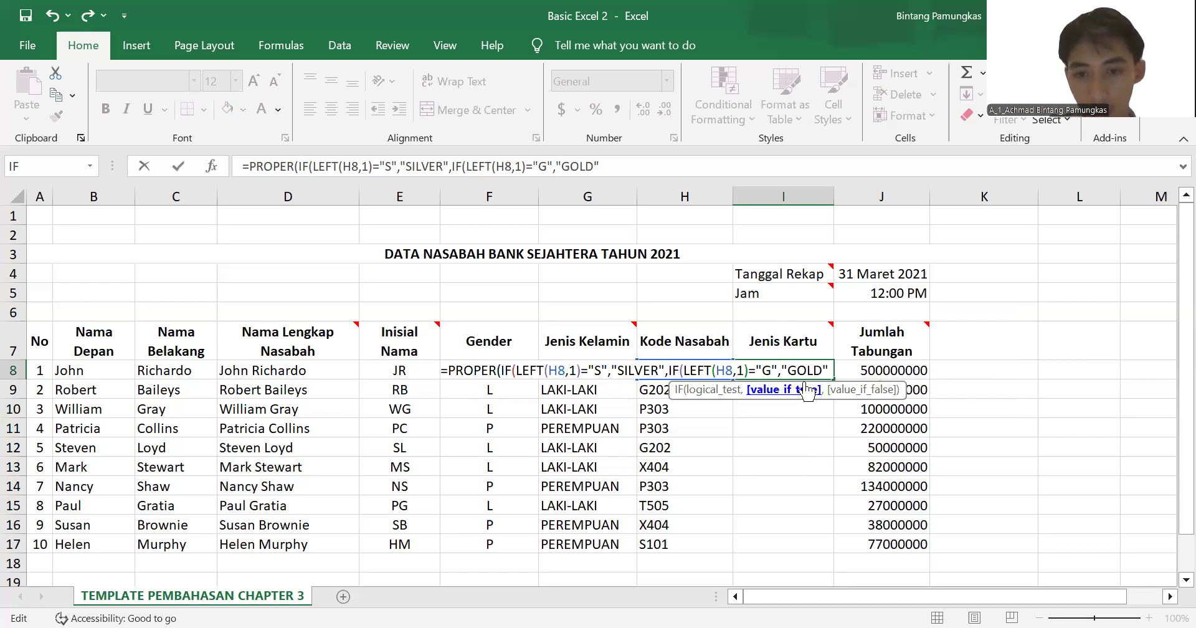
Step: Nest a third condition in the I8 formula, ,IF(LEFT(H8,1)="P","PLATINUM", for codes starting with P
type(",IF(")
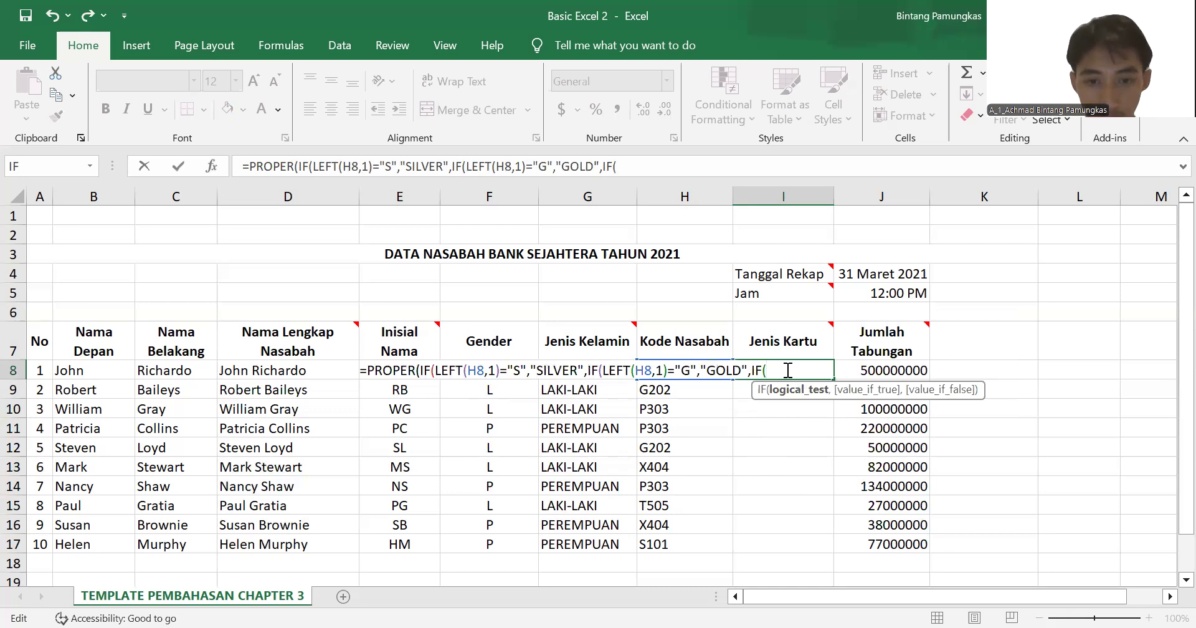
type("LEF")
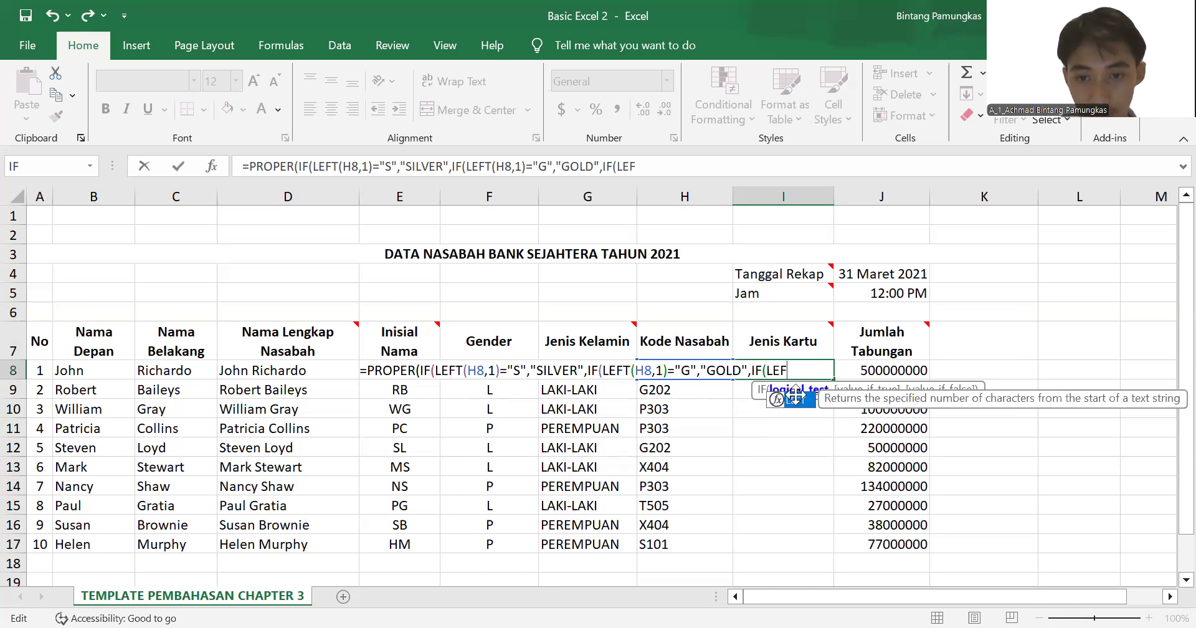
type("T(")
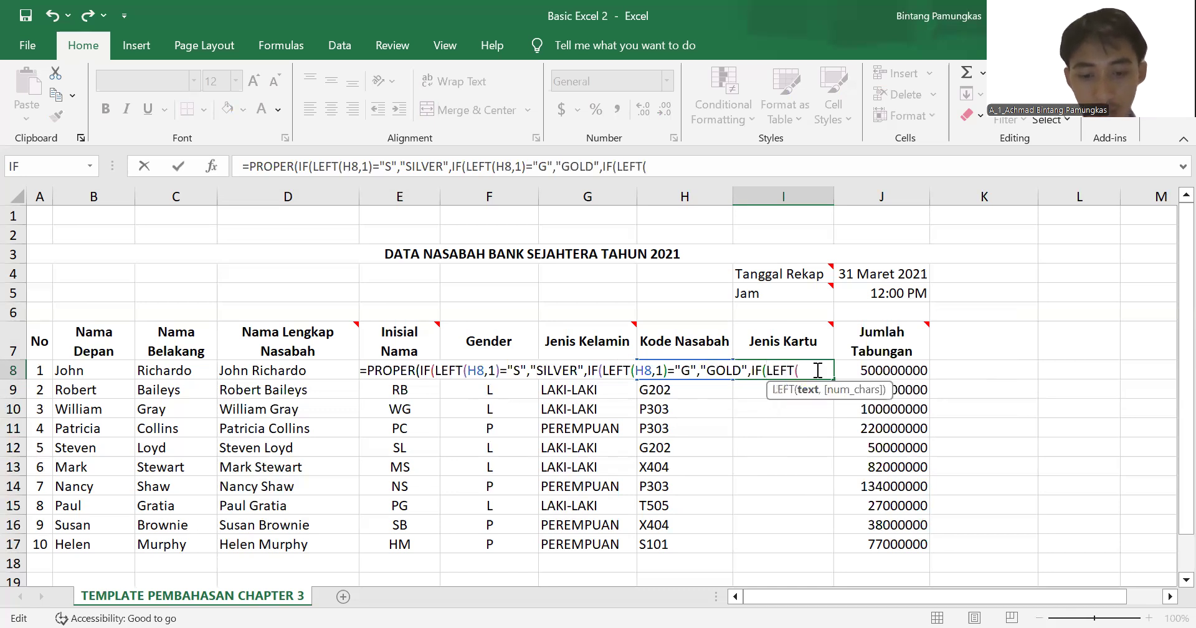
type("H8,1")
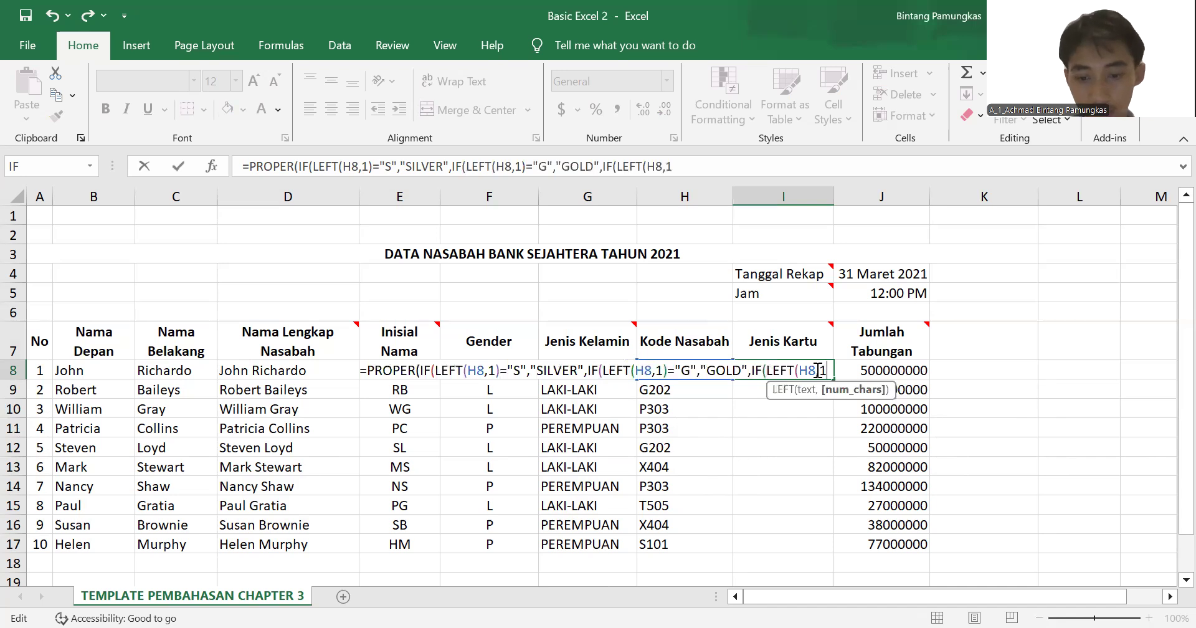
type(")")
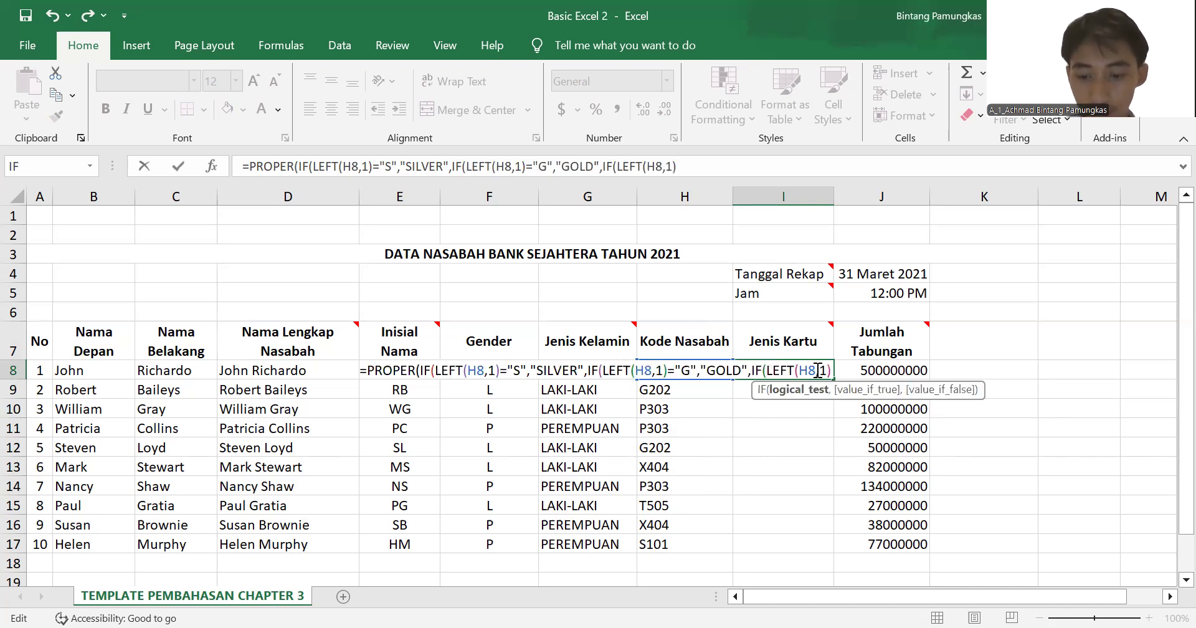
type("=\"")
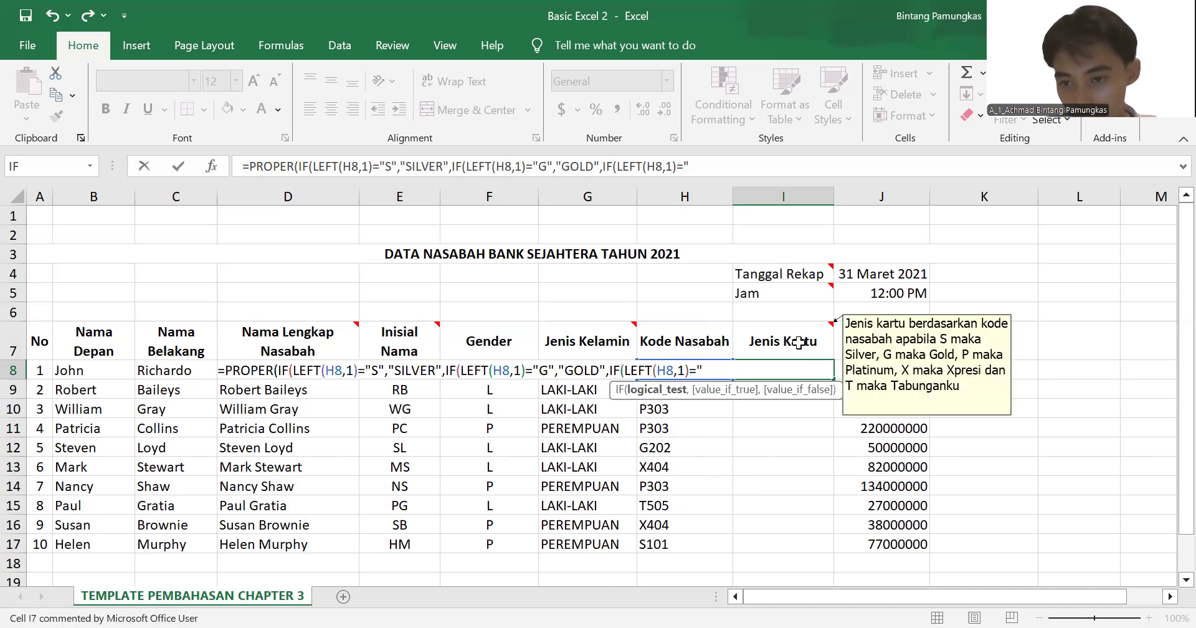
type("P\"")
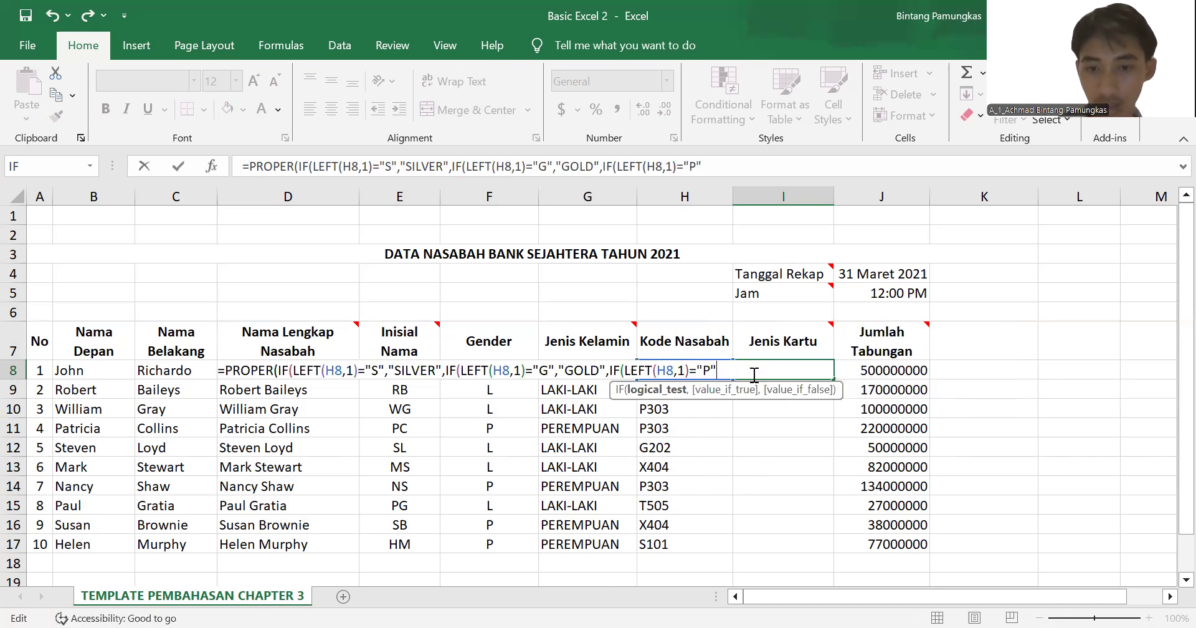
type(",\"")
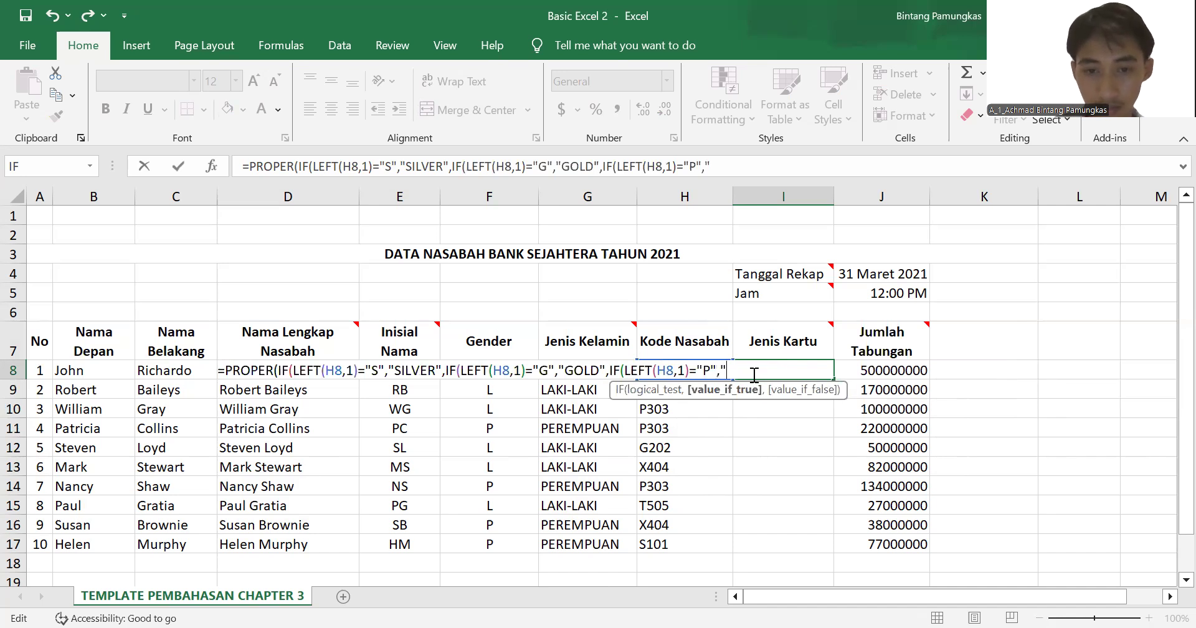
type("P")
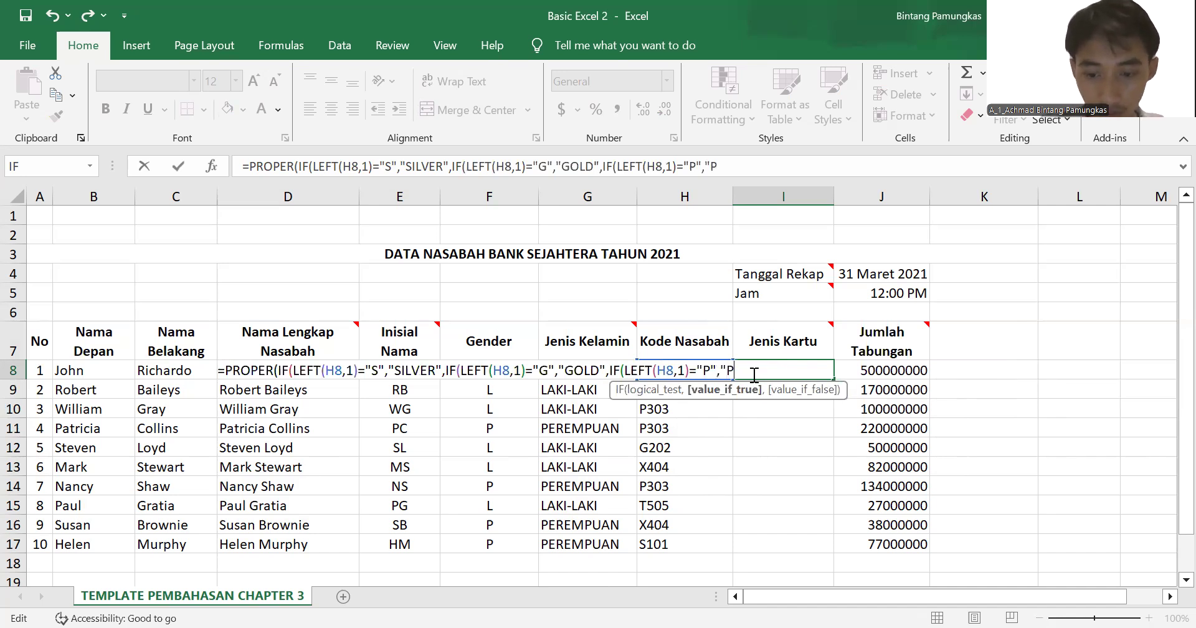
type("LATINUM")
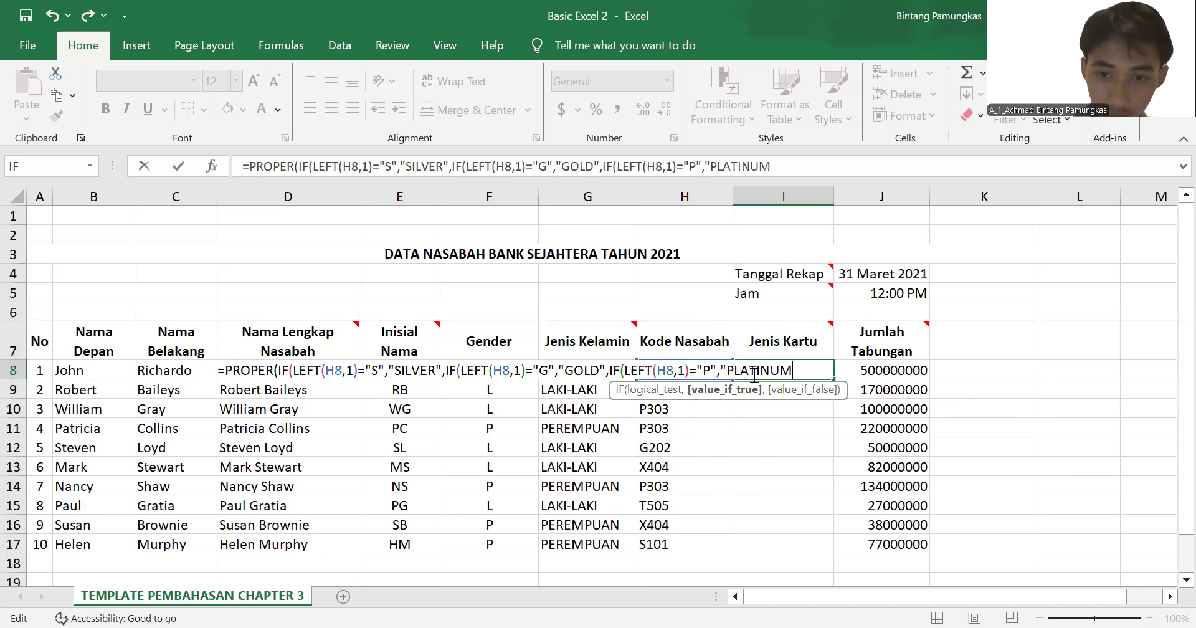
type("\",")
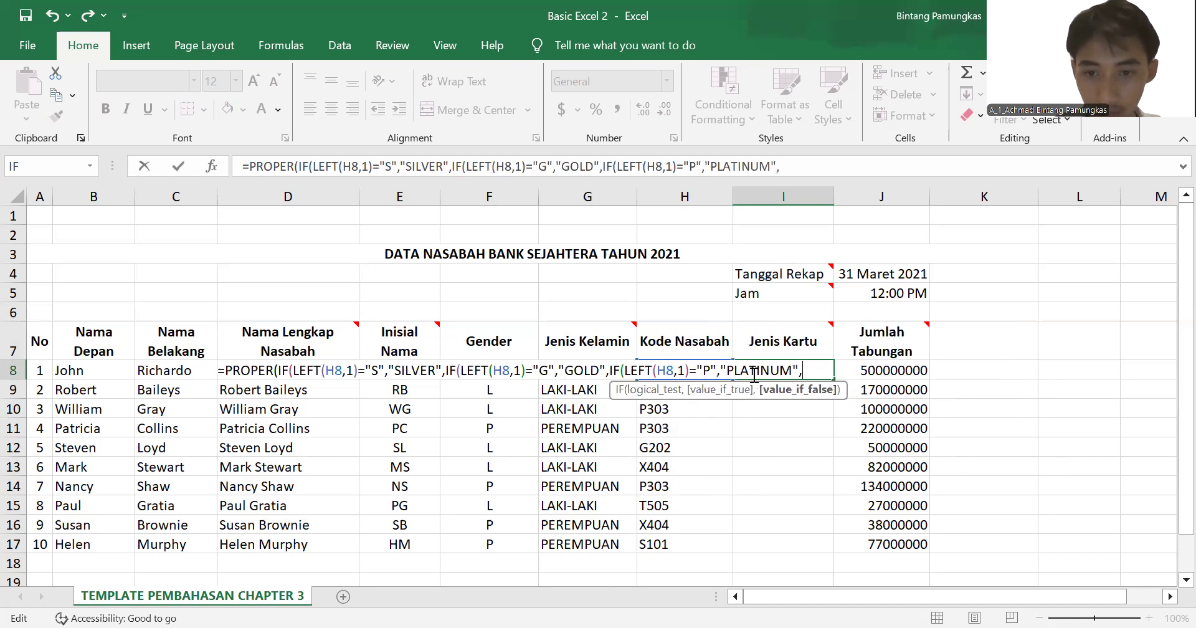
Step: Nest a fourth condition in the I8 formula, IF(LEFT(H8,1)="X","XPRESI", for codes starting with X
type("IF")
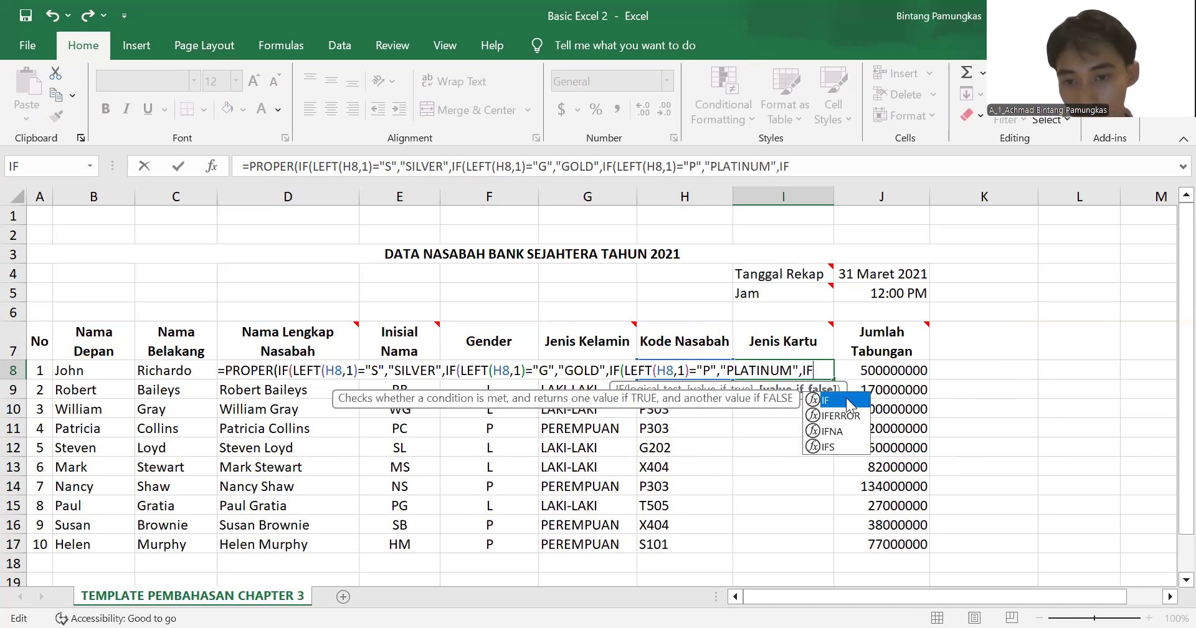
type("(")
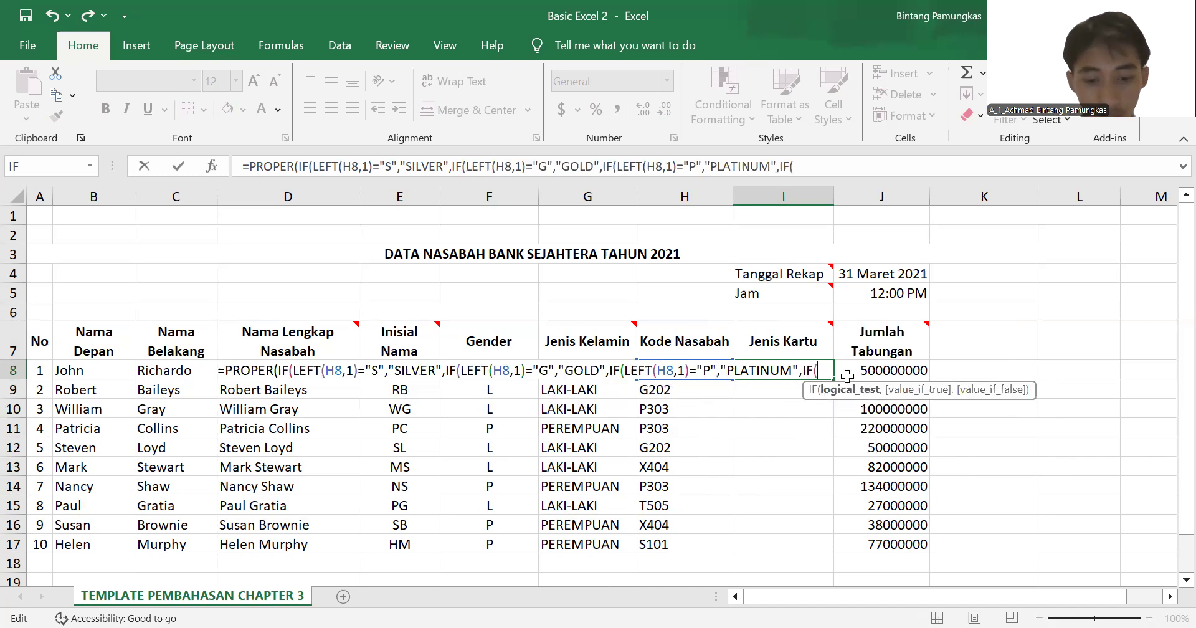
type("LEFT")
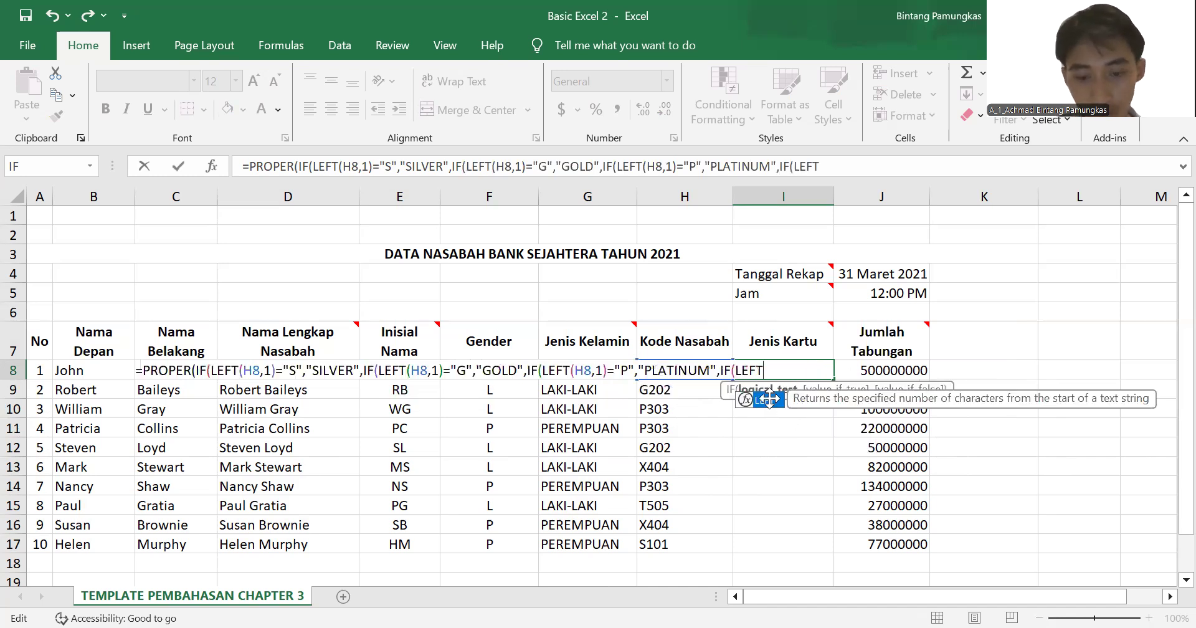
type("(H")
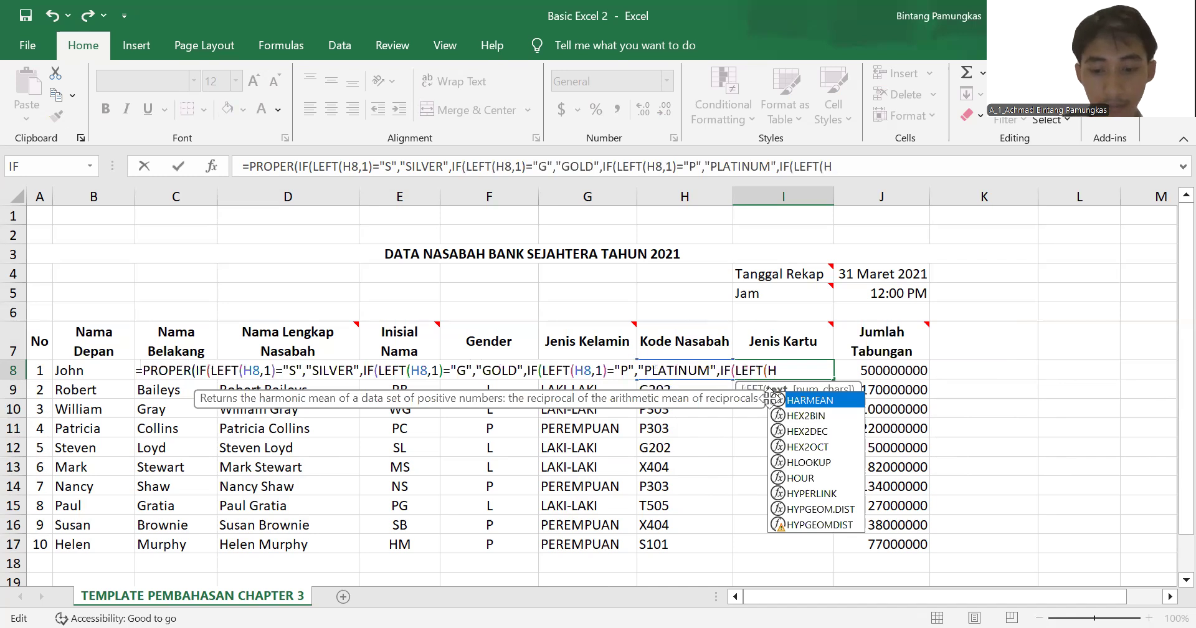
type("8,1")
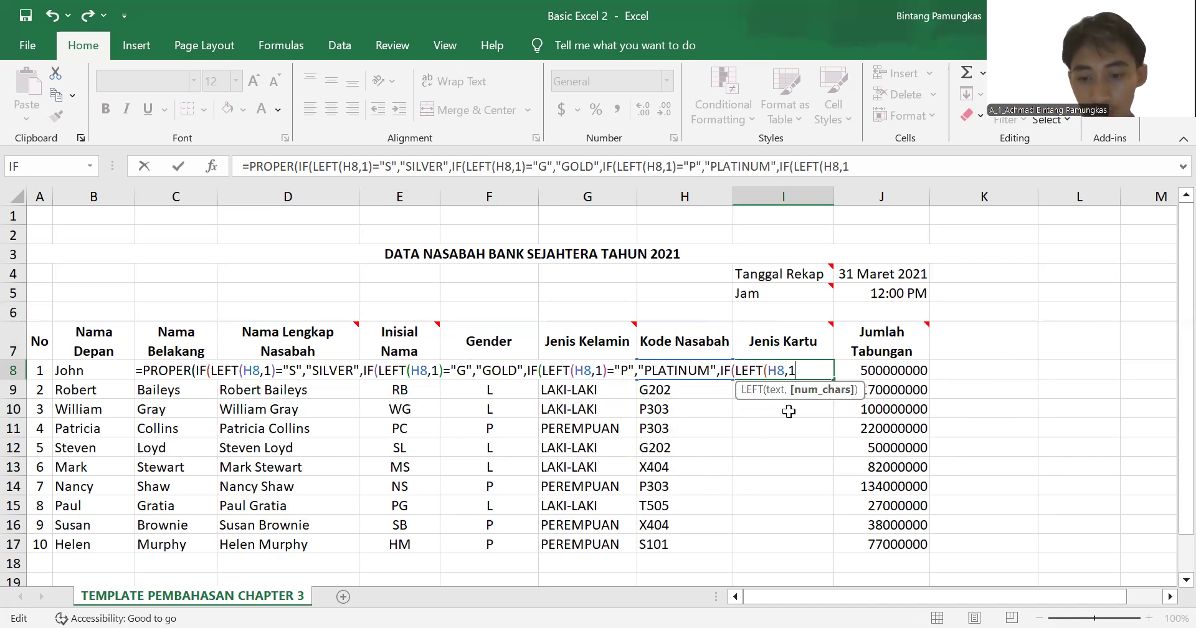
type(")=\"")
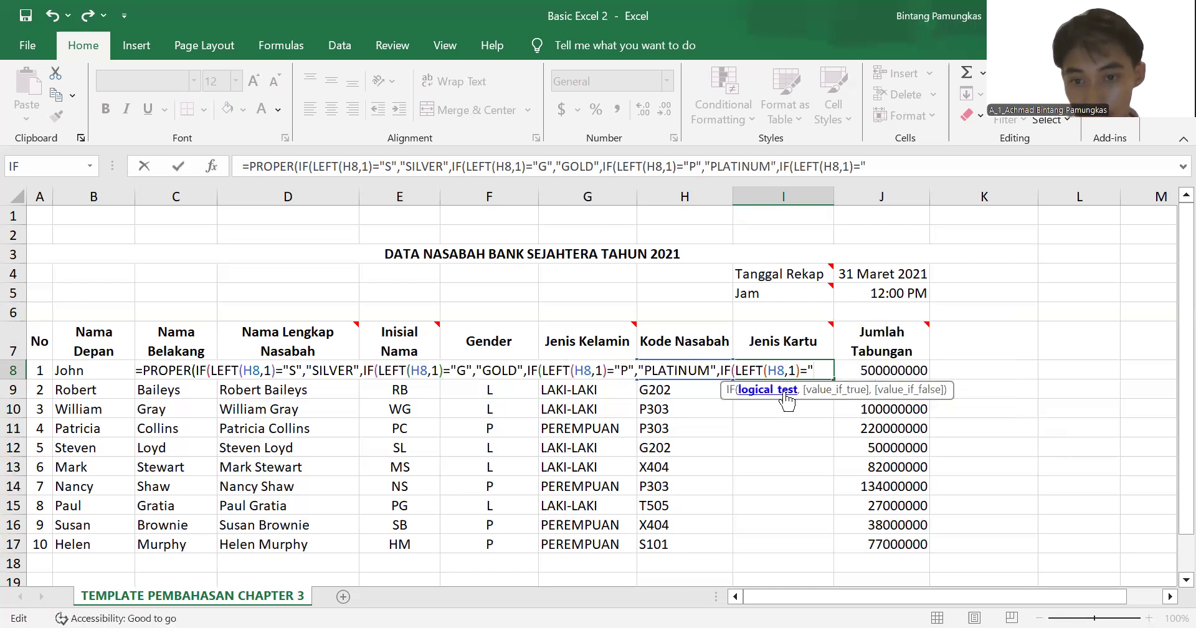
type("X\"")
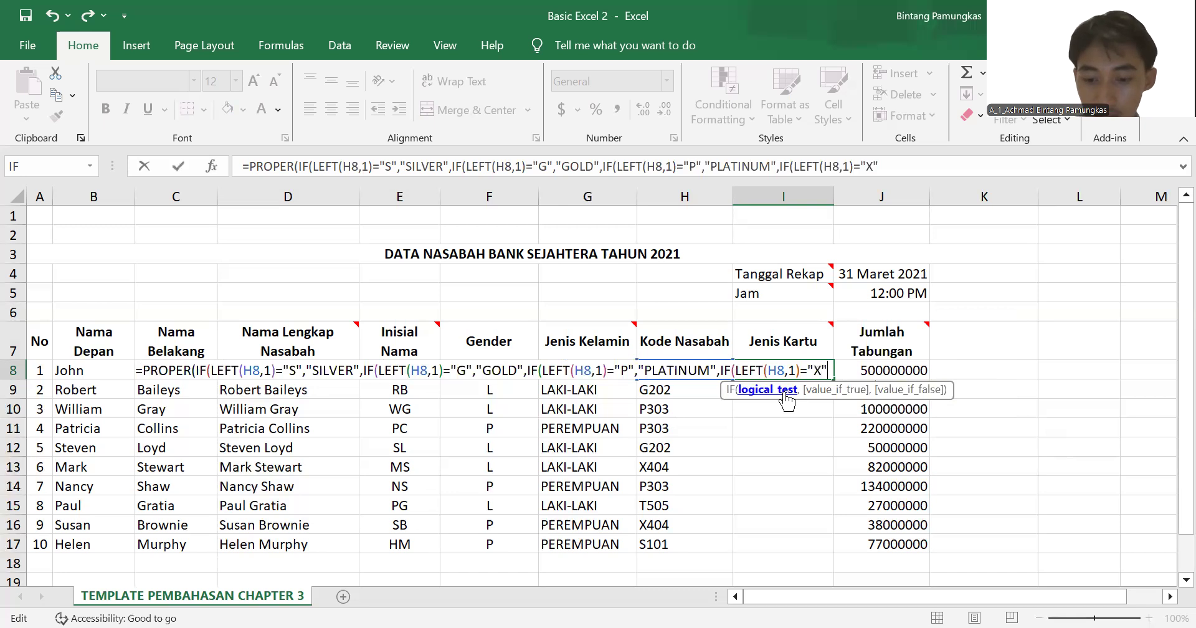
type(",\"XP")
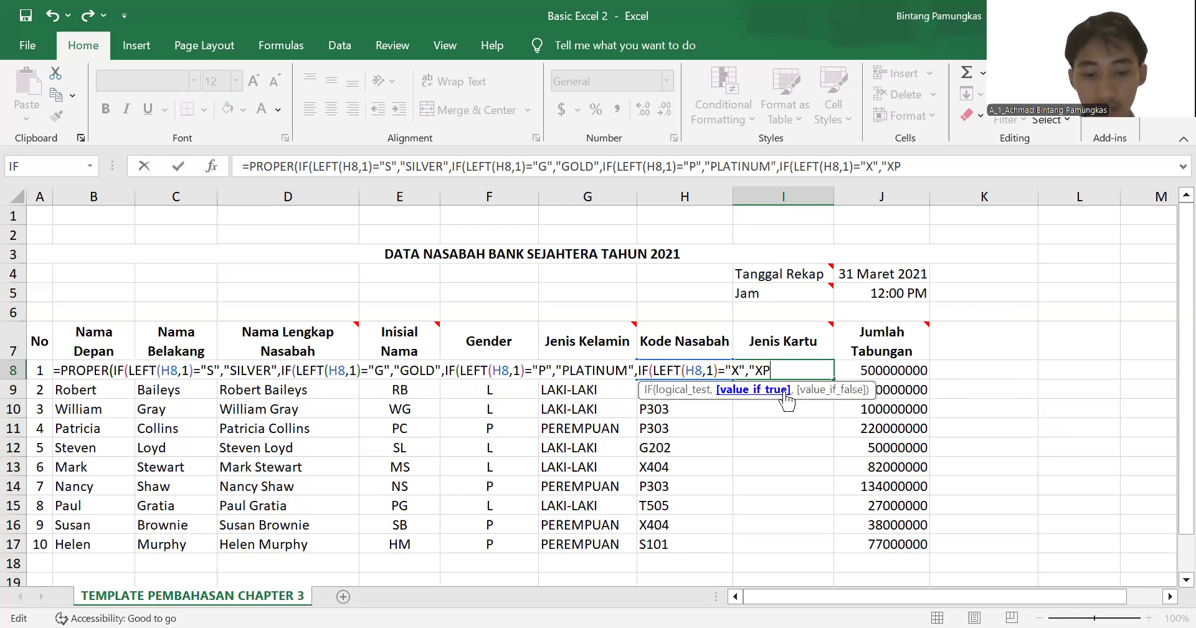
type("RESI\"")
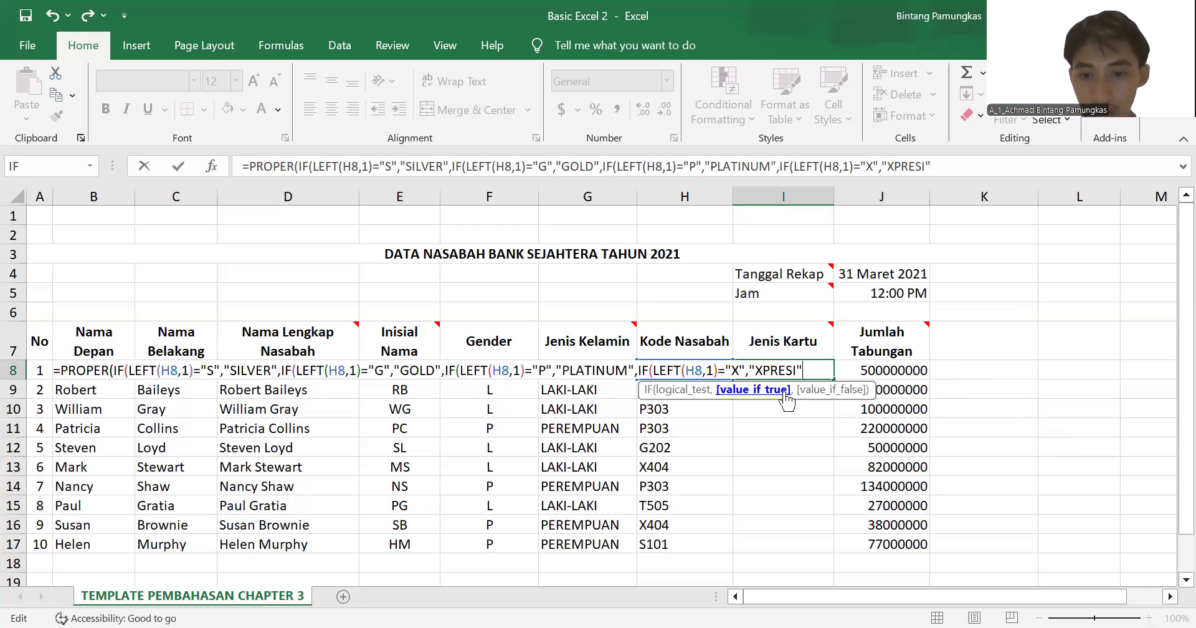
type(",")
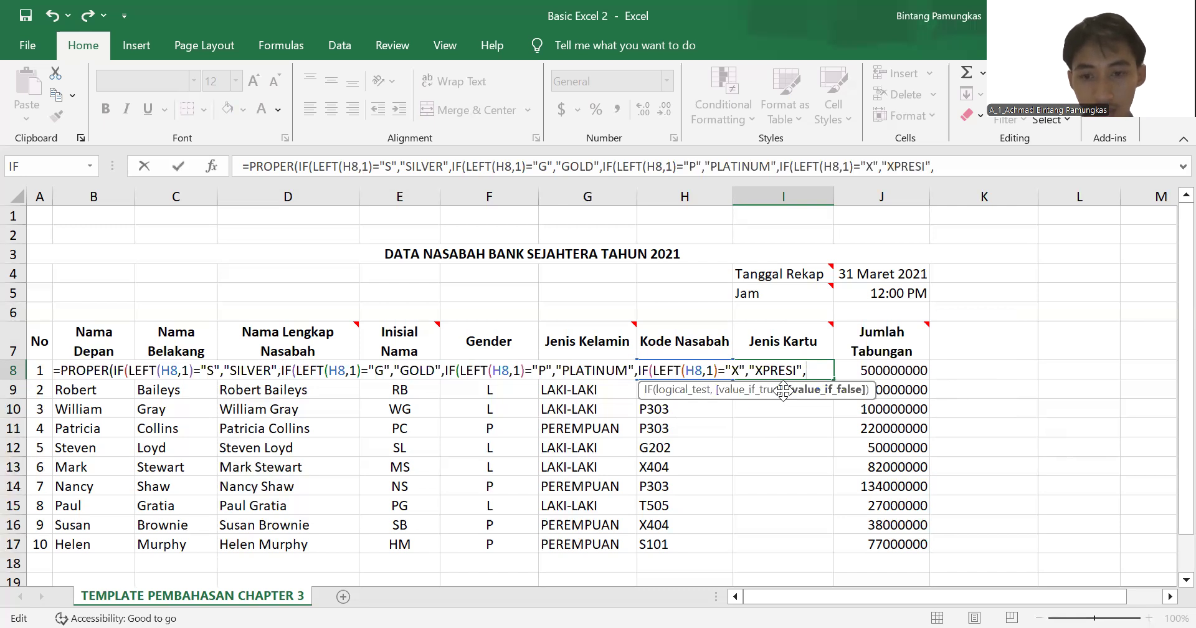
Step: Finish the I8 formula with "TABUNGANKU" as the final value if false and five closing parentheses, and fill it down to I17
type("I")
key("BackSpace")
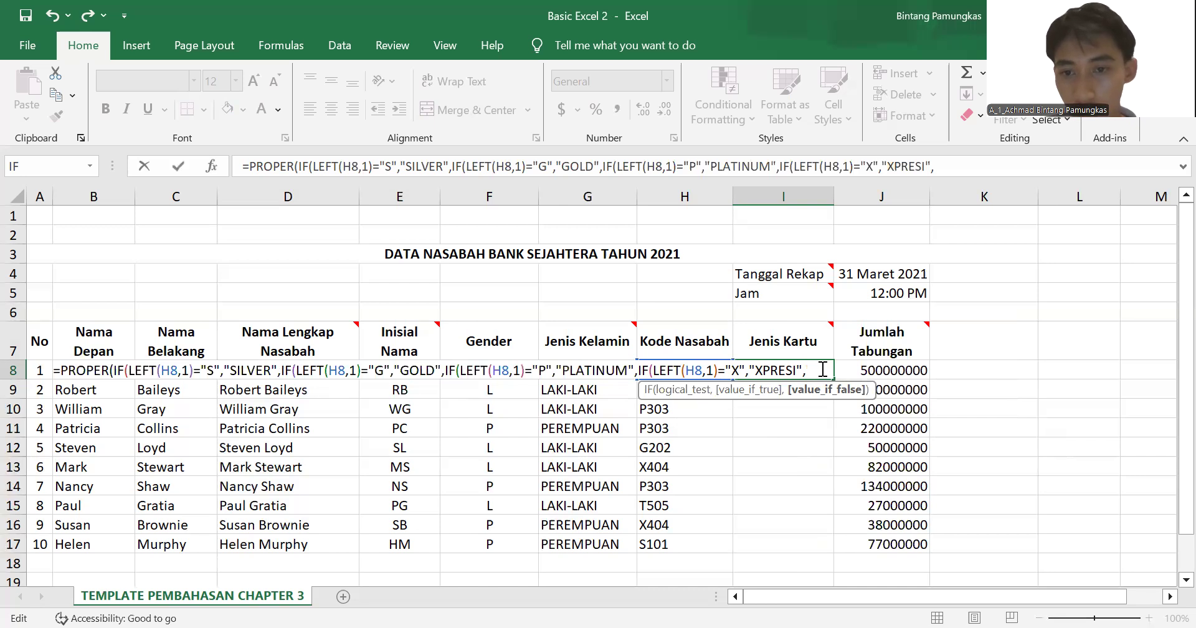
type("\"TABUN")
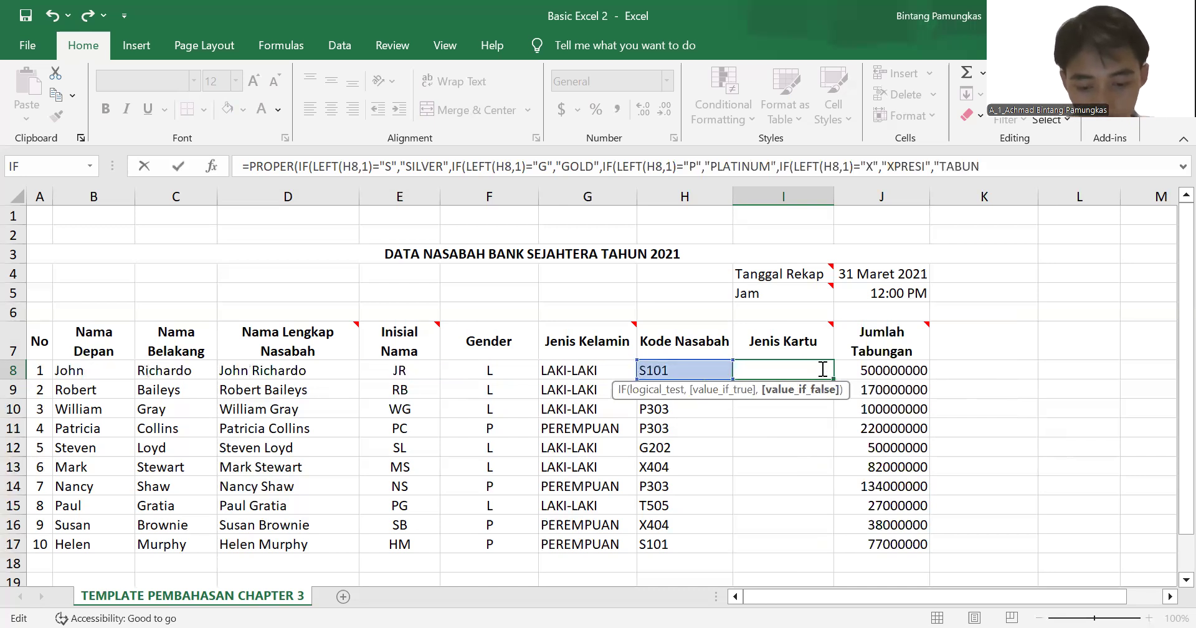
type("GANKU\"")
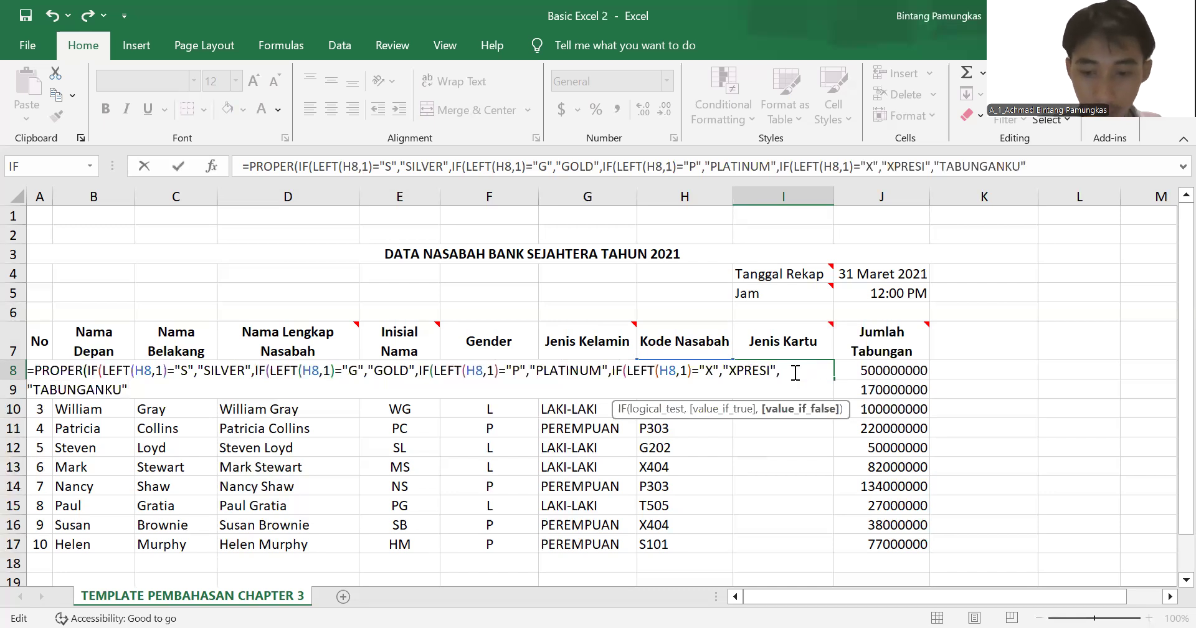
type(")")
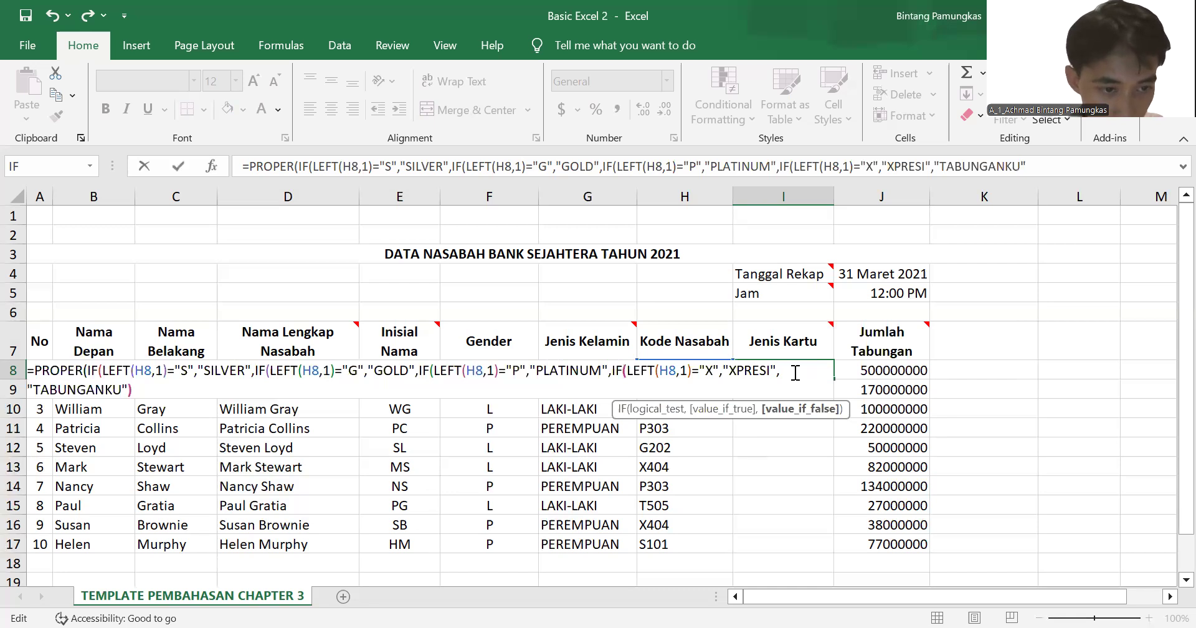
type(")))")
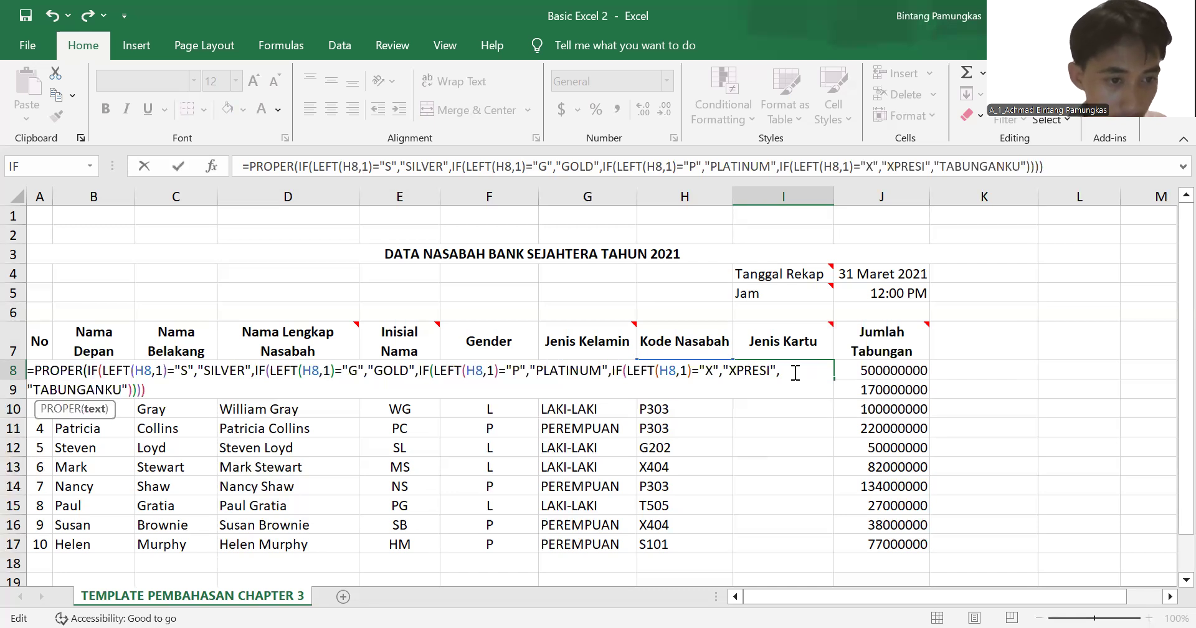
type(")")
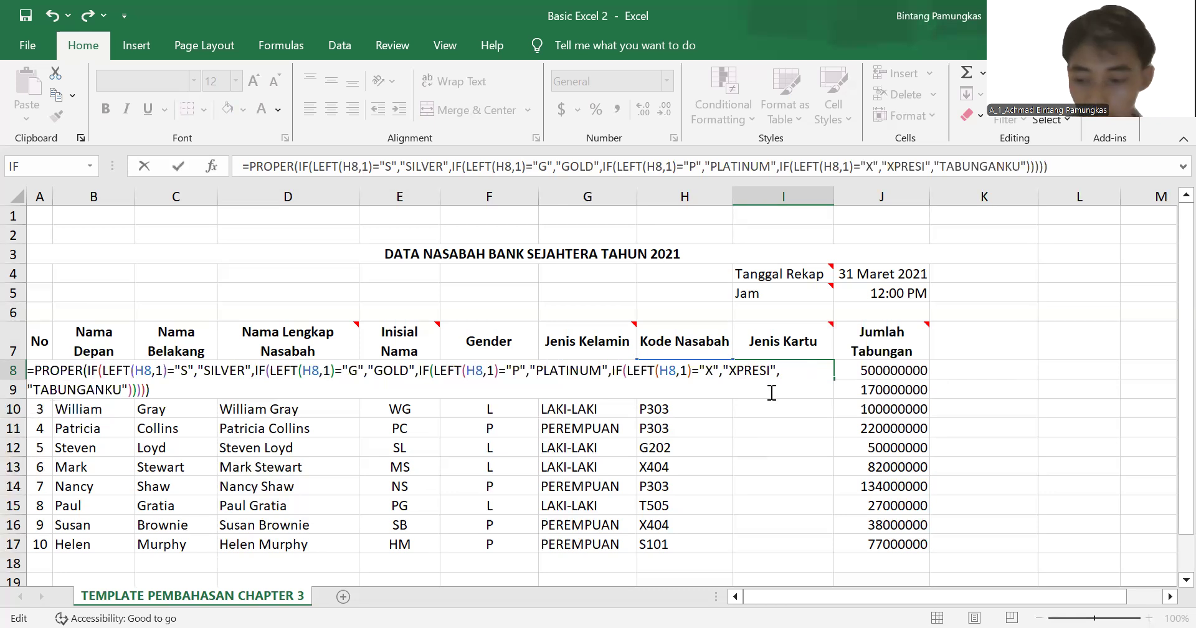
key("Return")
left_click(807, 370)
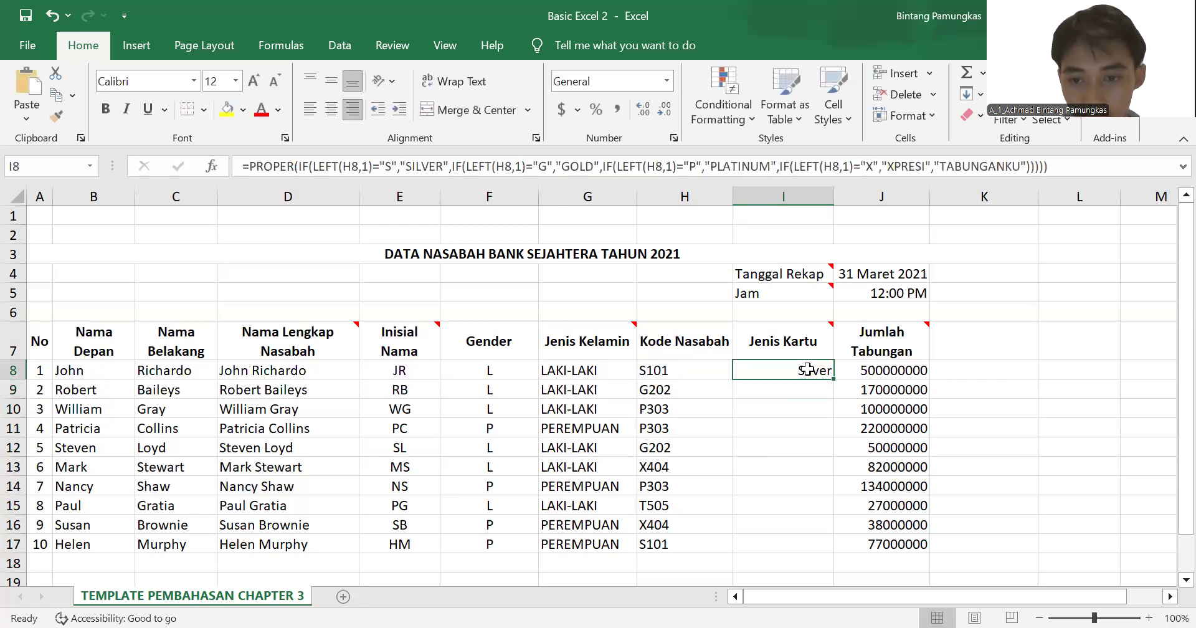
double_click(834, 378)
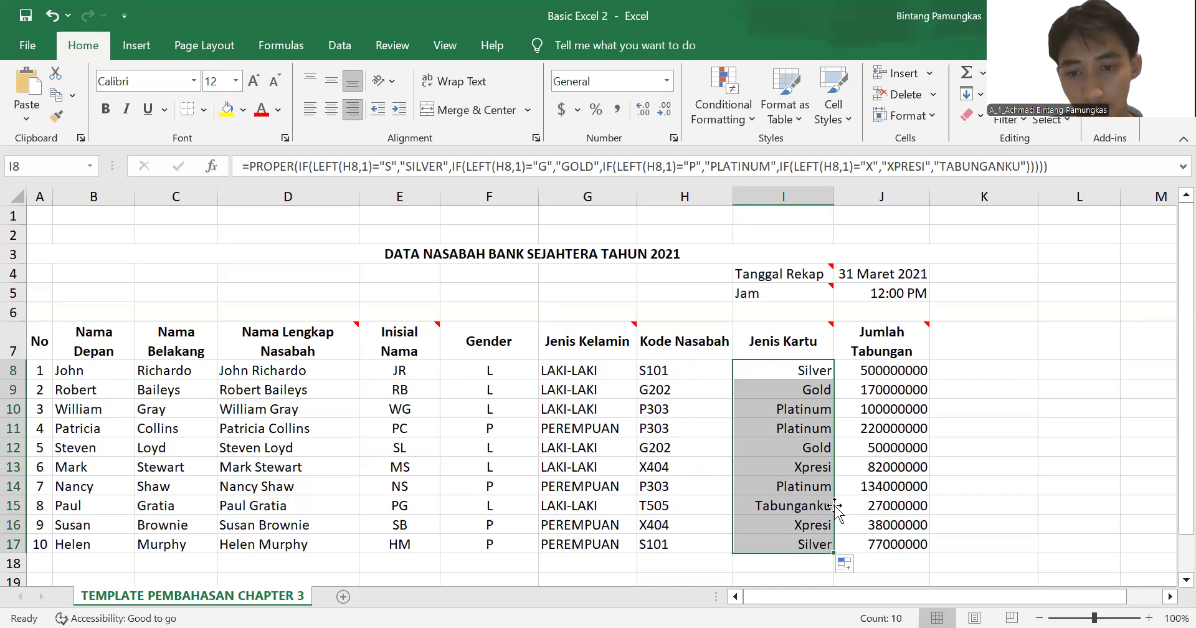
Step: Format the Jumlah Tabungan values in J8:J17 as Accounting with the Rp Indonesian symbol, and widen column J to fit them
mouse_move(892, 349)
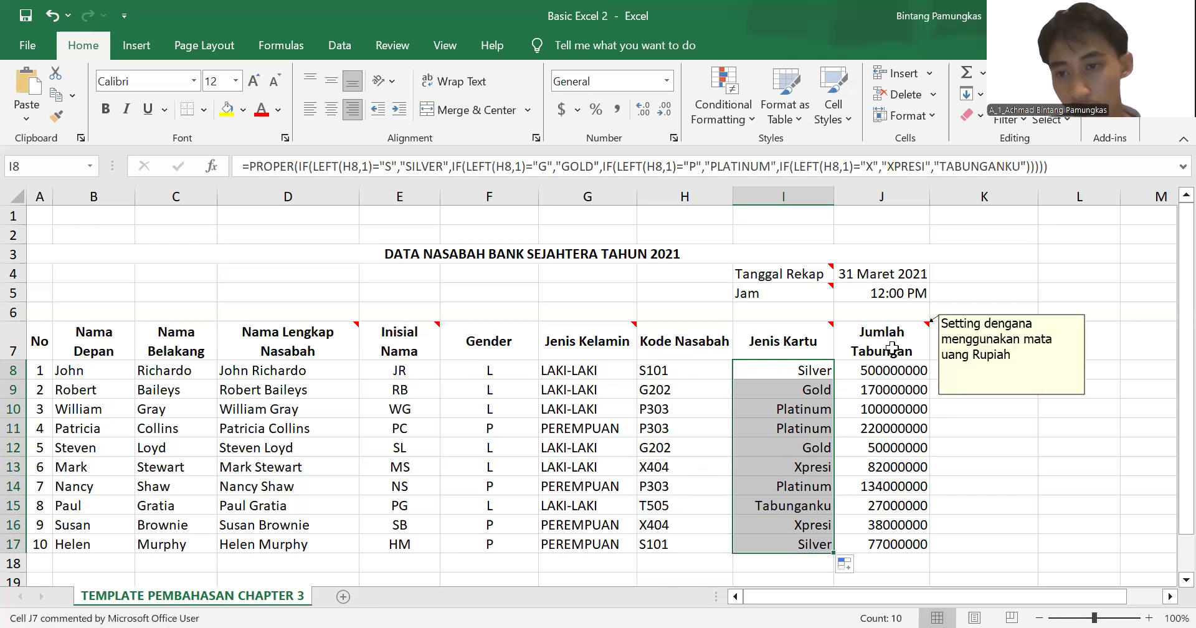
left_click_drag(844, 371, 882, 544)
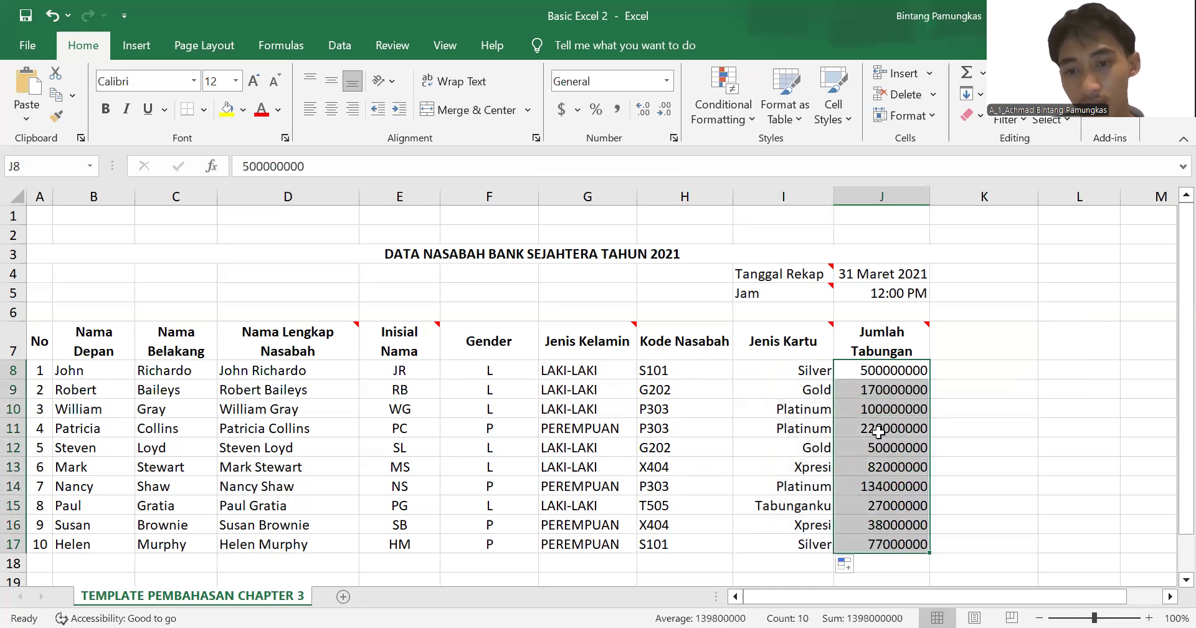
right_click(880, 408)
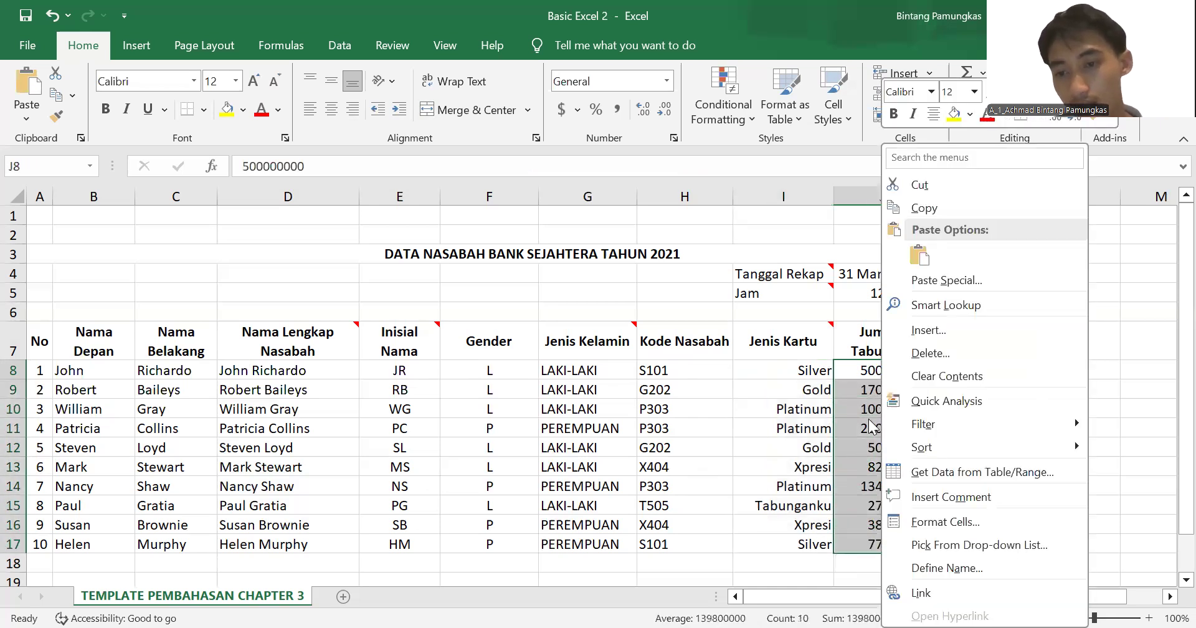
left_click(896, 521)
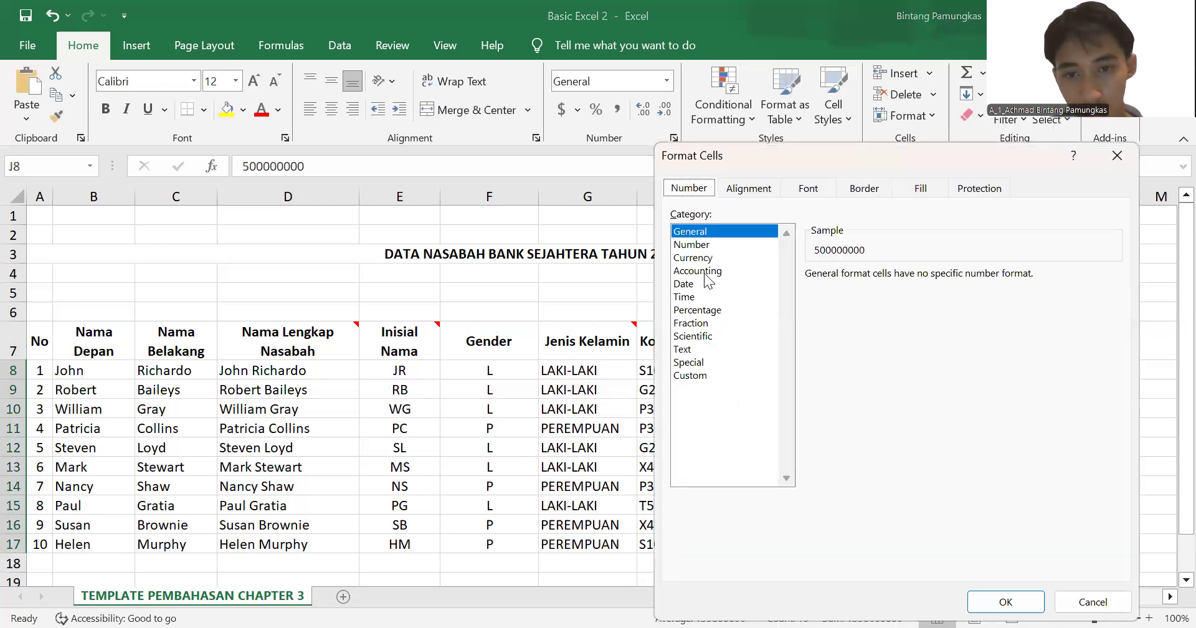
left_click(708, 271)
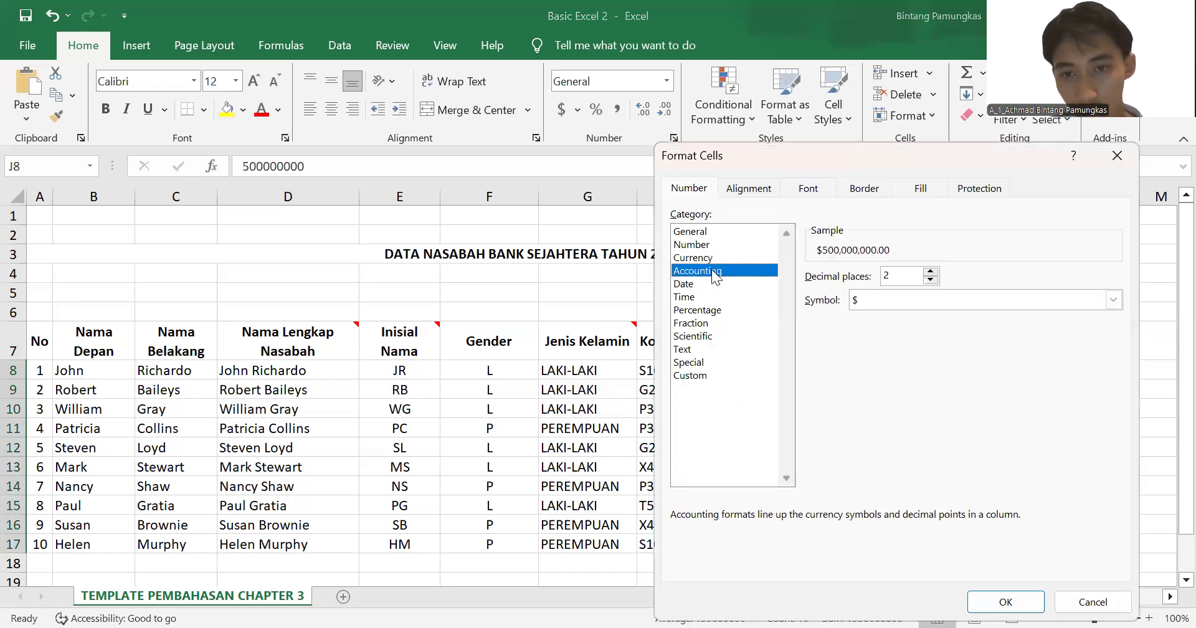
left_click(1113, 301)
scroll(905, 430, "down", 15)
scroll(904, 430, "down", 15)
scroll(904, 430, "down", 15)
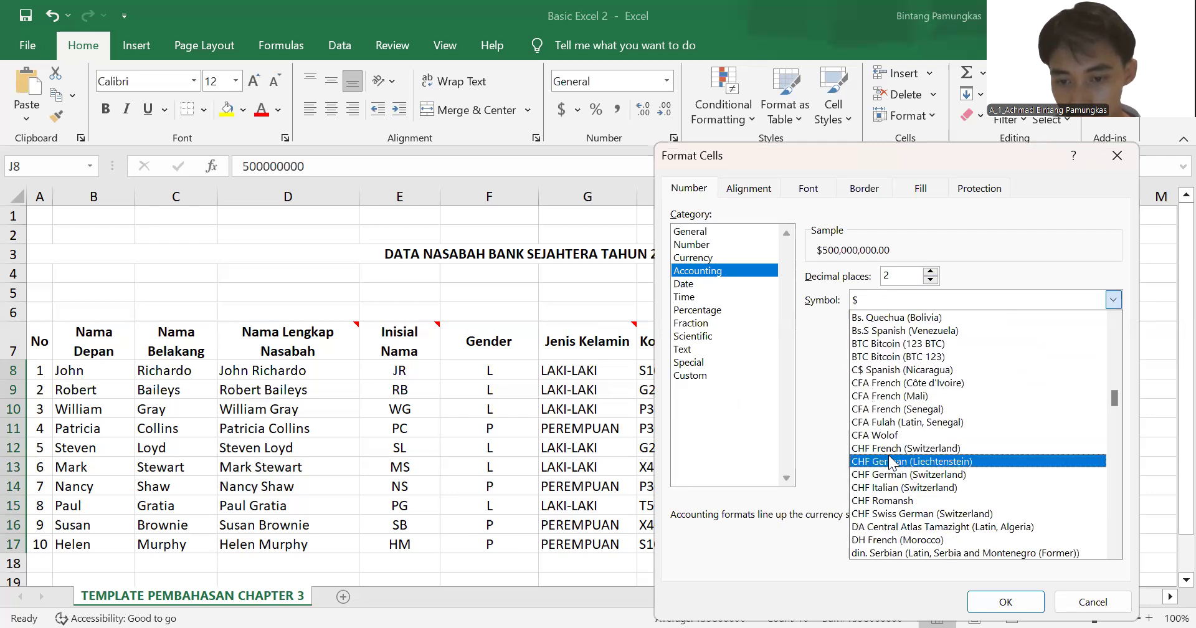
scroll(891, 462, "down", 15)
scroll(888, 461, "down", 2)
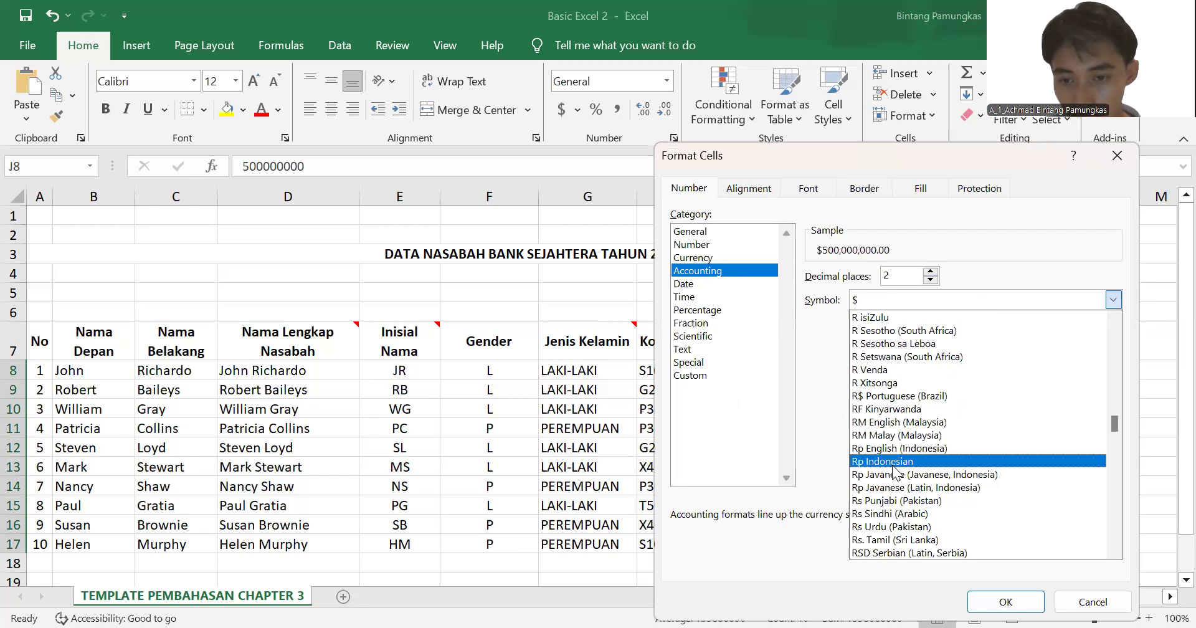
left_click(1022, 601)
left_click(1022, 601)
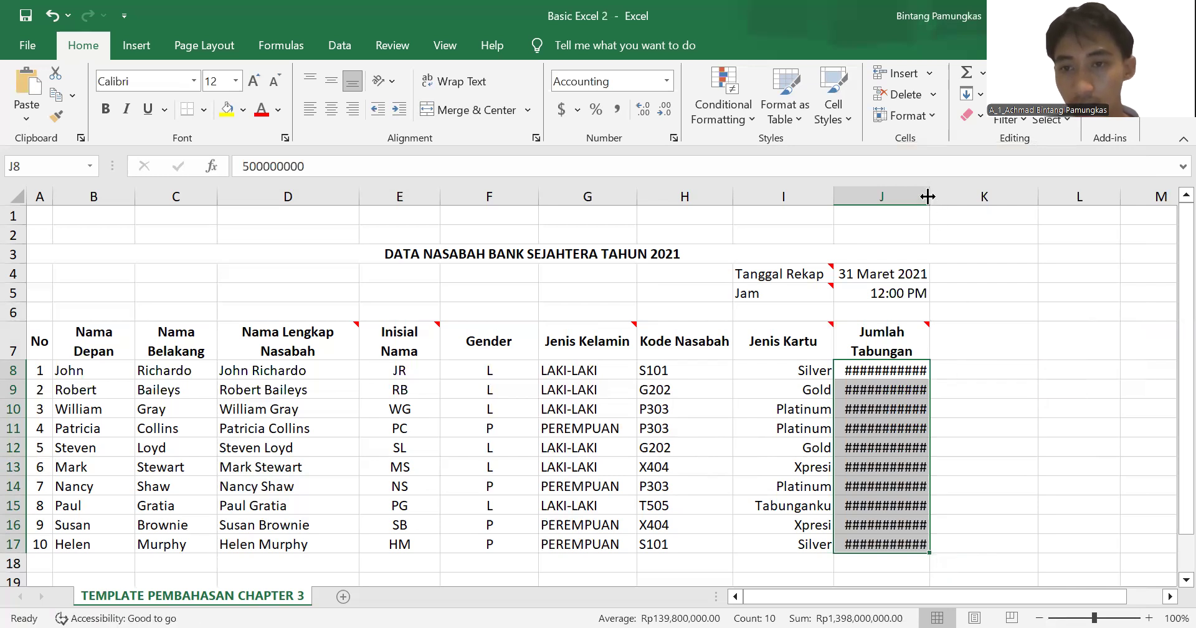
left_click_drag(928, 196, 1005, 197)
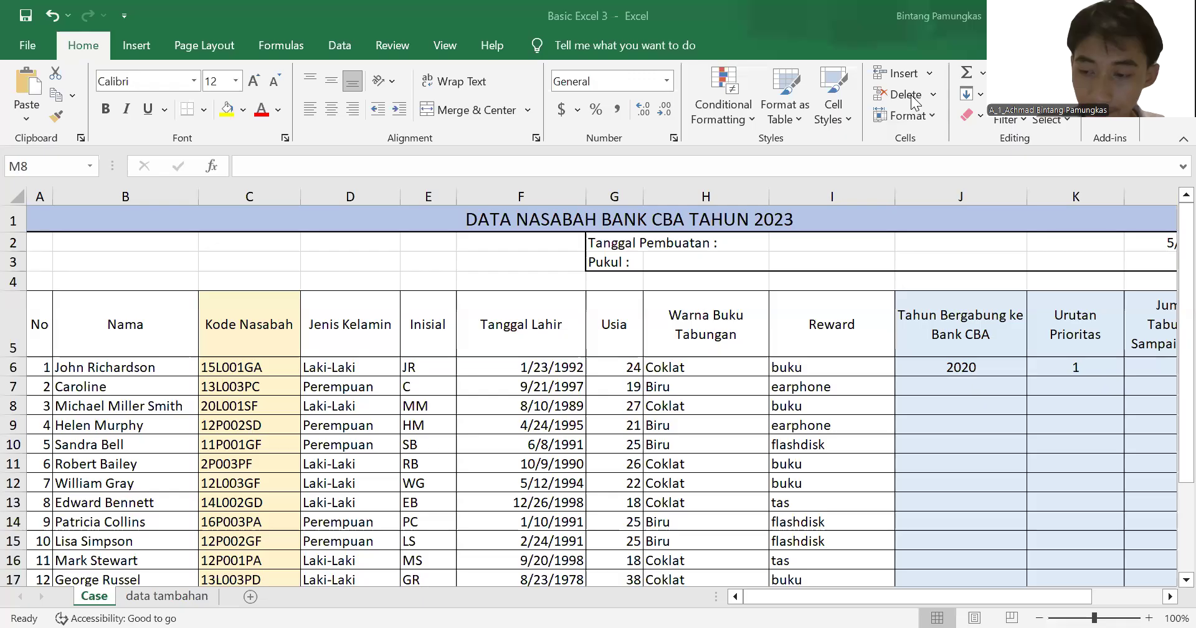
Step: In the Basic Excel 3 workbook's Case sheet, clear the existing Tahun Bergabung, Urutan Prioritas and Jumlah Tabungan entries in J6:L6
scroll(636, 372, "down", 1)
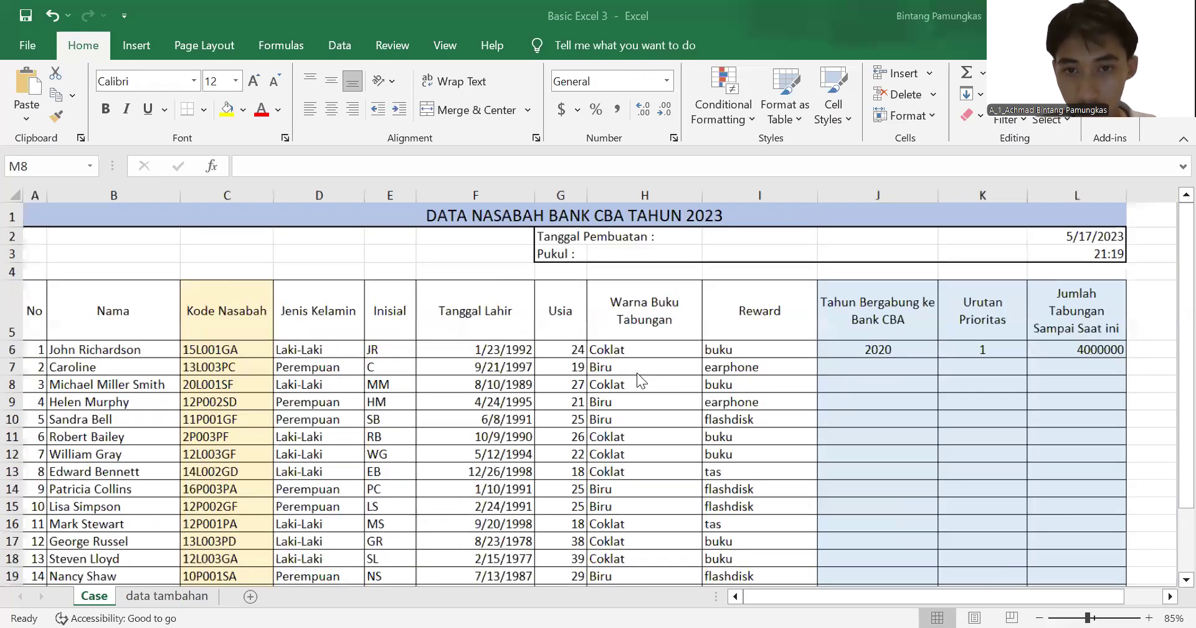
scroll(415, 373, "down", 3)
scroll(406, 374, "up", 1)
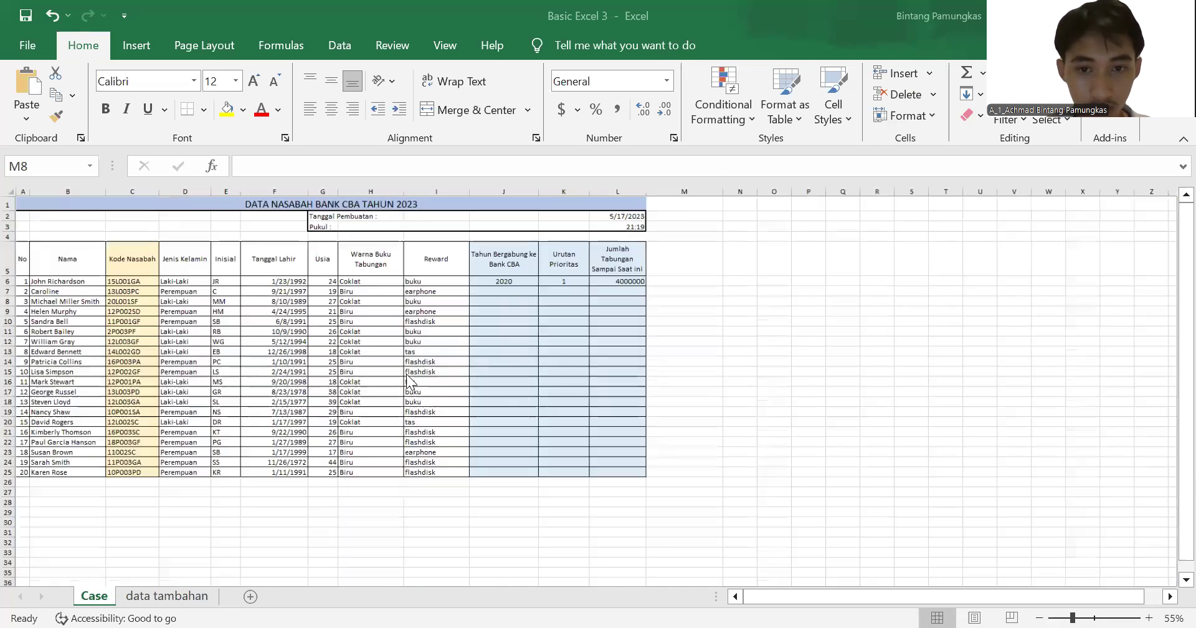
scroll(407, 374, "up", 1)
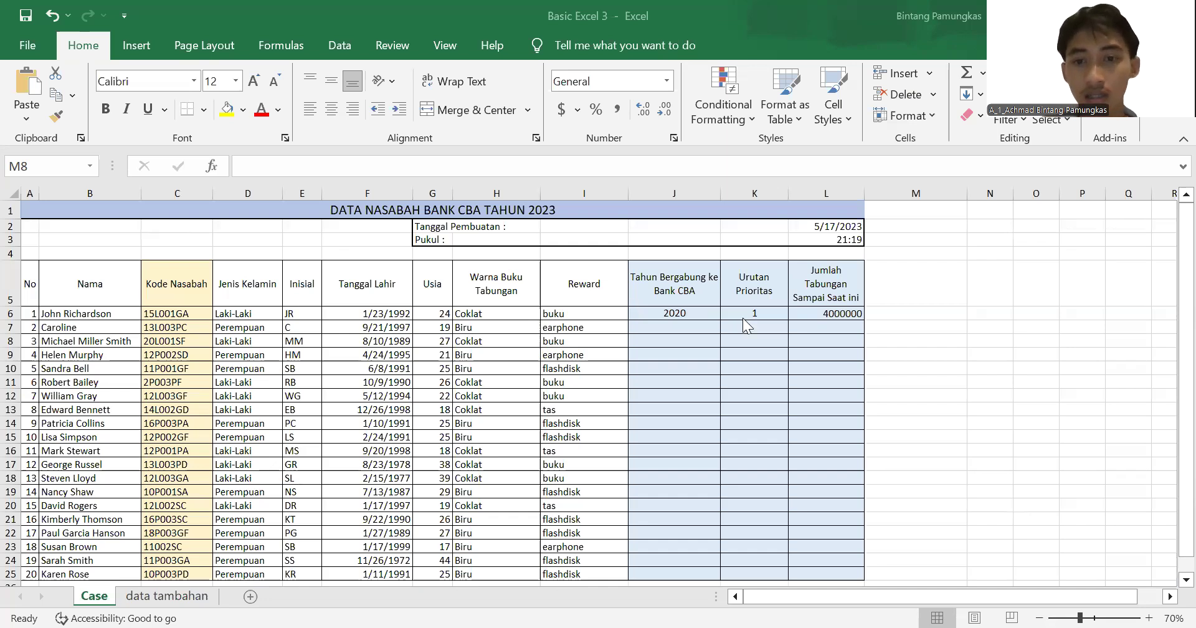
left_click(808, 313)
double_click(808, 314)
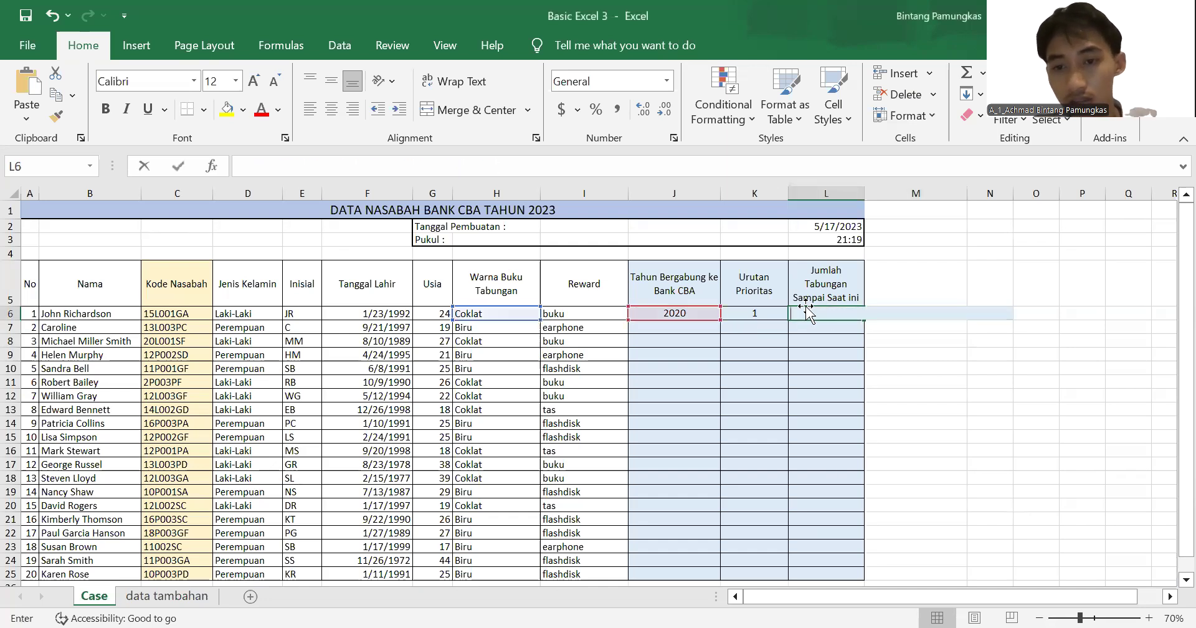
left_click(757, 314)
key("F2")
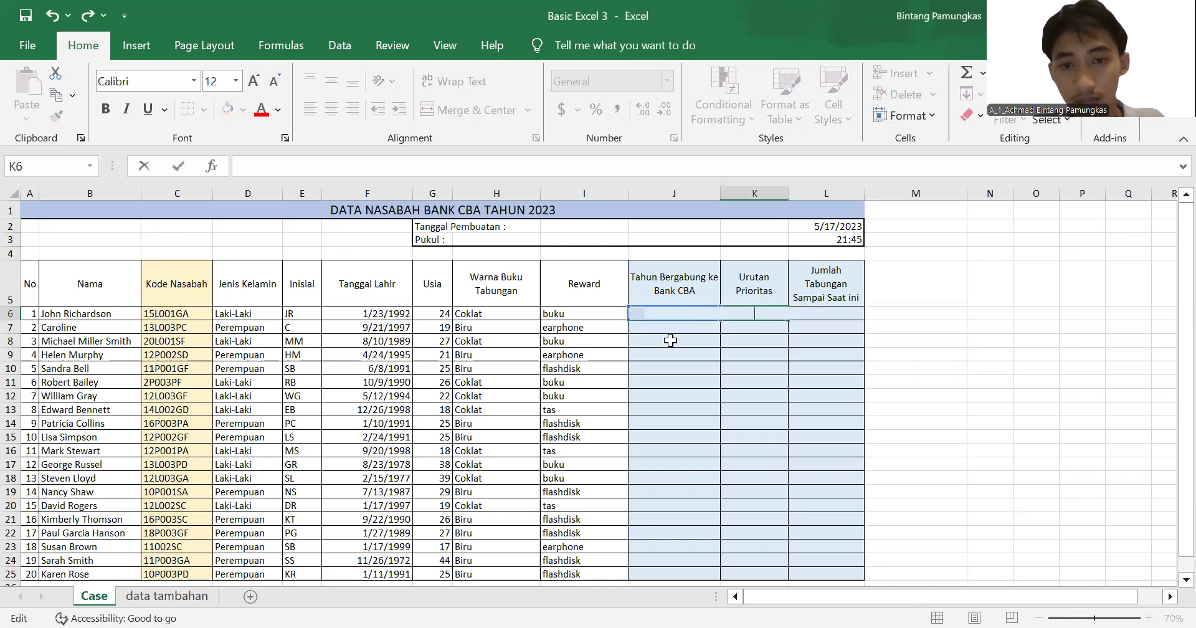
left_click(728, 326)
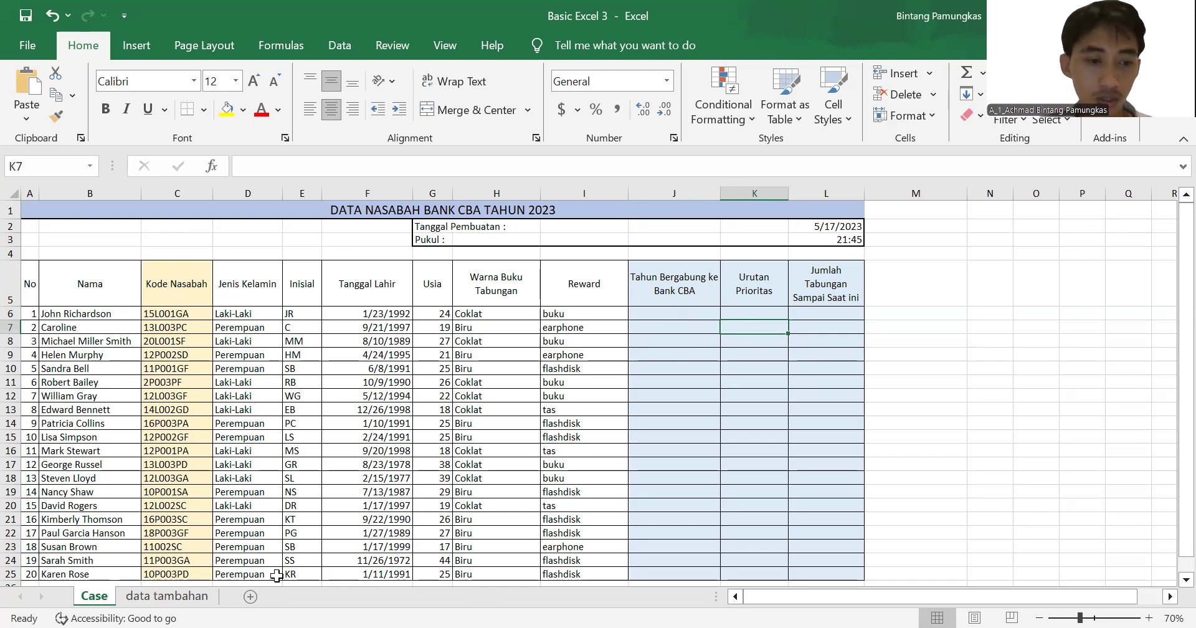
Step: On the data tambahan sheet, examine which cells the existing named ranges cover, including Prioritas, Tabel1, Tabel2, Tahun and the one starting with jumlahtabung
left_click(167, 596)
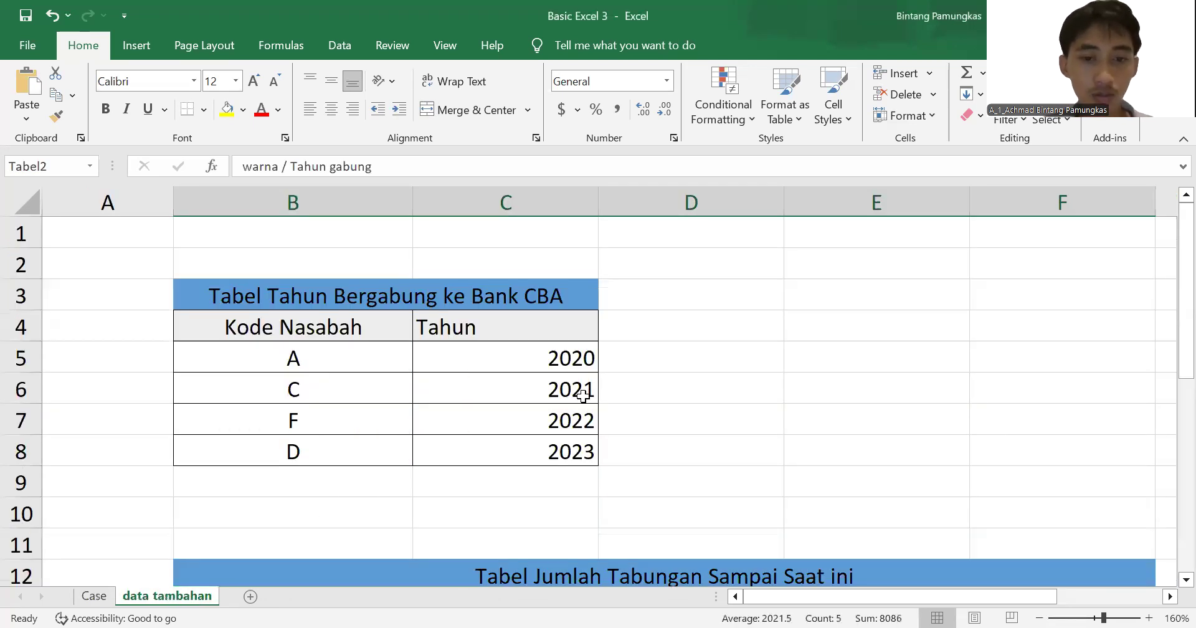
scroll(583, 395, "down", 5)
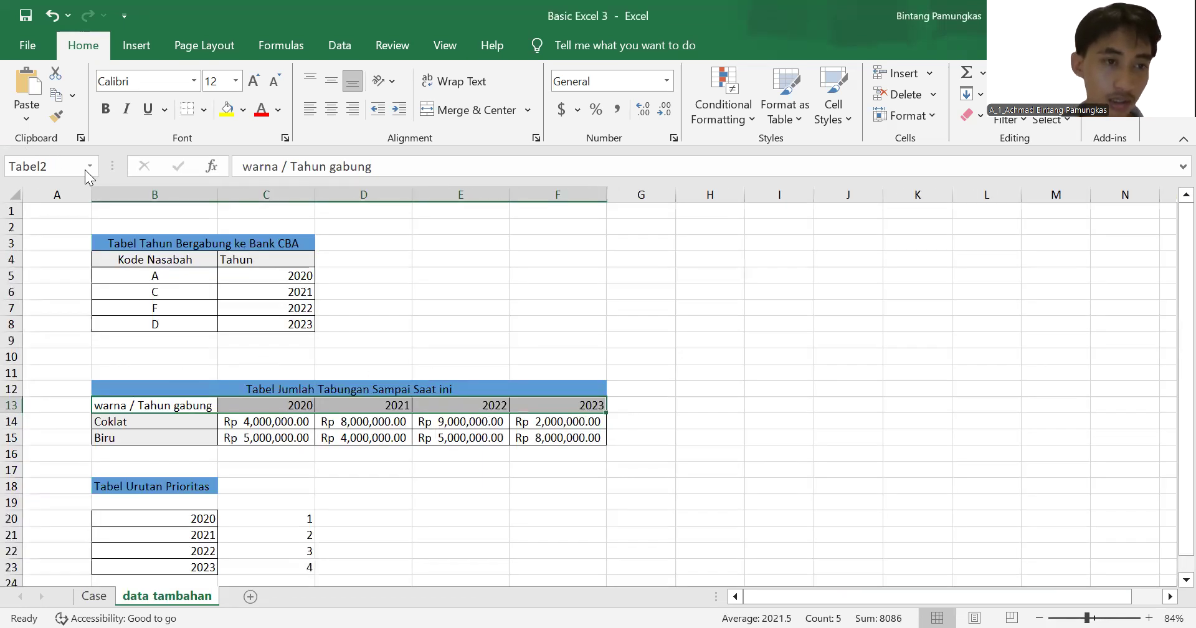
left_click(88, 167)
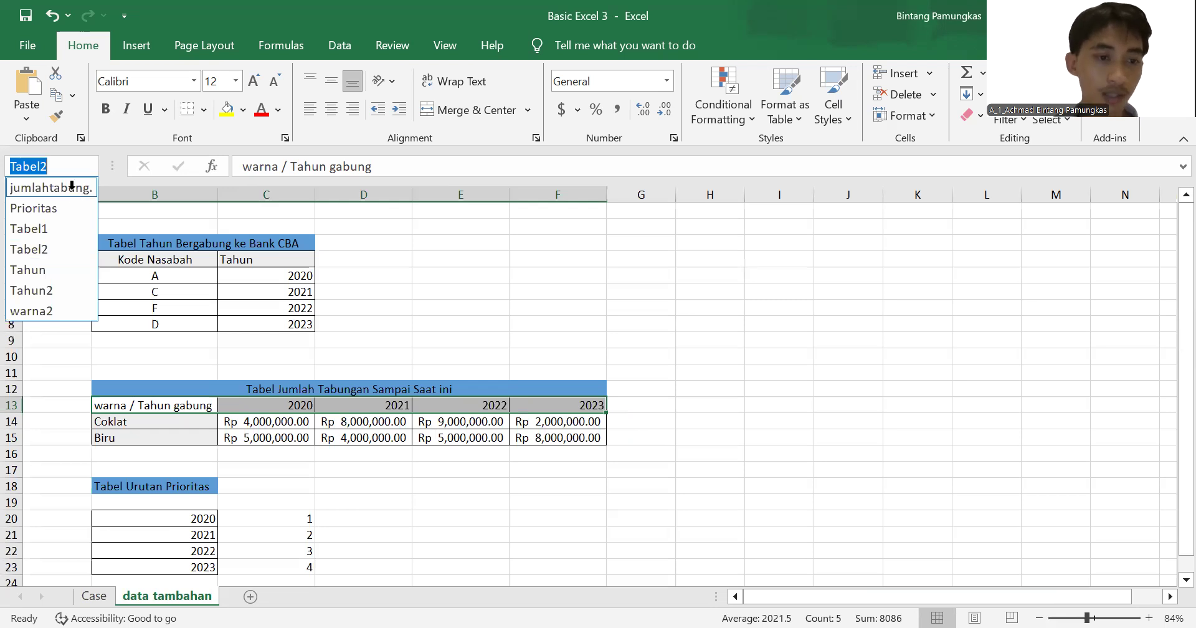
left_click(72, 185)
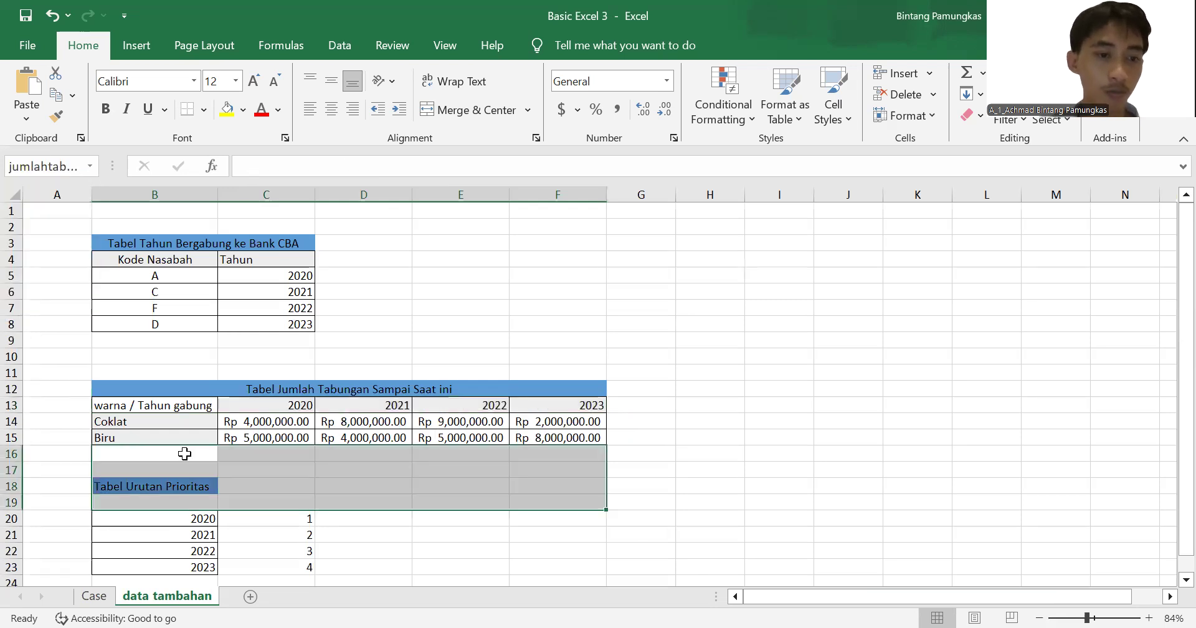
left_click(91, 167)
left_click(69, 212)
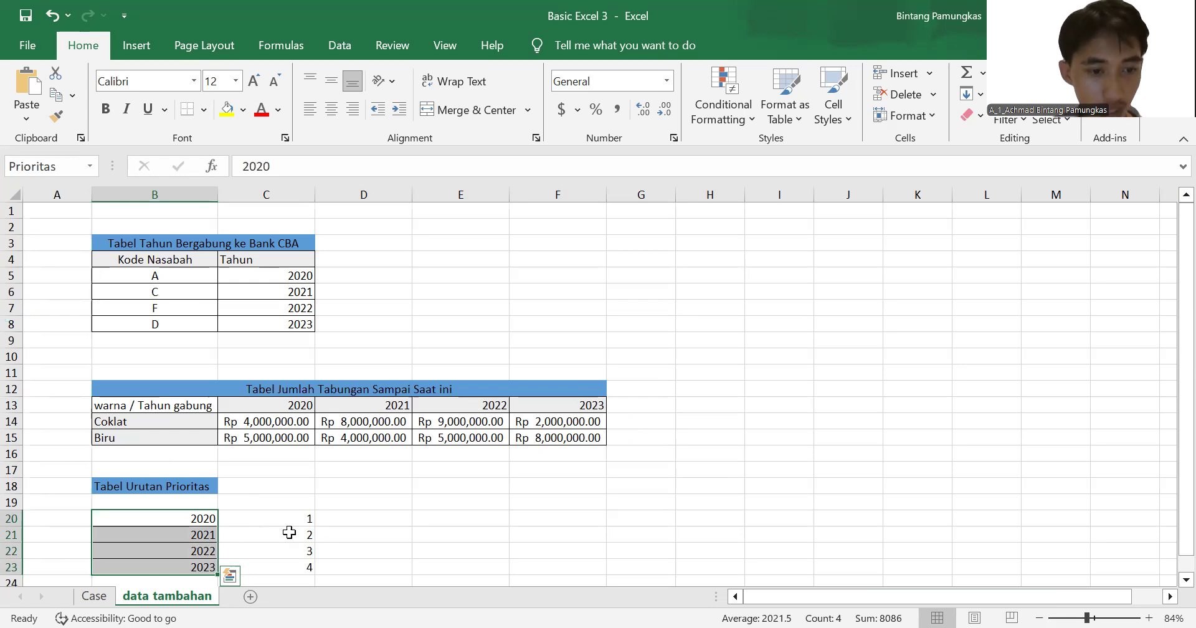
left_click(90, 166)
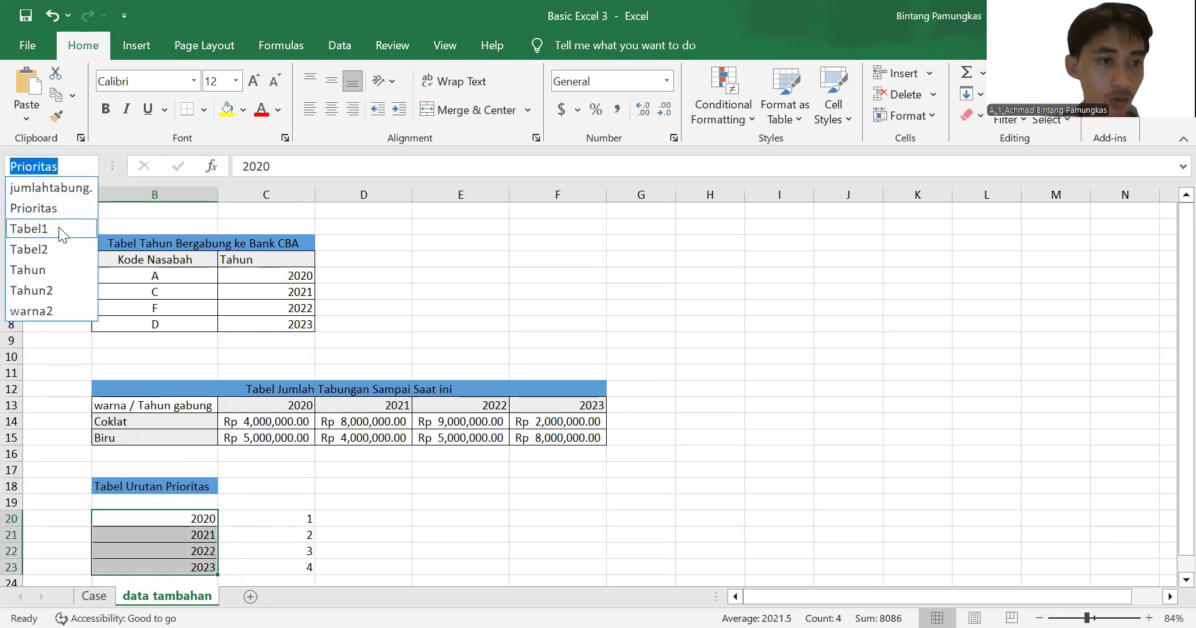
left_click(59, 227)
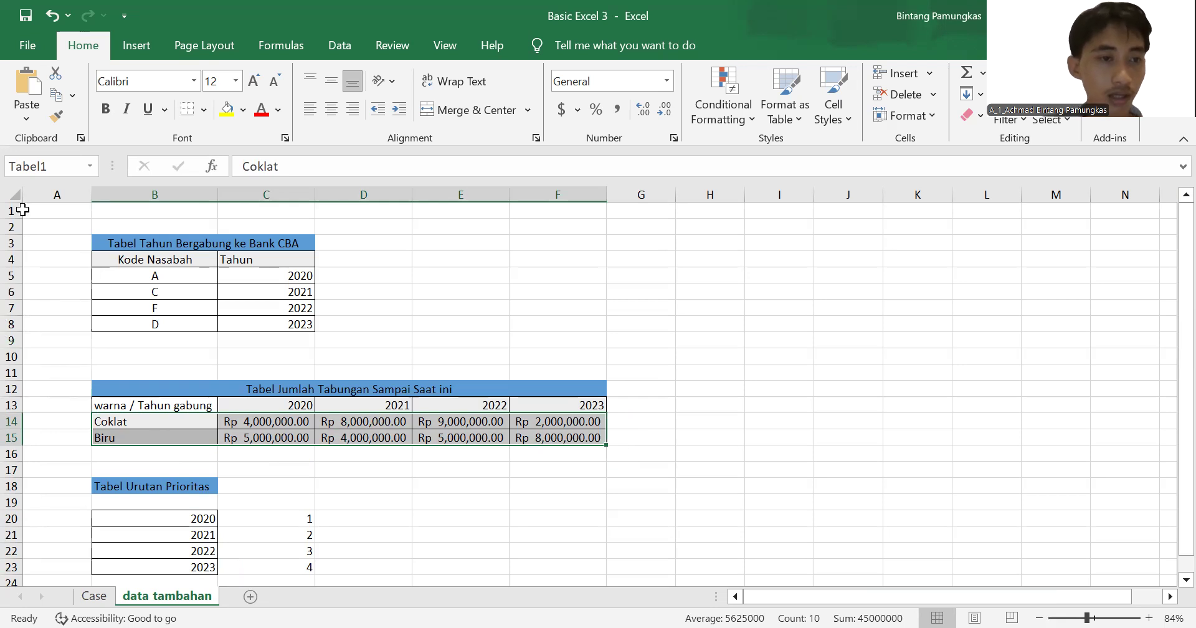
left_click(90, 166)
left_click(47, 247)
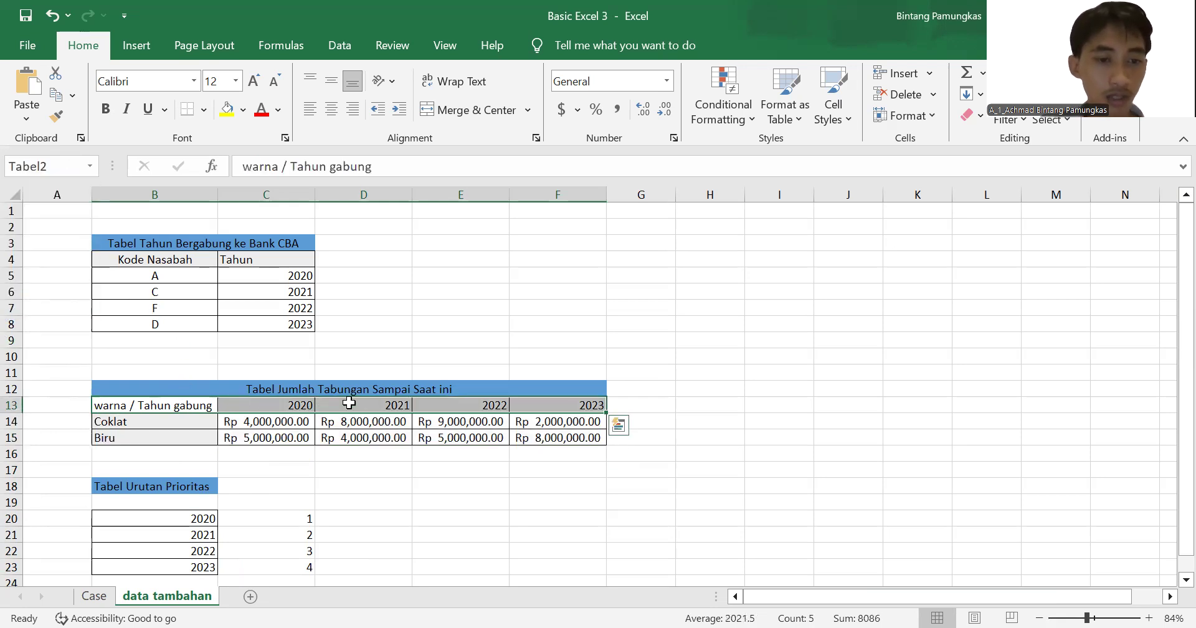
left_click(90, 166)
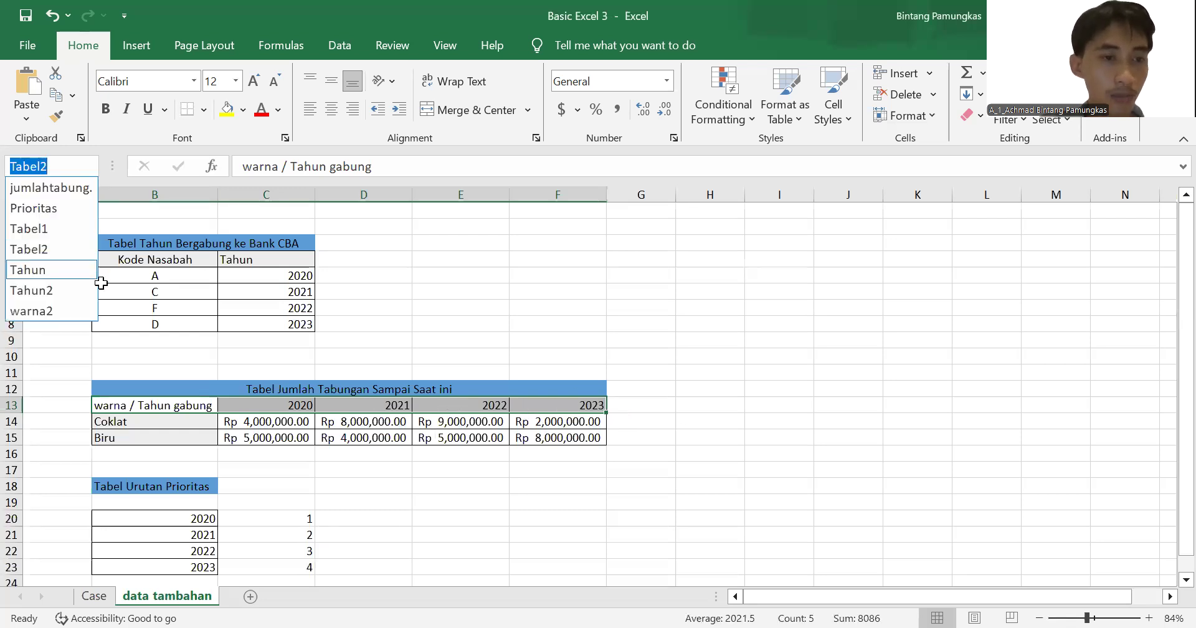
left_click(95, 274)
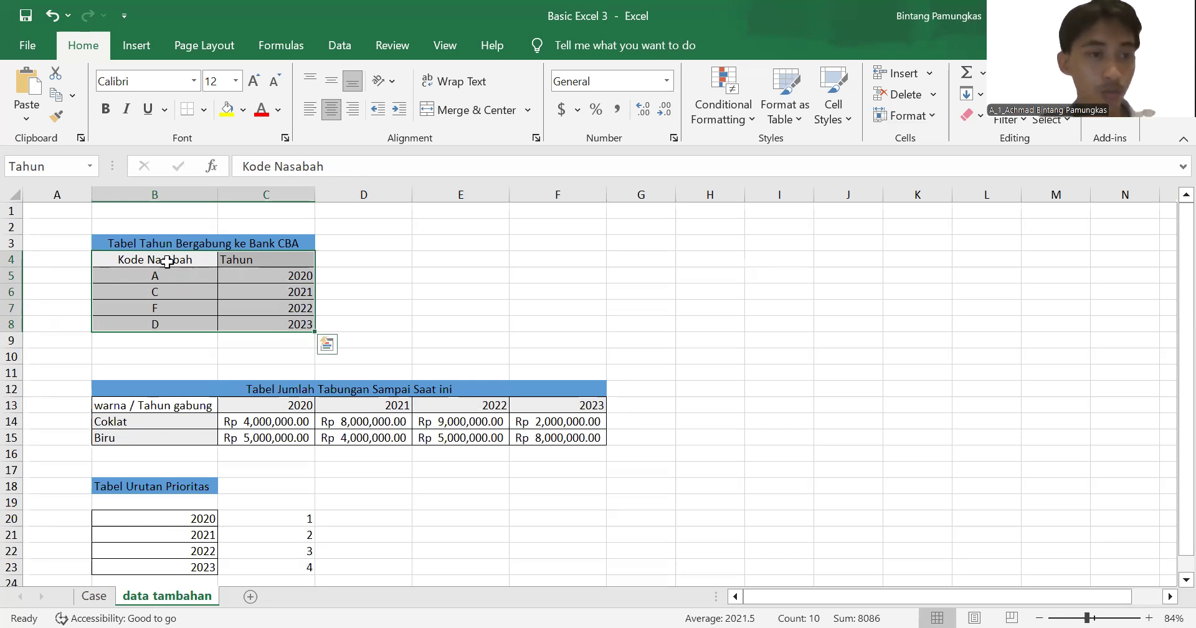
left_click(90, 166)
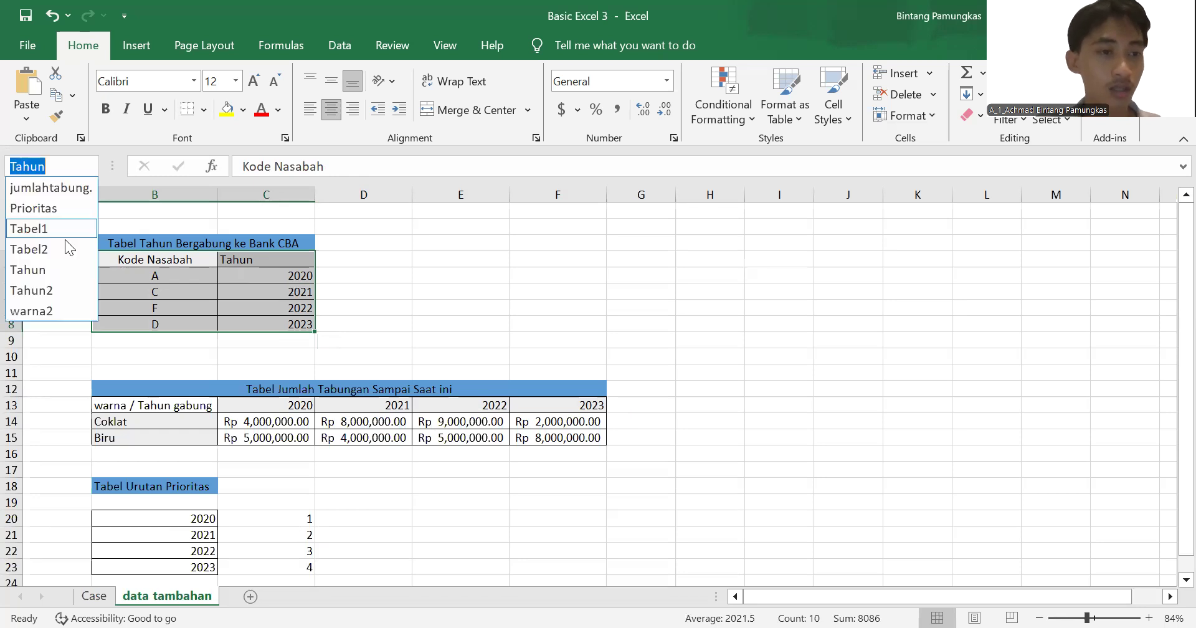
Step: Check which cells the named ranges Tahun2 and warna2 cover on the data tambahan sheet
left_click(59, 285)
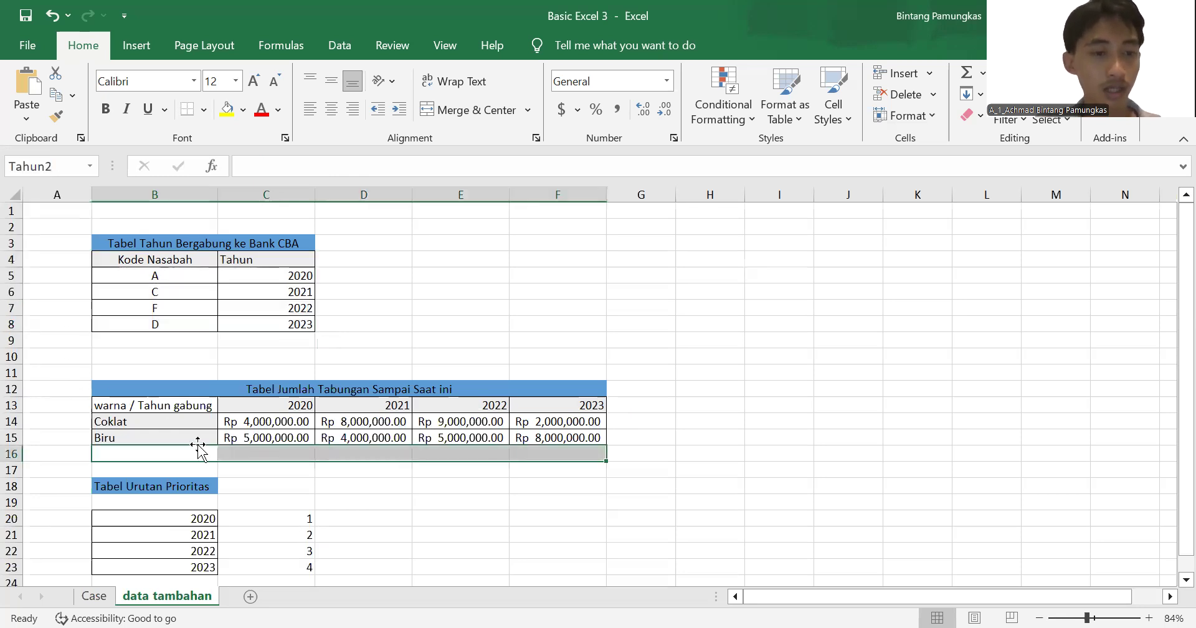
left_click(84, 169)
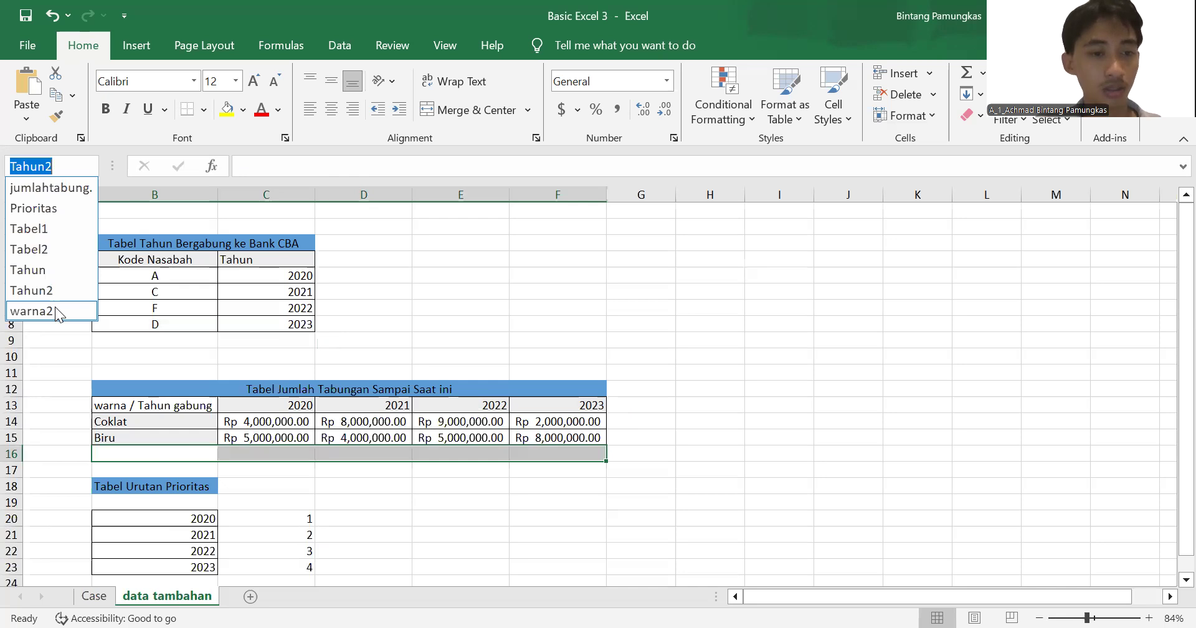
left_click(55, 309)
Step: Start a VLOOKUP formula in cell J6 of the Case sheet, using RIGHT(Case!C6,1) as the lookup value
left_click(95, 596)
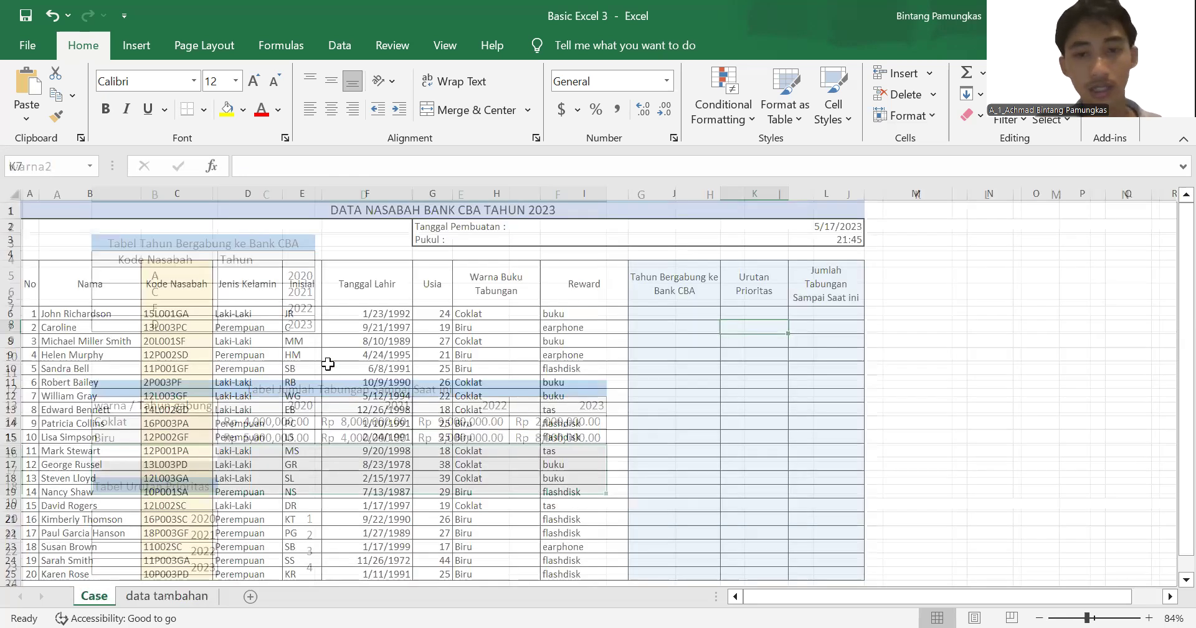
left_click(667, 311)
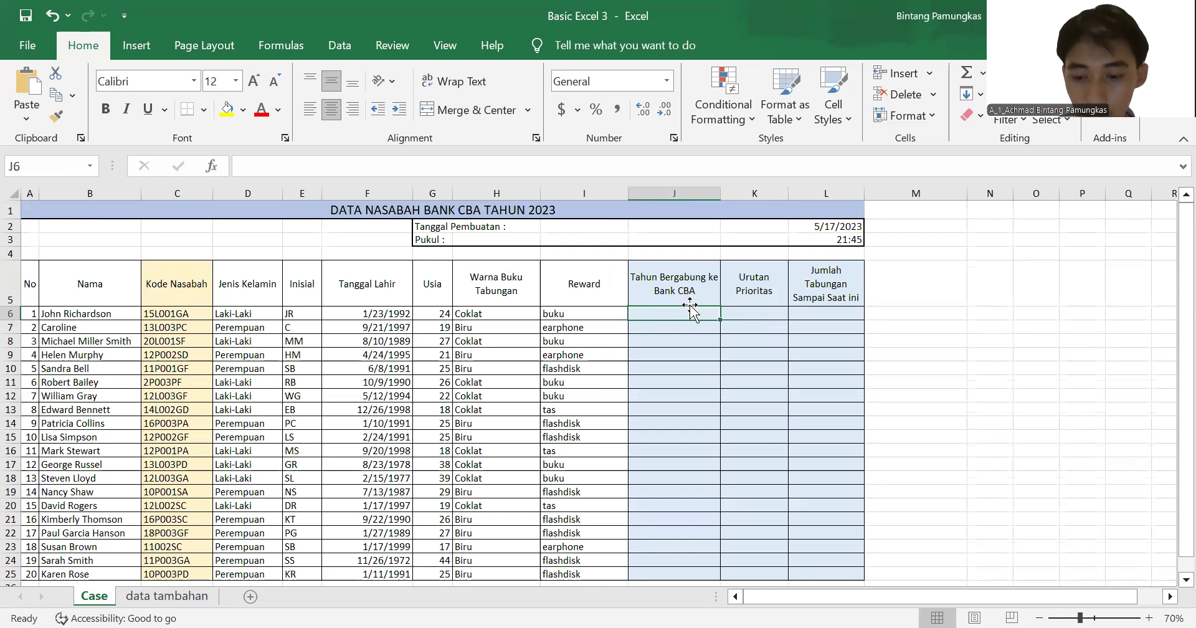
type("=")
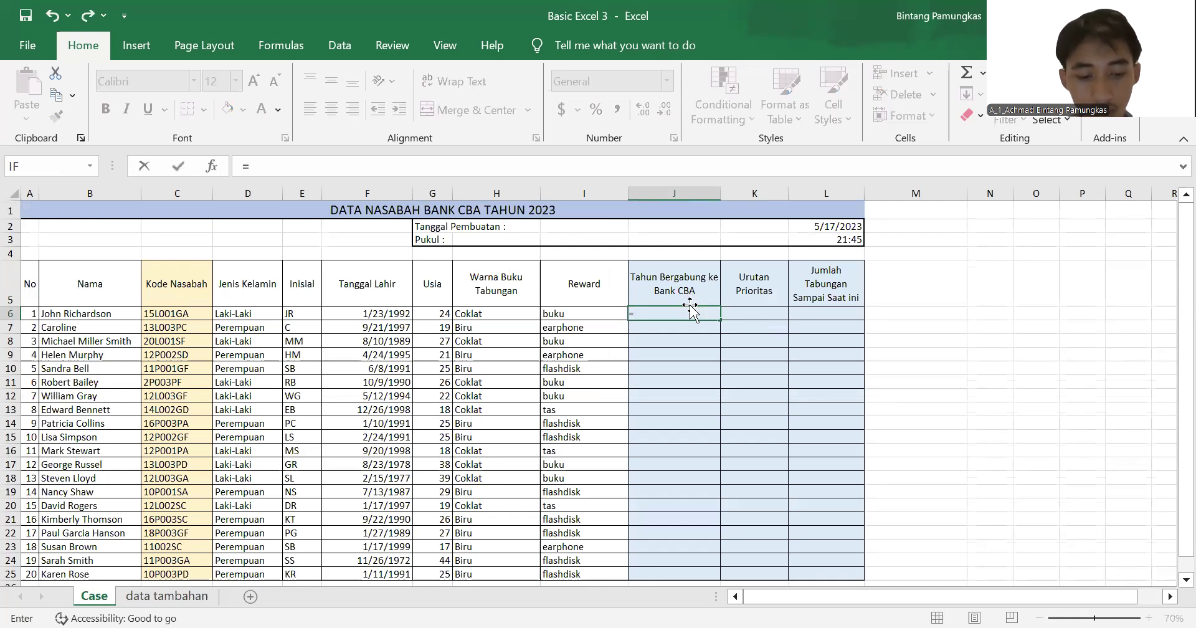
type("VLOOK")
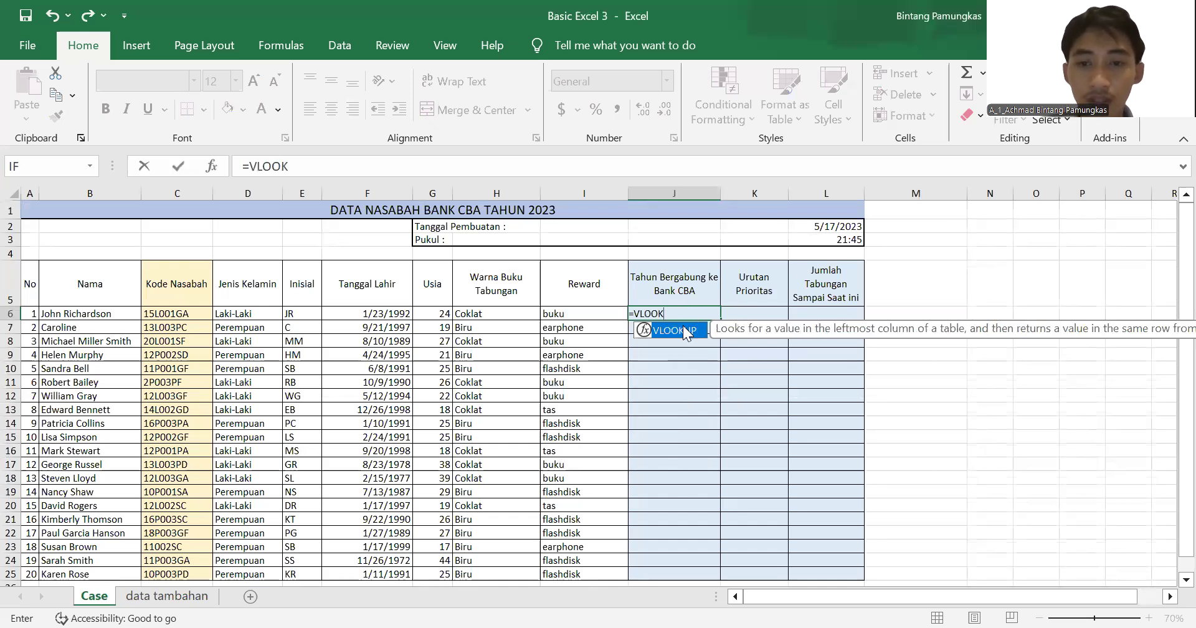
double_click(685, 332)
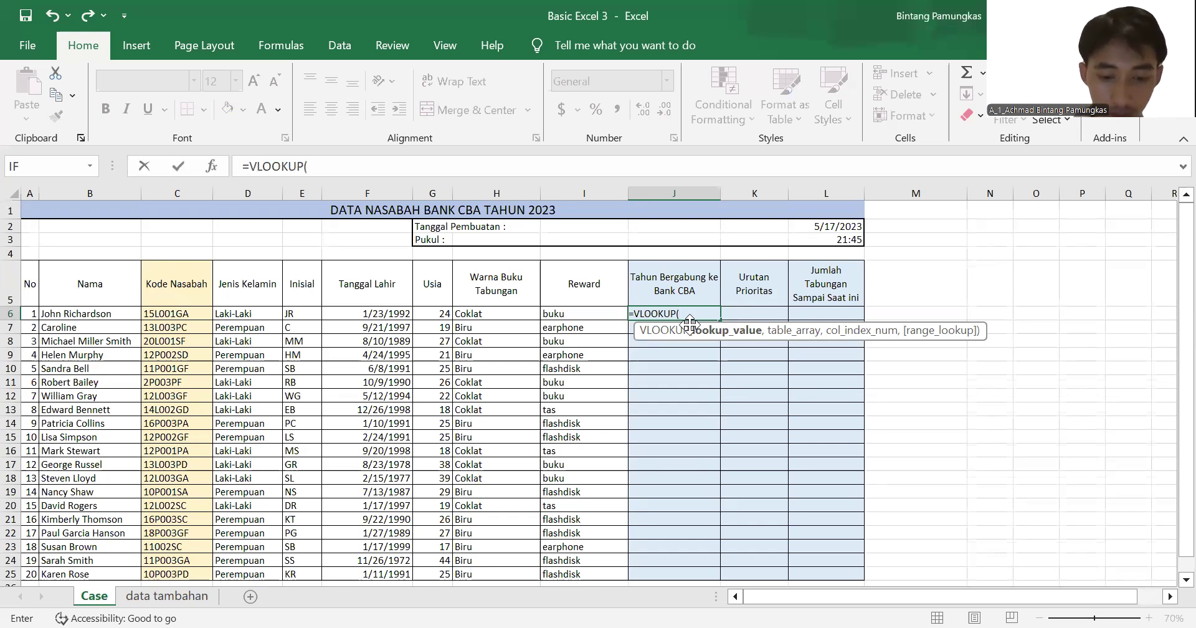
type("RIGH")
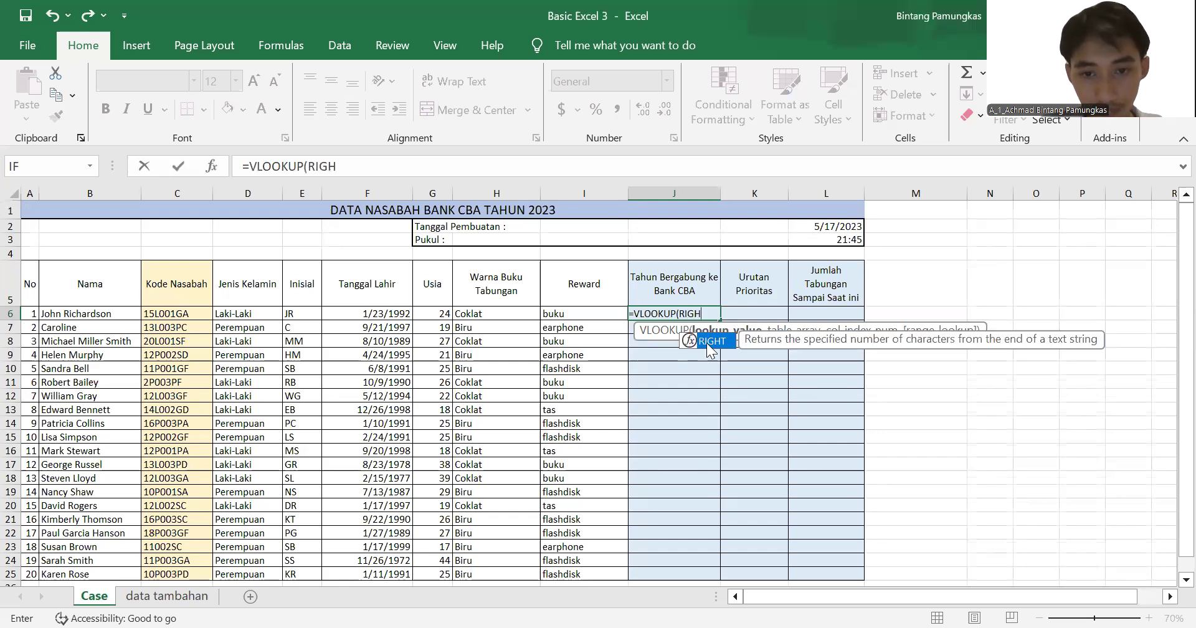
double_click(702, 341)
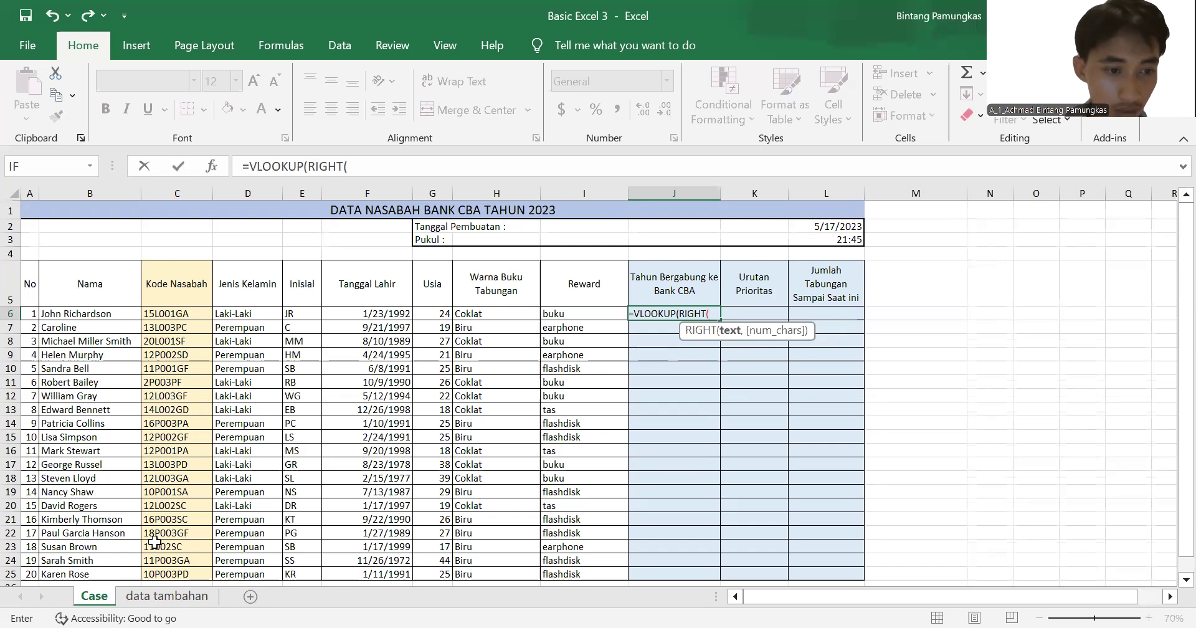
left_click(163, 600)
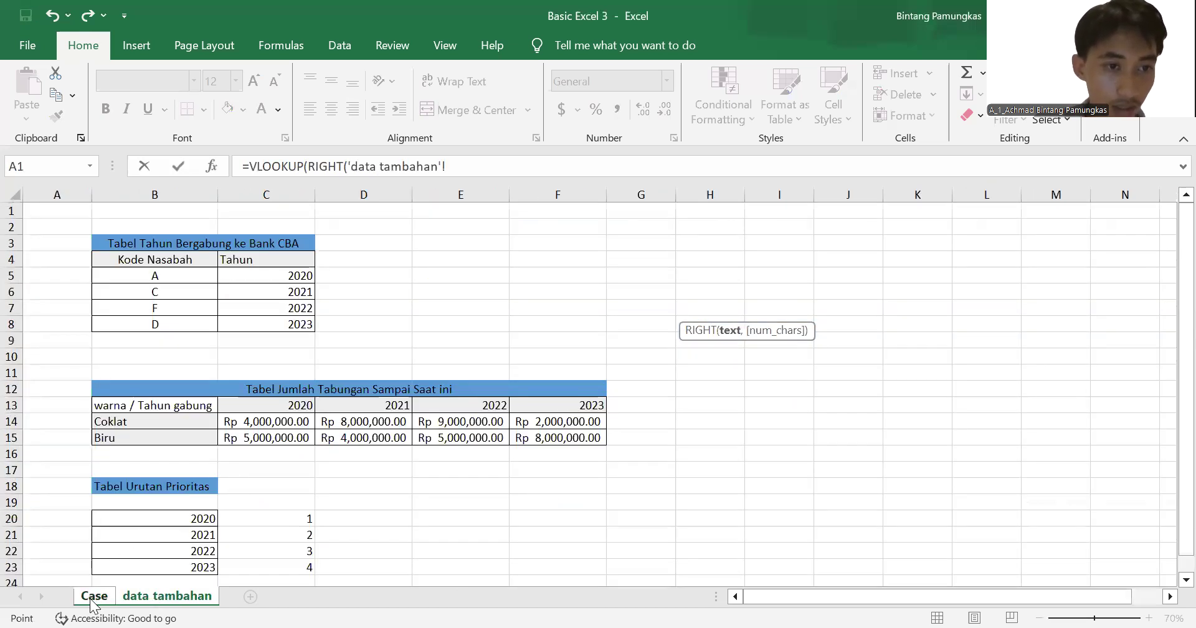
left_click(92, 598)
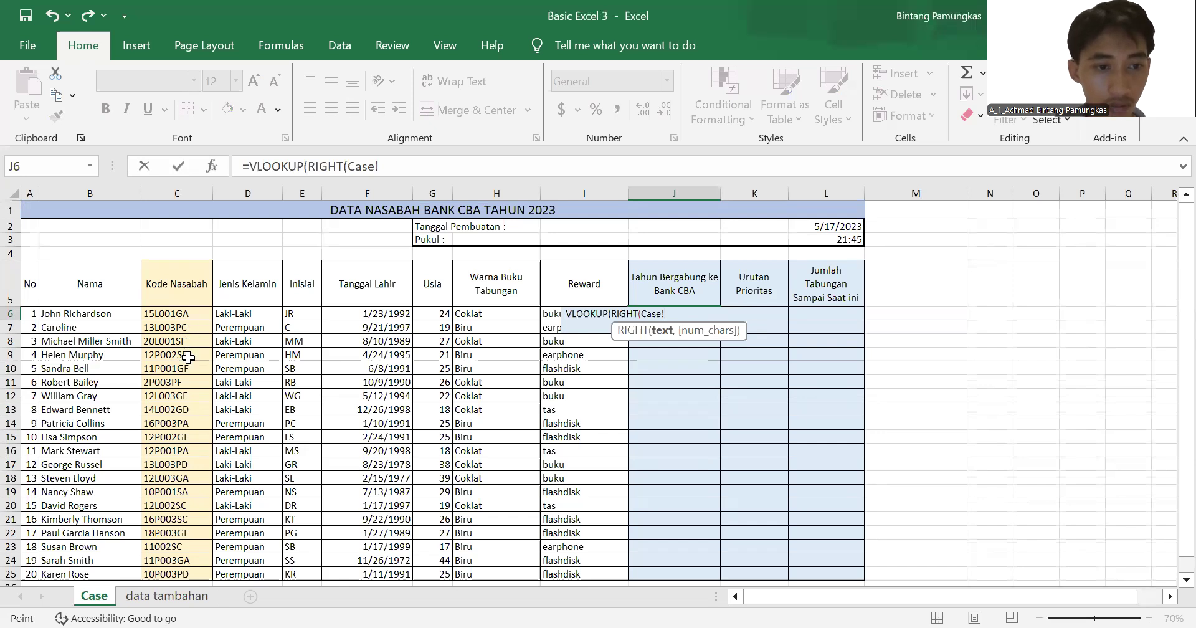
left_click(200, 314)
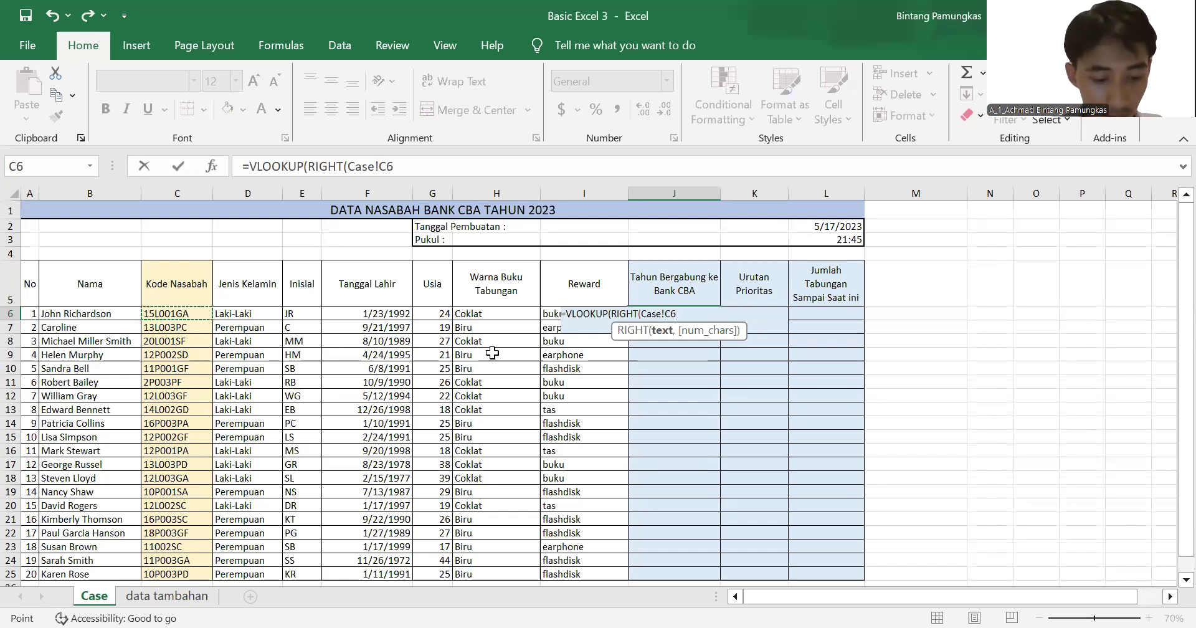
type(",1")
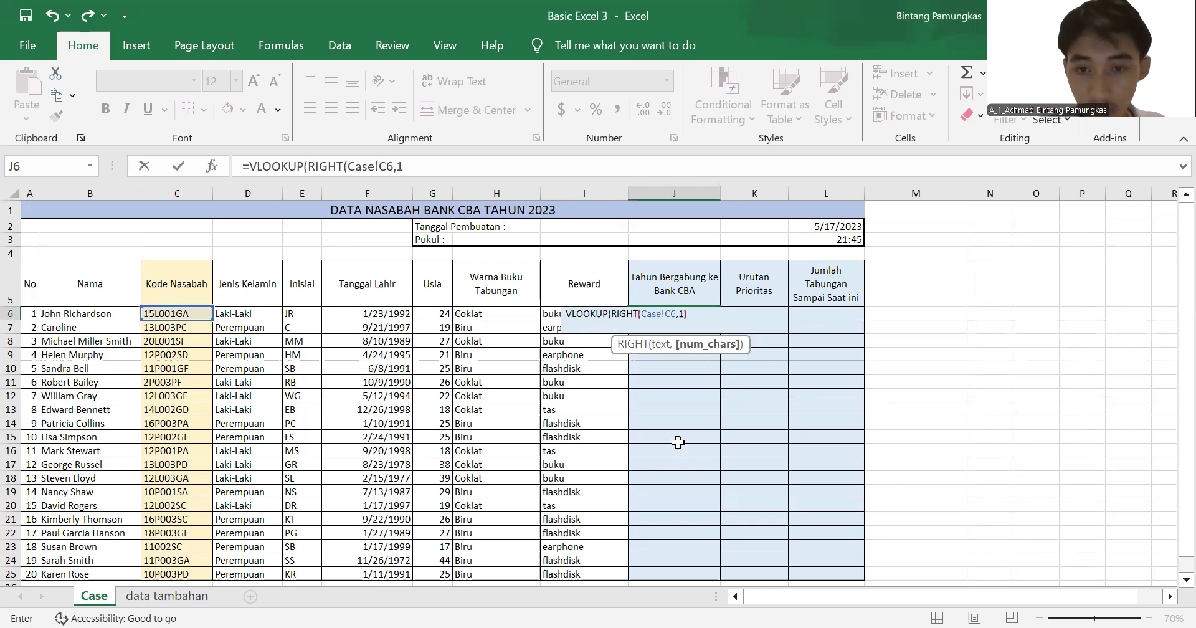
Step: Complete the VLOOKUP in J6 with the named range Tahun as table array, column index 2 and range lookup 0
type(",")
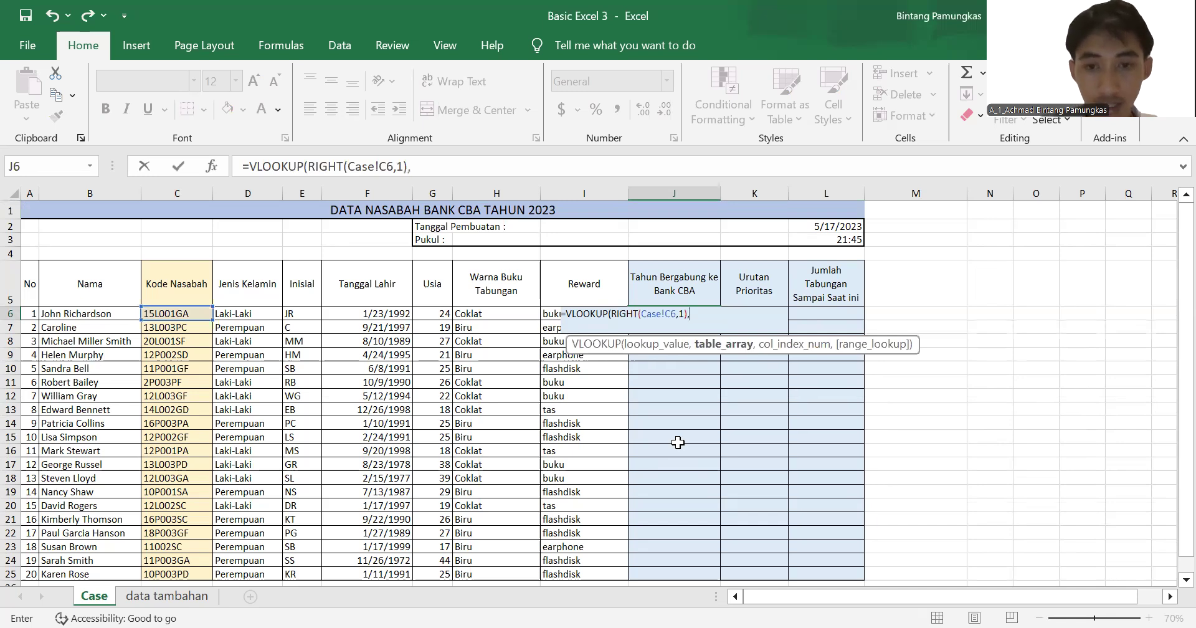
type("TAH")
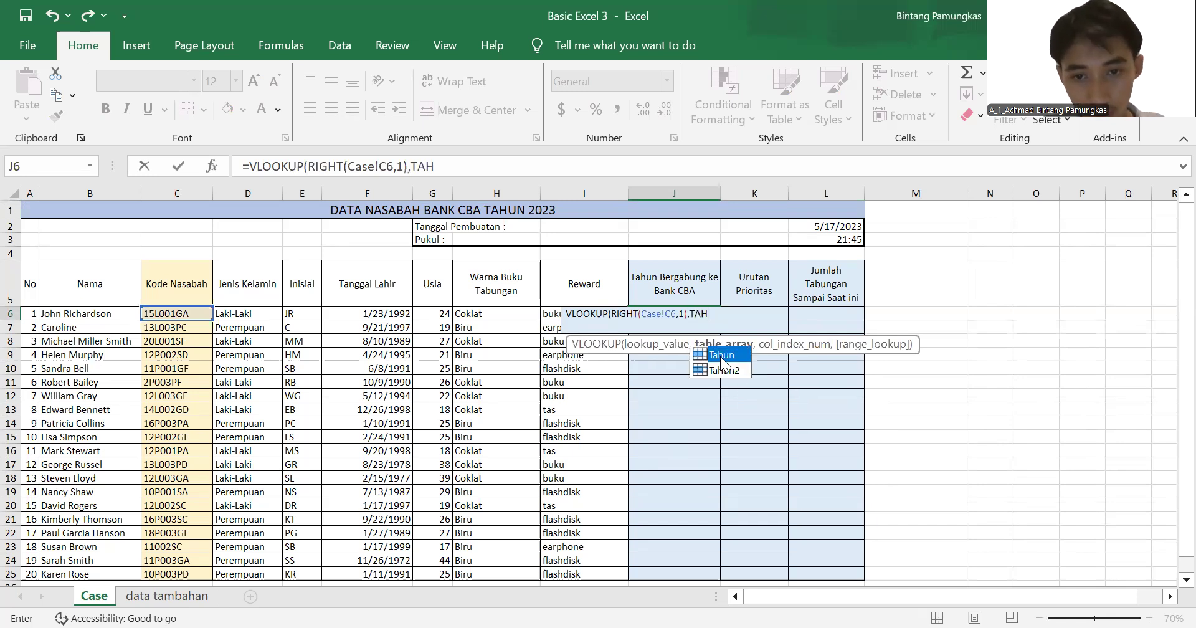
double_click(720, 356)
double_click(720, 357)
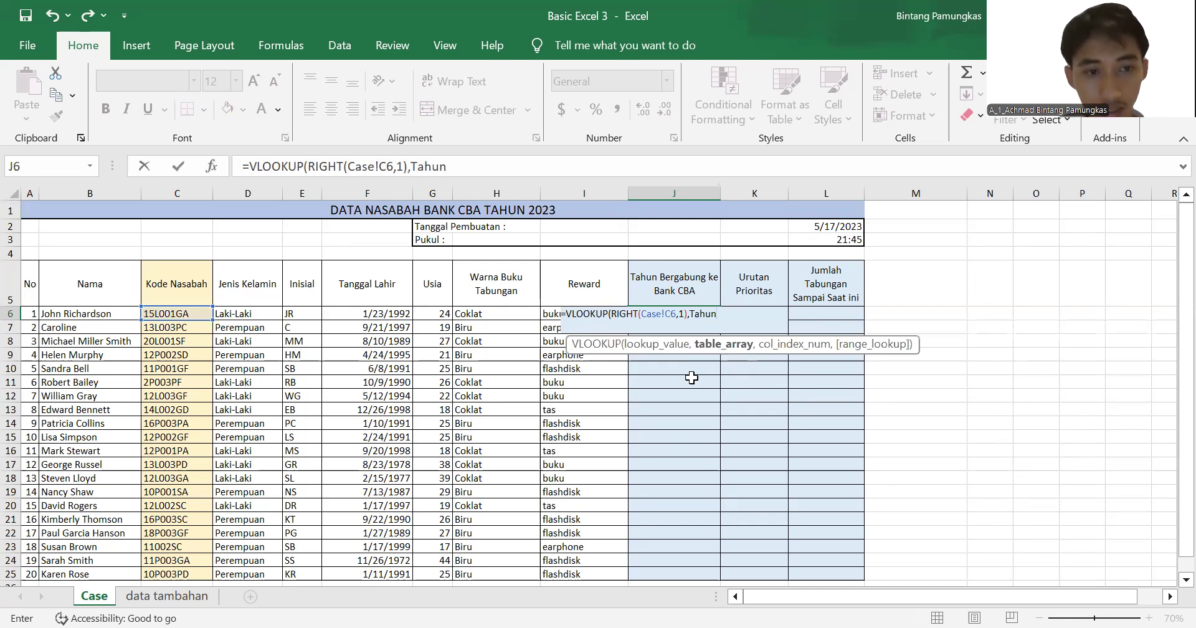
type(",")
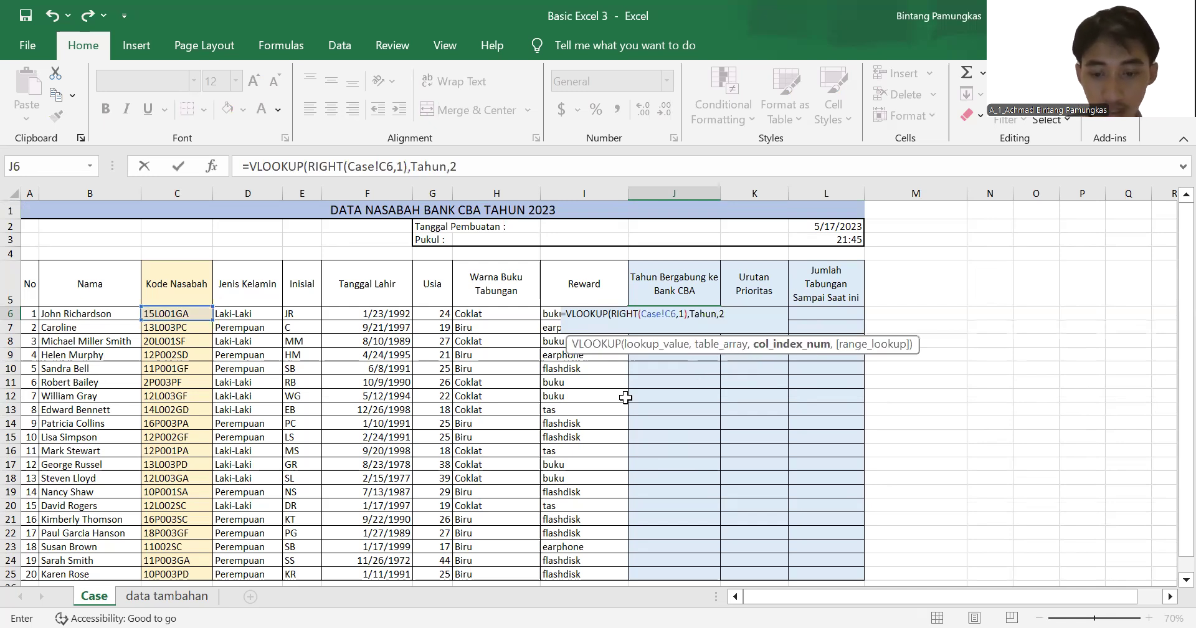
type("2,0")
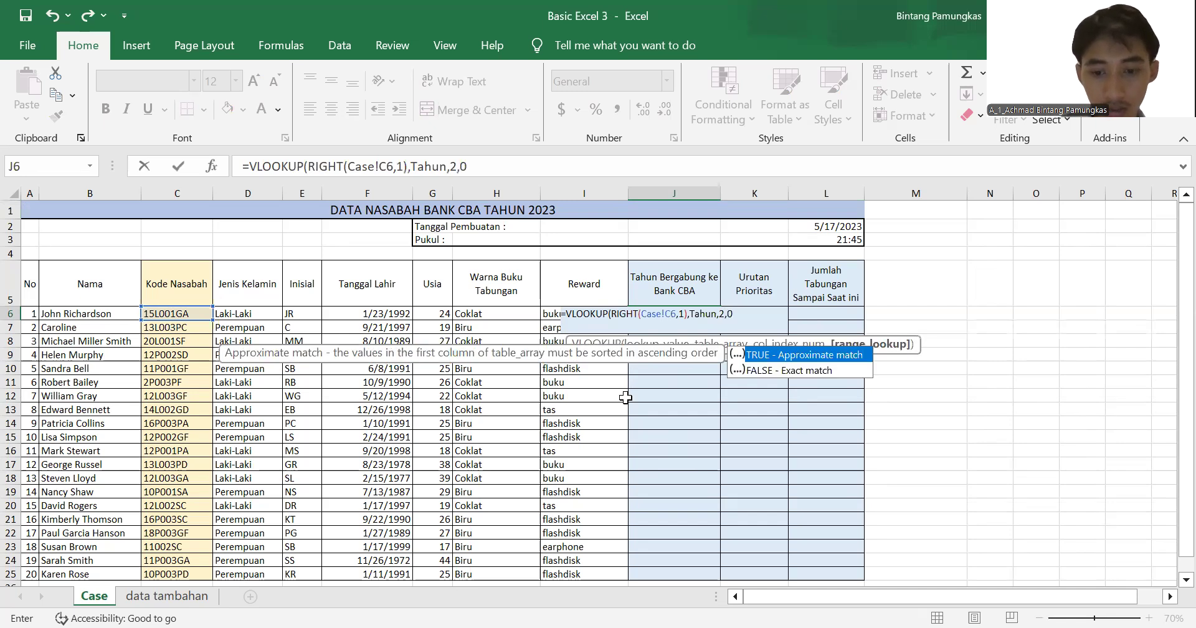
key("Return")
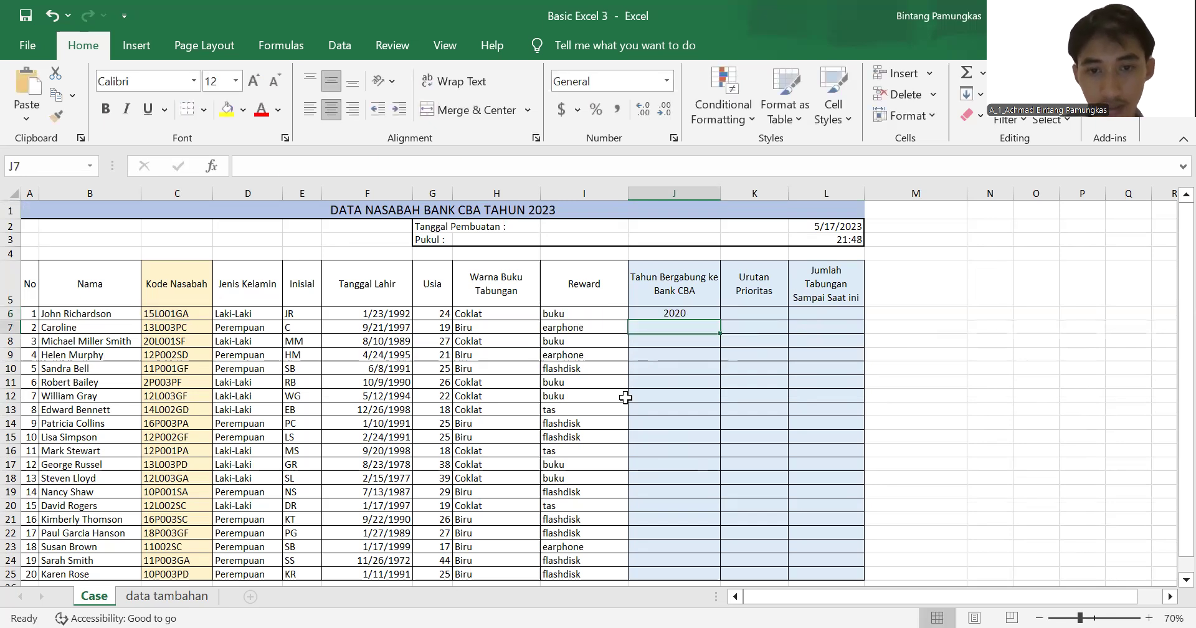
Step: Fill the VLOOKUP formula from J6 down the Tahun Bergabung ke Bank CBA column to row 25
left_click(711, 312)
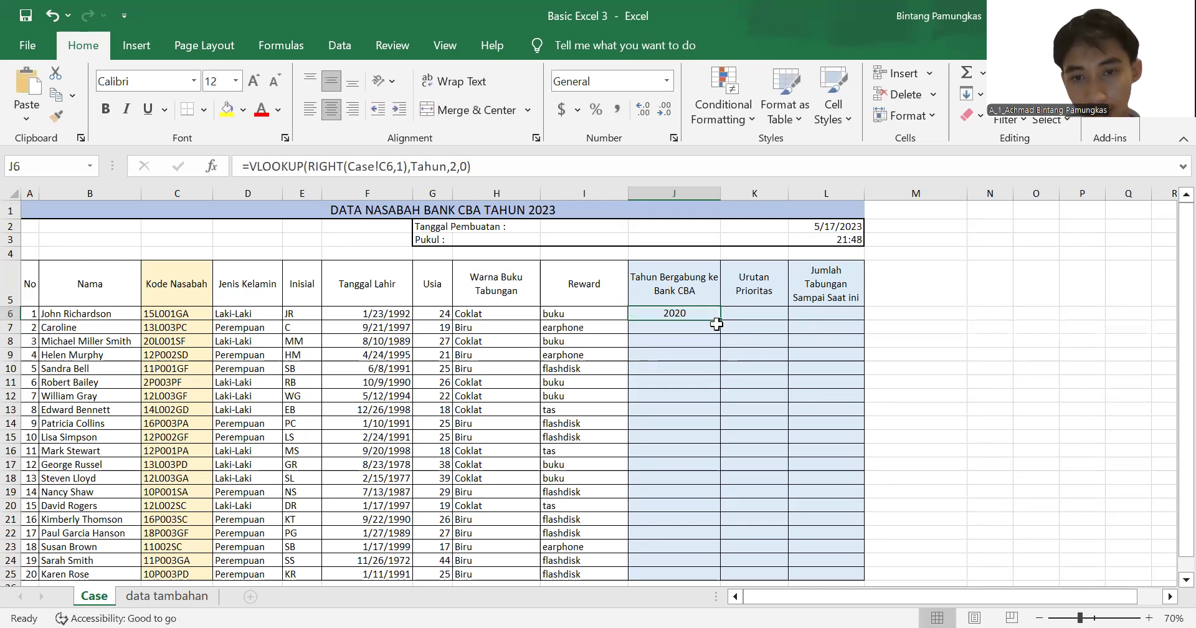
double_click(719, 321)
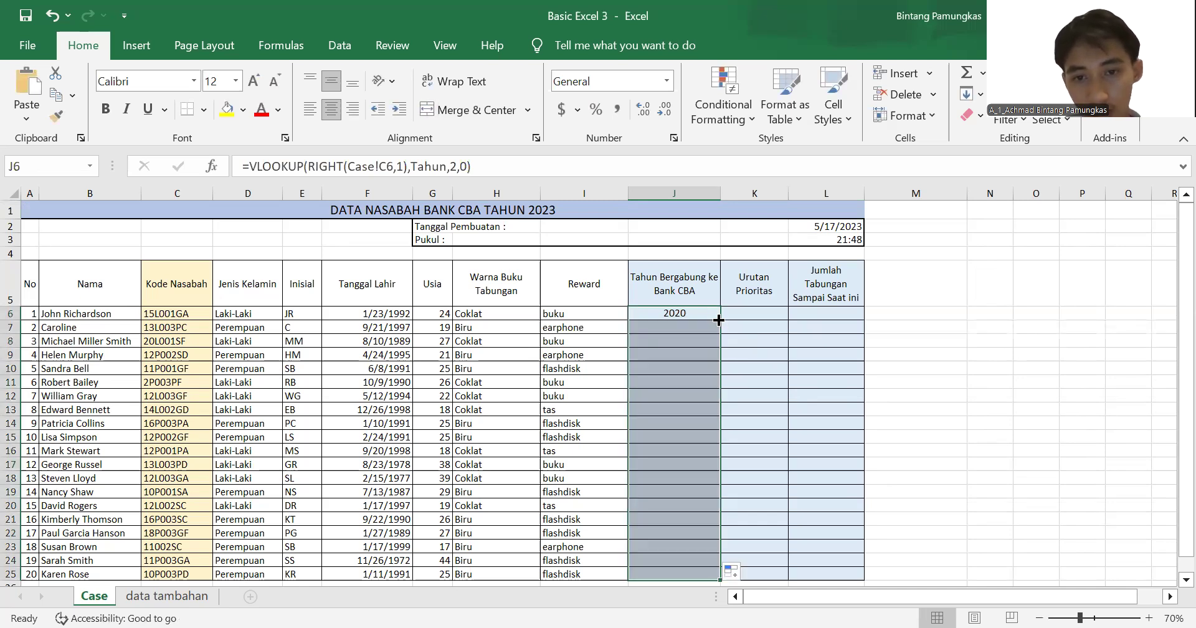
scroll(692, 446, "down", 3)
scroll(694, 439, "up", 2)
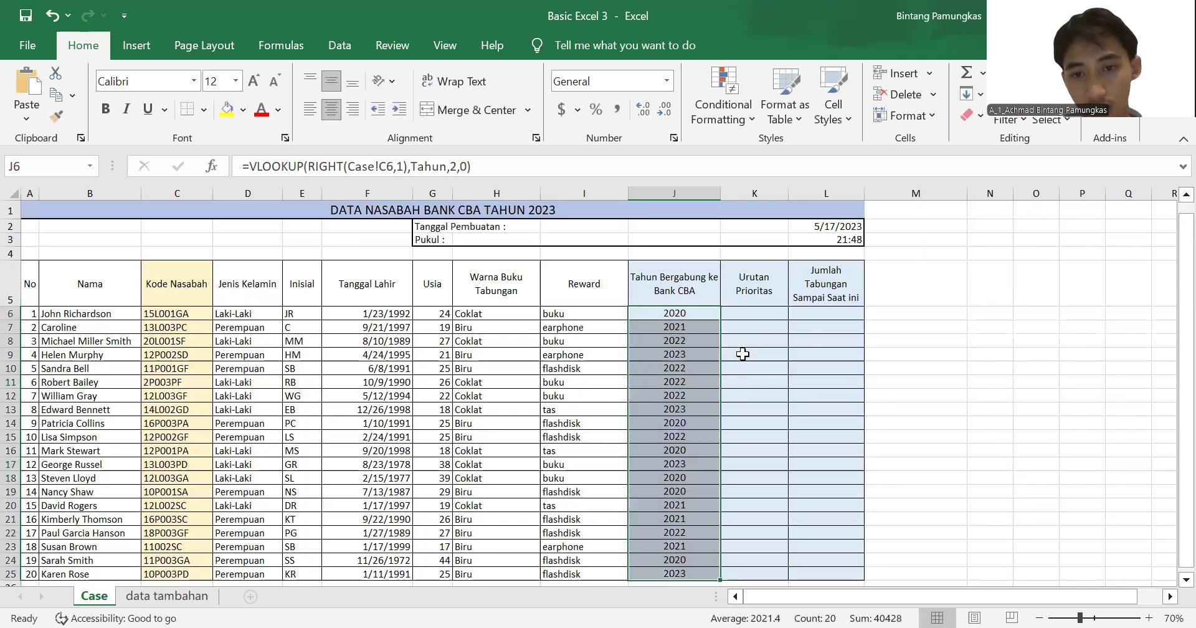
left_click(758, 313)
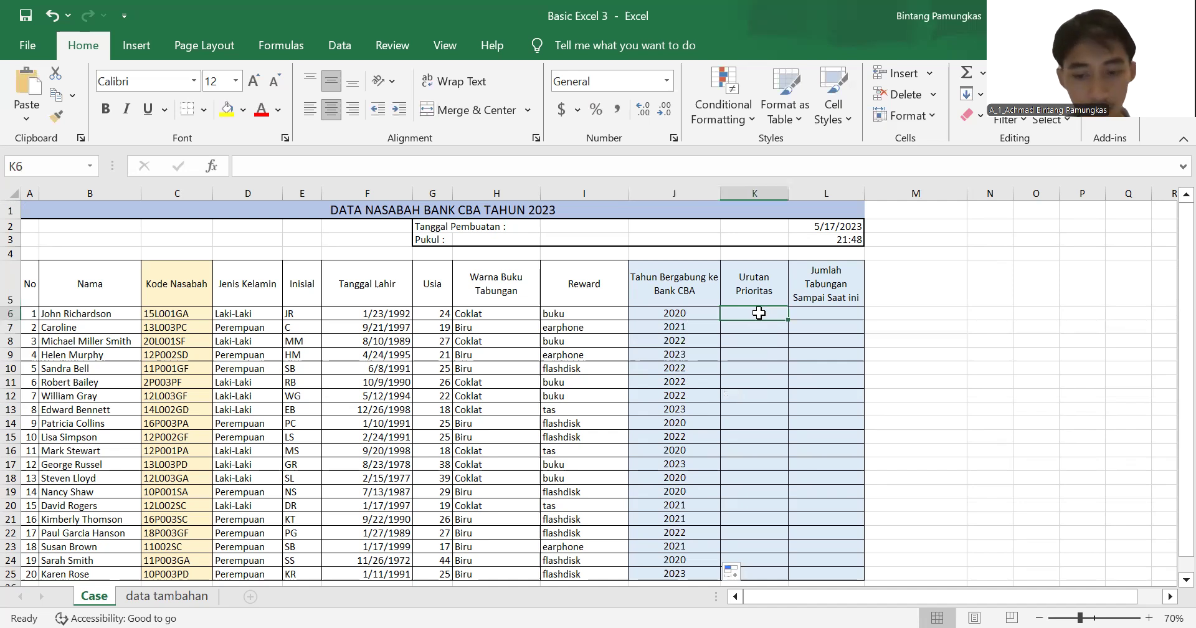
type("=")
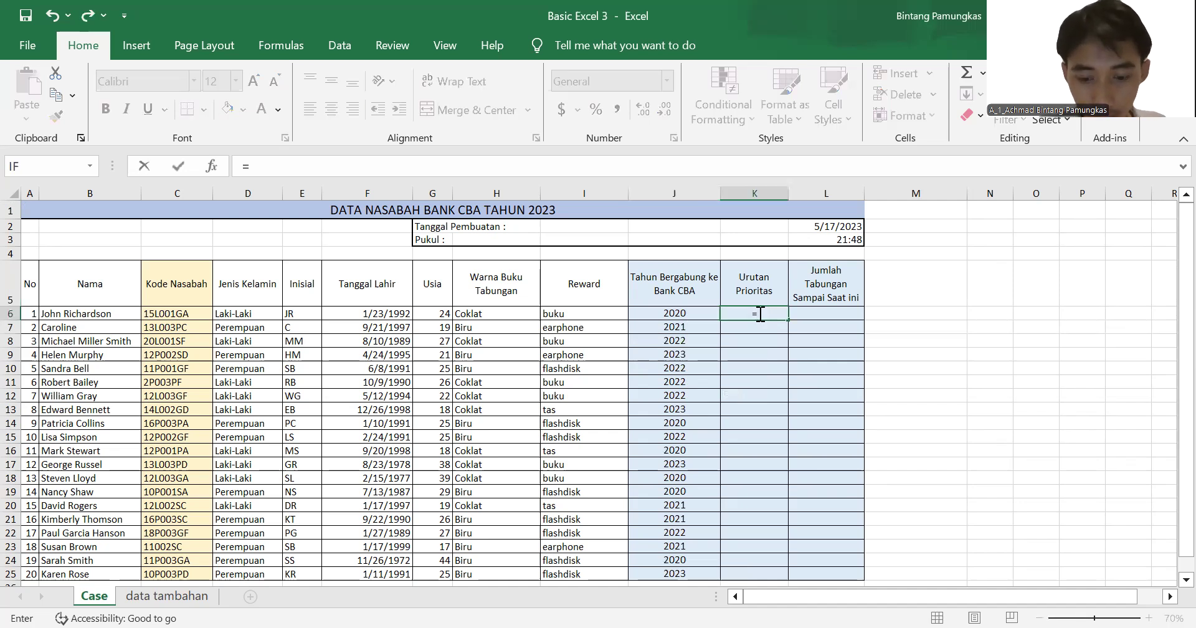
type("MAT")
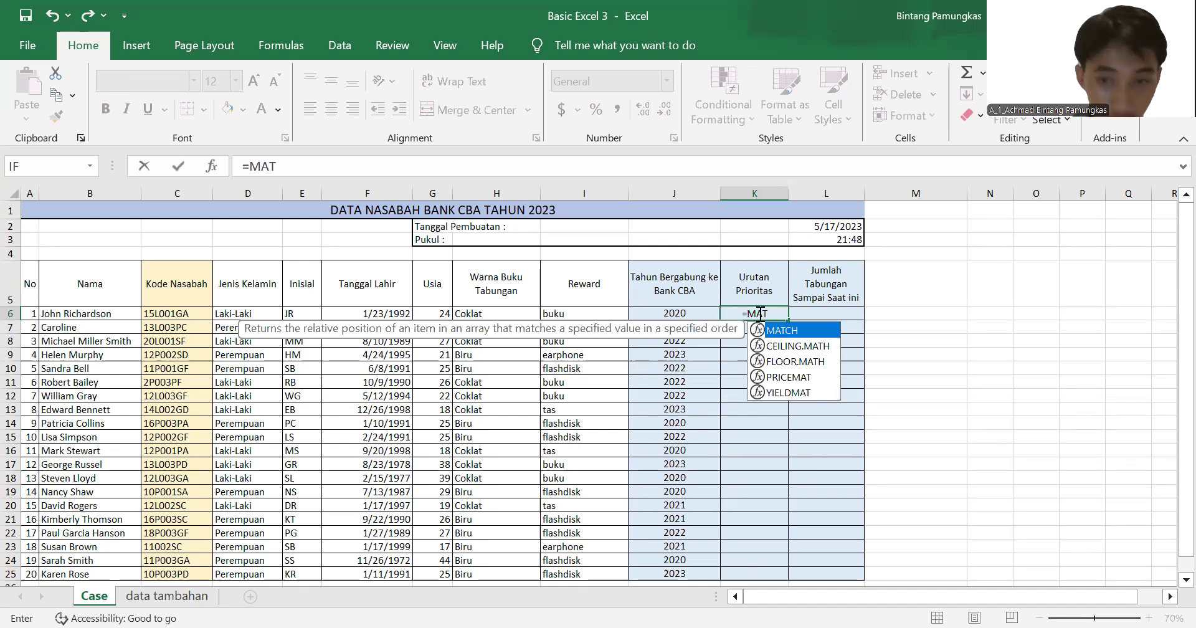
type("CH(")
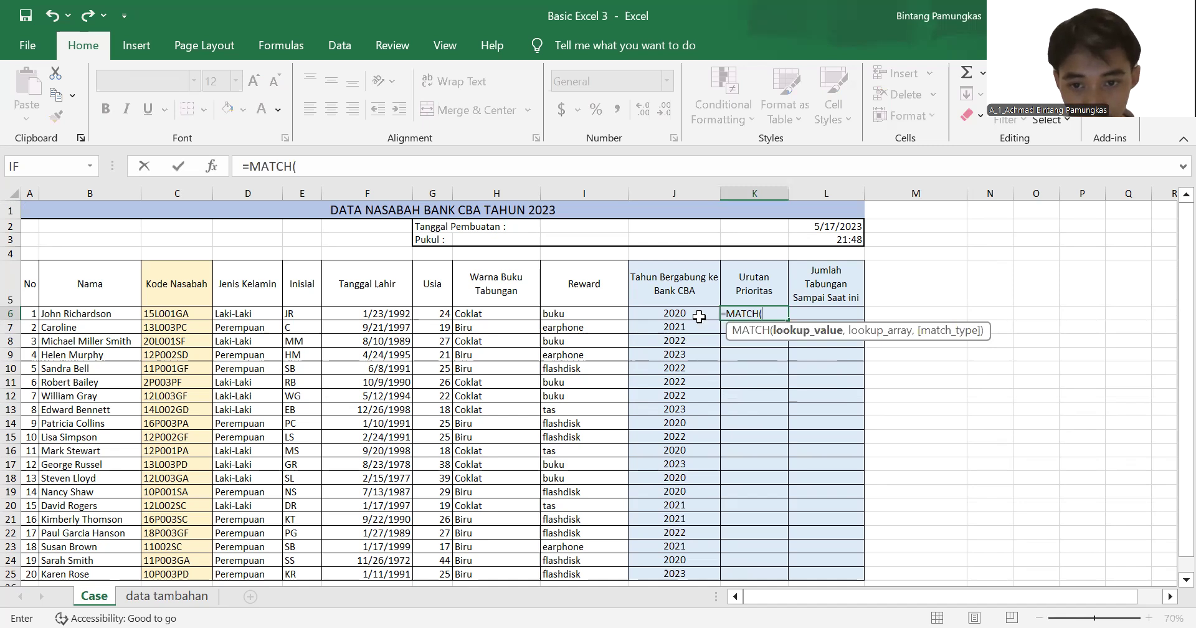
left_click(186, 596)
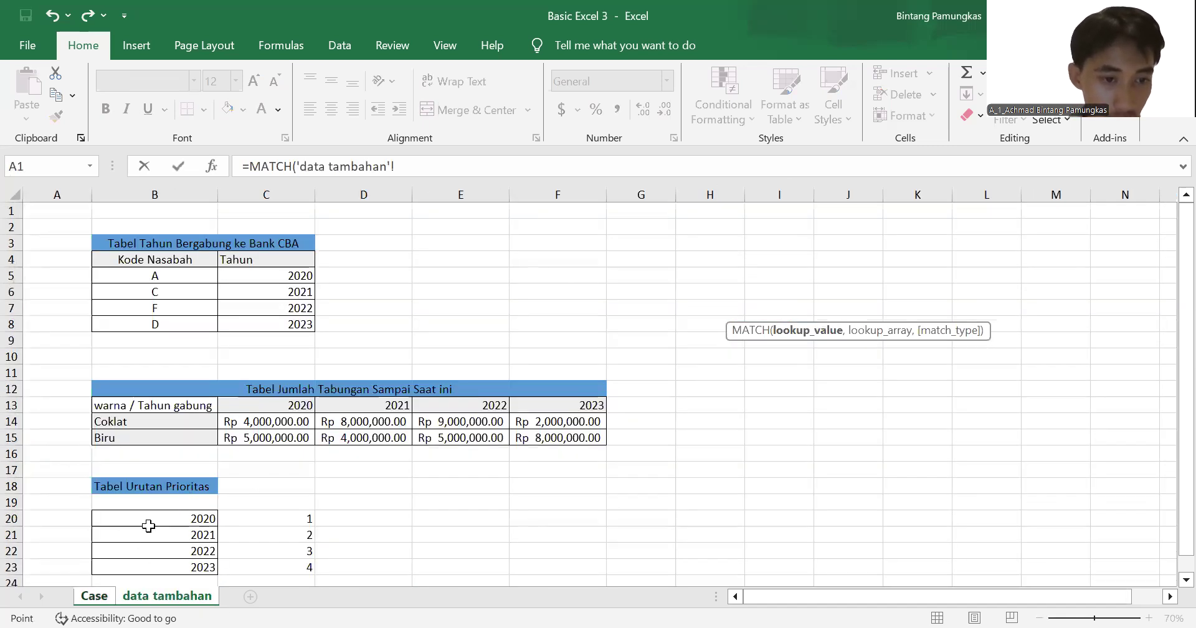
left_click(93, 596)
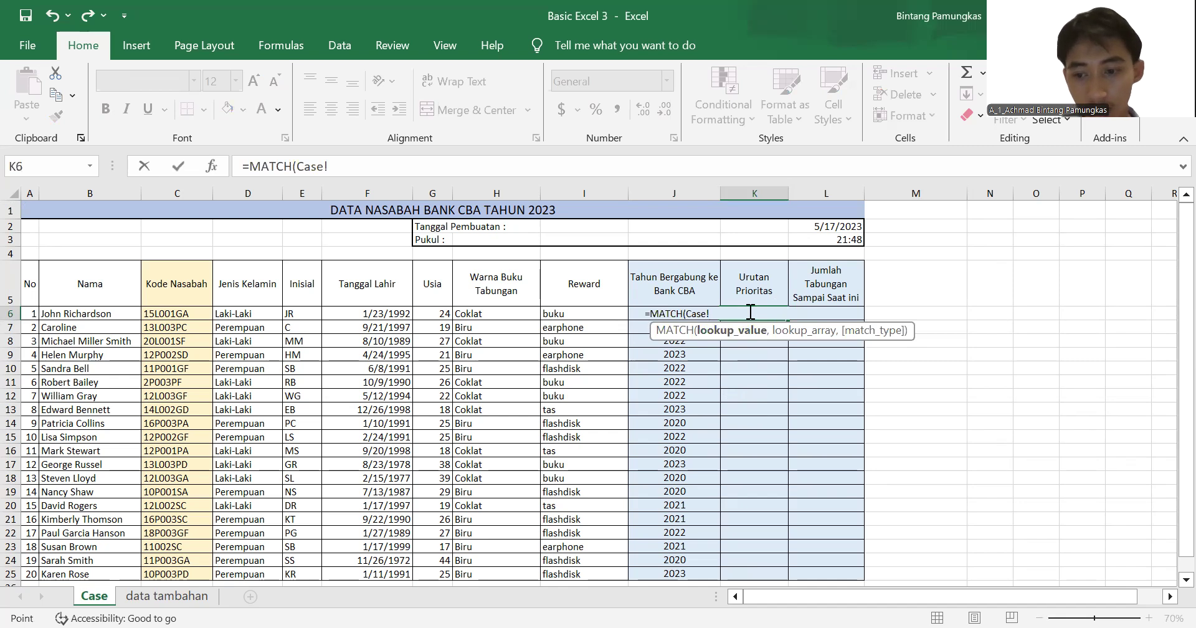
key("BackSpace")
key("BackSpace")
key("BackSpace")
key("BackSpace")
key("BackSpace")
left_click(747, 368)
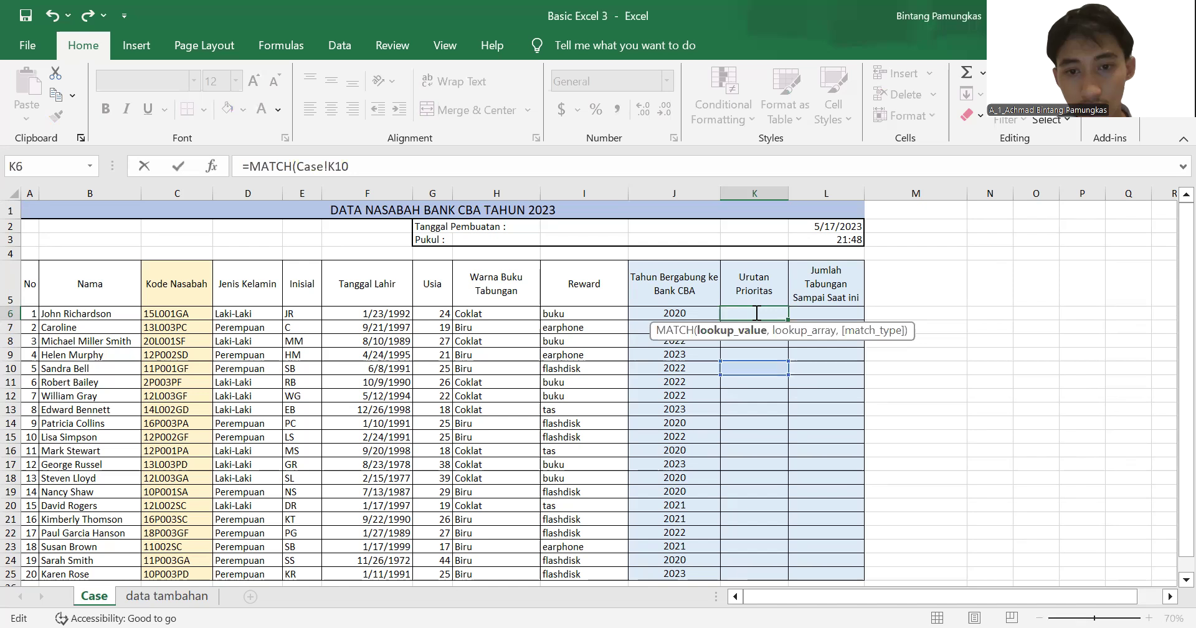
key("Escape")
Step: Enter a MATCH formula in K6 with J6 as lookup value, the named range Prioritas as lookup array and match type 0
left_click(745, 304)
left_click(751, 311)
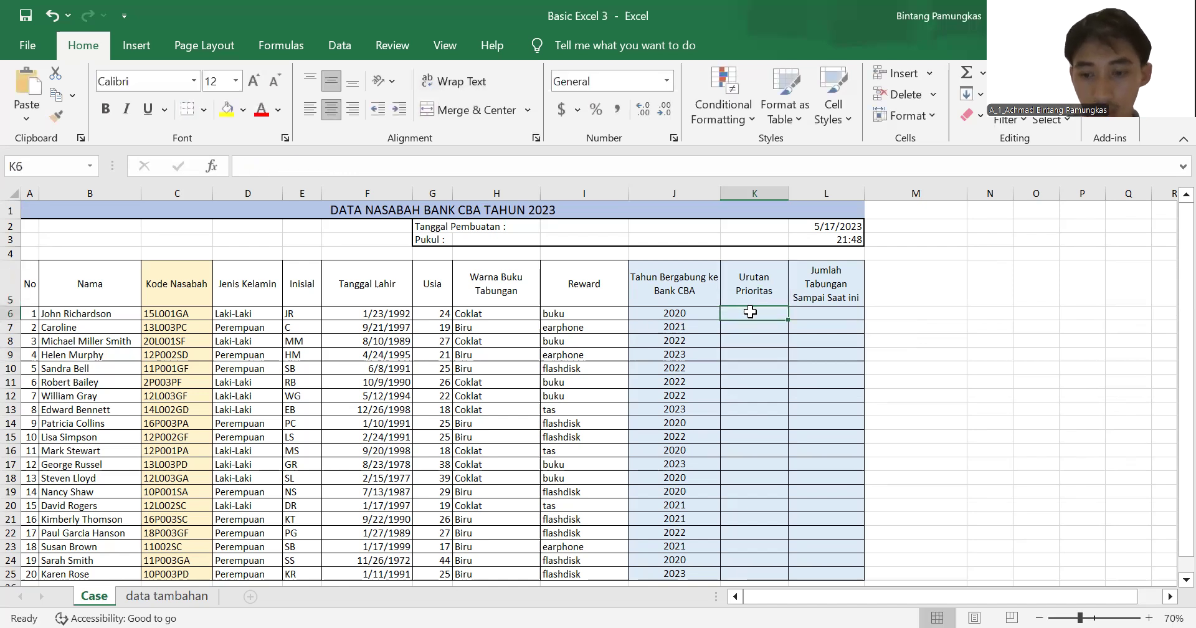
type("=MAT")
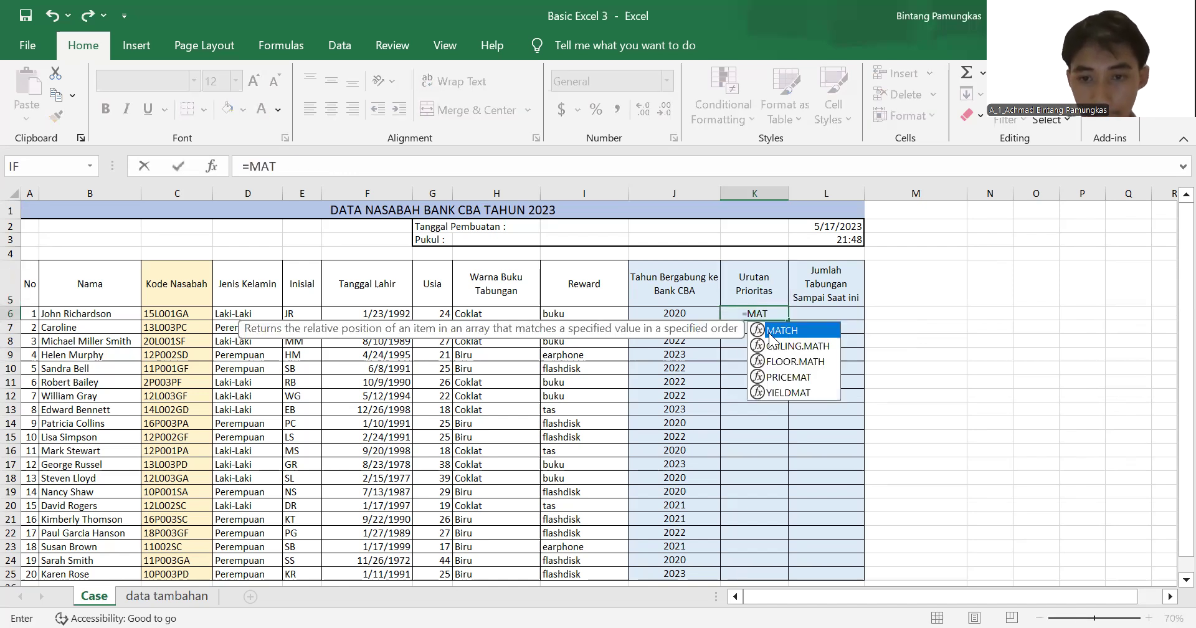
key("Tab")
left_click(697, 314)
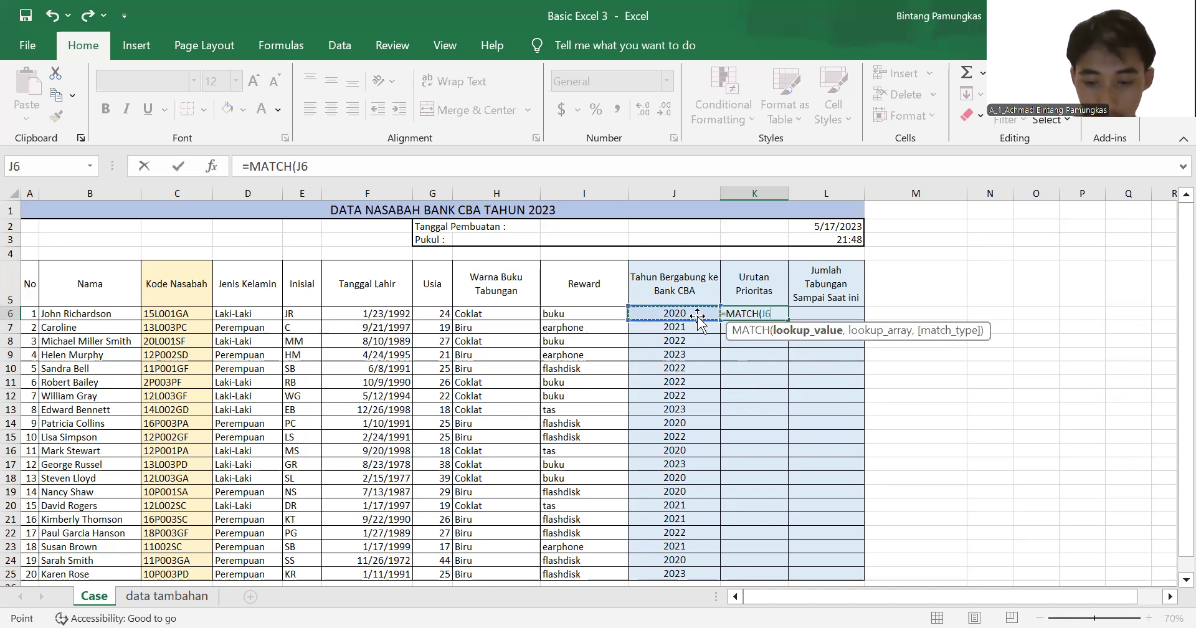
type(",PRIO")
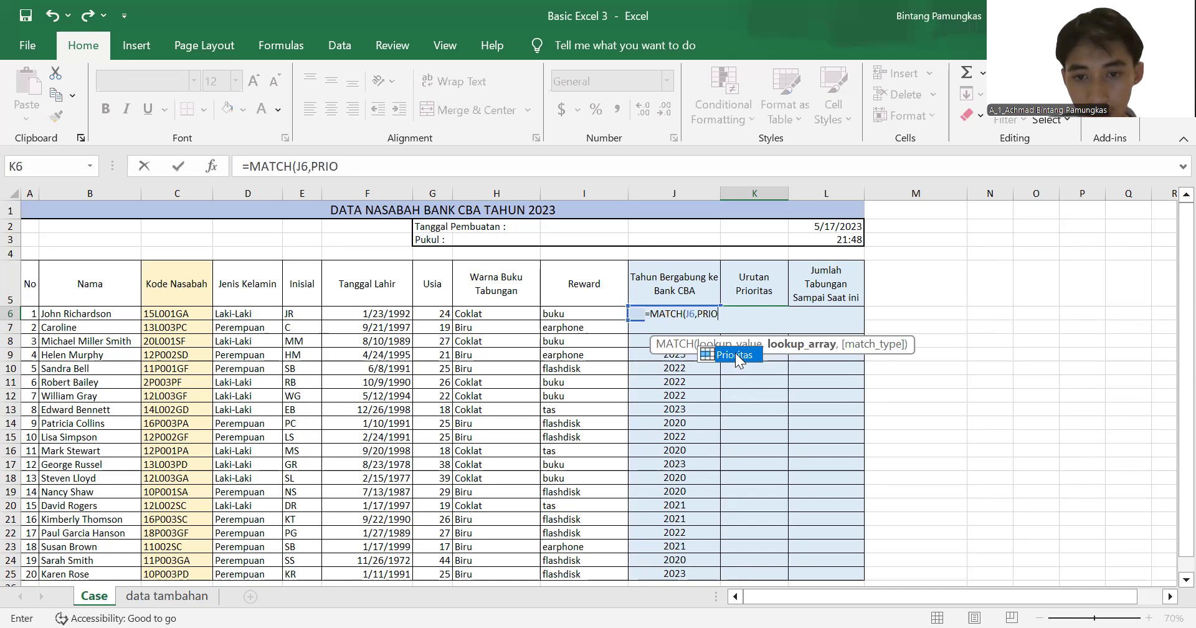
key("Tab")
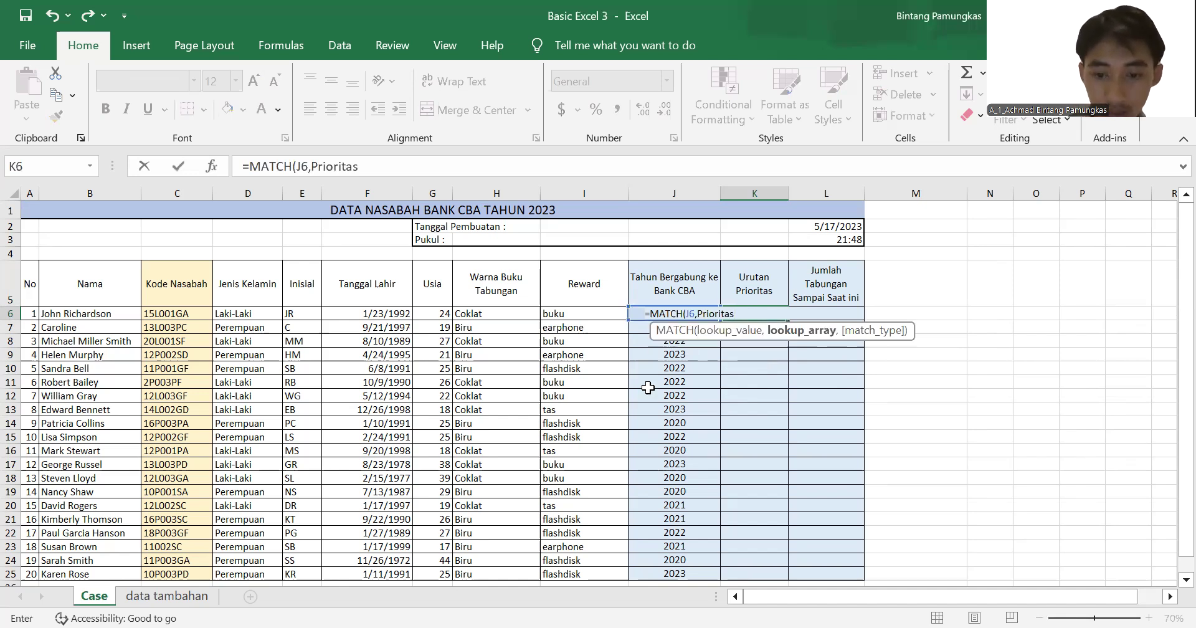
type(",0")
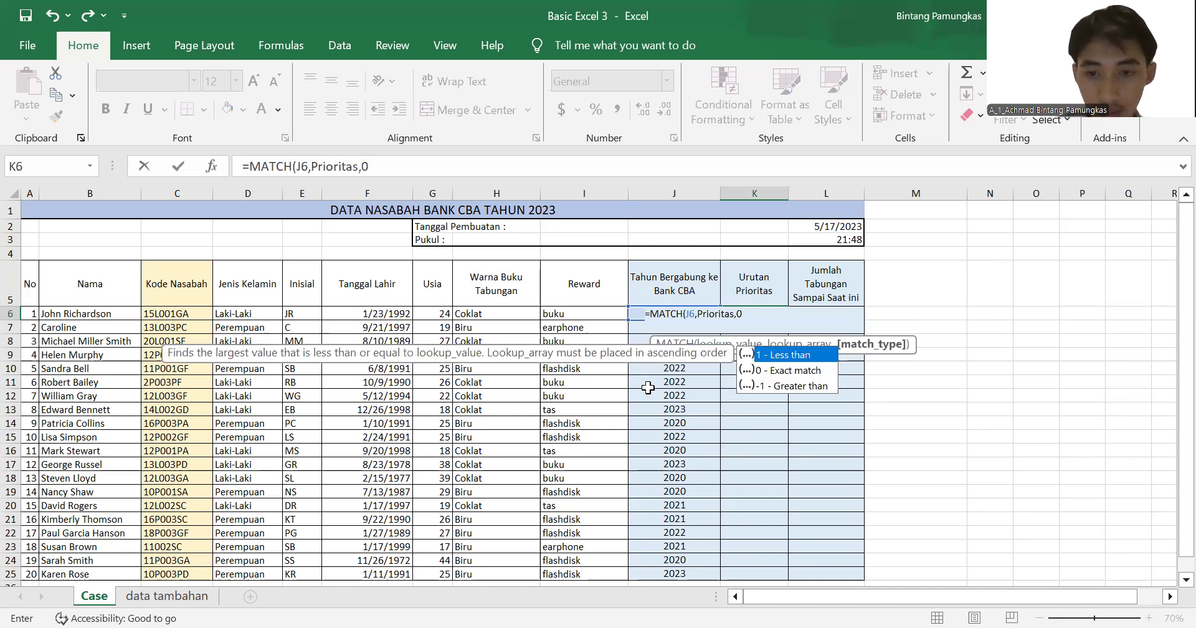
type(")")
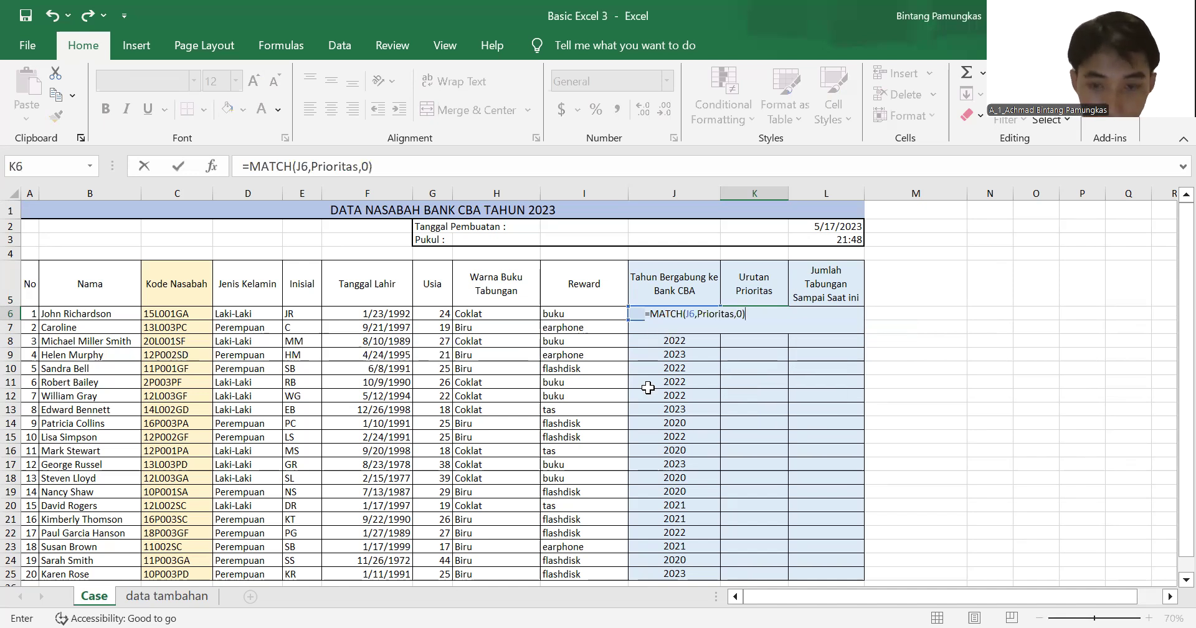
key("Return")
Step: Fill the MATCH formula from K6 down the Urutan Prioritas column to row 25 and compare it with the priority table on data tambahan
left_click(751, 313)
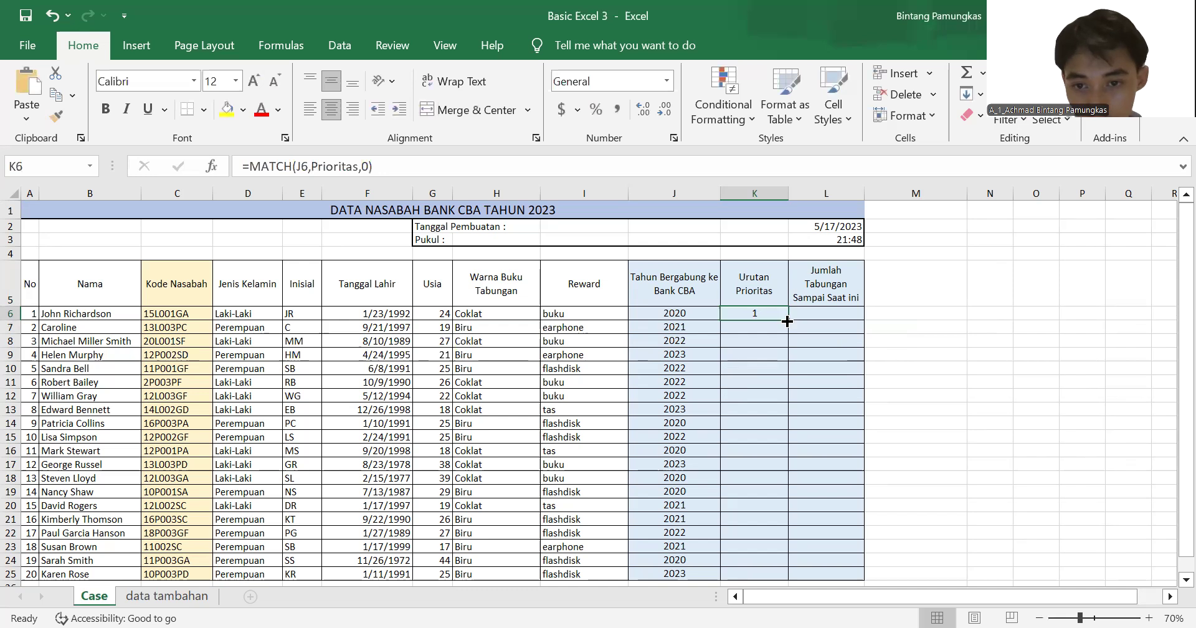
double_click(788, 319)
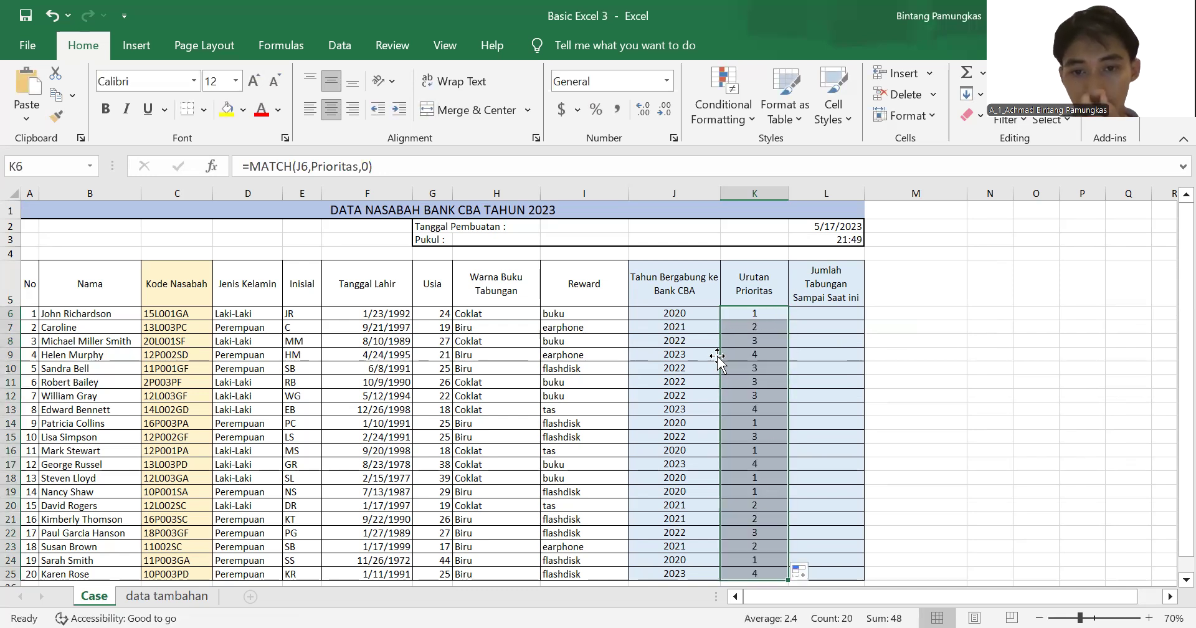
left_click(149, 596)
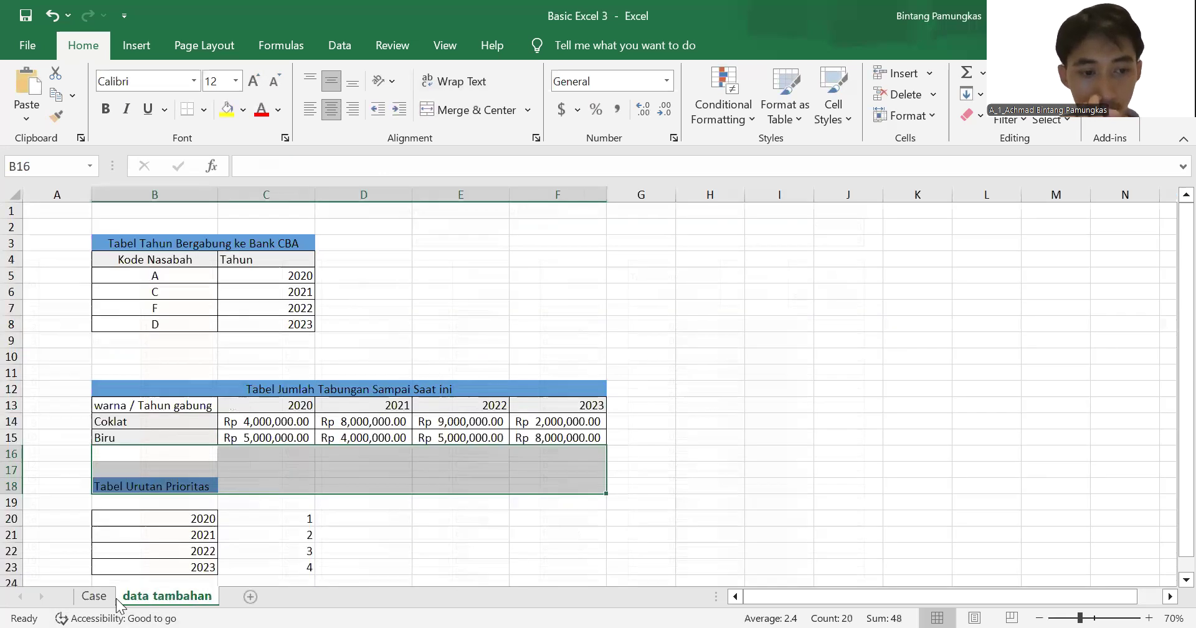
left_click(106, 597)
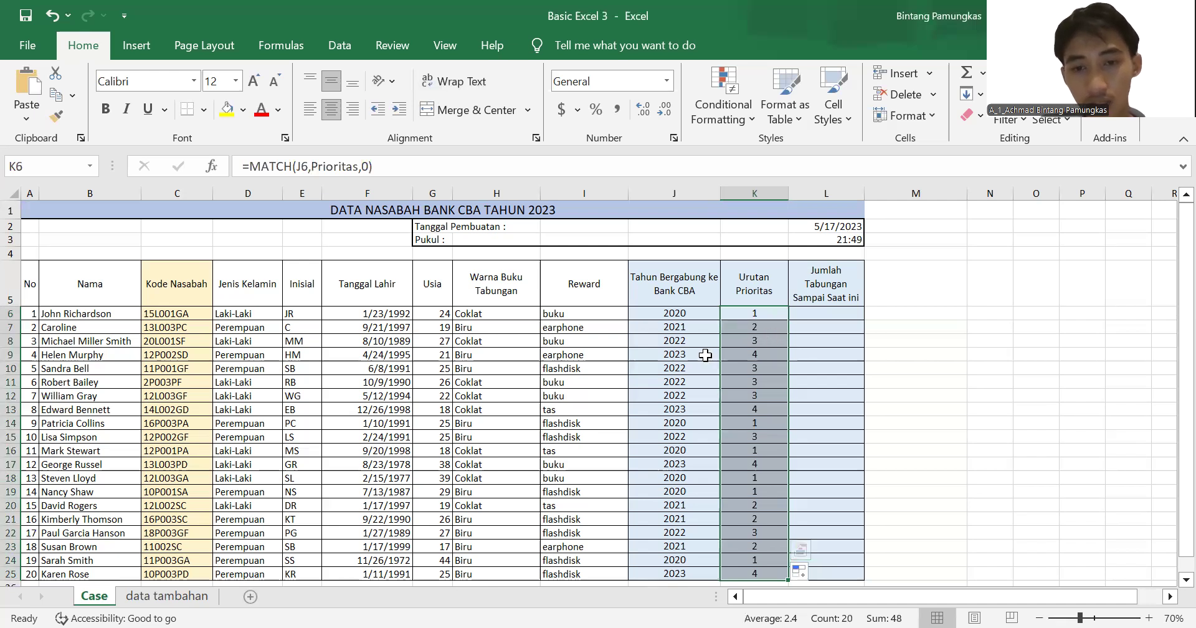
Step: Start a VLOOKUP formula in L6 of the Case sheet with the passbook colour in Case!H6 as lookup value
left_click(832, 314)
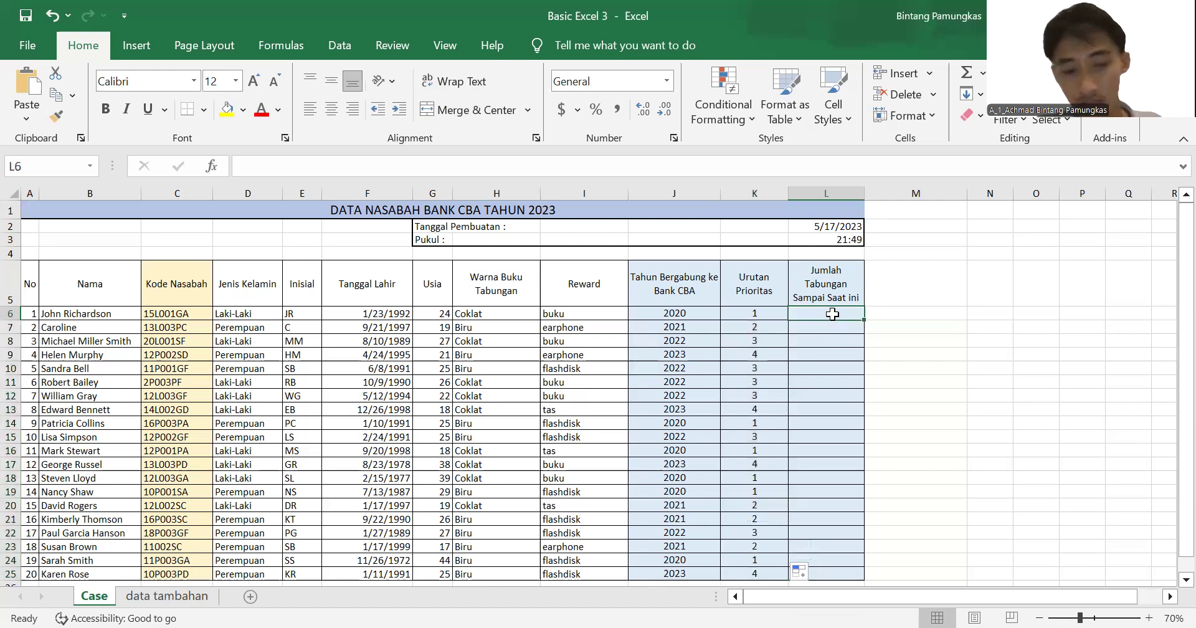
type("+")
key("BackSpace")
type("=")
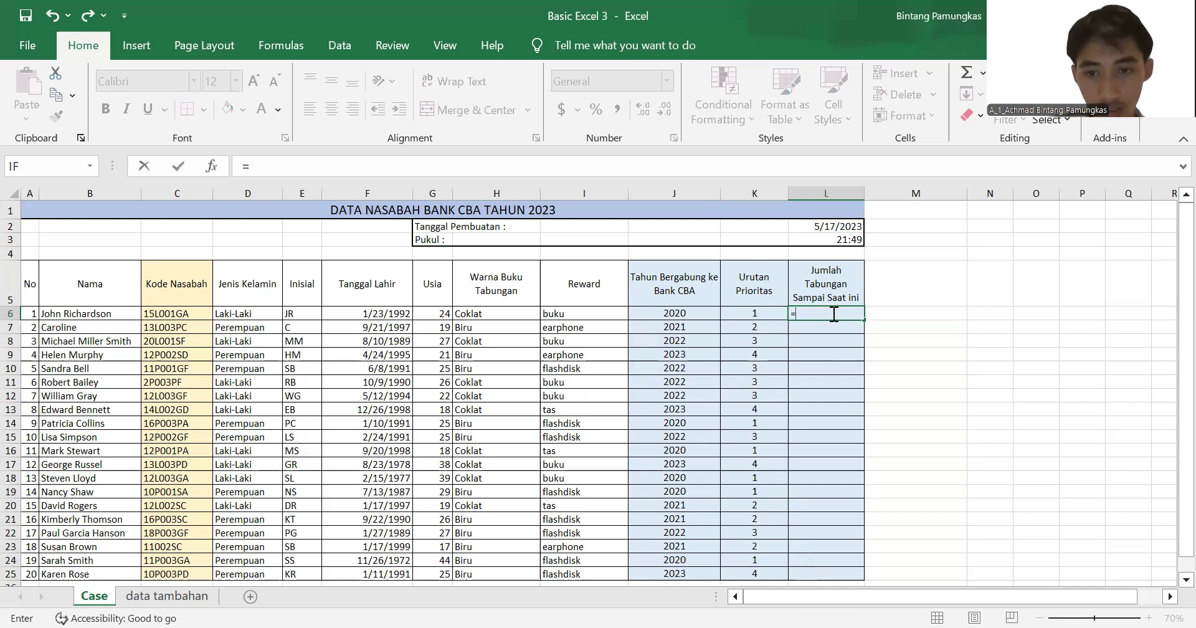
type("vloo")
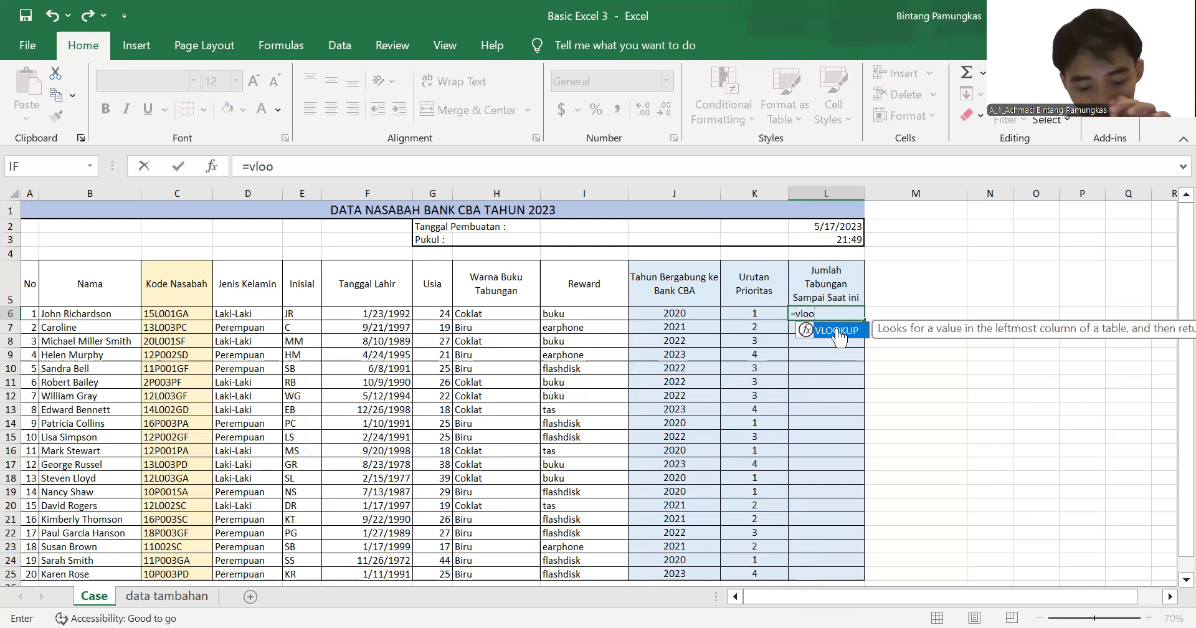
double_click(839, 337)
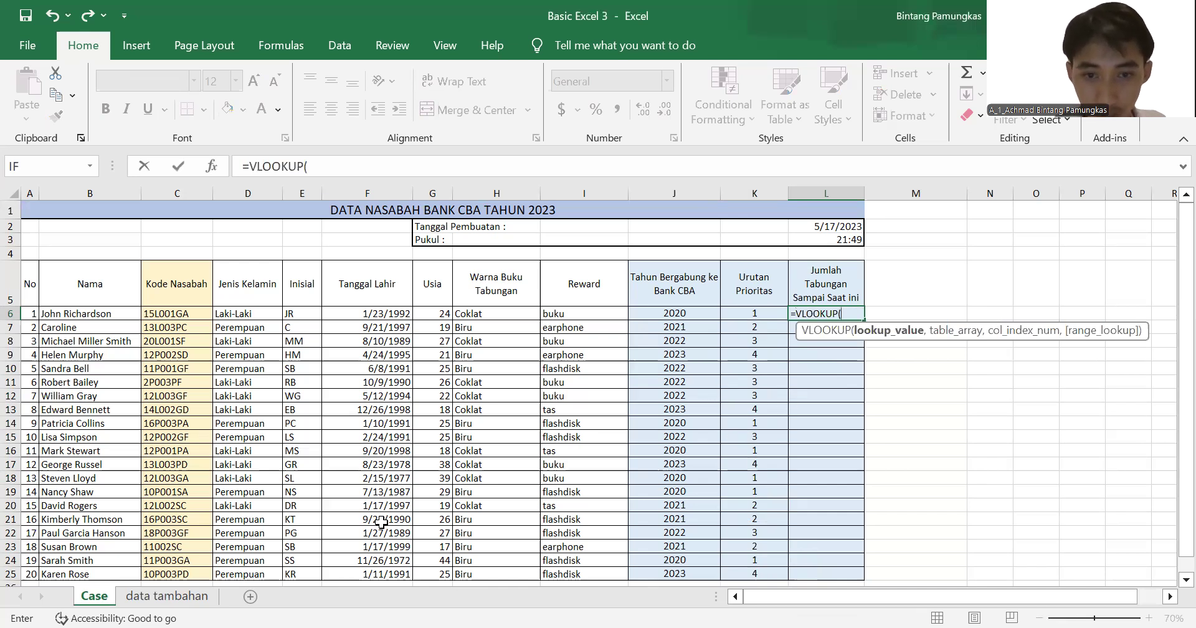
left_click(198, 600)
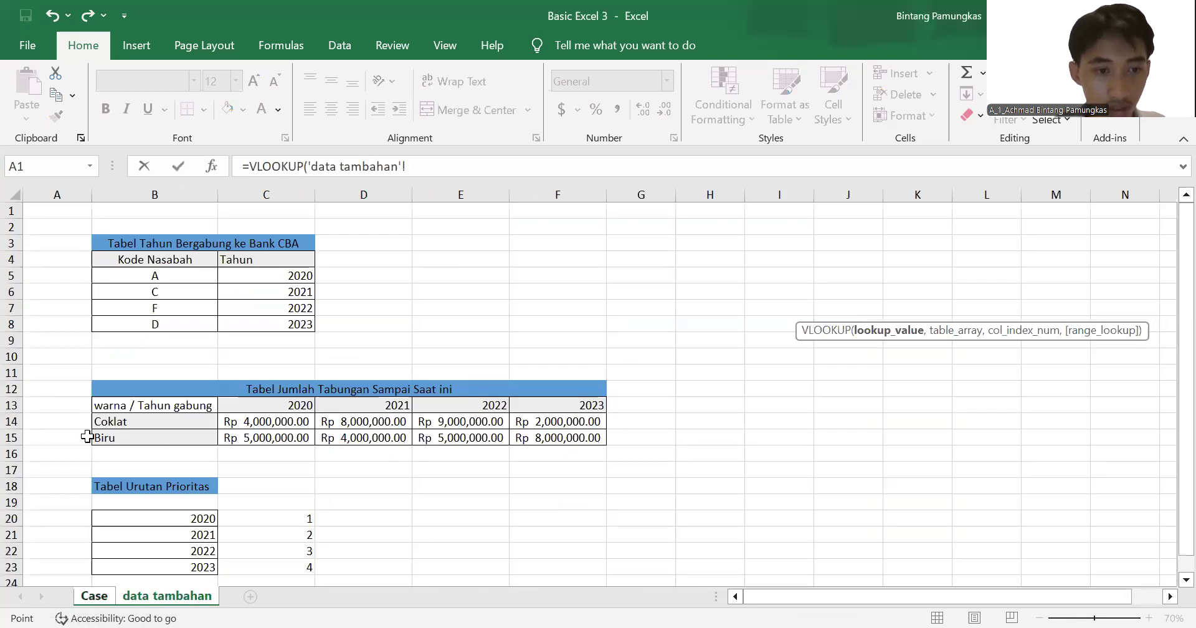
left_click(93, 600)
left_click(495, 314)
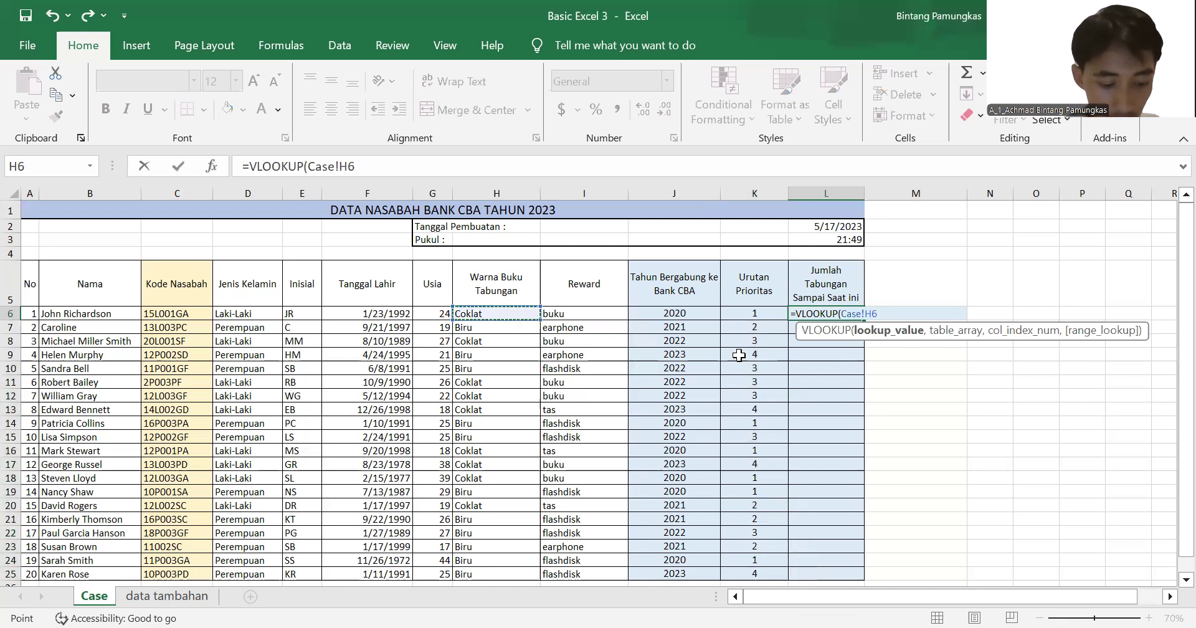
Step: Add the named range Tabel1 as the table array and nest a MATCH with Case!J6 as its lookup value for the column index
type(",")
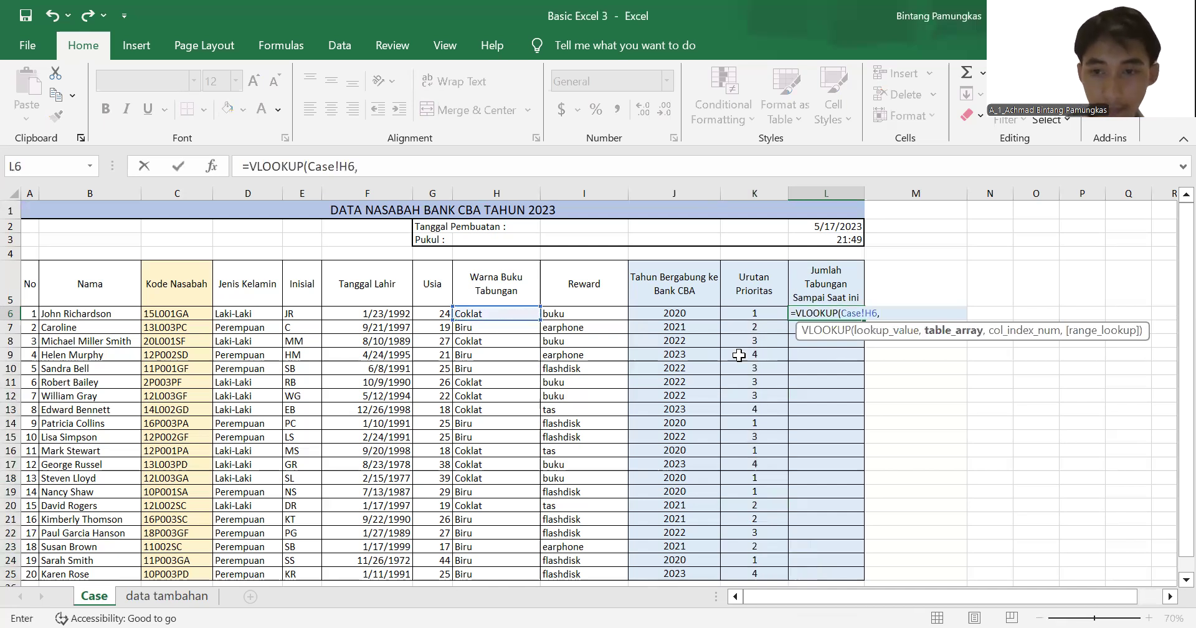
type("tab")
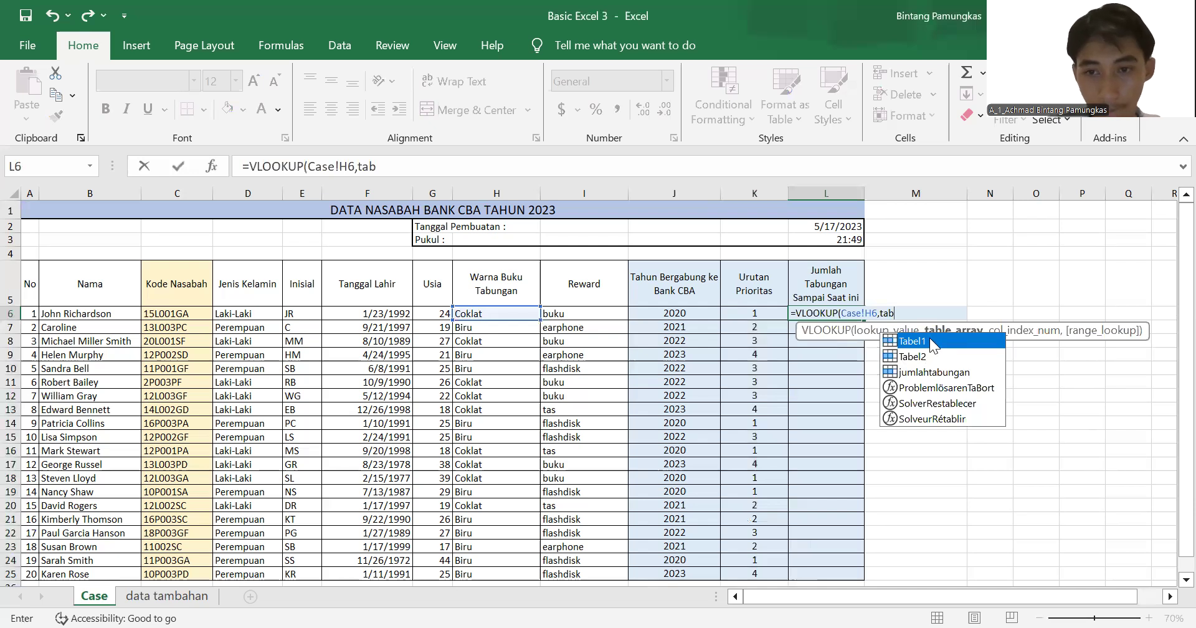
key("Tab")
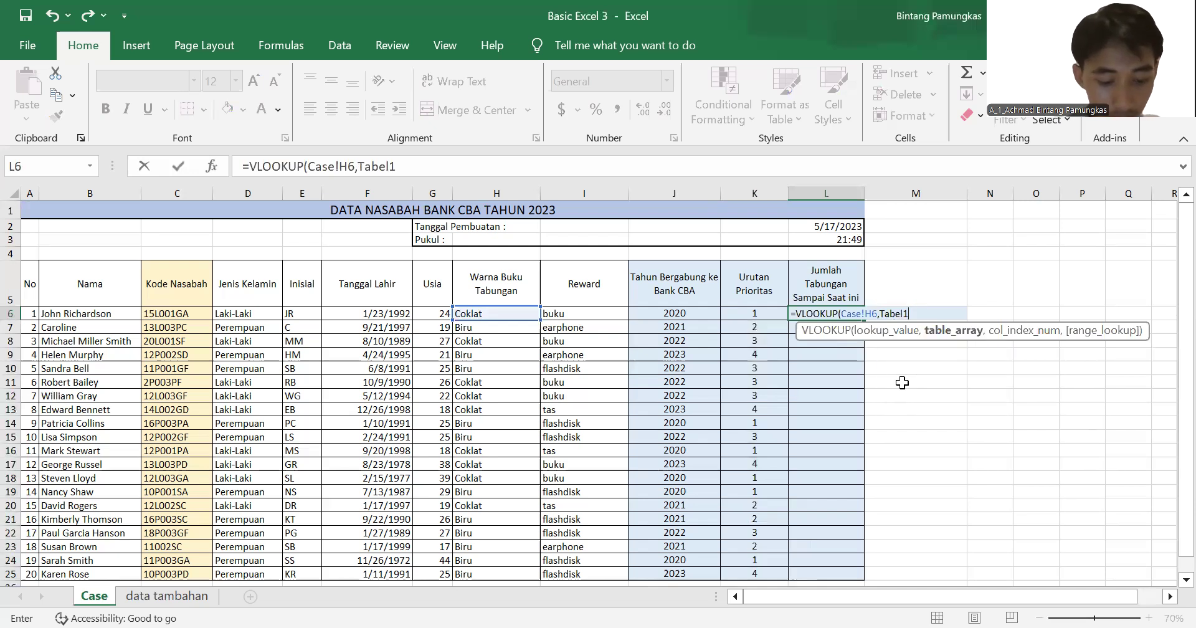
type(",")
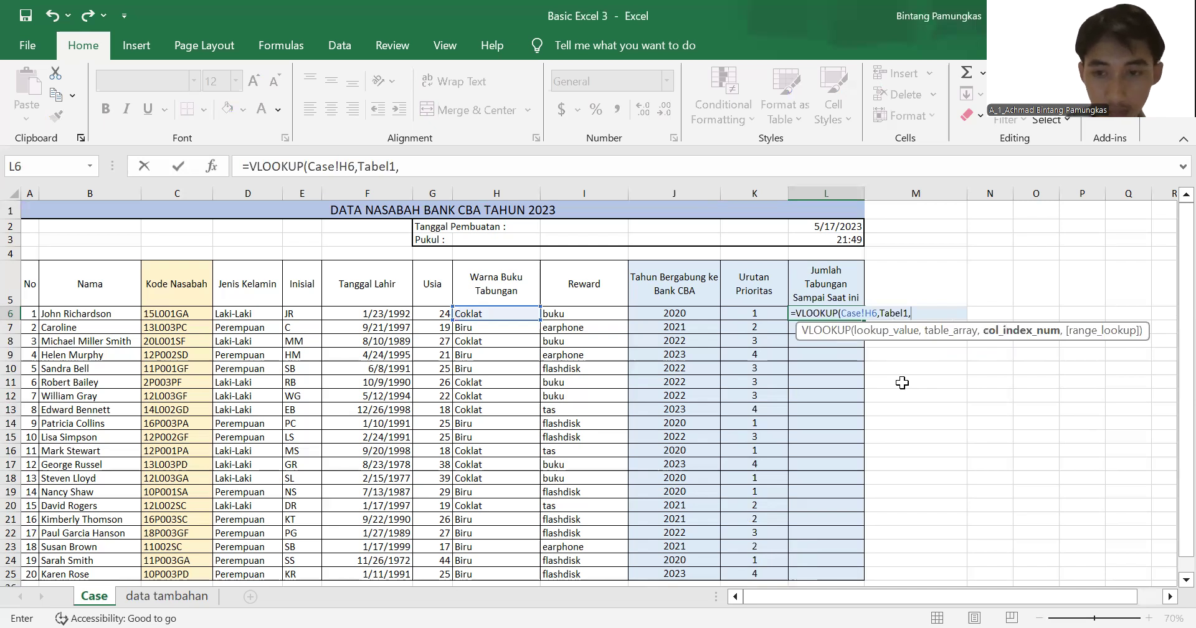
type("match")
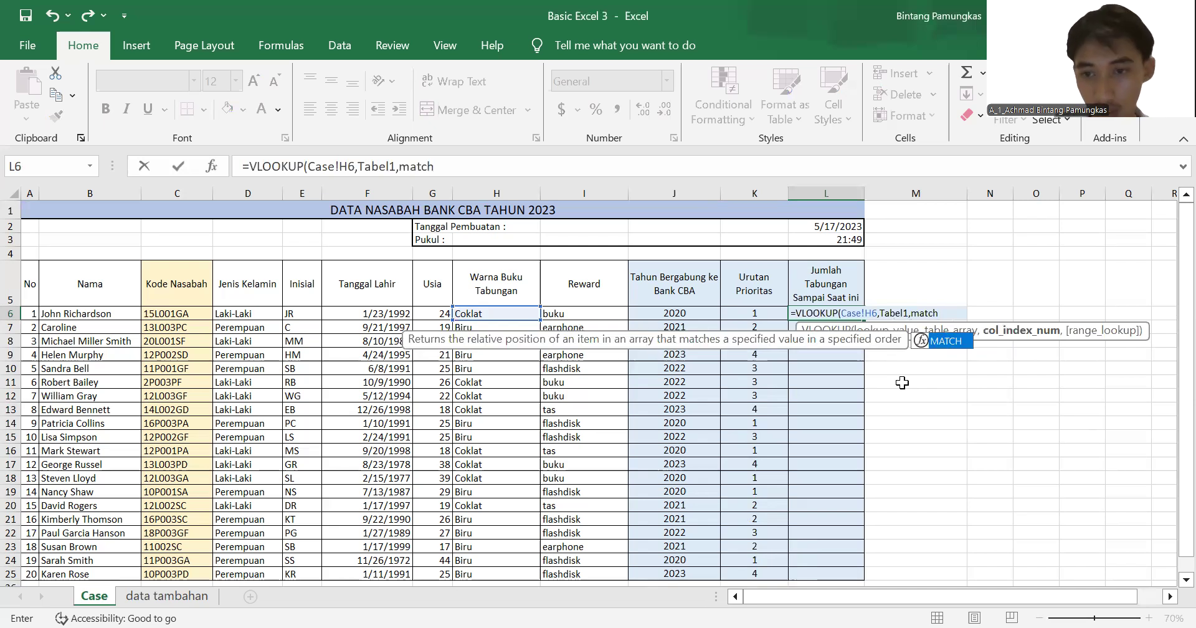
double_click(942, 340)
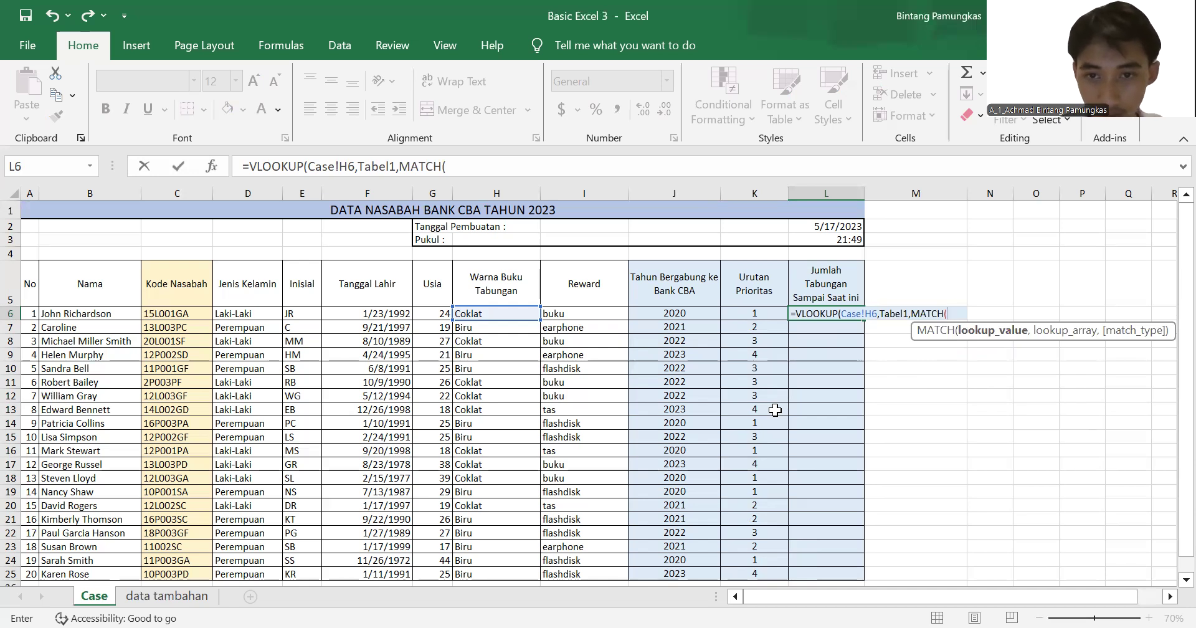
left_click(688, 311)
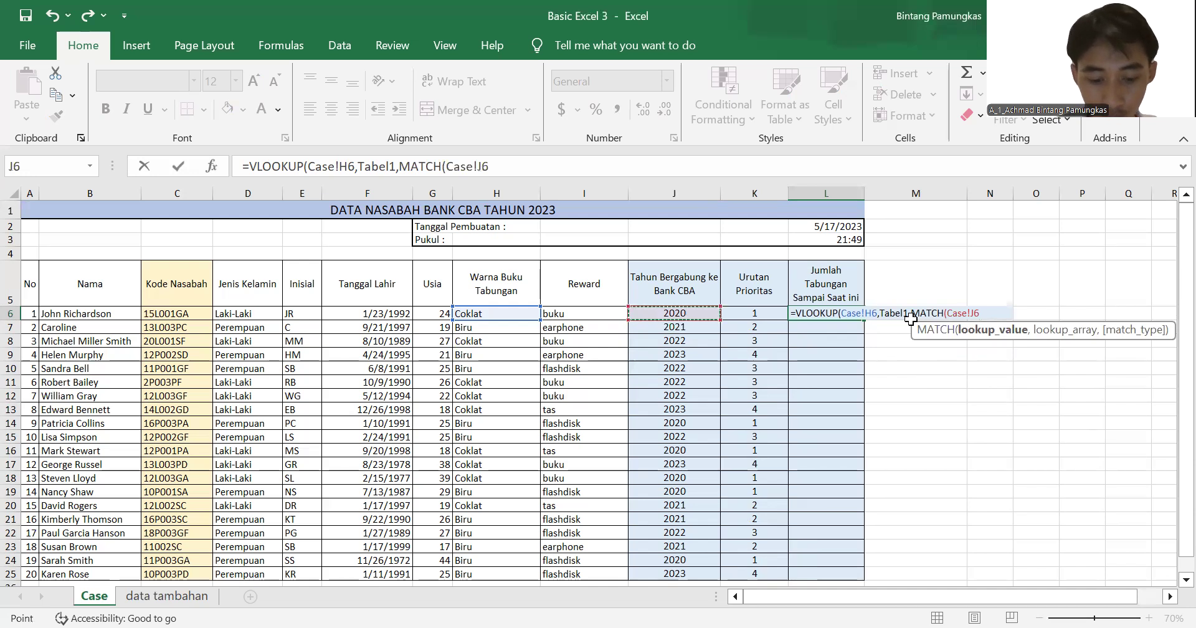
Step: Complete the L6 formula with Tabel2 as the MATCH lookup array, match type 0 and VLOOKUP range lookup 0
type(",")
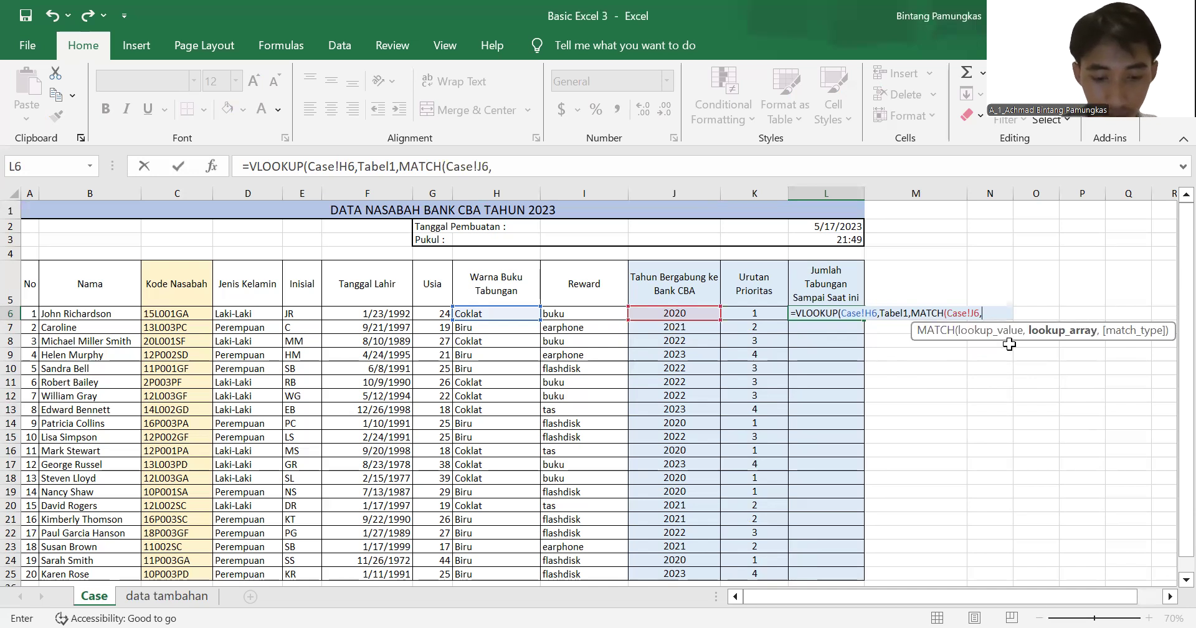
type("tabel")
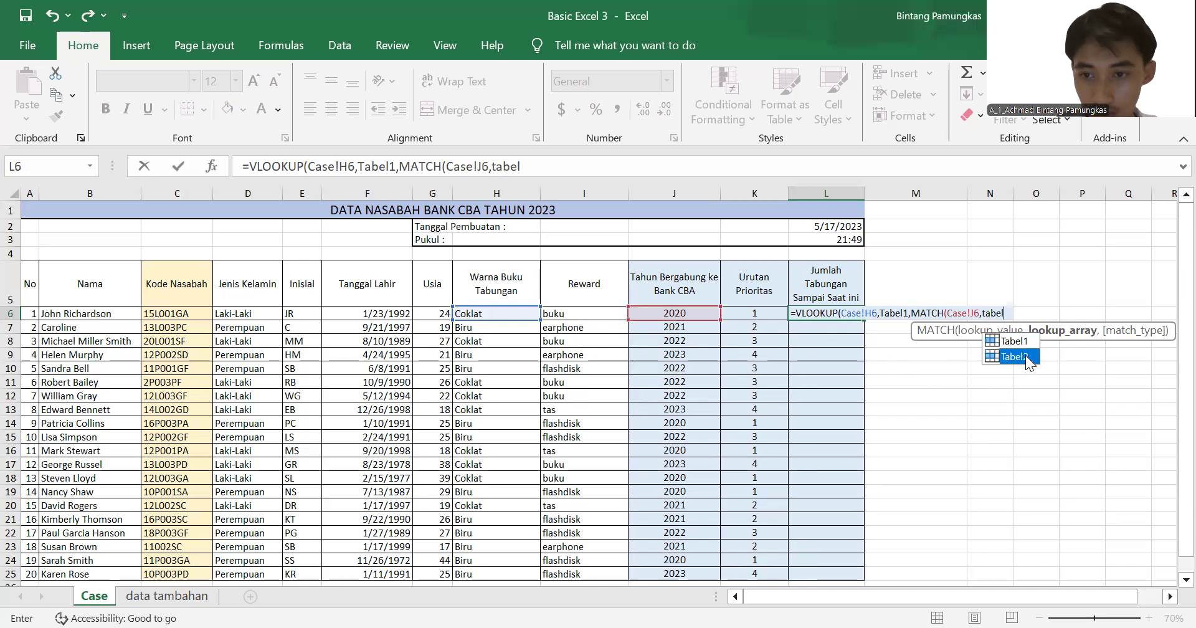
double_click(1025, 355)
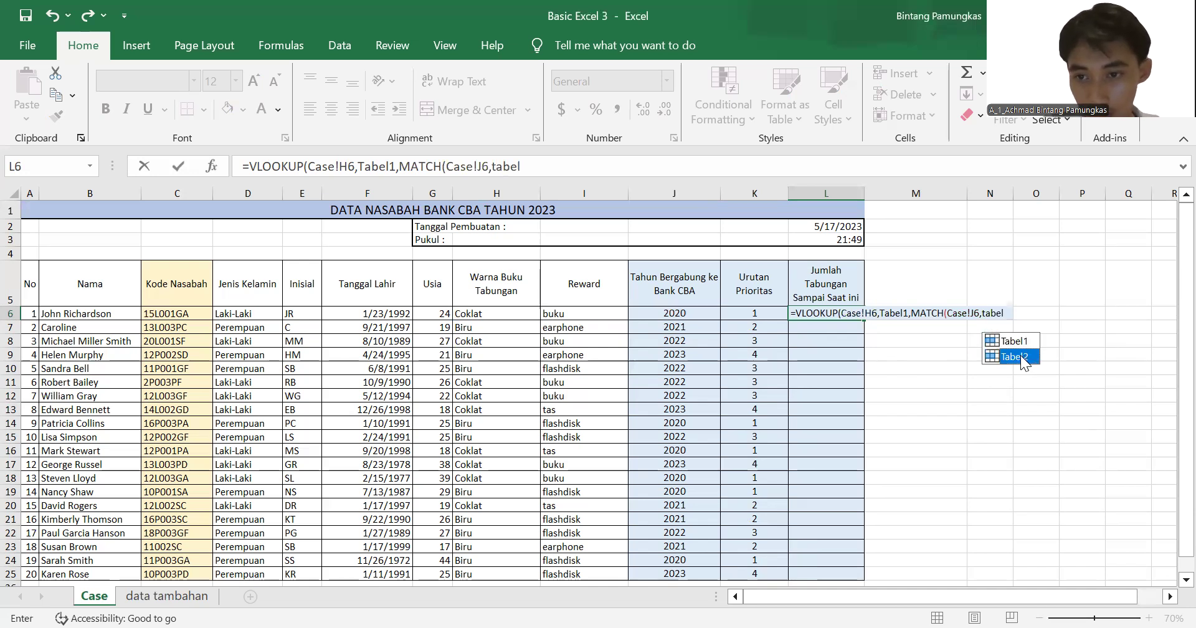
double_click(999, 354)
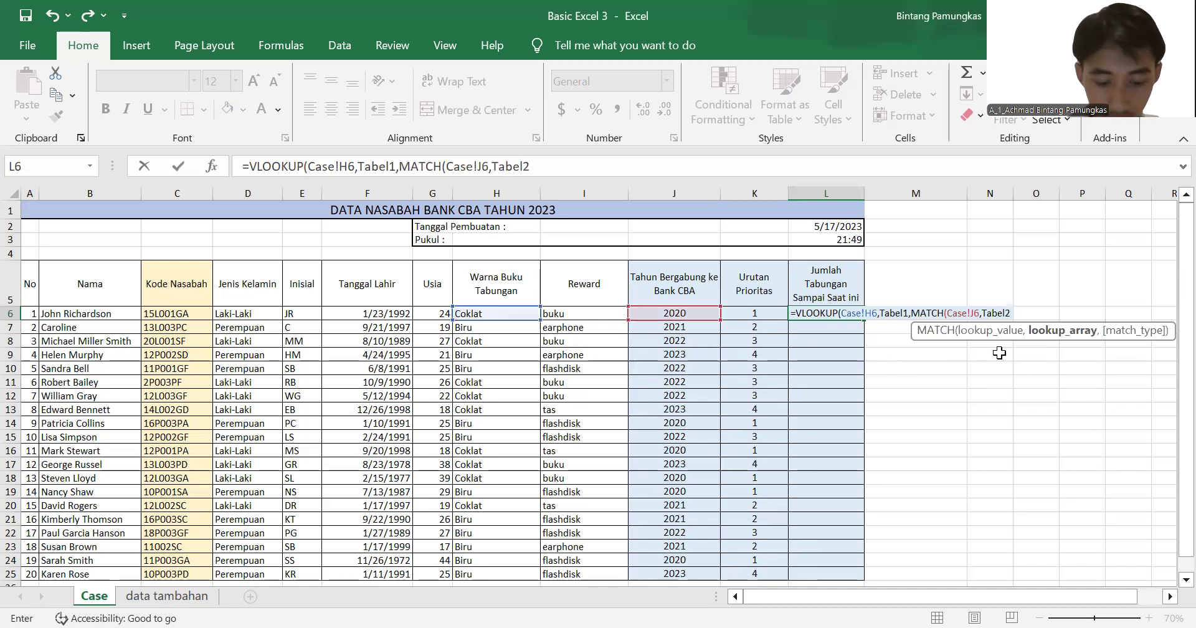
type(",0")
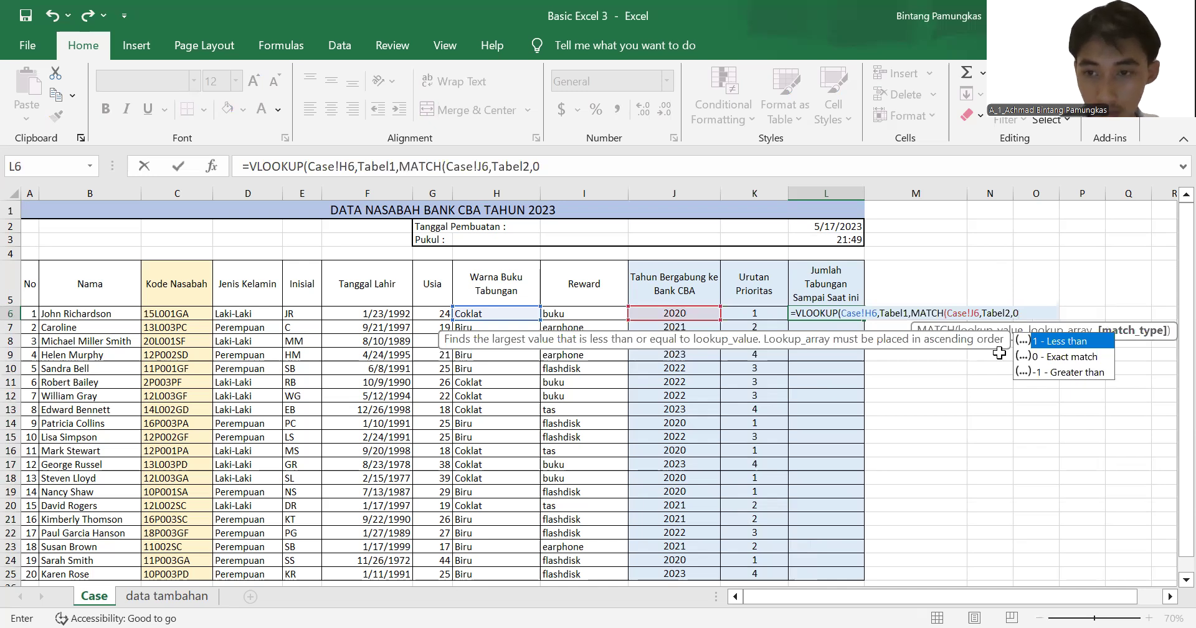
type("),0")
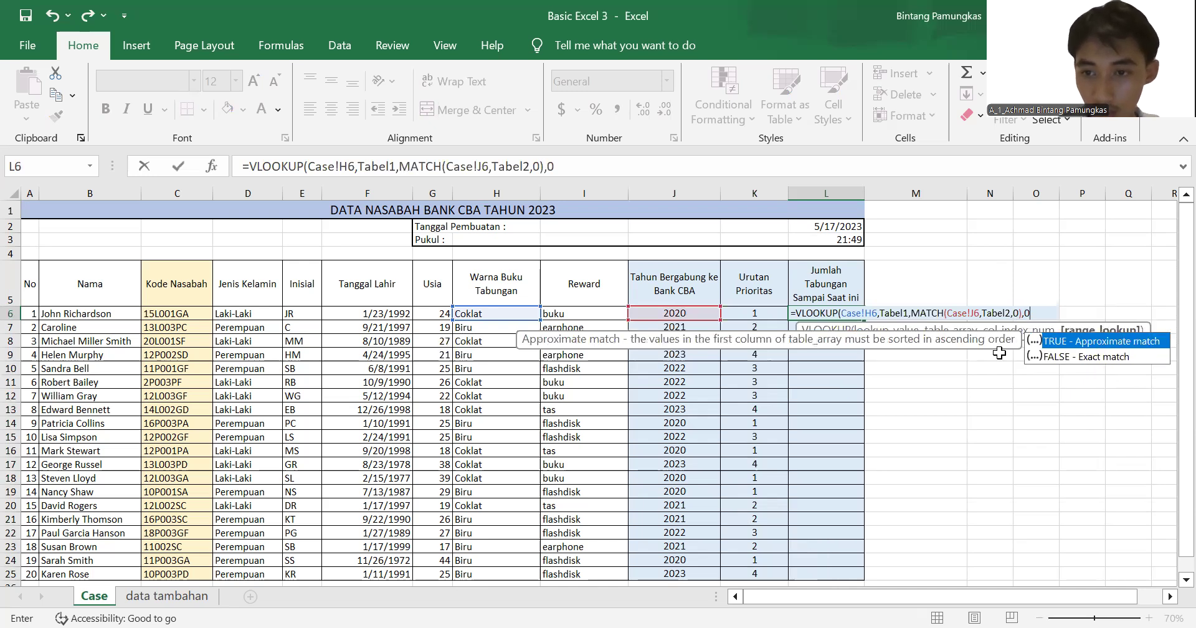
key("Return")
Step: Fill the savings formula from L6 down the Jumlah Tabungan Sampai Saat ini column to row 25
left_click(835, 313)
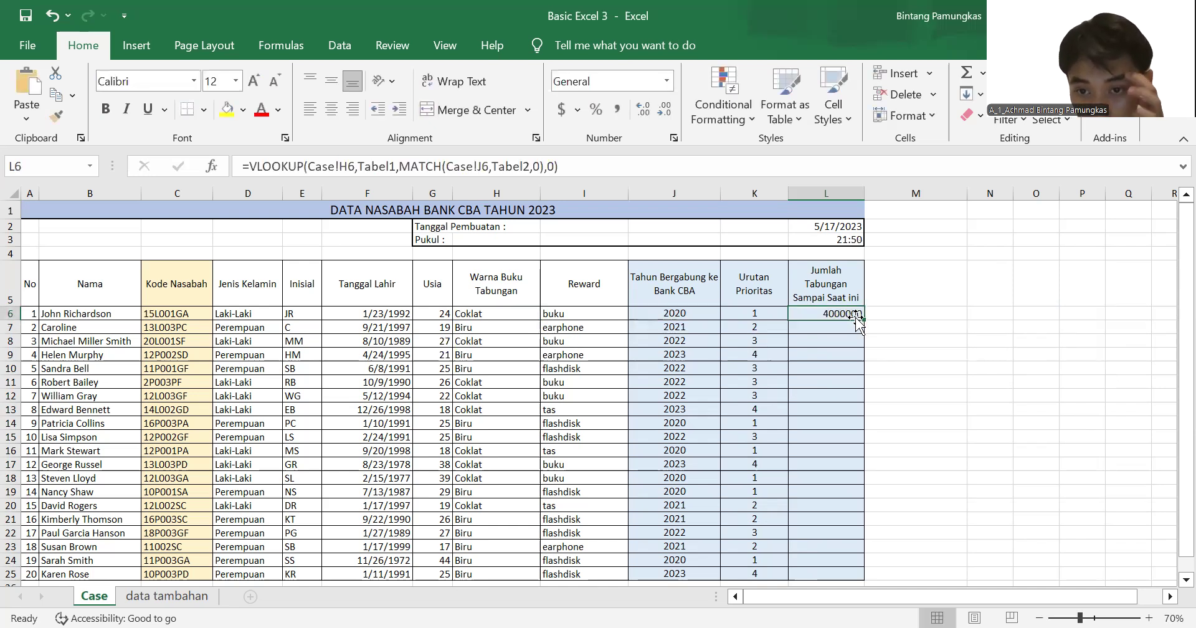
double_click(863, 320)
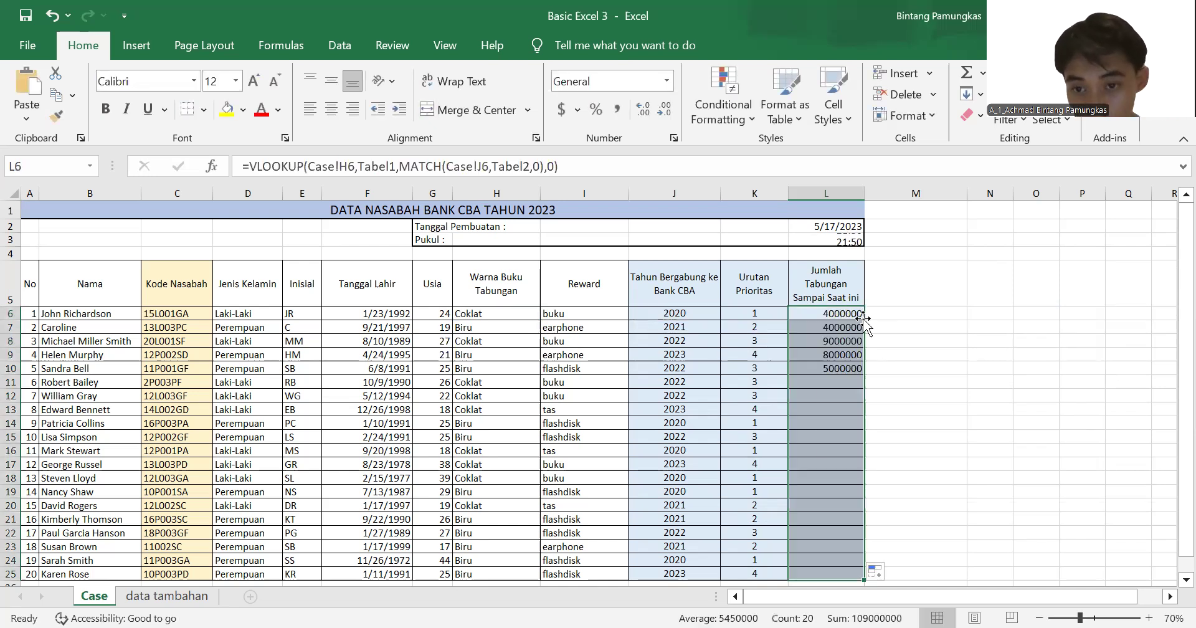
scroll(835, 429, "down", 1)
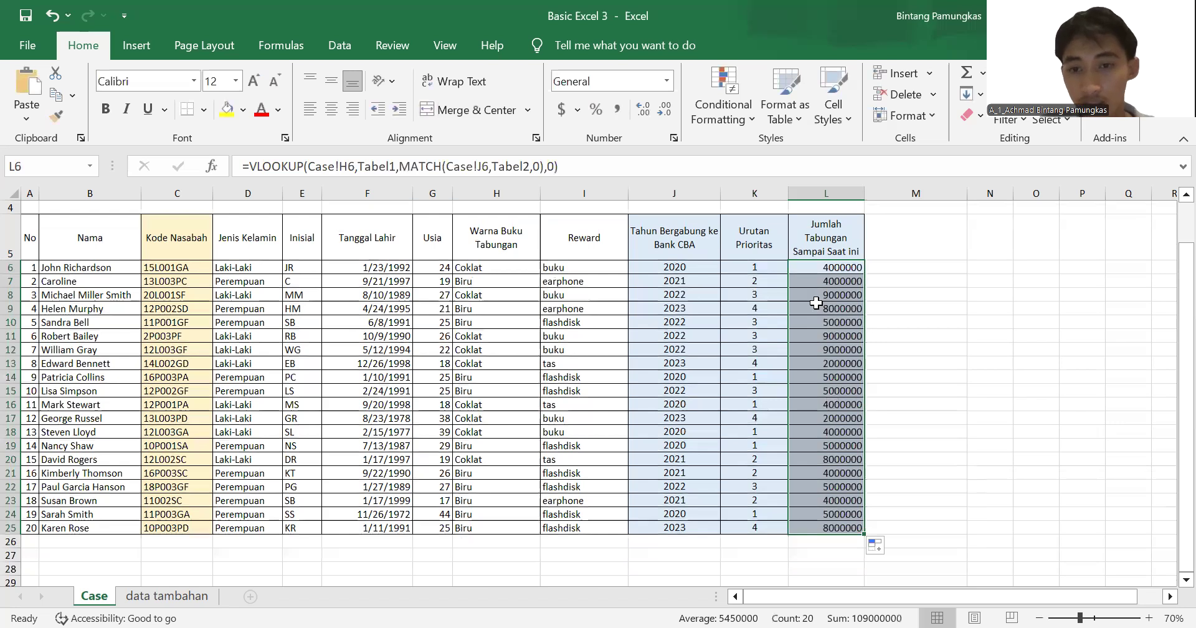
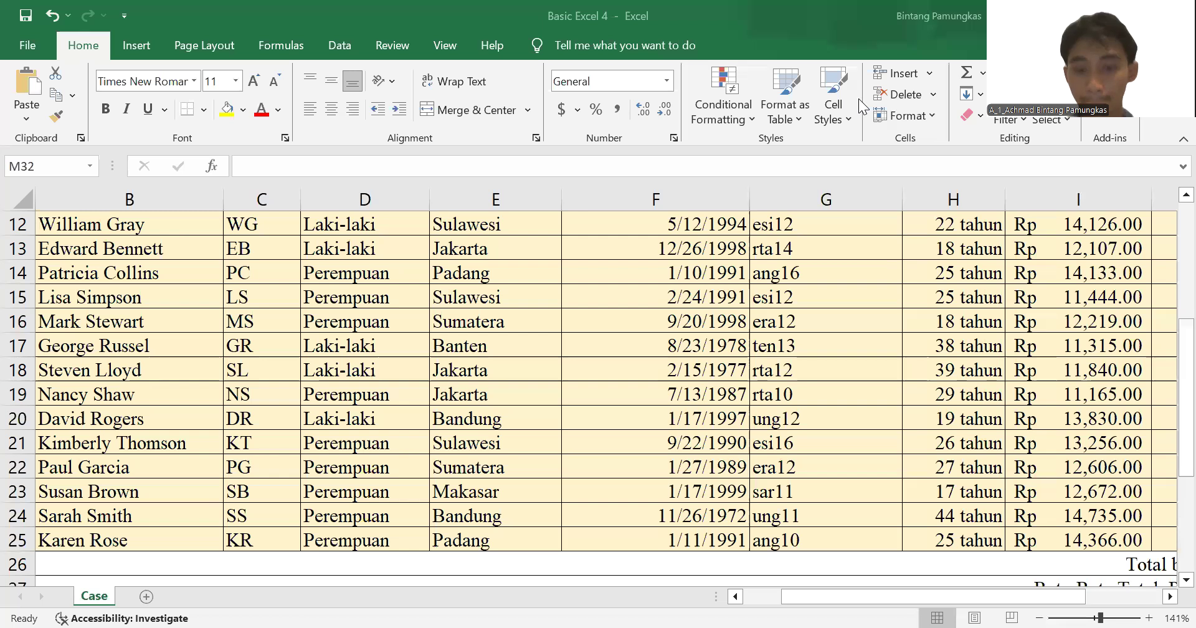
Step: Total the Biaya Kredit column in K26 with a SUM formula over I6:I25
scroll(819, 397, "down", 5)
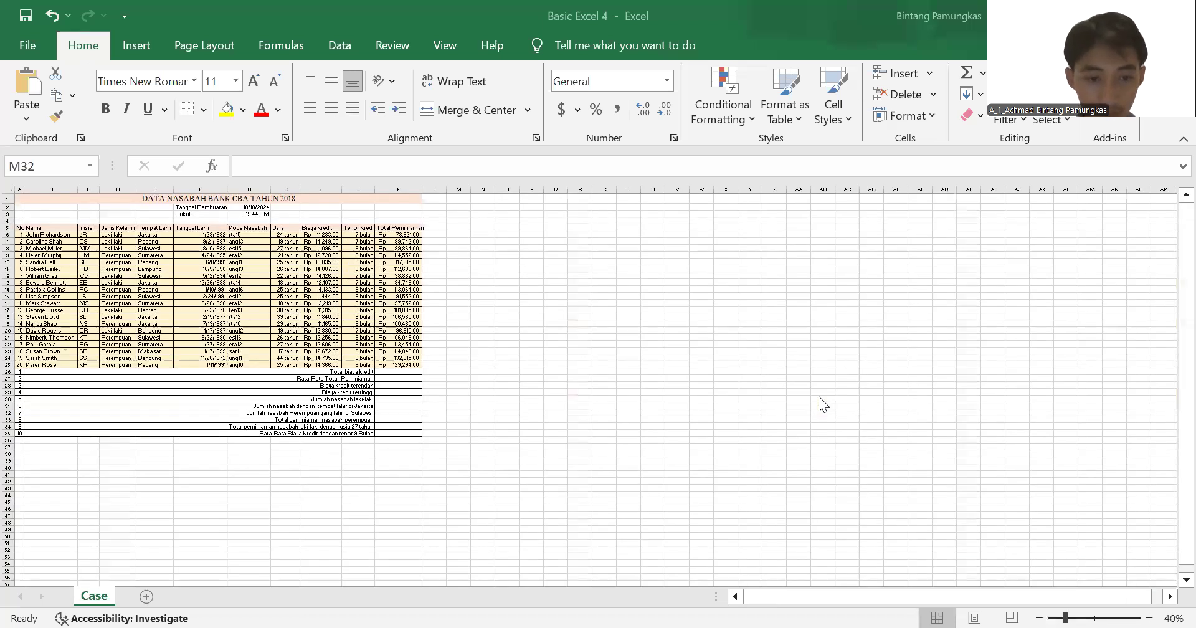
scroll(819, 396, "up", 3)
scroll(823, 404, "down", 2)
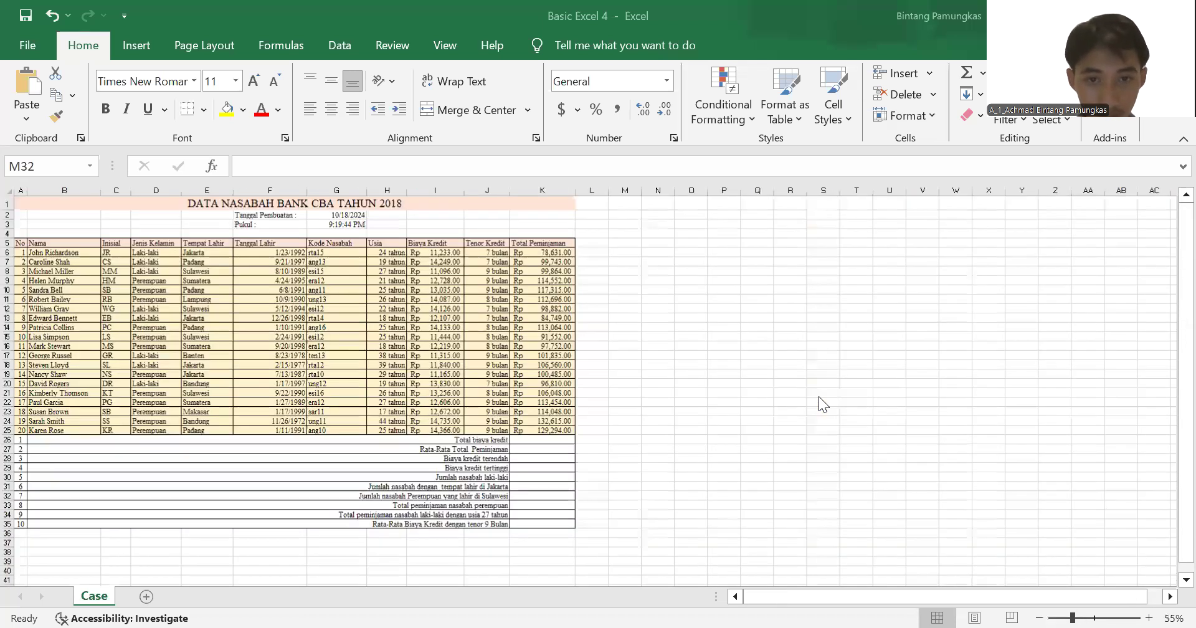
scroll(727, 230, "up", 1)
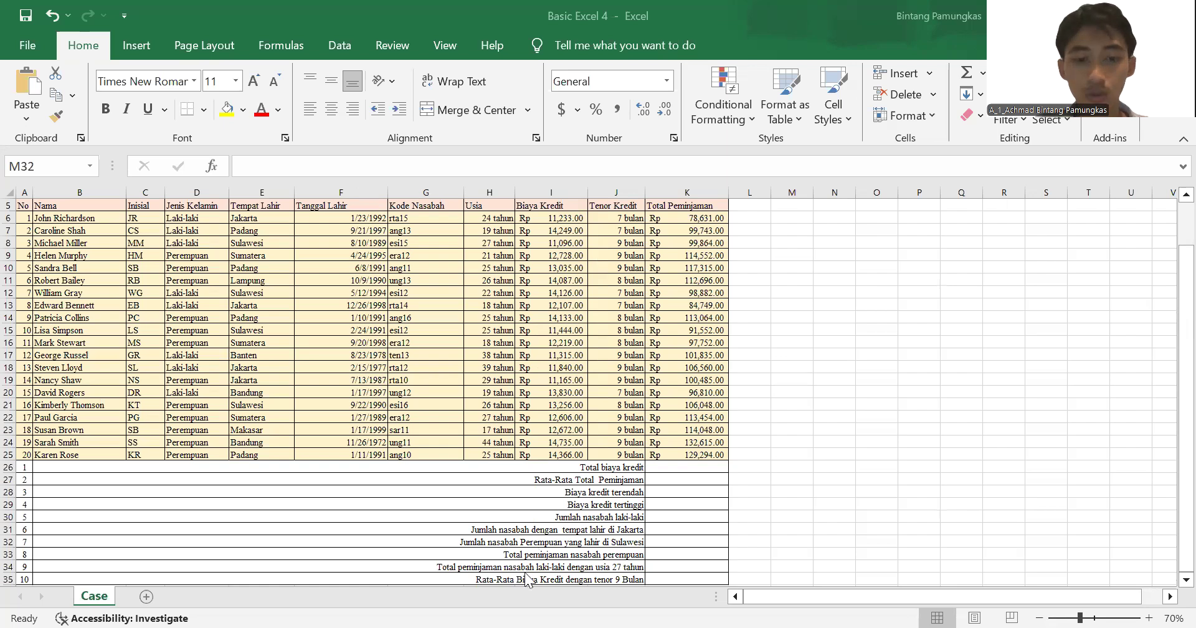
left_click(692, 467)
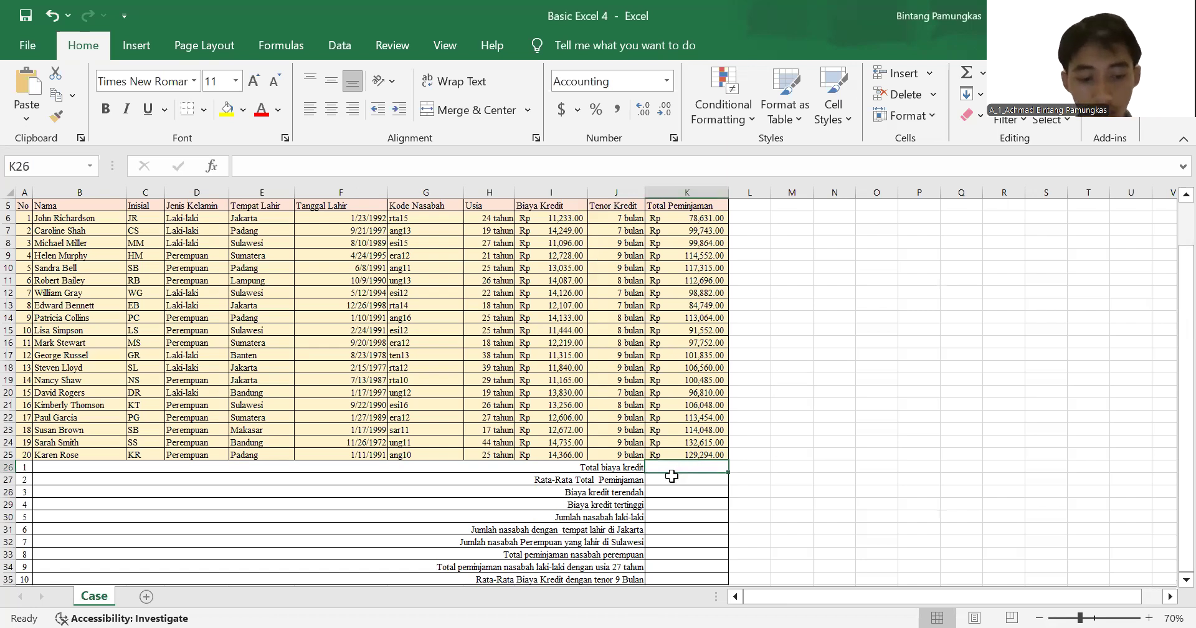
type("=")
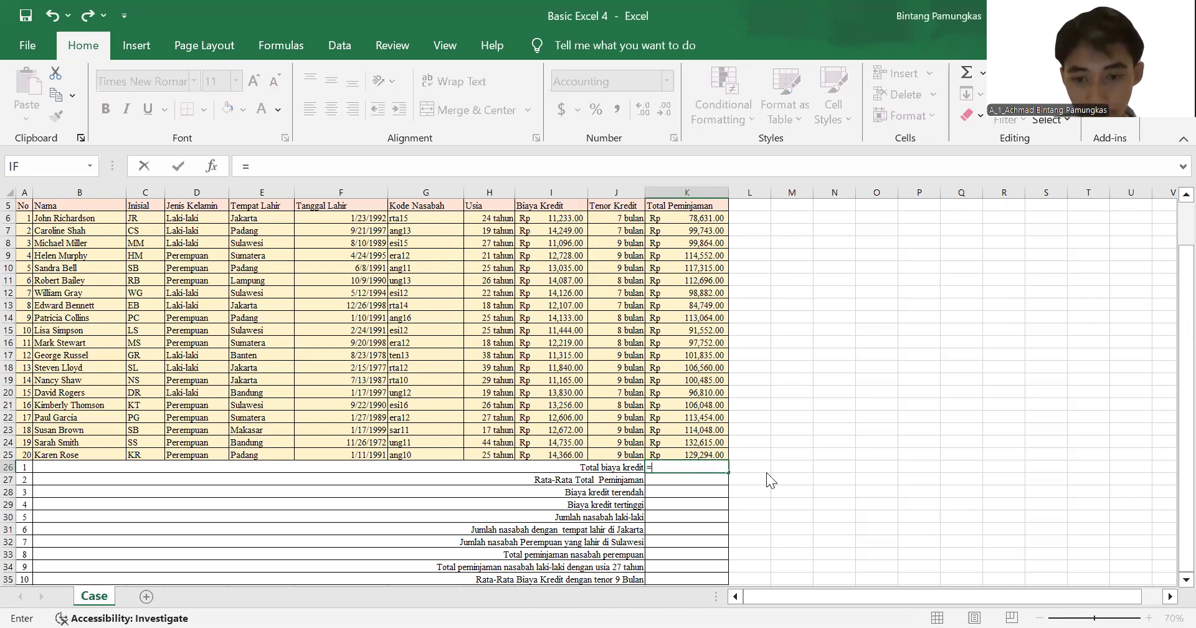
type("SUM")
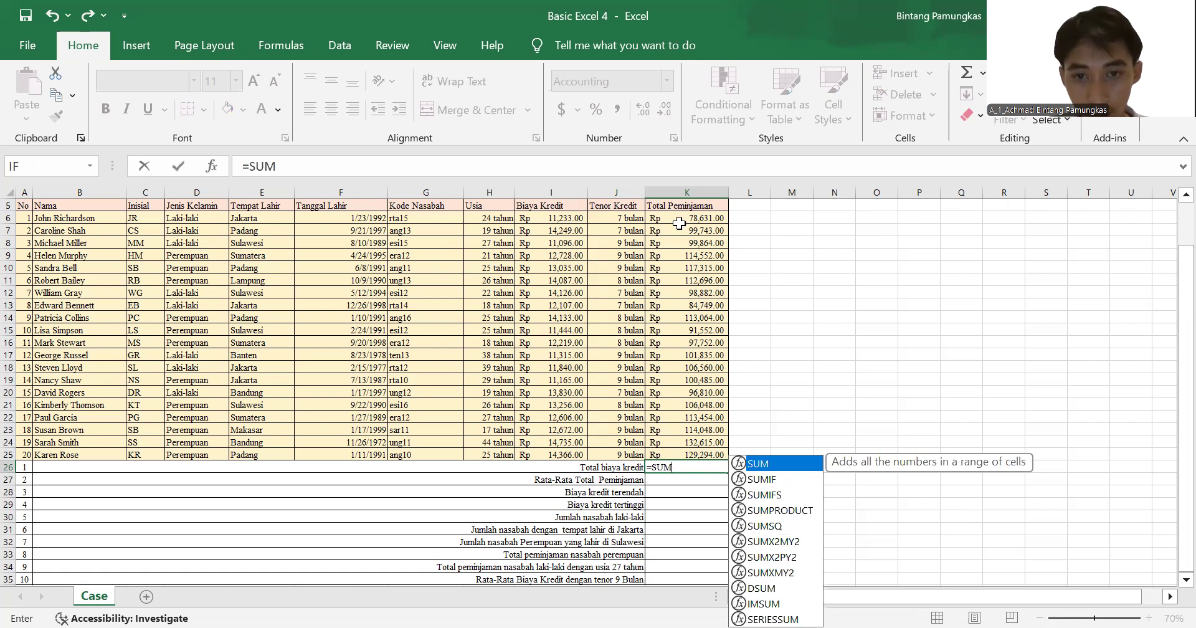
type("(")
left_click(547, 218)
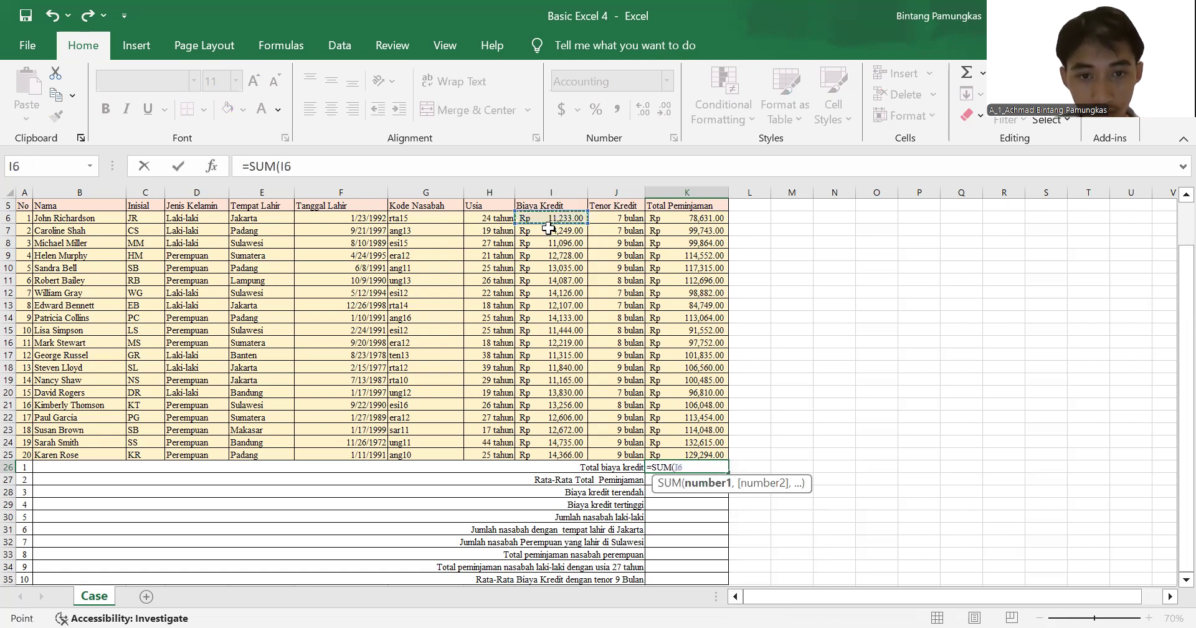
left_click(552, 456, "shift")
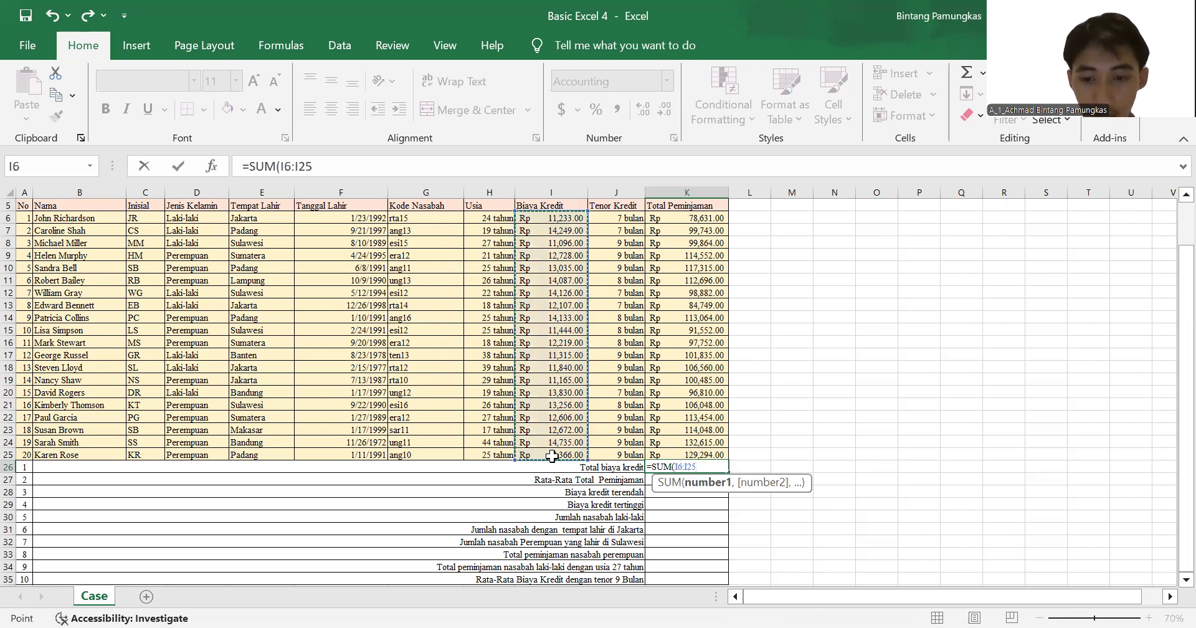
key("Return")
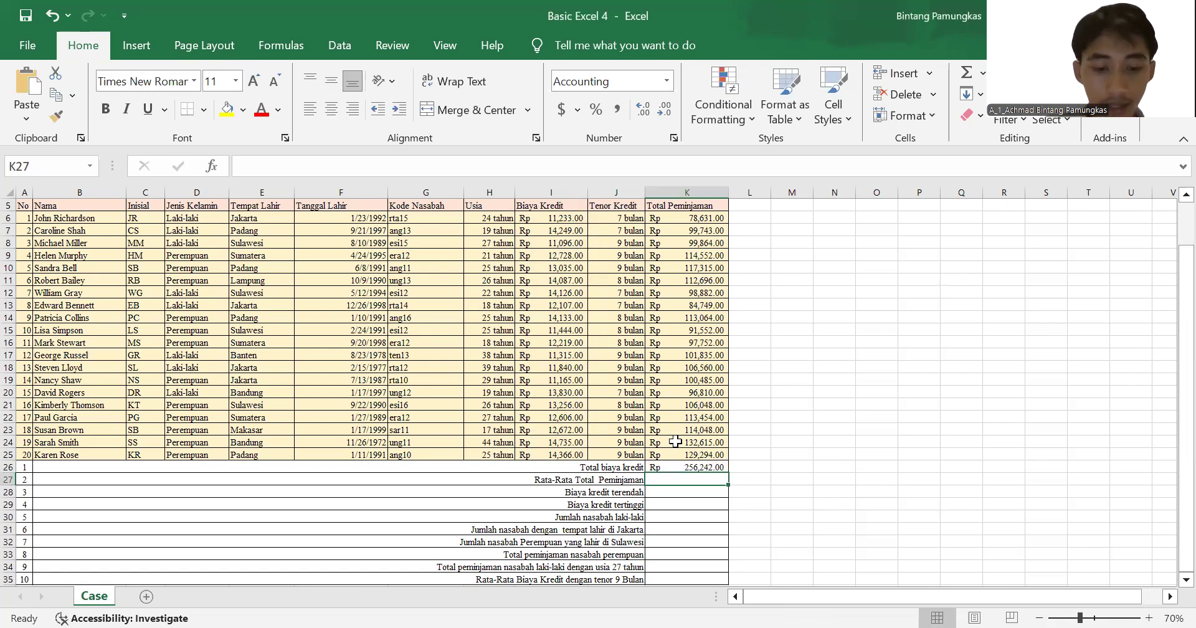
Step: Average the Total Peminjaman column in K27 with an AVERAGE formula over K6:K25
type("AVERAG")
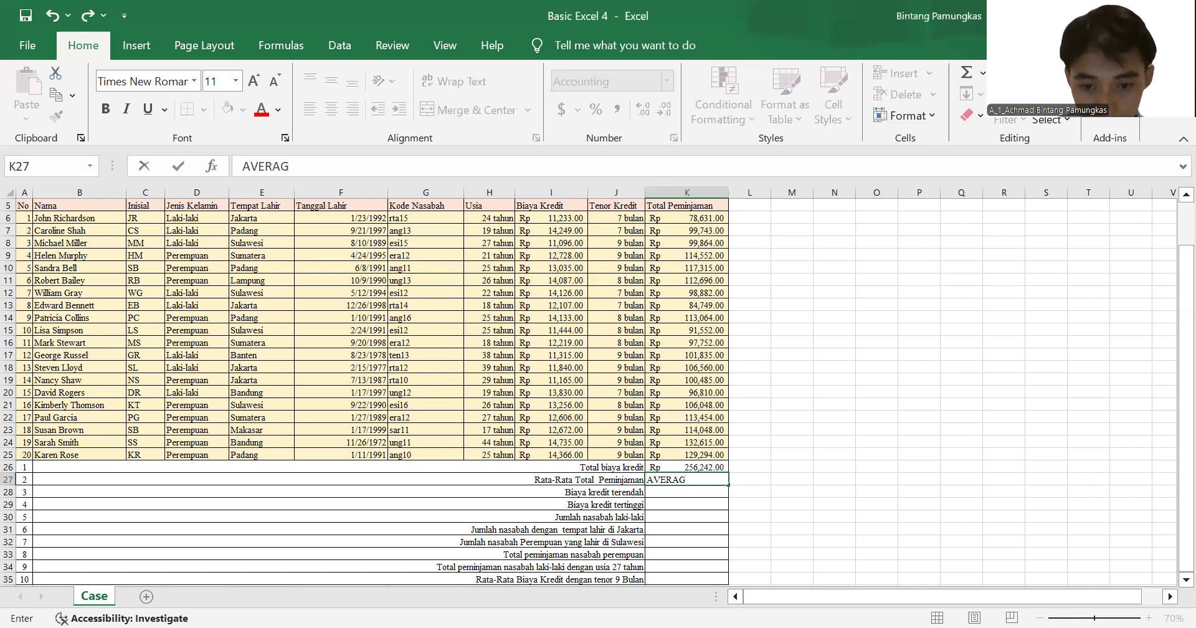
left_click(649, 480)
type("=")
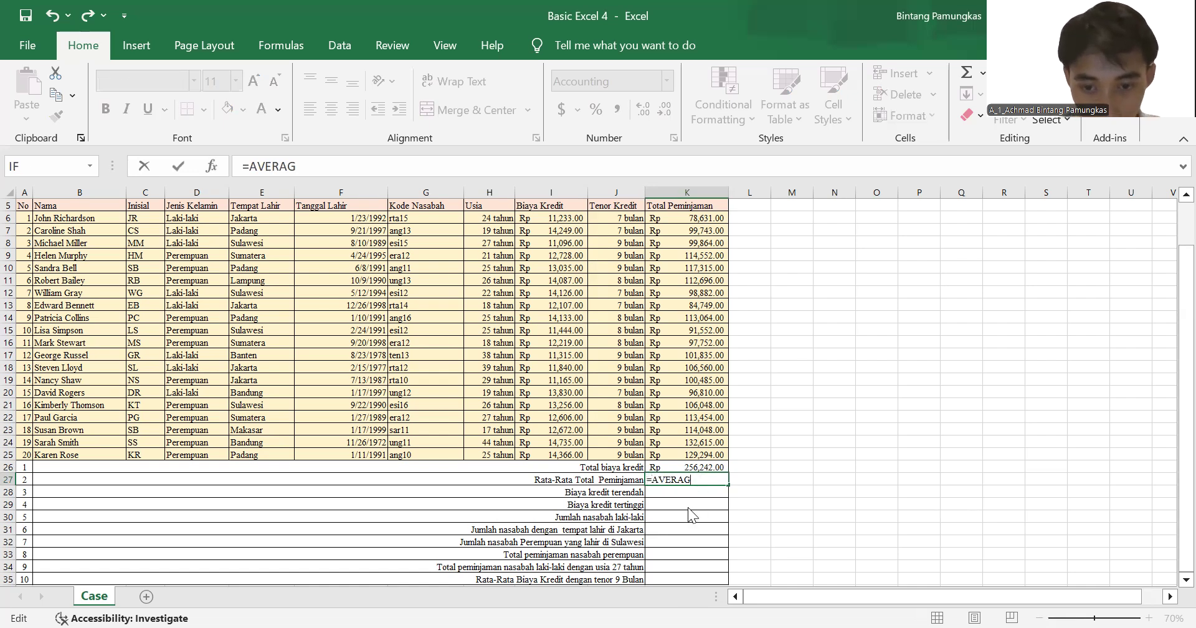
type("E(")
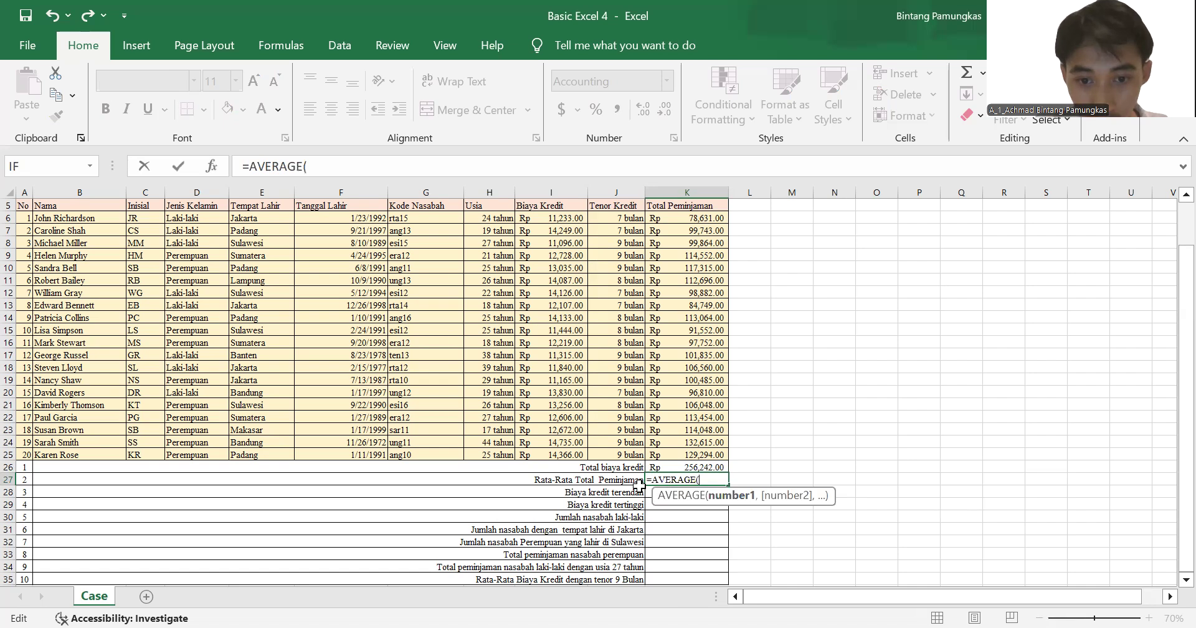
left_click(686, 216)
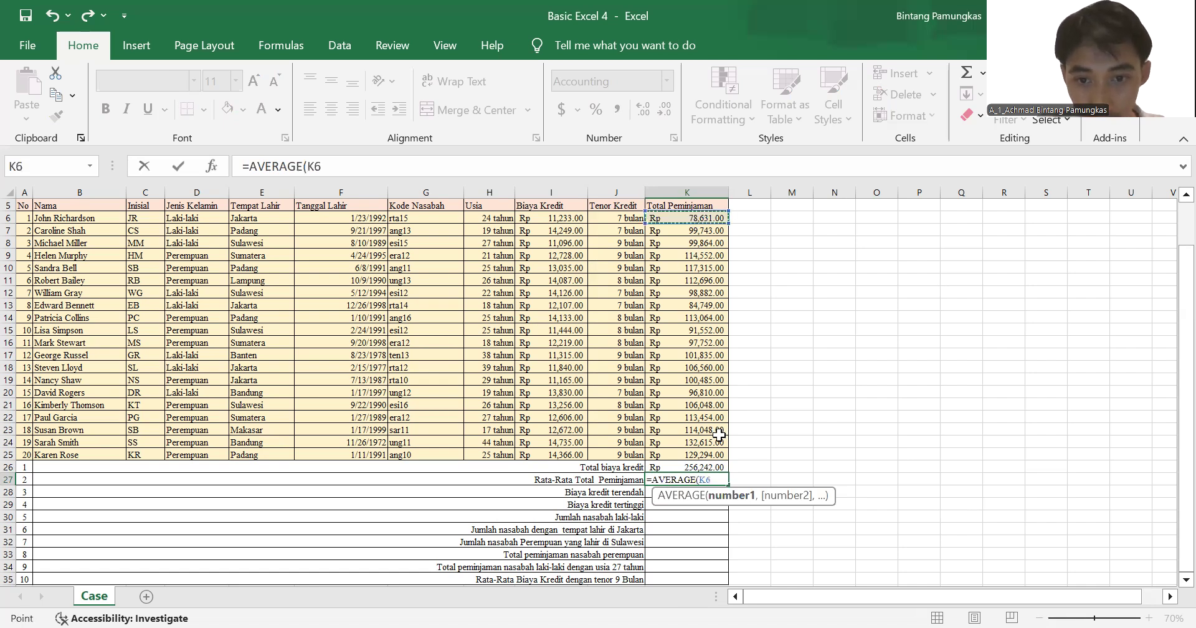
left_click(716, 455, "shift")
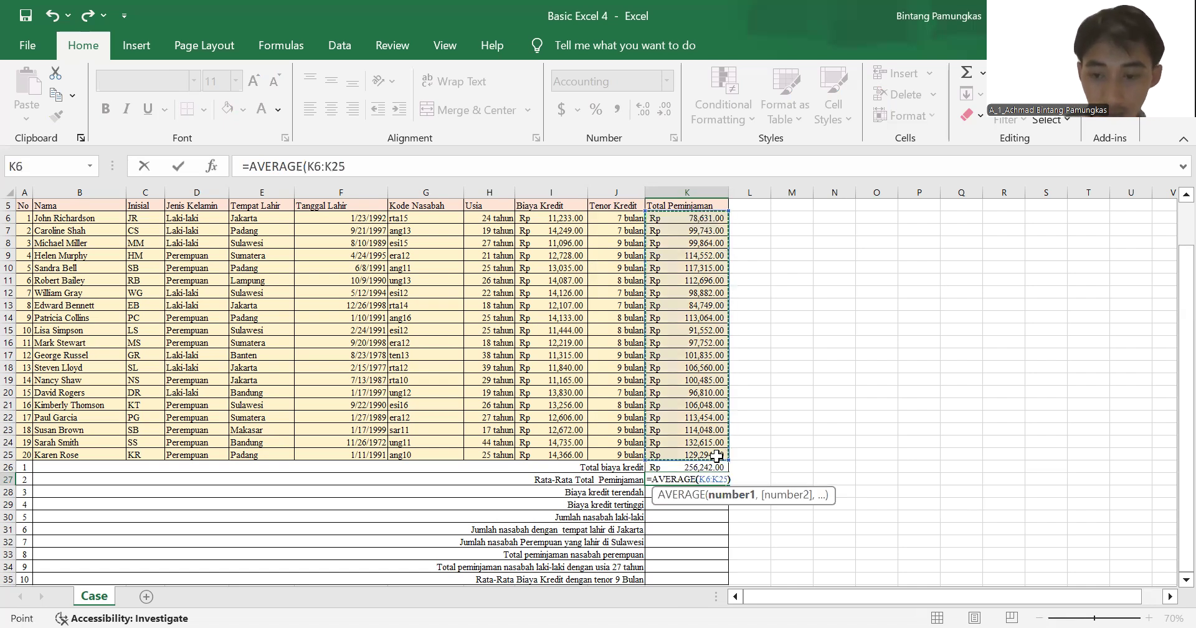
key("Return")
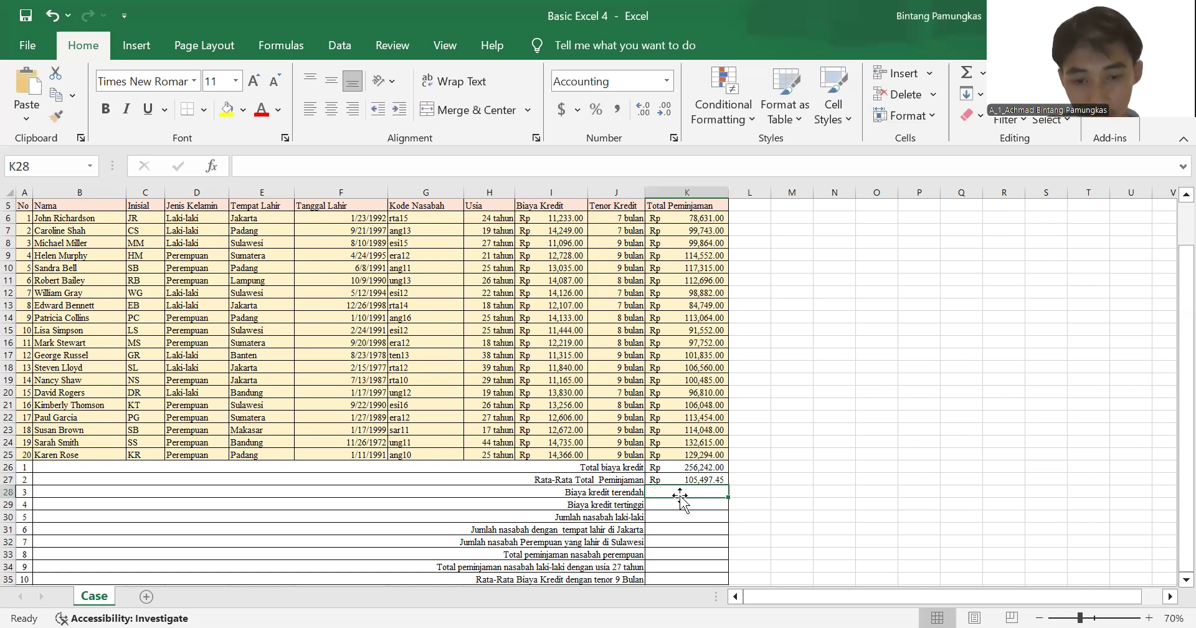
Step: Enter a MIN formula over I6:I25 in K28 for the lowest credit cost, Biaya kredit terendah
type("=")
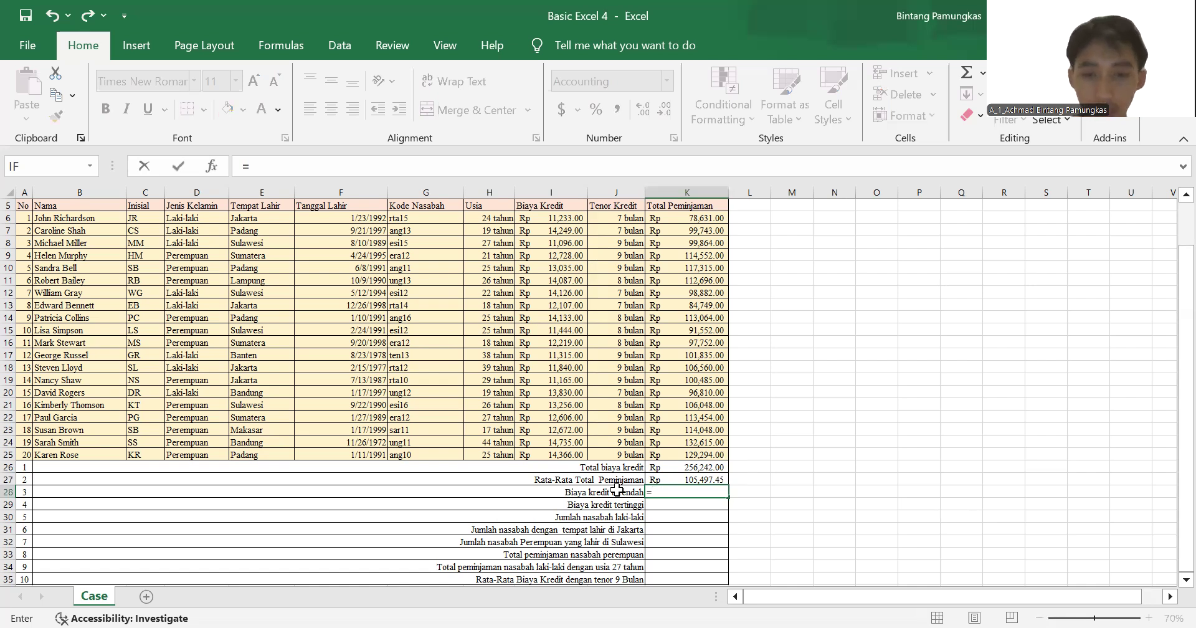
type("MIN")
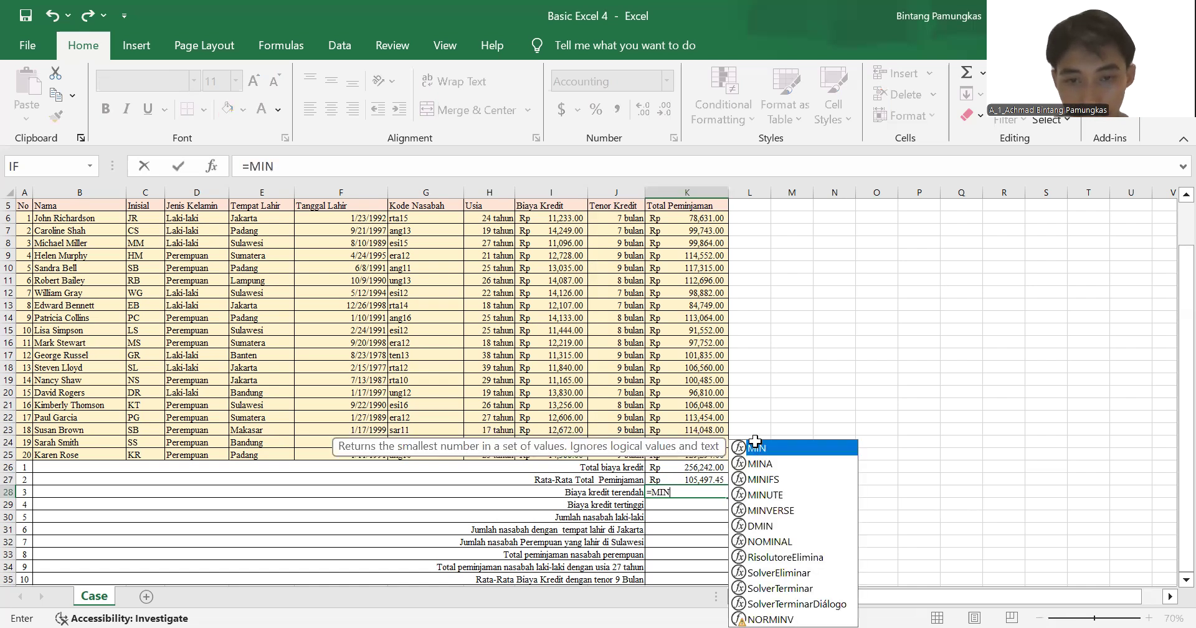
double_click(754, 446)
left_click(522, 213)
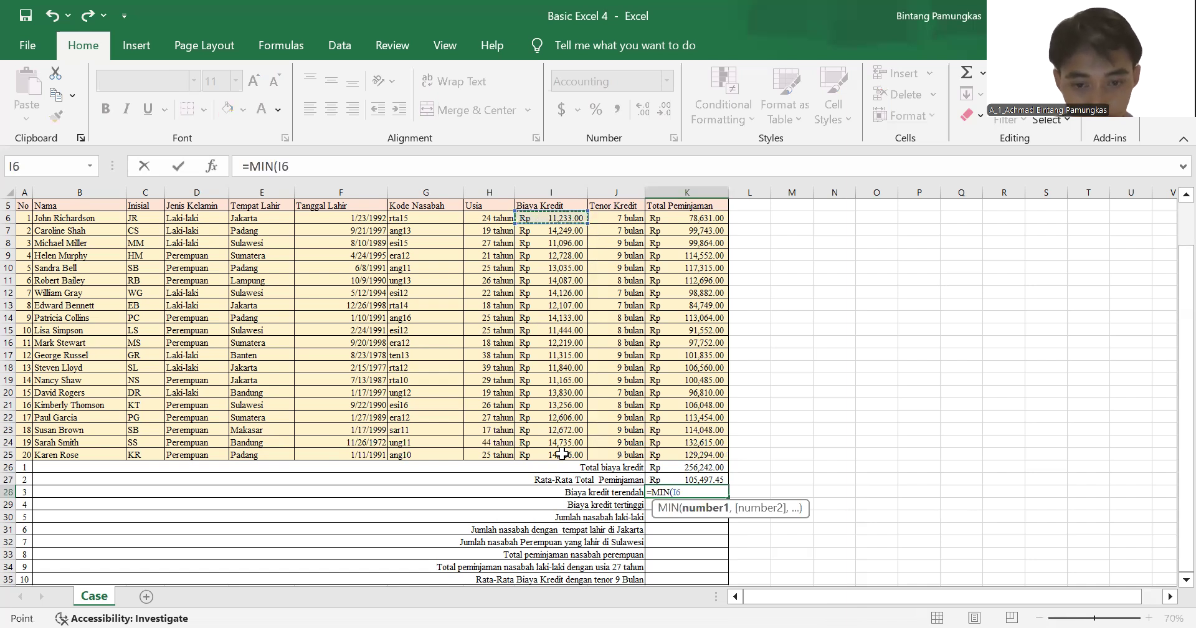
left_click_drag(562, 454, 562, 453)
key("Return")
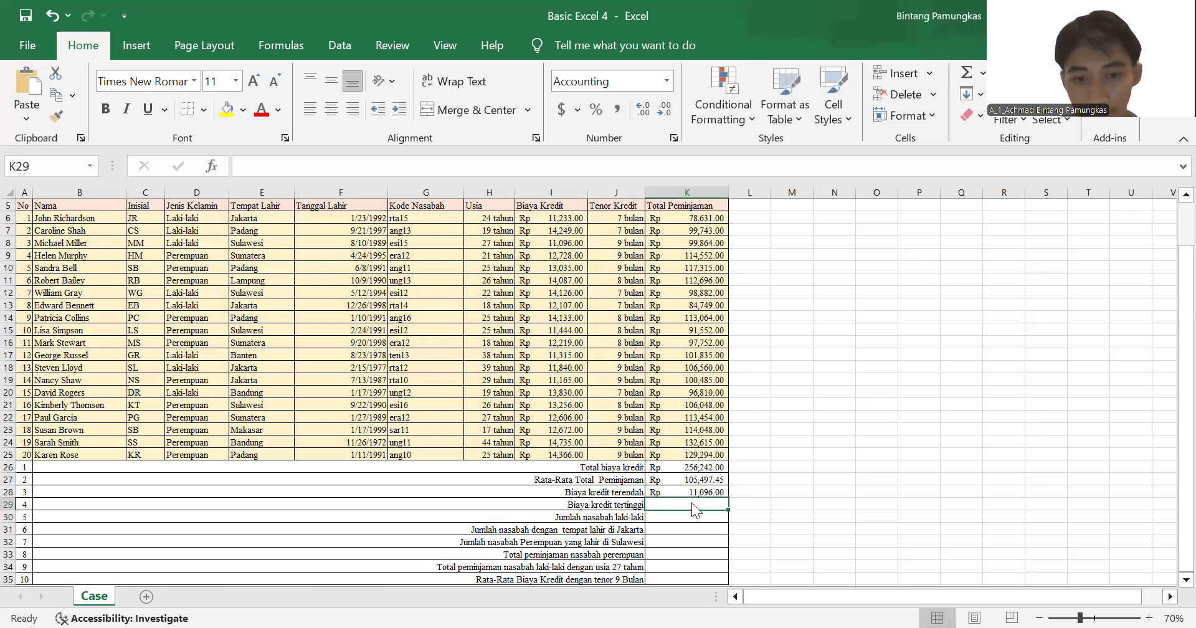
Step: Enter a MAX formula over I6:I25 in K29 for the highest credit cost, Biaya kredit tertinggi
double_click(690, 504)
left_click(675, 504)
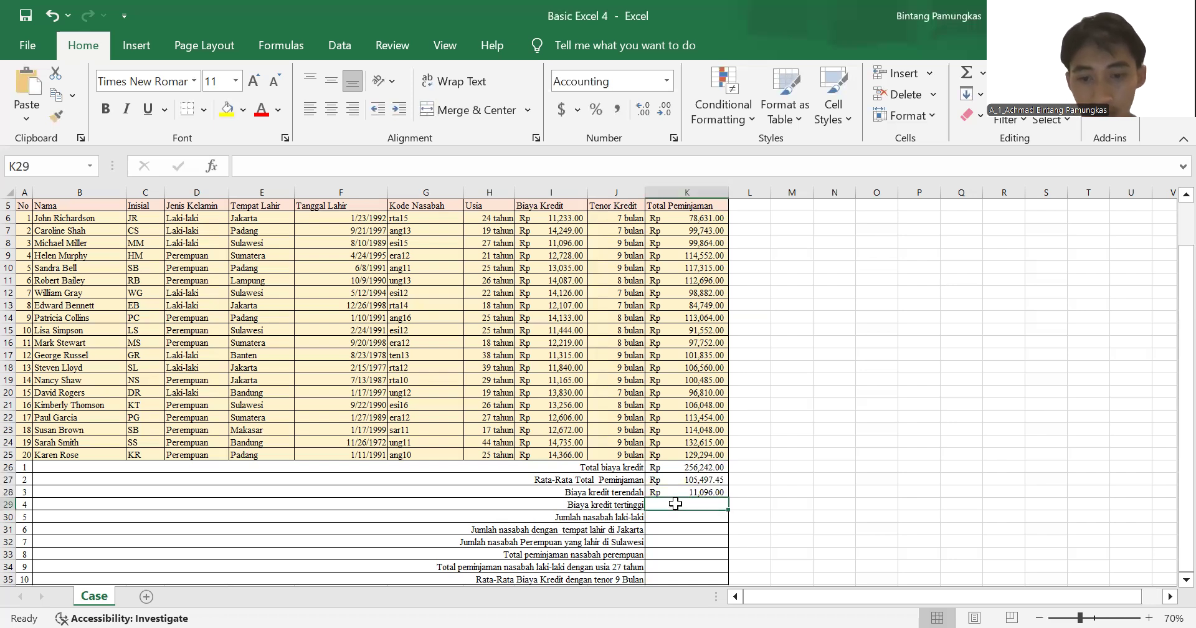
type("=")
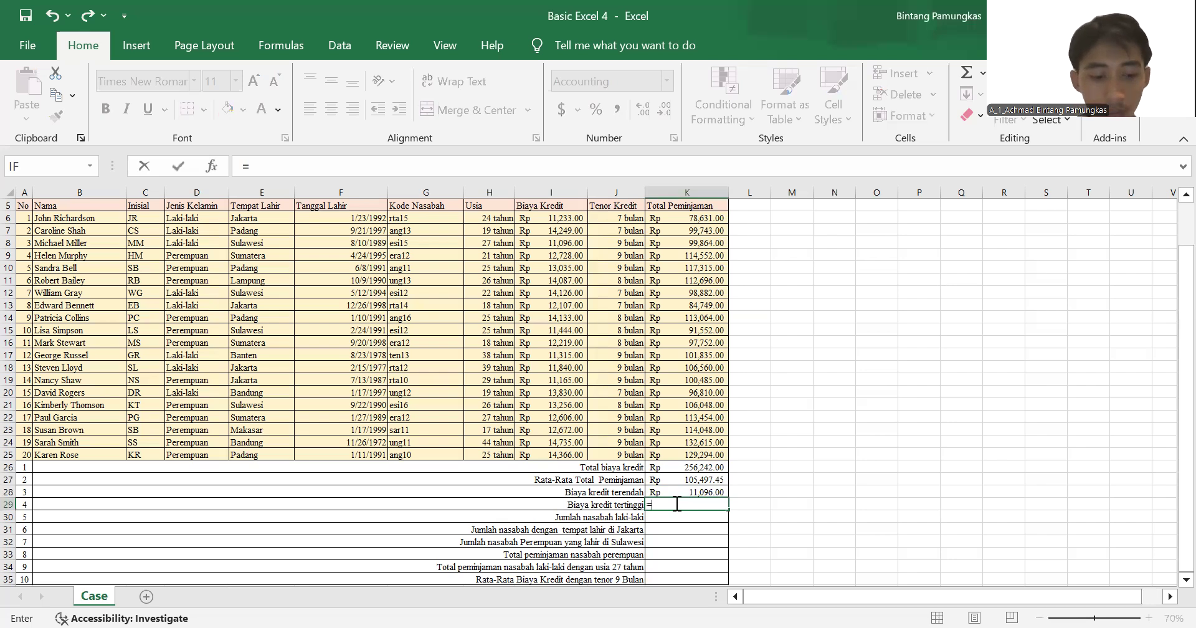
type("MAX")
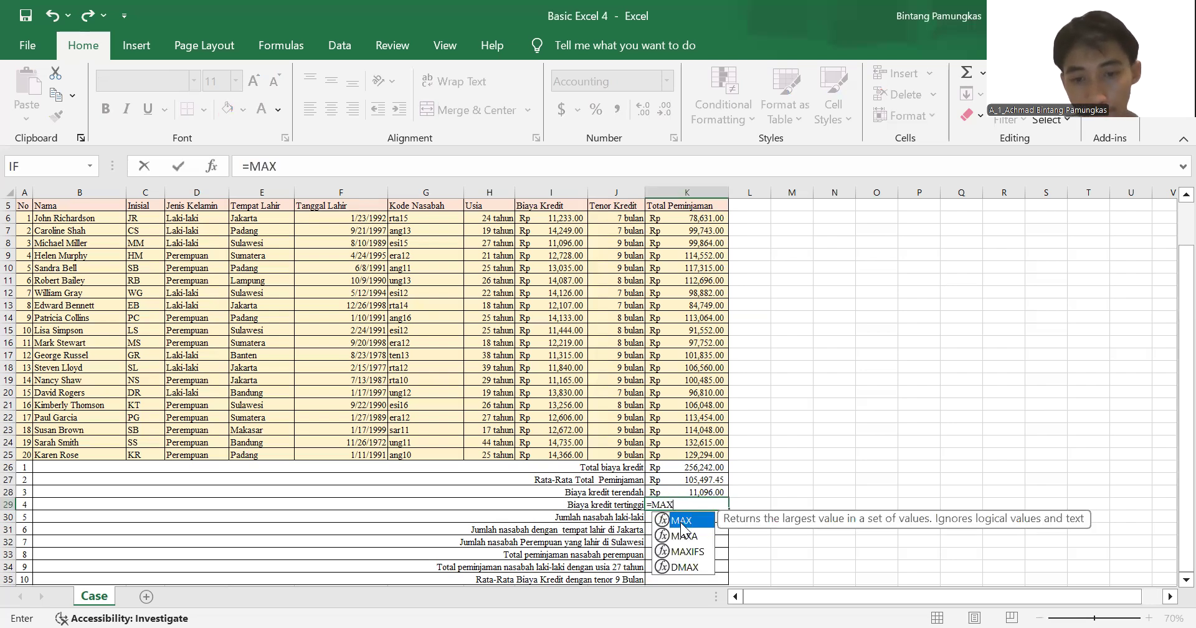
type("(")
left_click(546, 217)
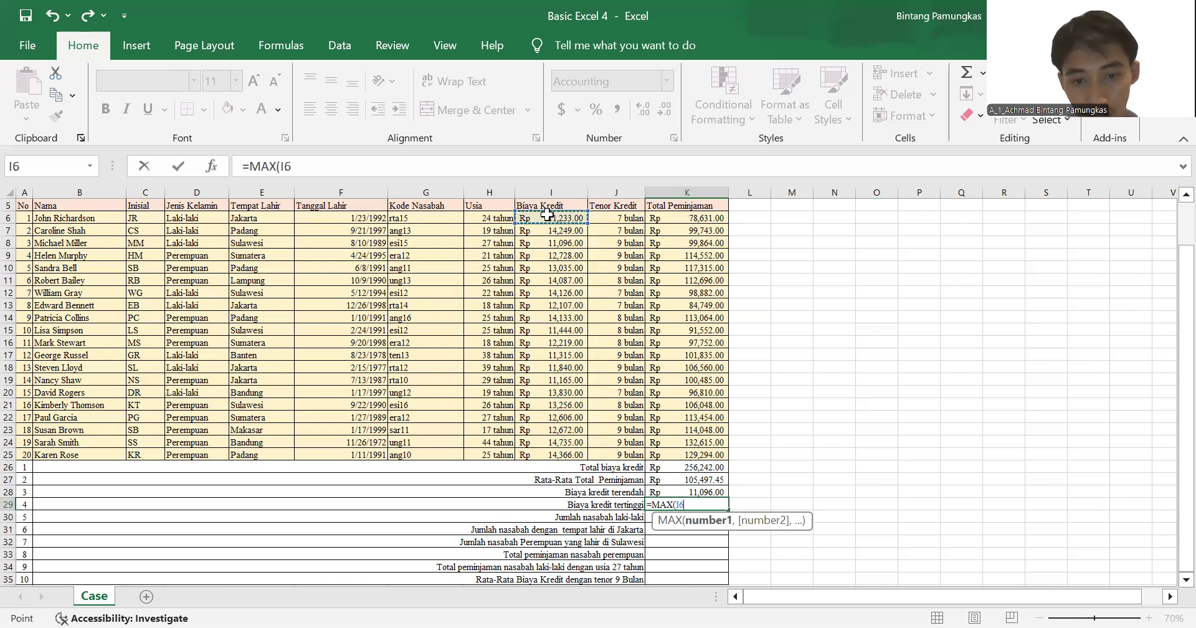
left_click(564, 454, "shift")
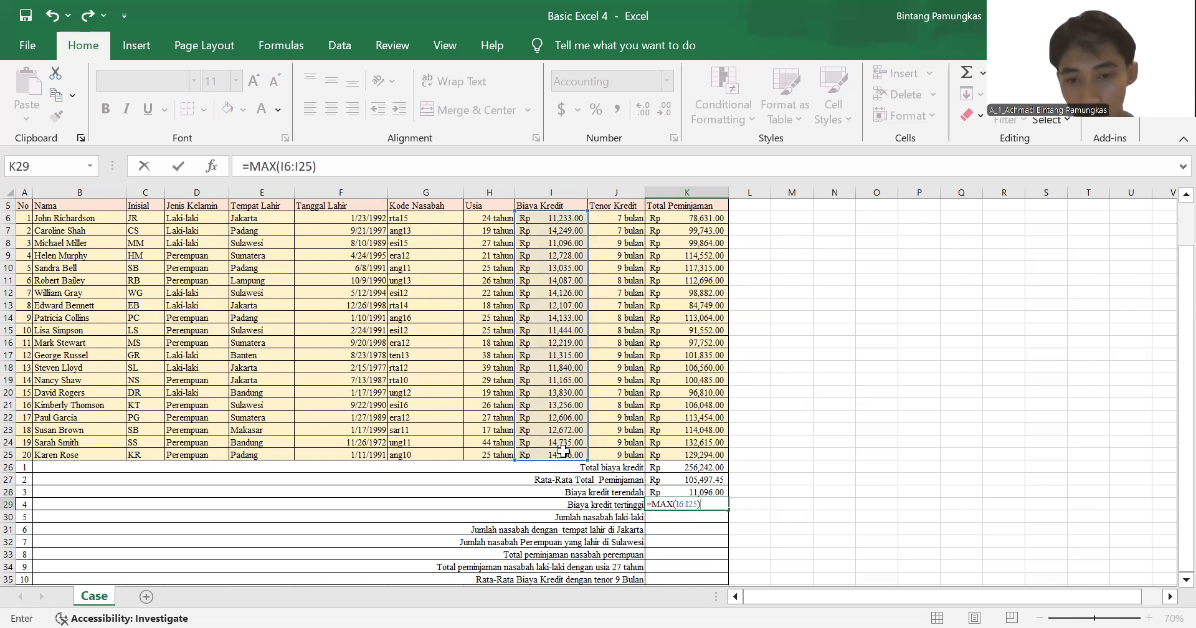
key("Return")
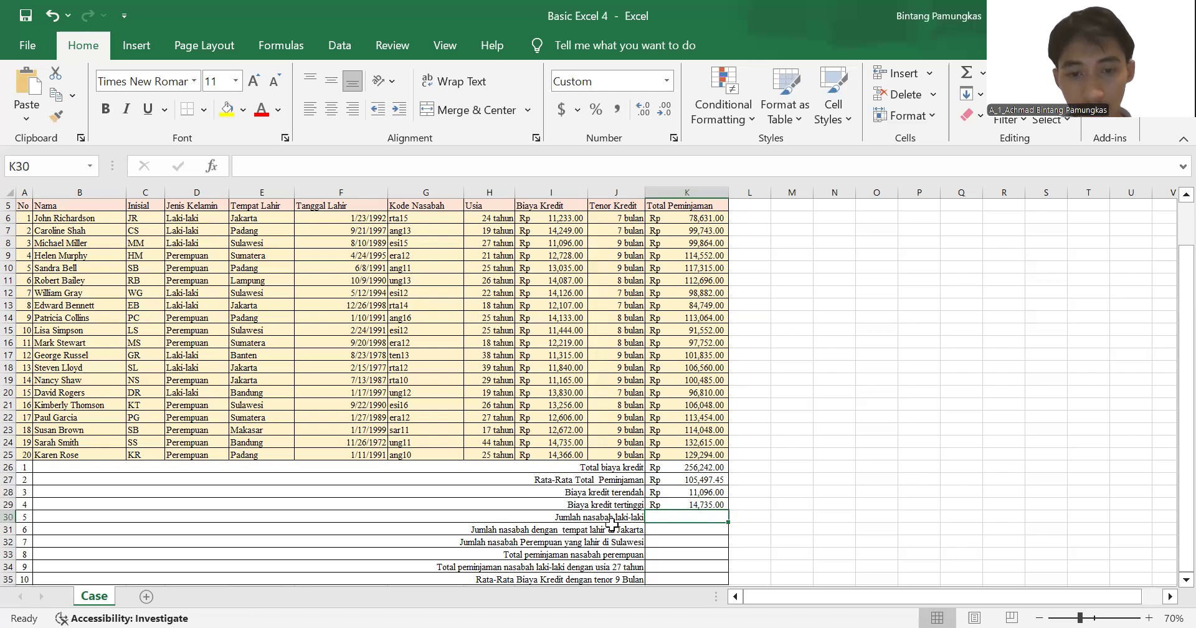
Step: Count the male customers in K30 with a COUNTIF formula over D6:D25, using D6 as the criterion
type("=")
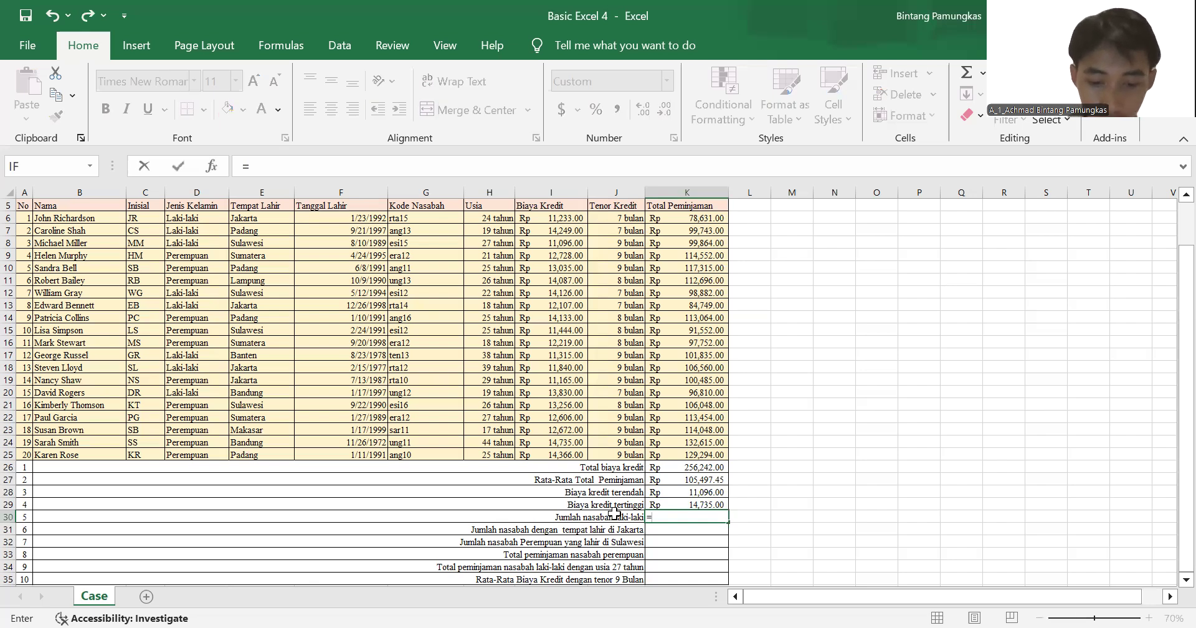
type("COUNT")
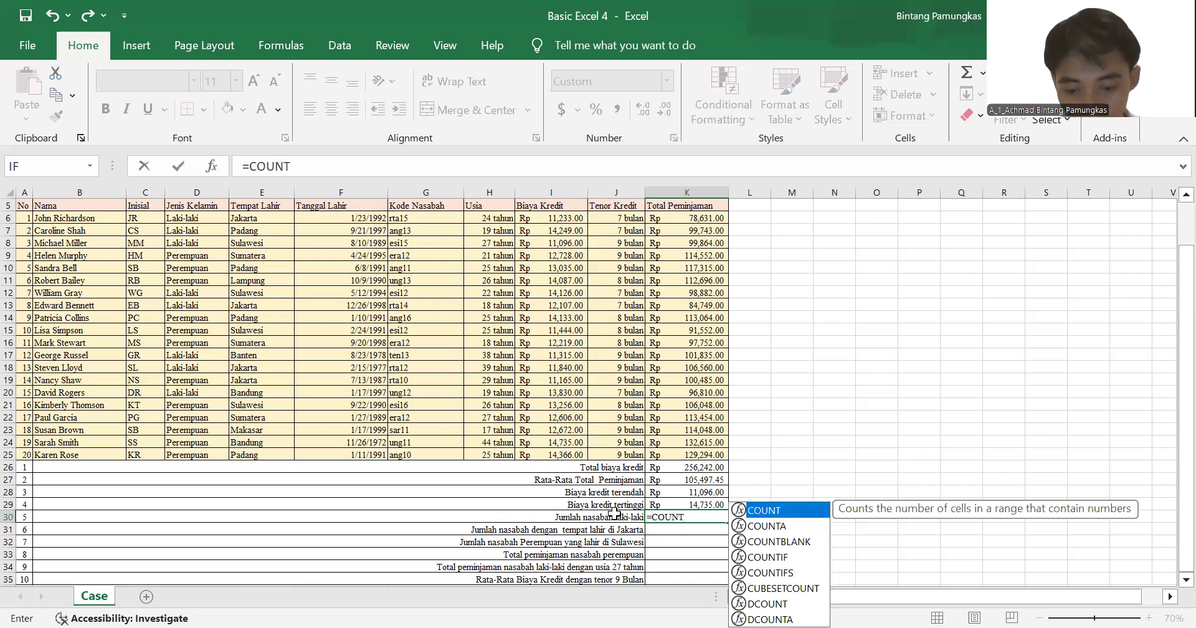
type("I")
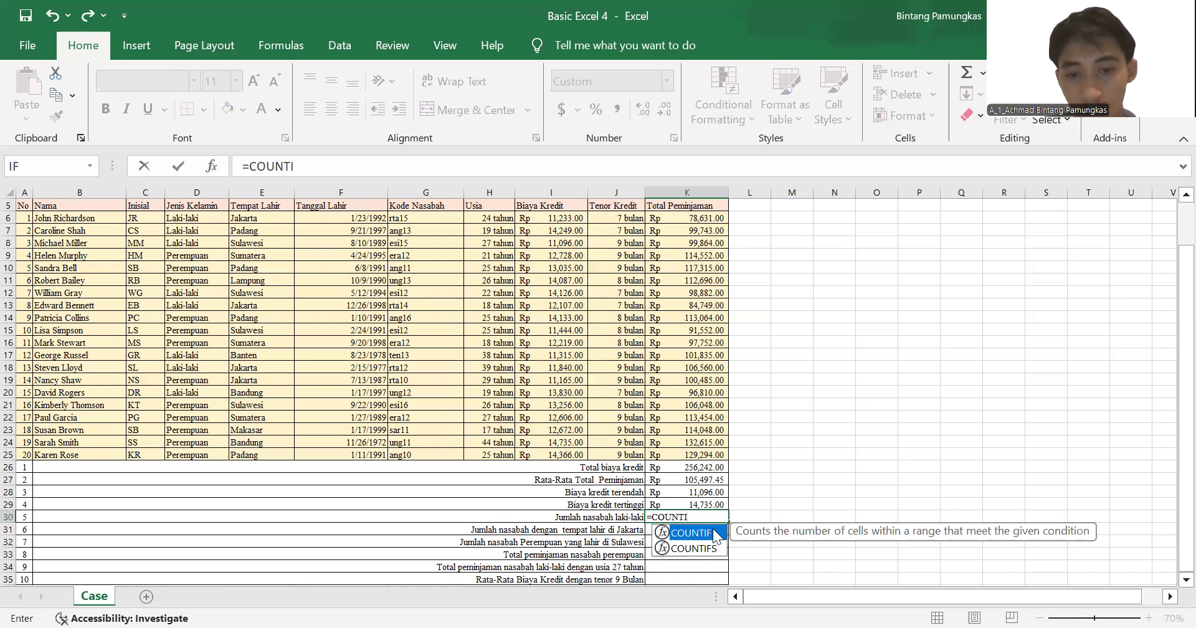
double_click(717, 537)
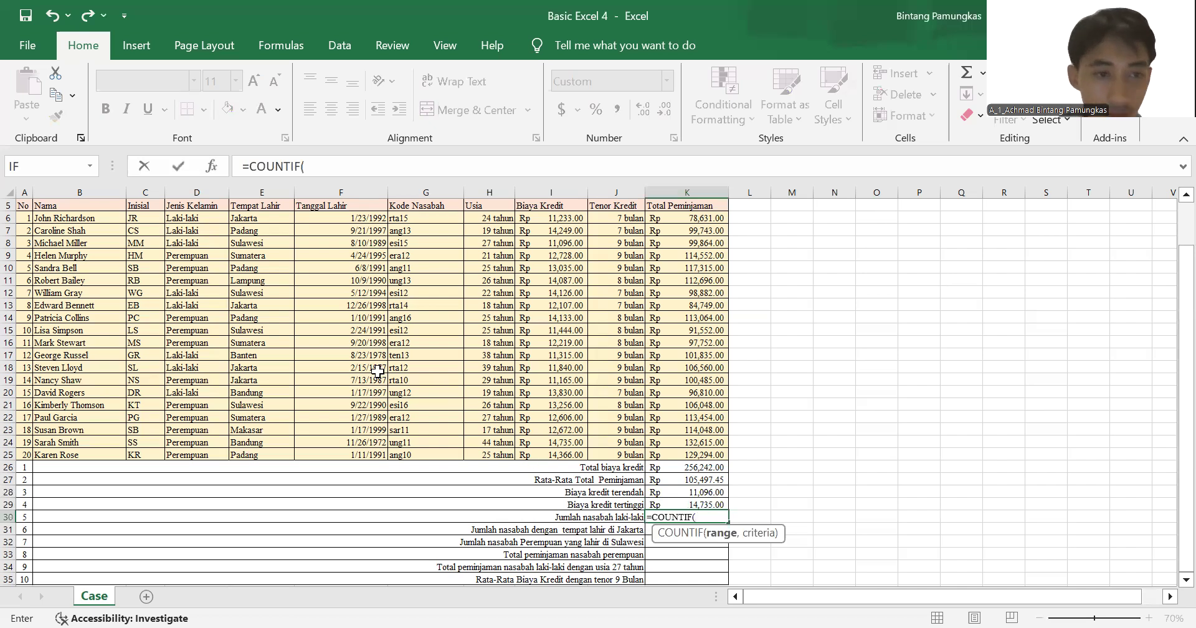
left_click(182, 215)
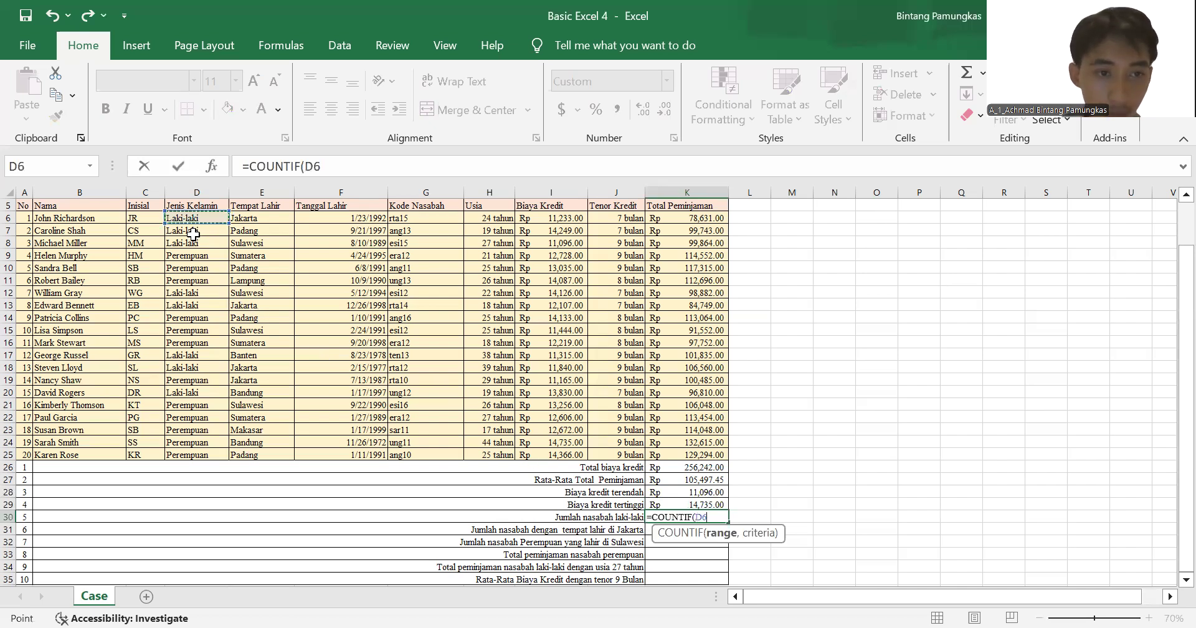
left_click(213, 450, "shift")
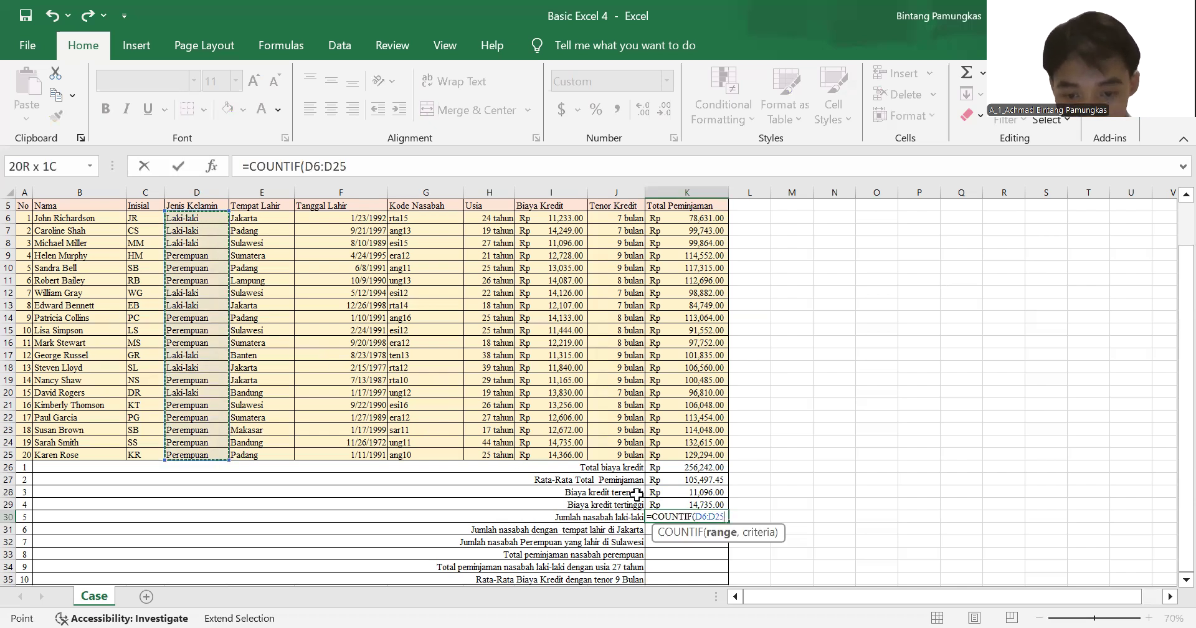
type(",")
left_click(211, 214)
type(")")
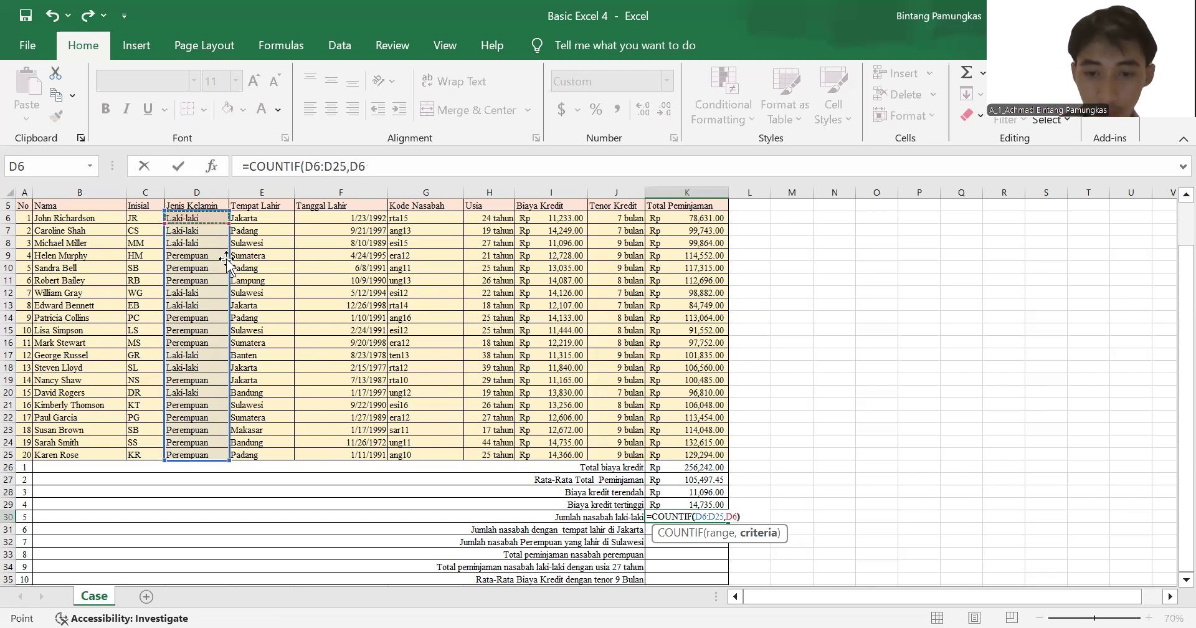
key("Return")
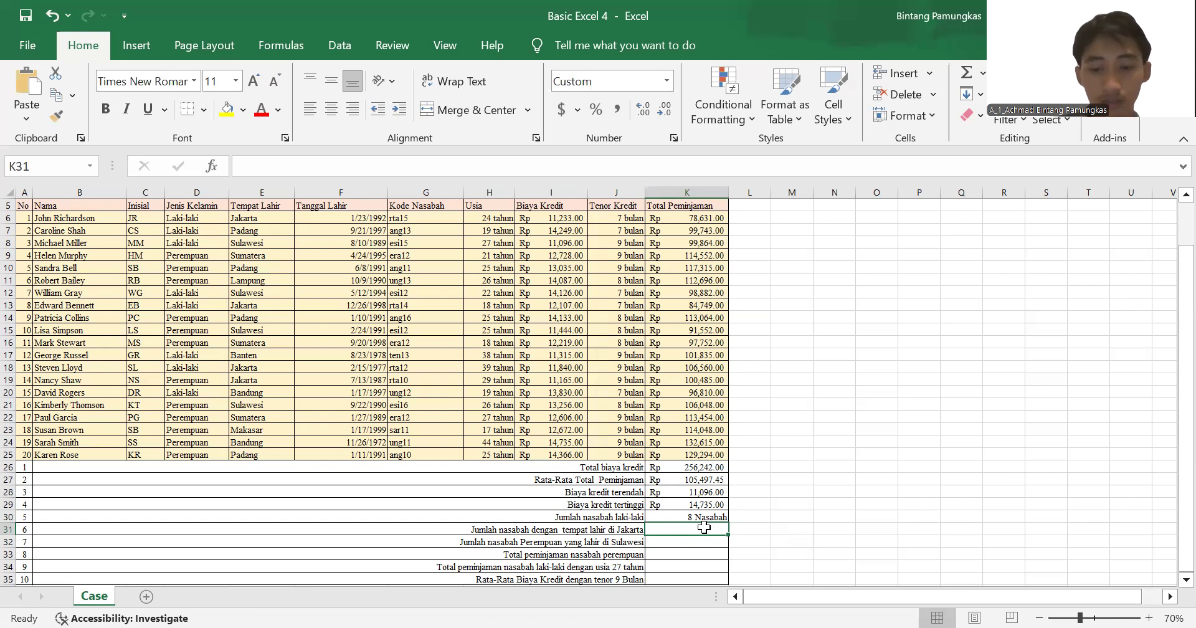
Step: Count the customers born in Jakarta in K31 with a COUNTIF formula over E6:E25, using E6 as the criterion
type("=")
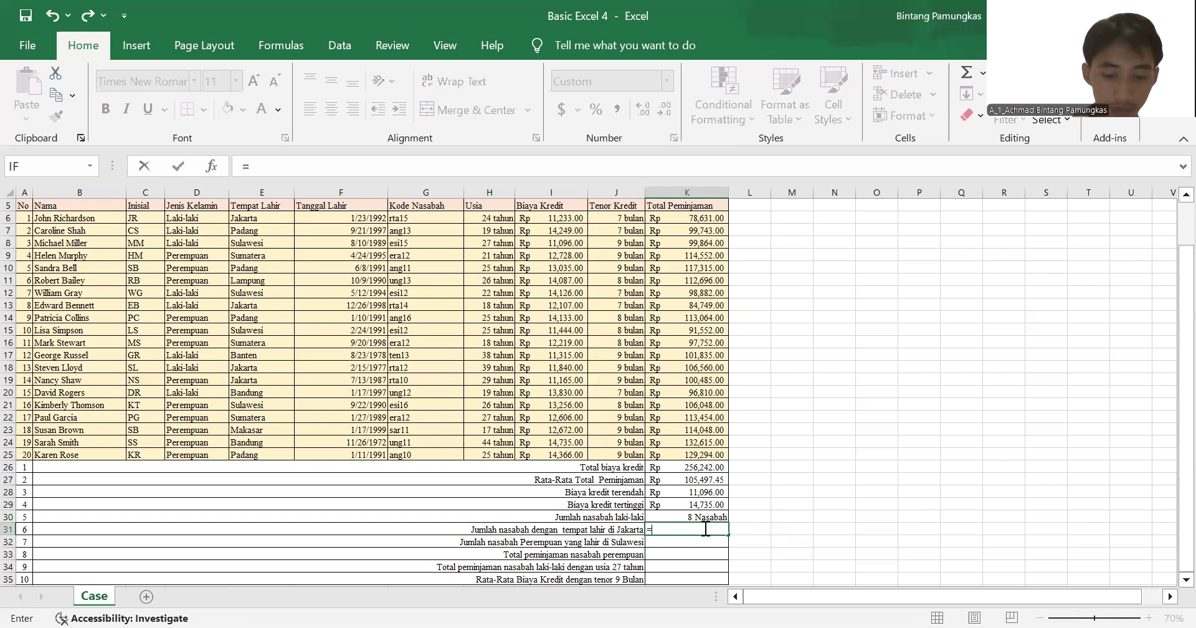
type("COUNT")
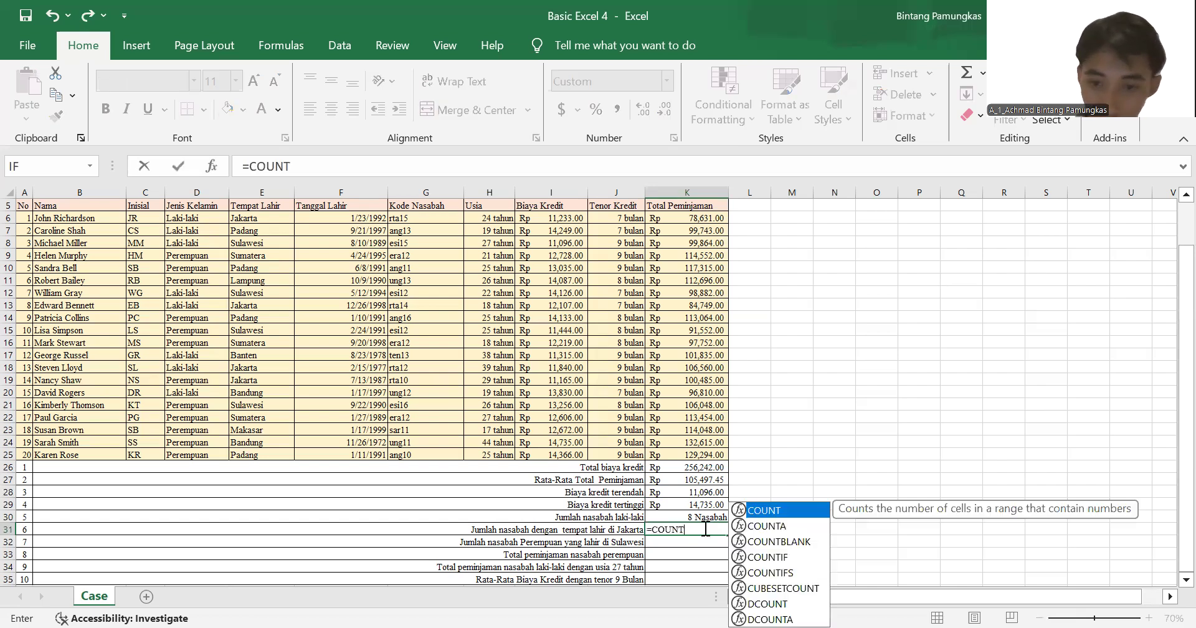
double_click(804, 555)
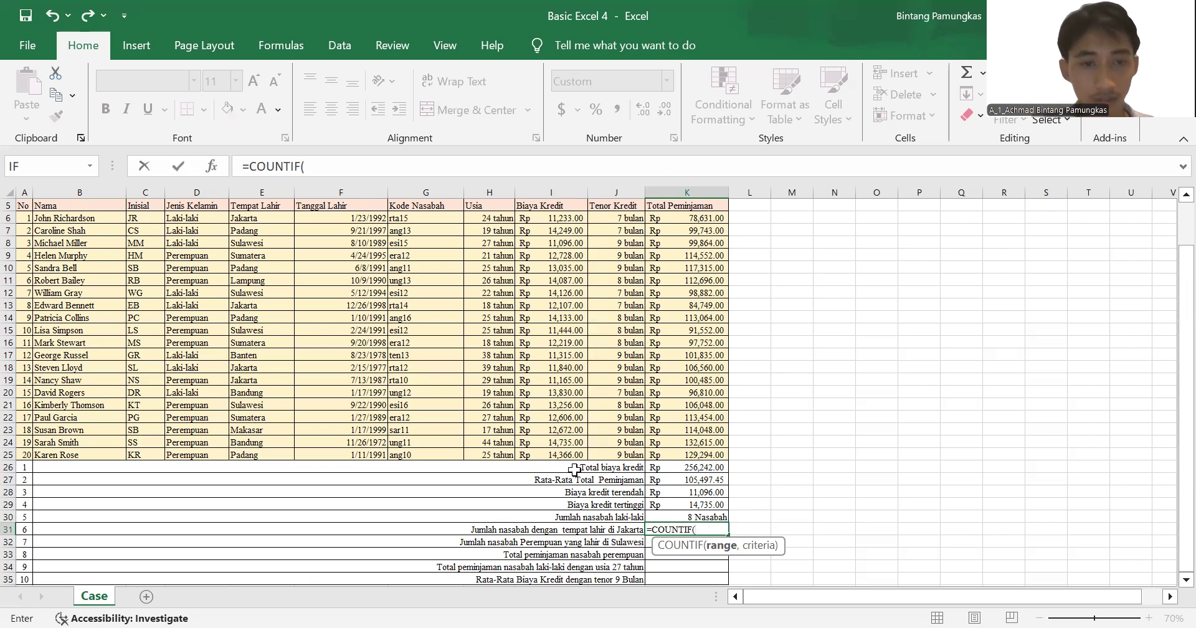
left_click(258, 219)
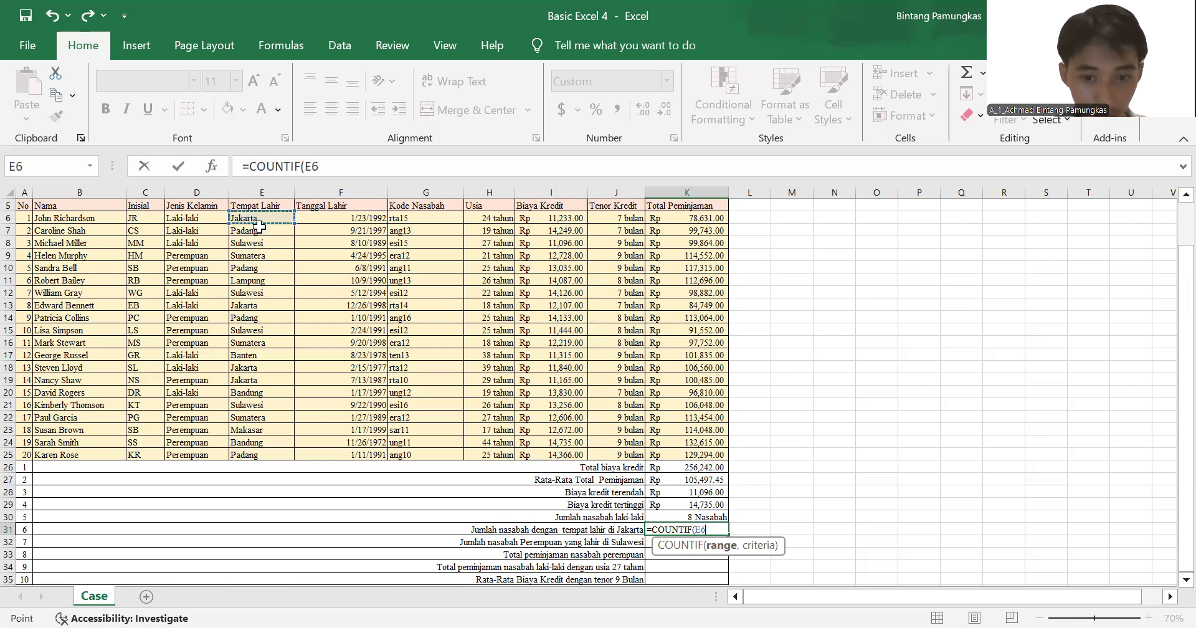
left_click(273, 451, "shift")
type(",")
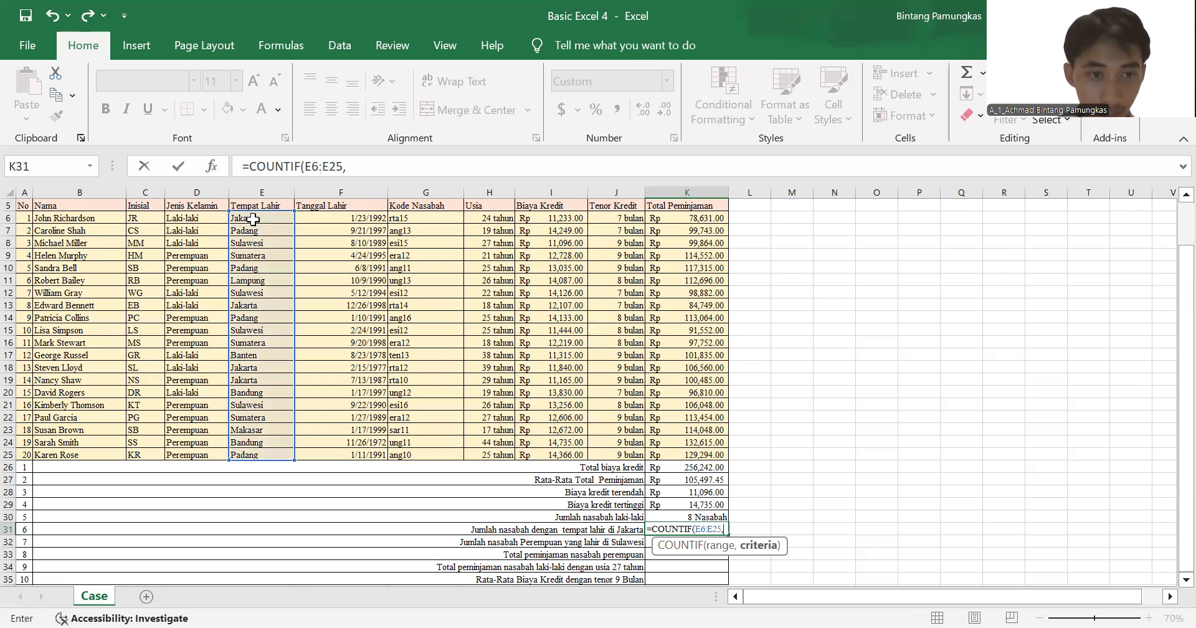
left_click(259, 220)
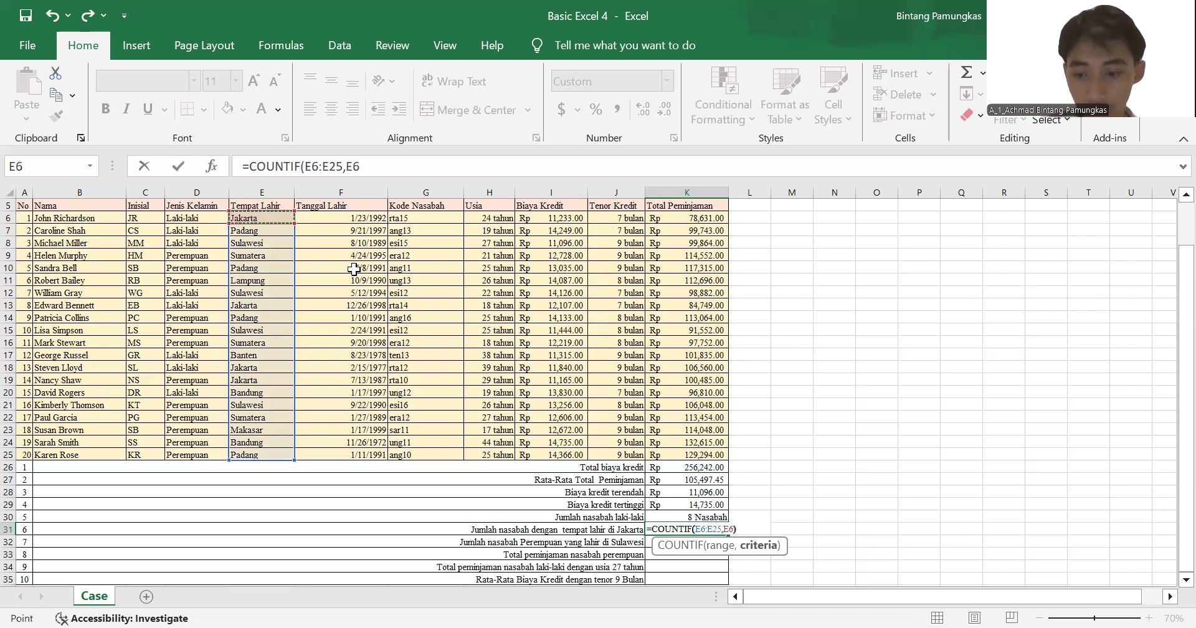
key("Return")
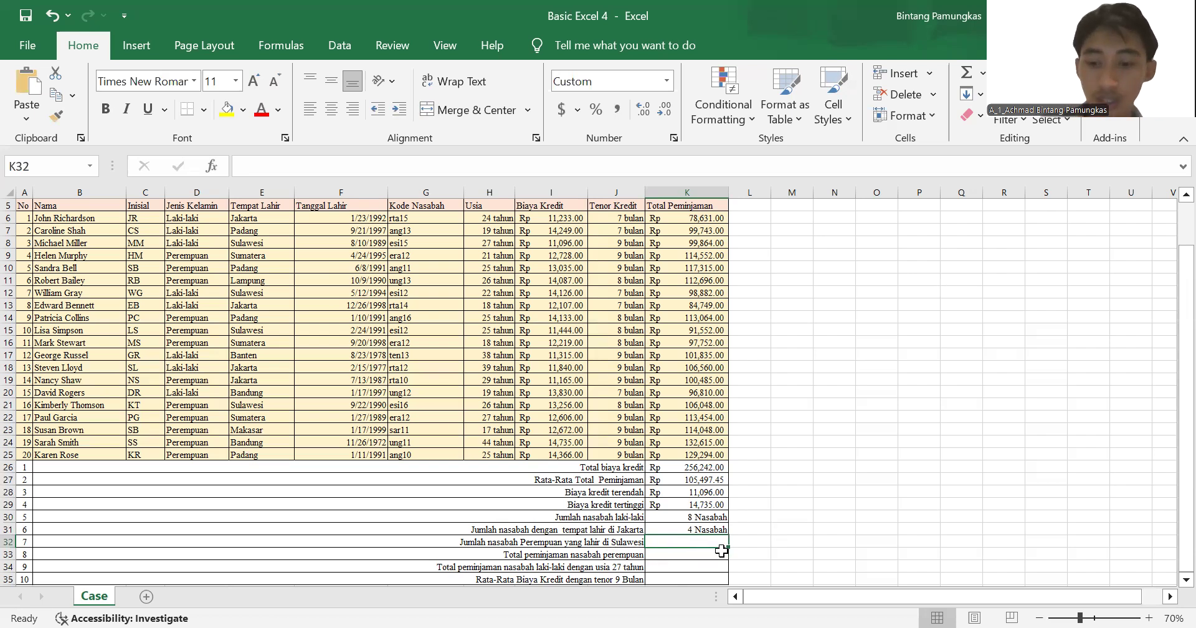
Step: Count the female customers born in Sulawesi in K32 with COUNTIFS, matching D6:D25 to D9 and E6:E25 to E8
type("=")
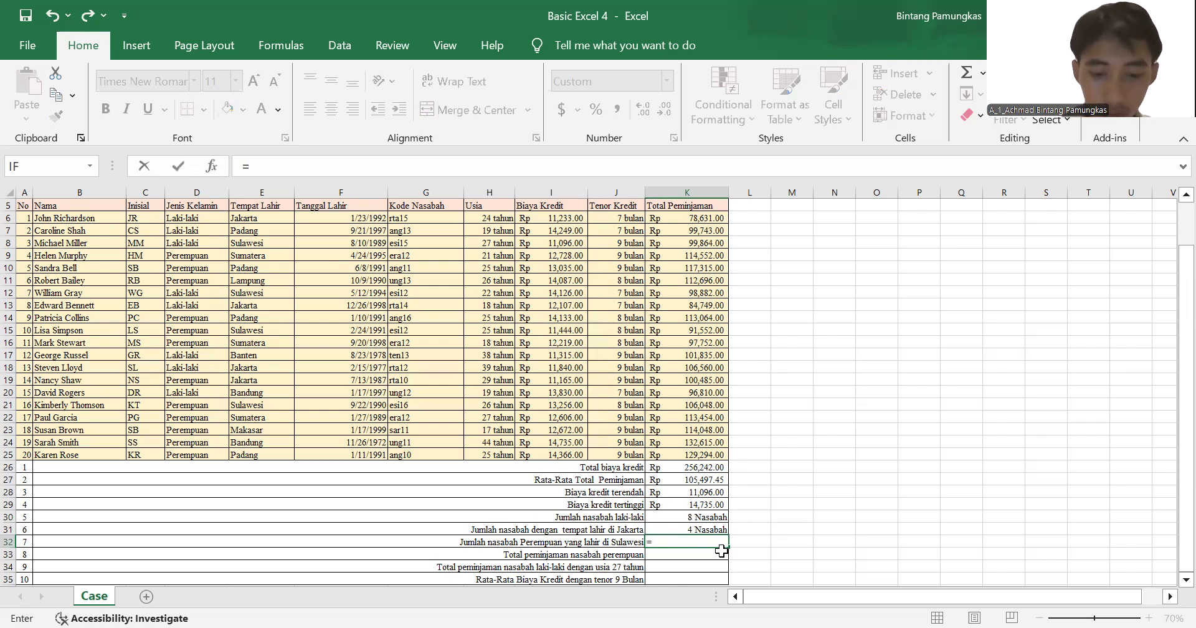
type("COUNTIF")
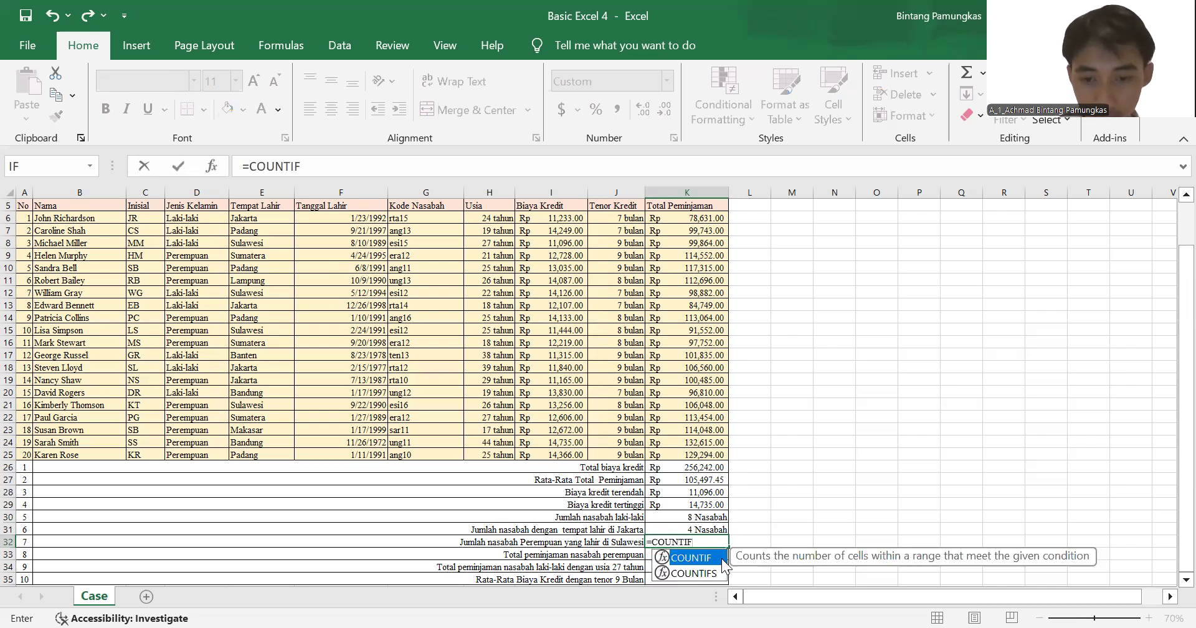
double_click(709, 569)
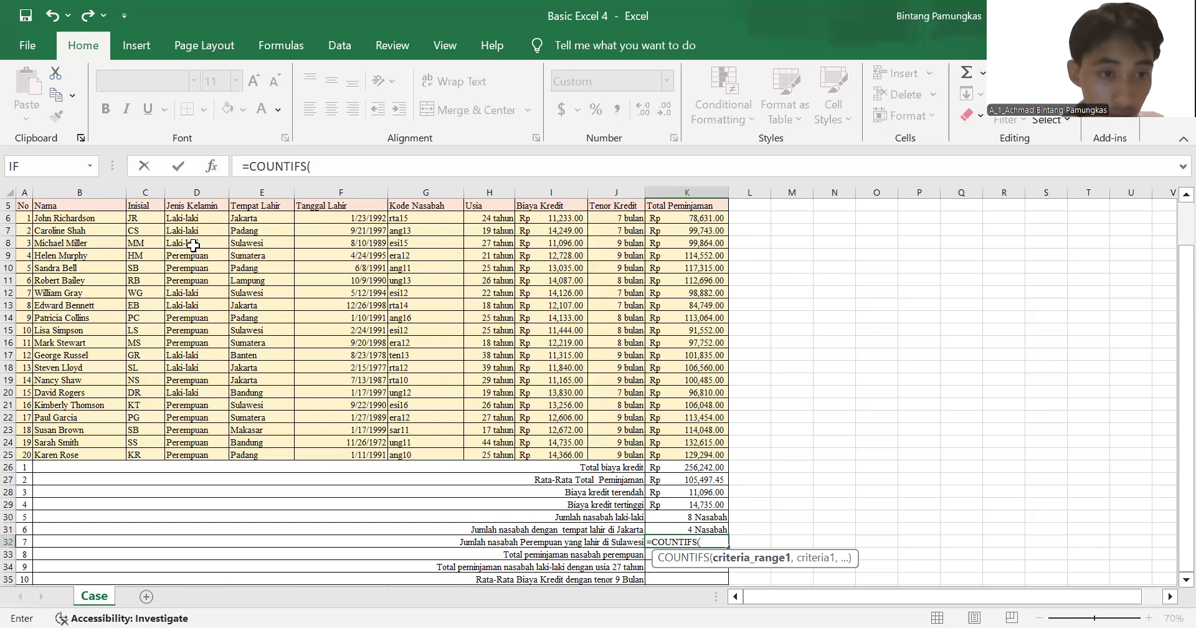
left_click(187, 216)
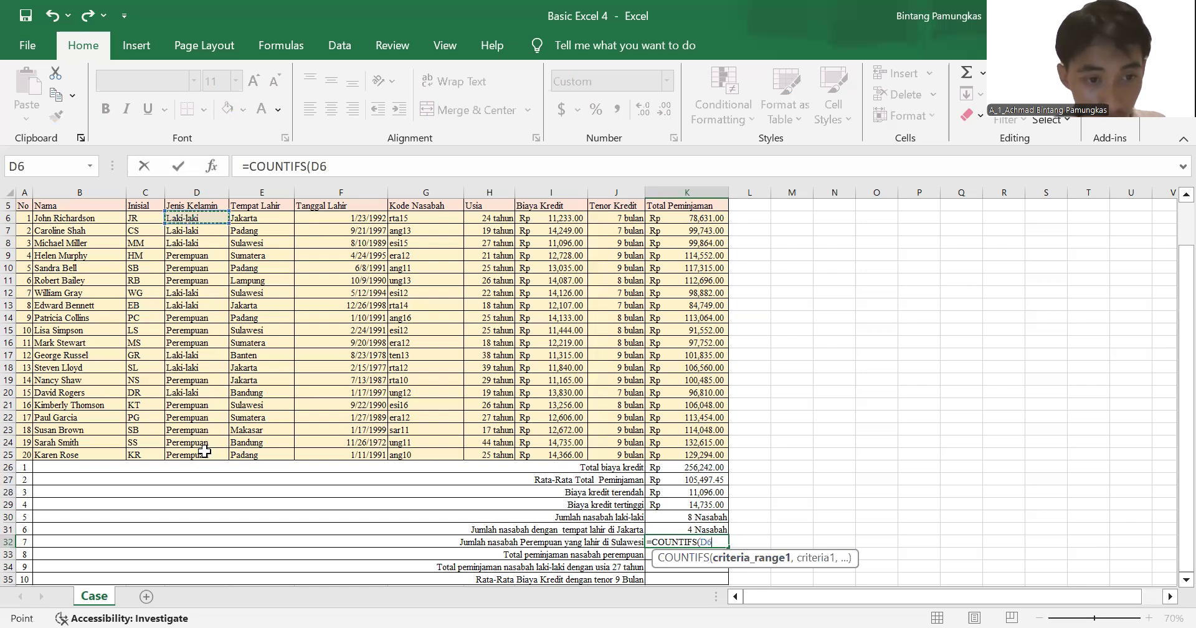
left_click_drag(204, 450, 204, 450)
type(",")
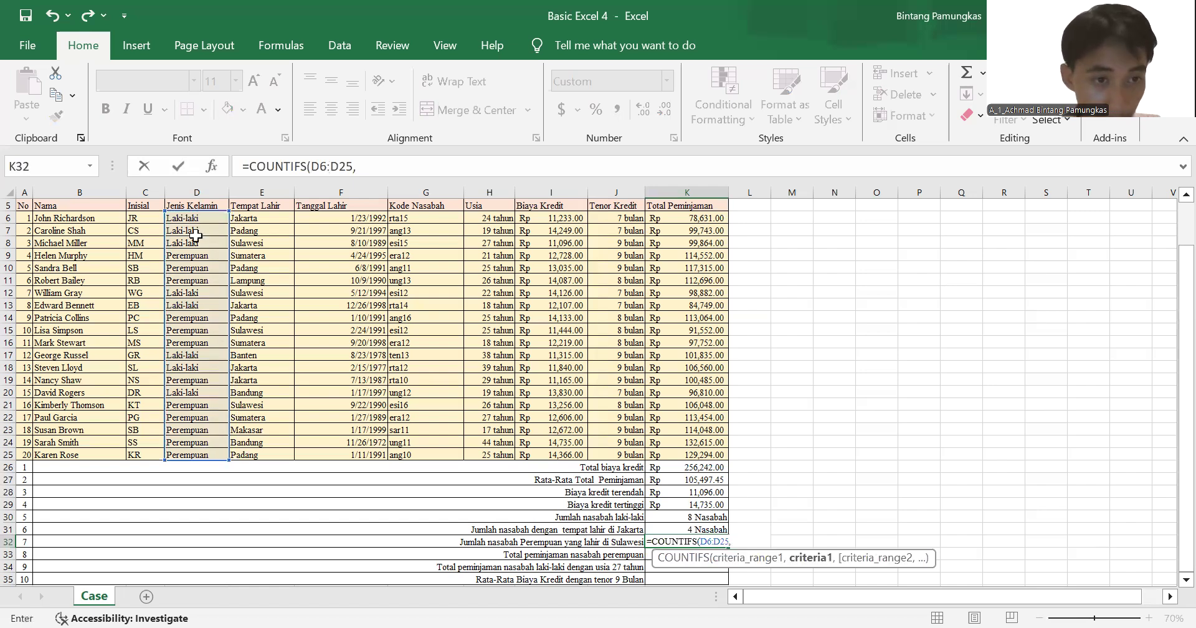
left_click(196, 256)
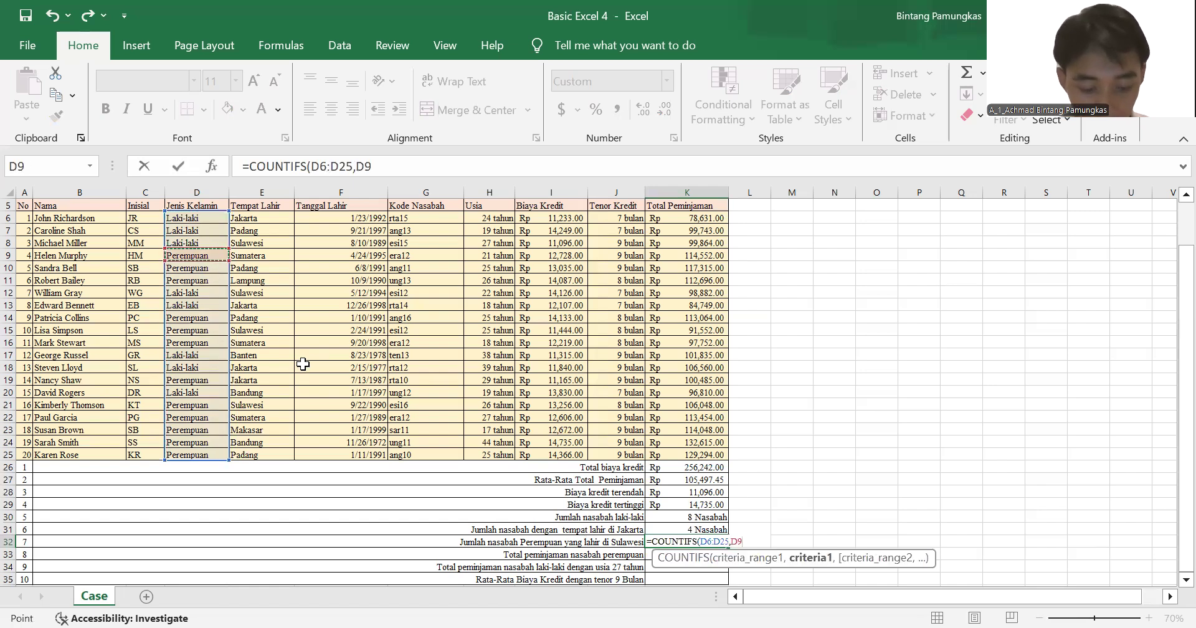
type(",")
left_click(262, 217)
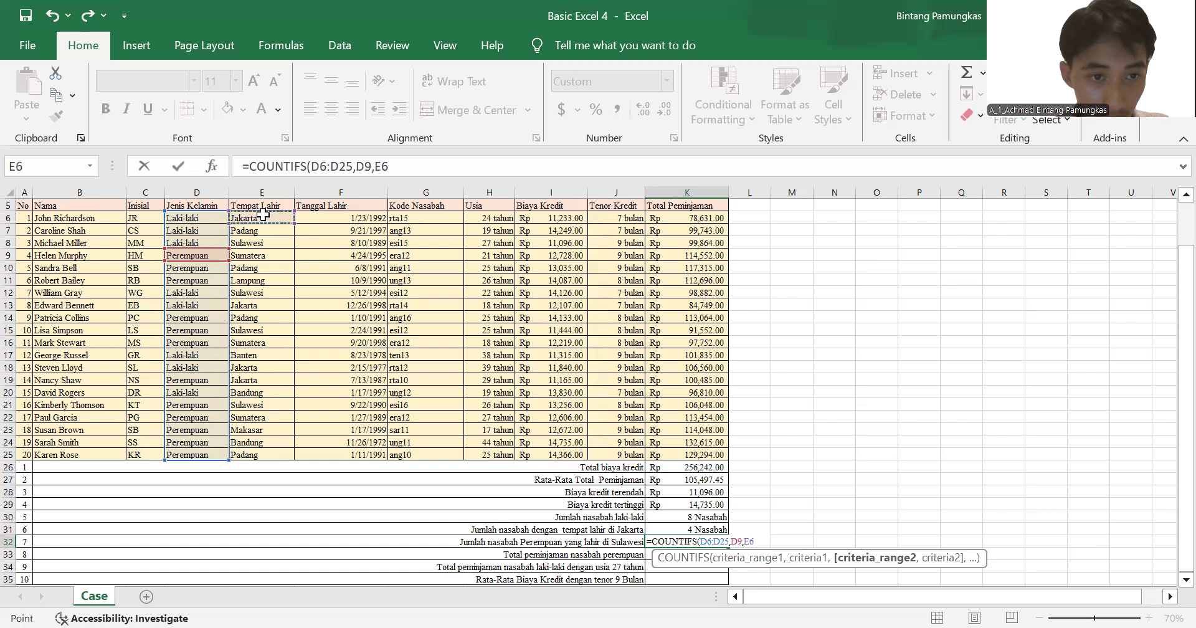
left_click(284, 453, "shift")
type(",")
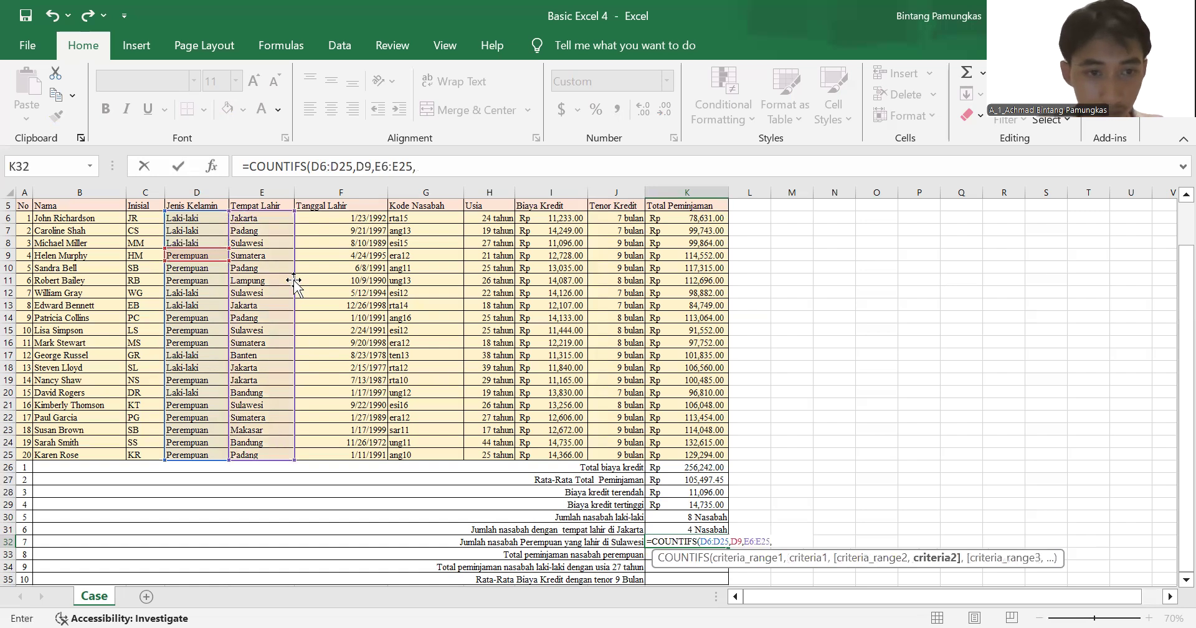
left_click(268, 243)
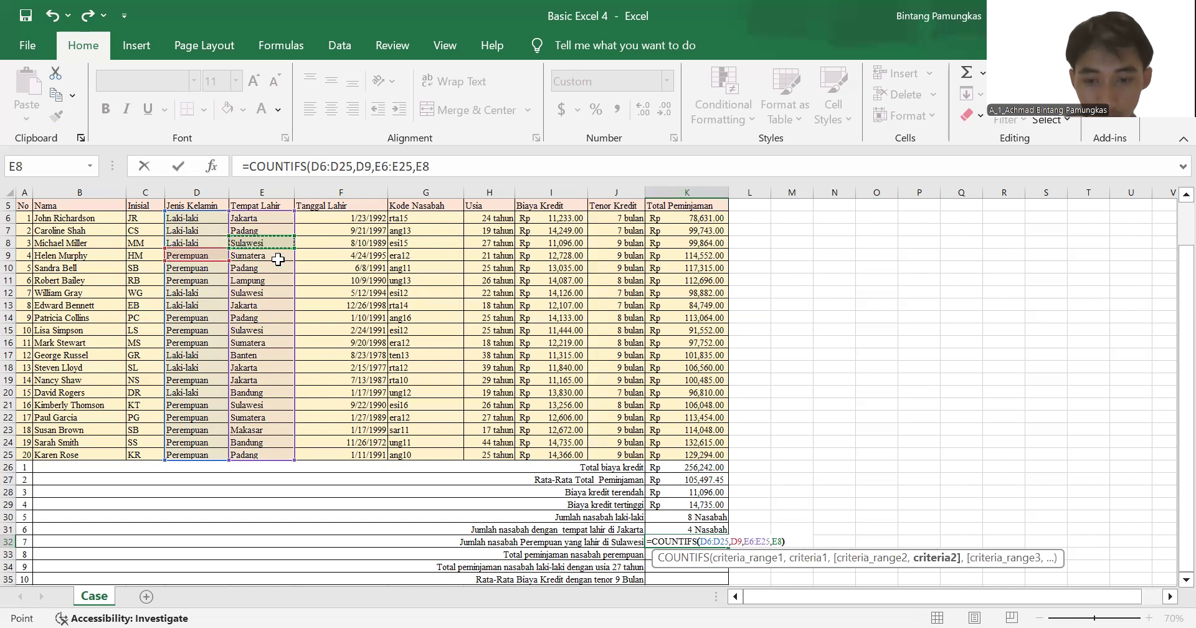
key("Return")
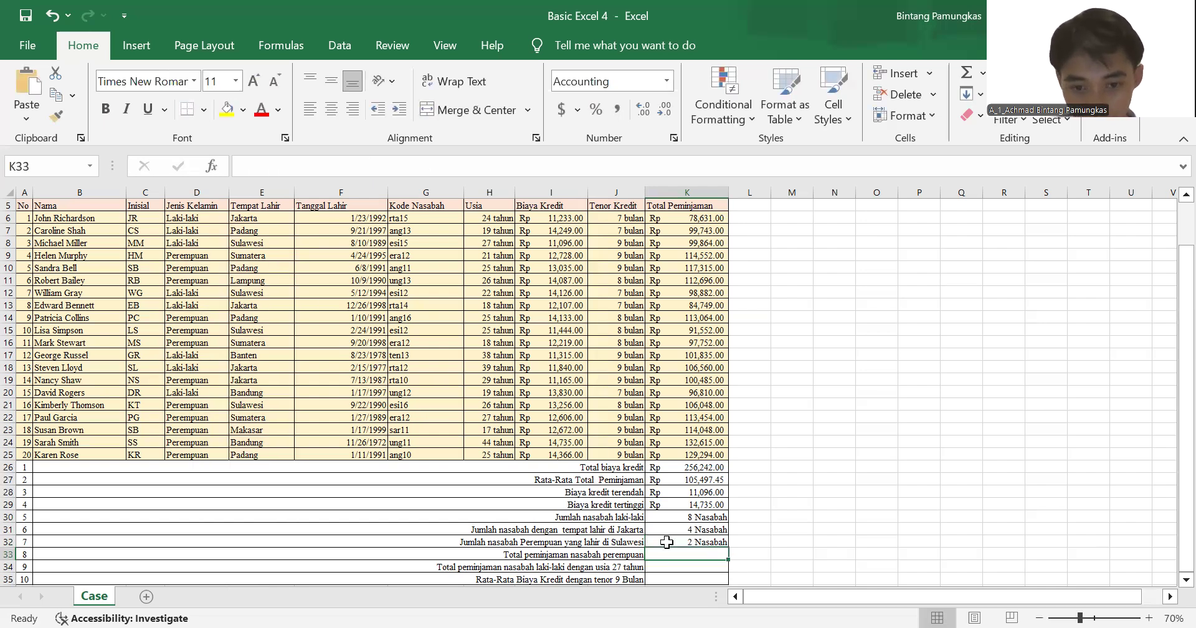
Step: Start a SUMIF formula in K33 for the female customers' total borrowing, Total peminjaman nasabah perempuan
scroll(716, 549, "down", 2)
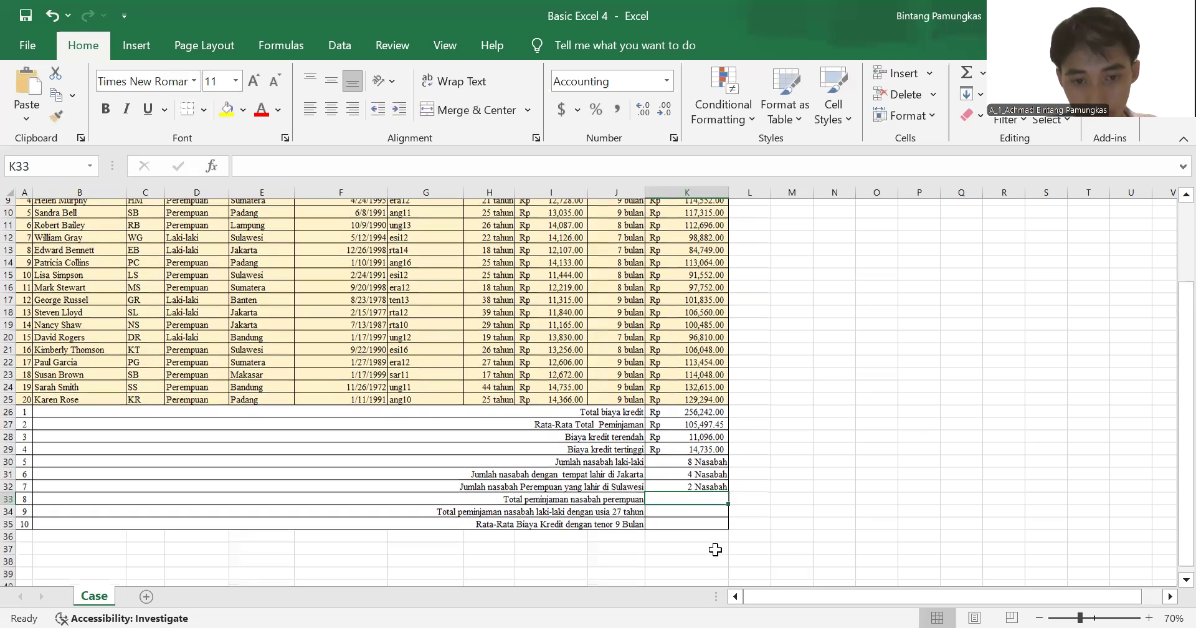
scroll(692, 530, "up", 1)
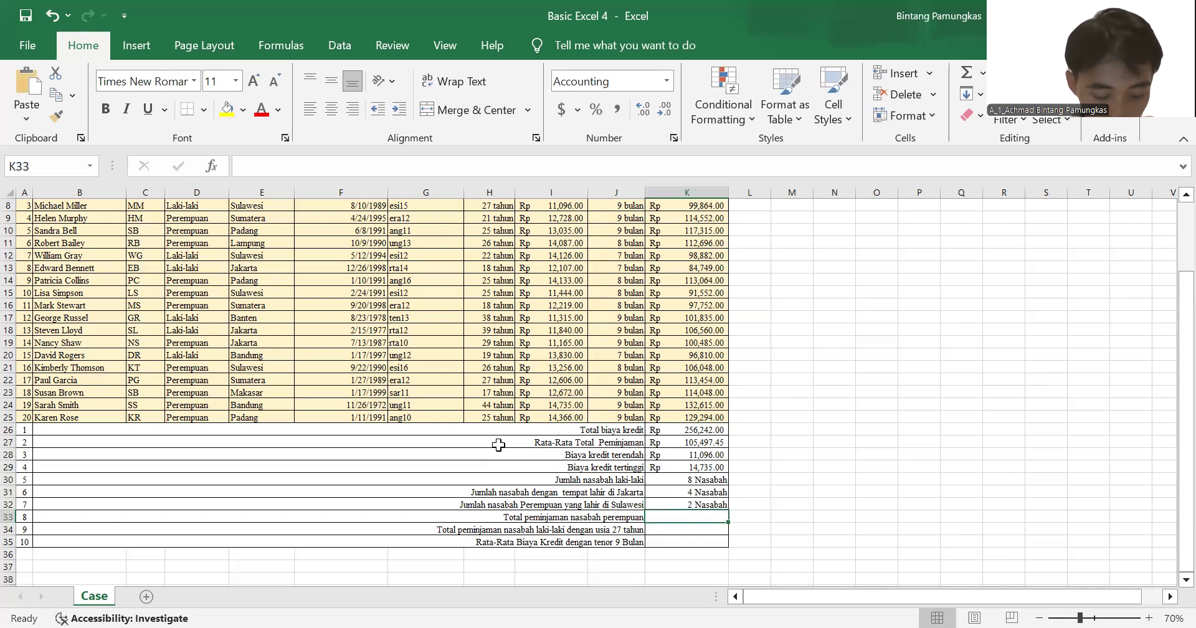
type("SUMI")
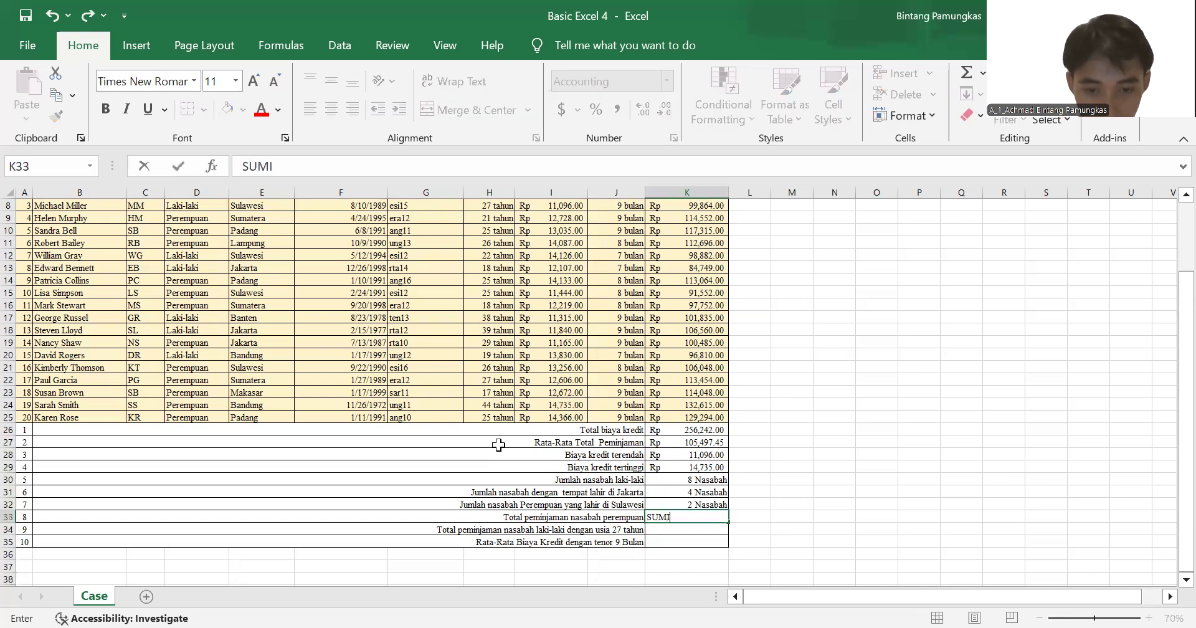
left_click(662, 512)
key("Home")
type("=SUMI")
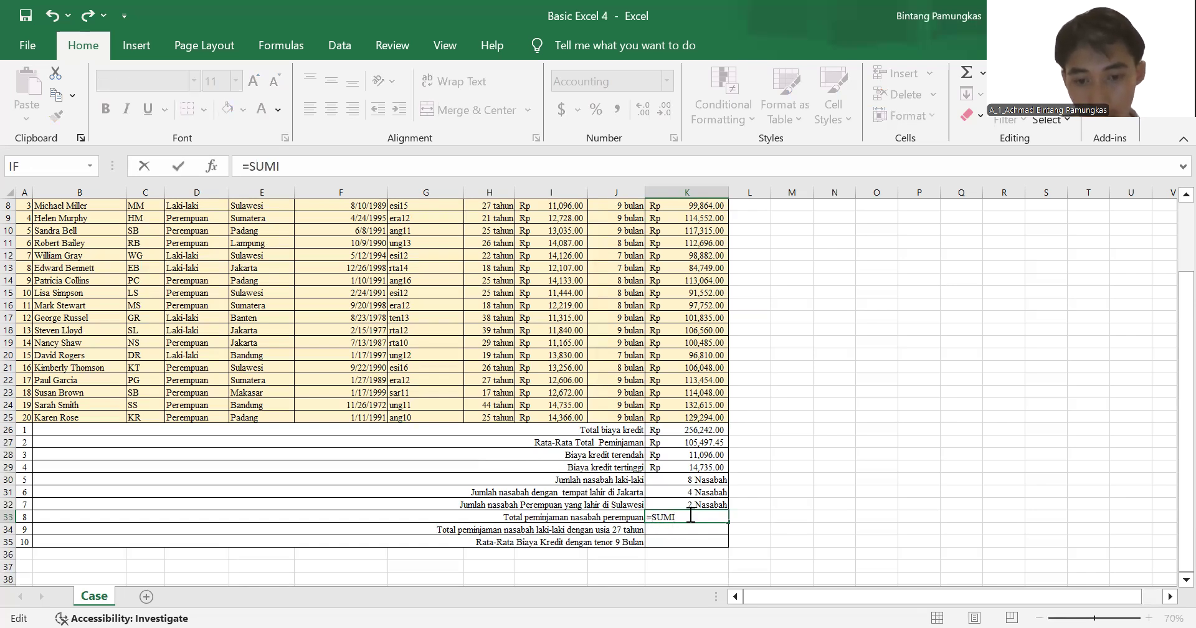
type("F")
double_click(687, 535)
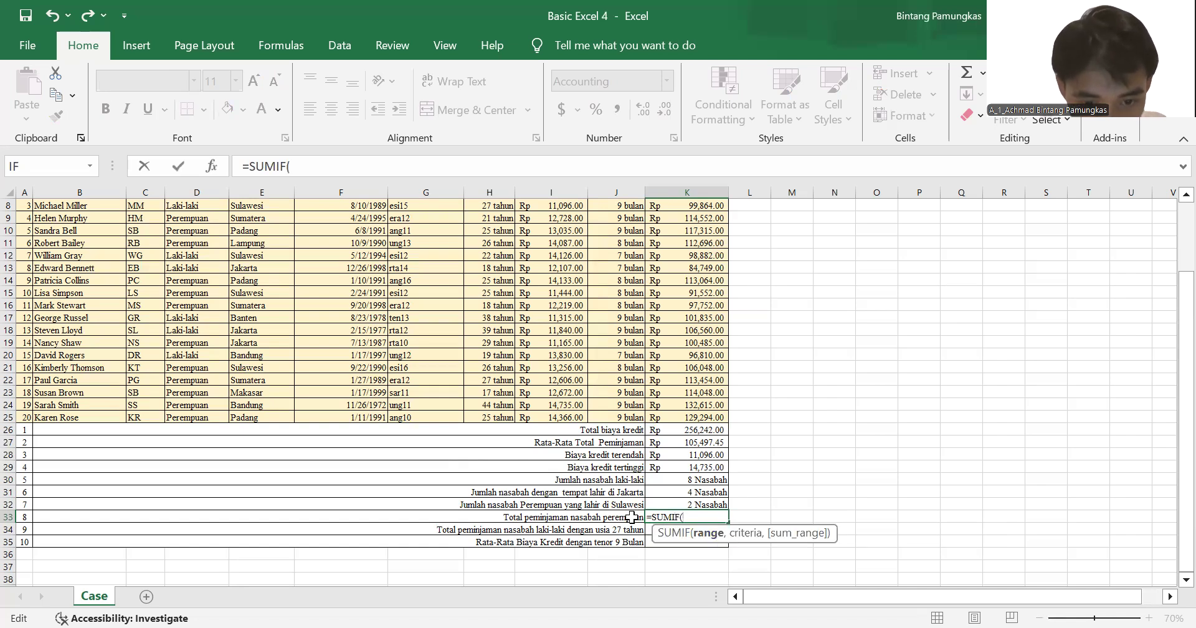
Step: Try to complete the SUMIF formula in K33 with the arguments K6:K25, D6:D25 and D9
scroll(672, 521, "up", 1)
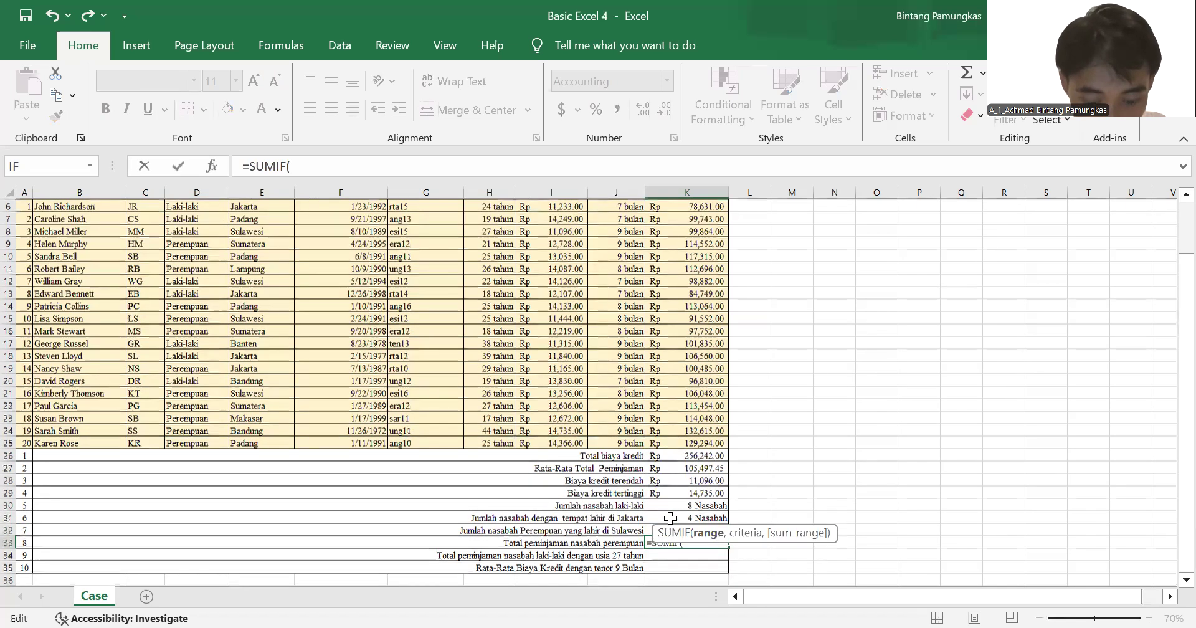
scroll(670, 518, "up", 1)
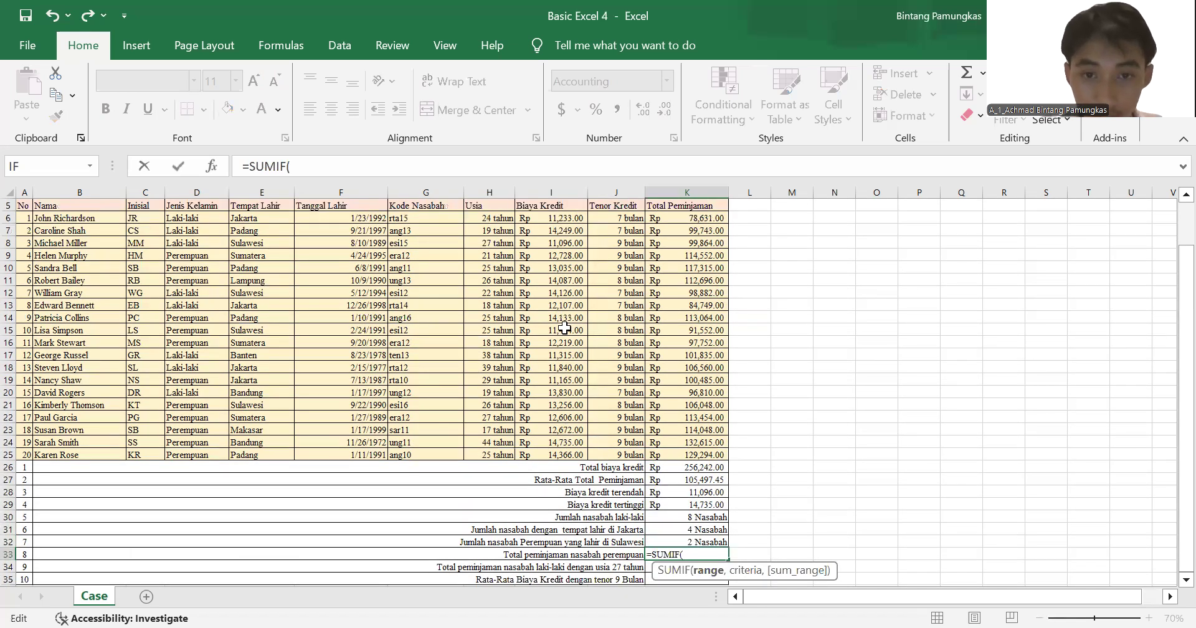
left_click(681, 218)
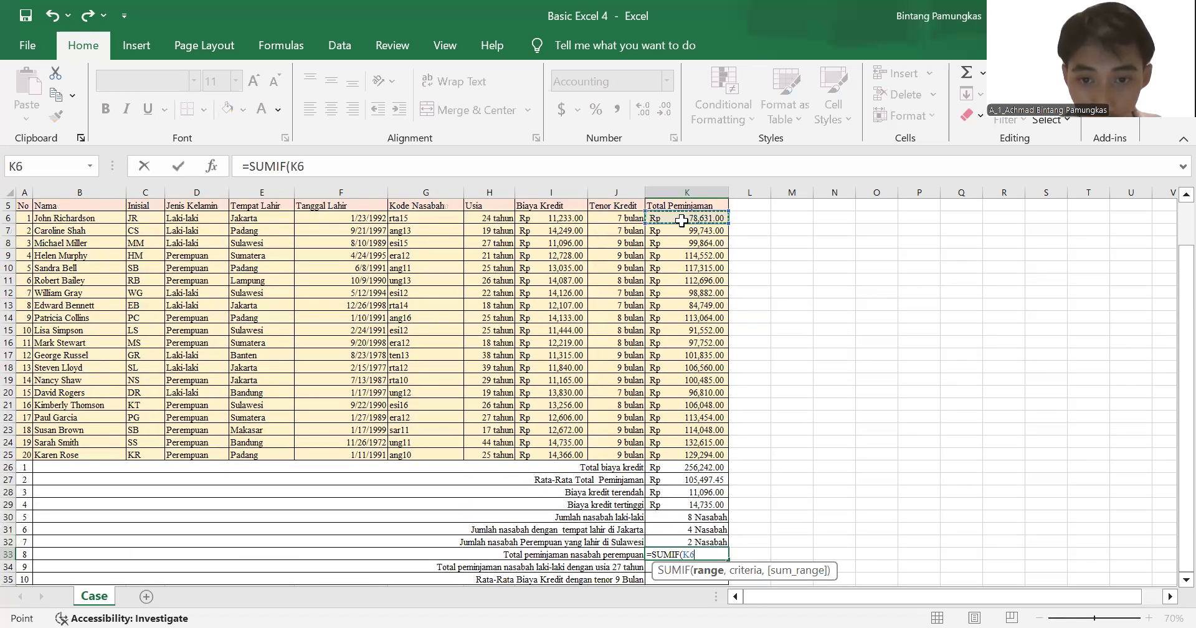
left_click(722, 452, "shift")
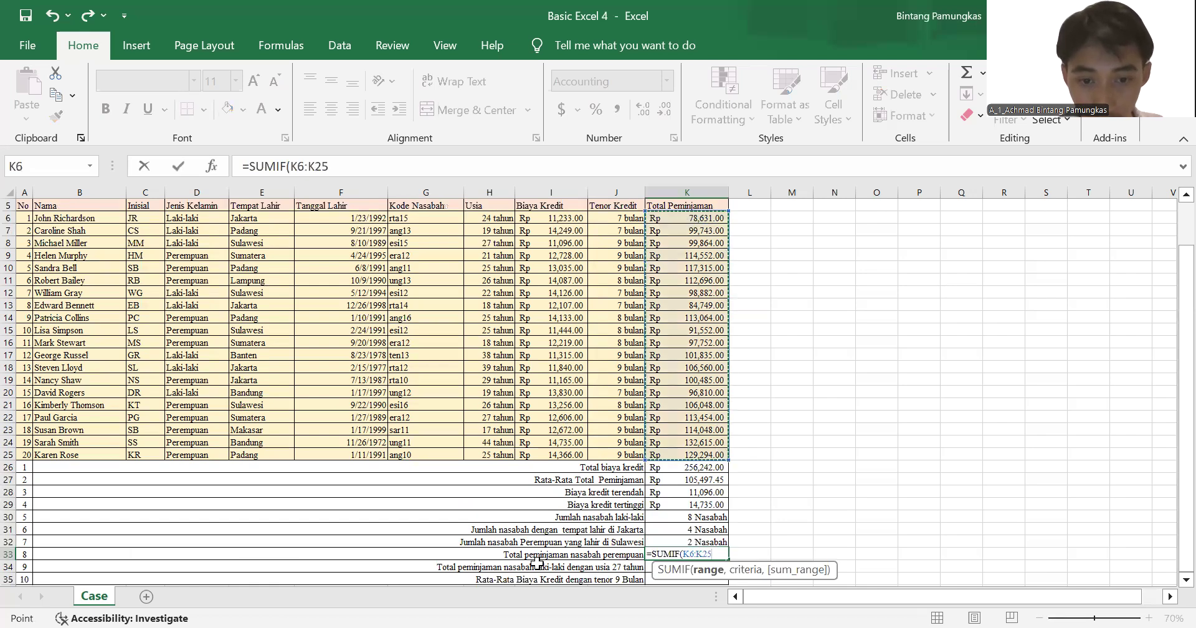
type(",")
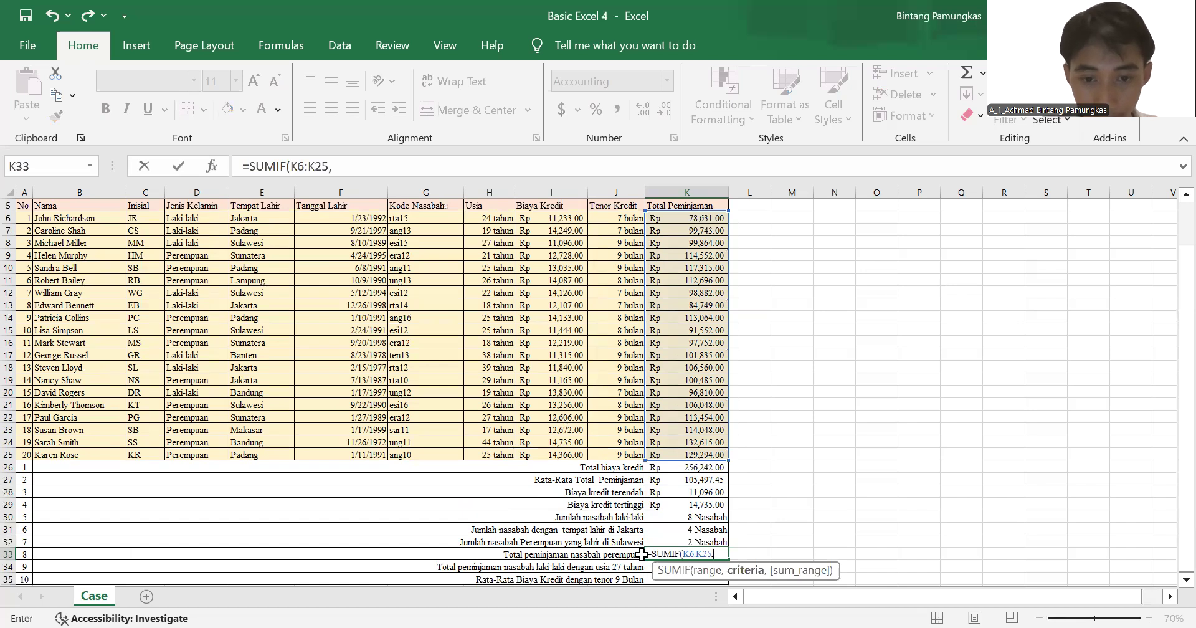
left_click(191, 217)
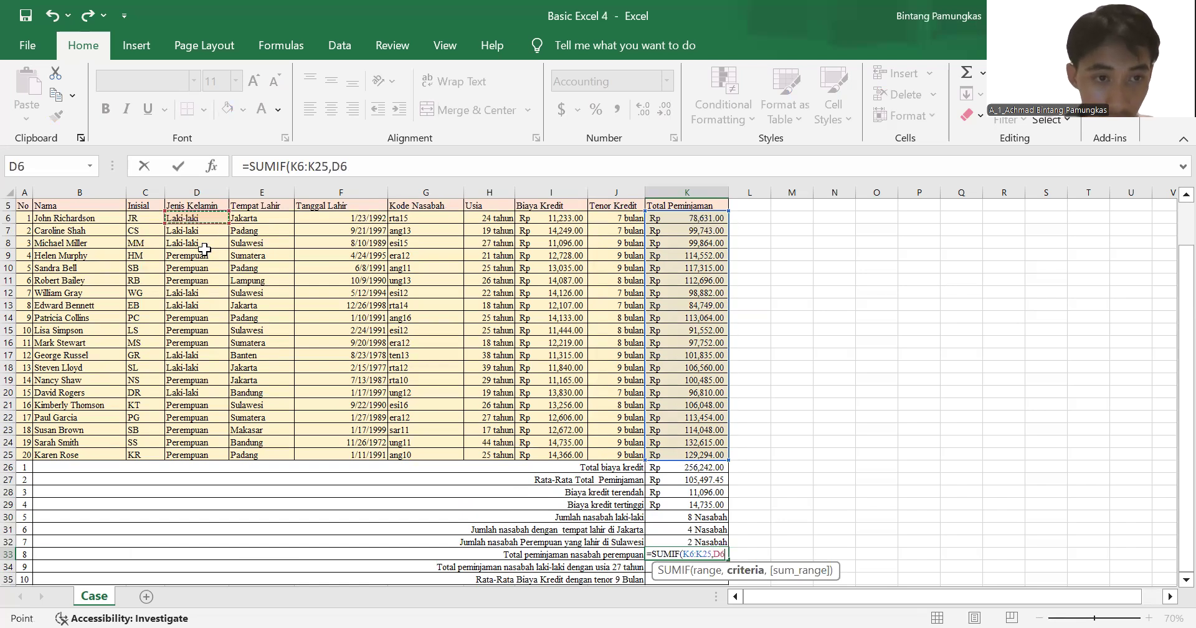
left_click(195, 453, "shift")
type(",")
left_click(198, 257)
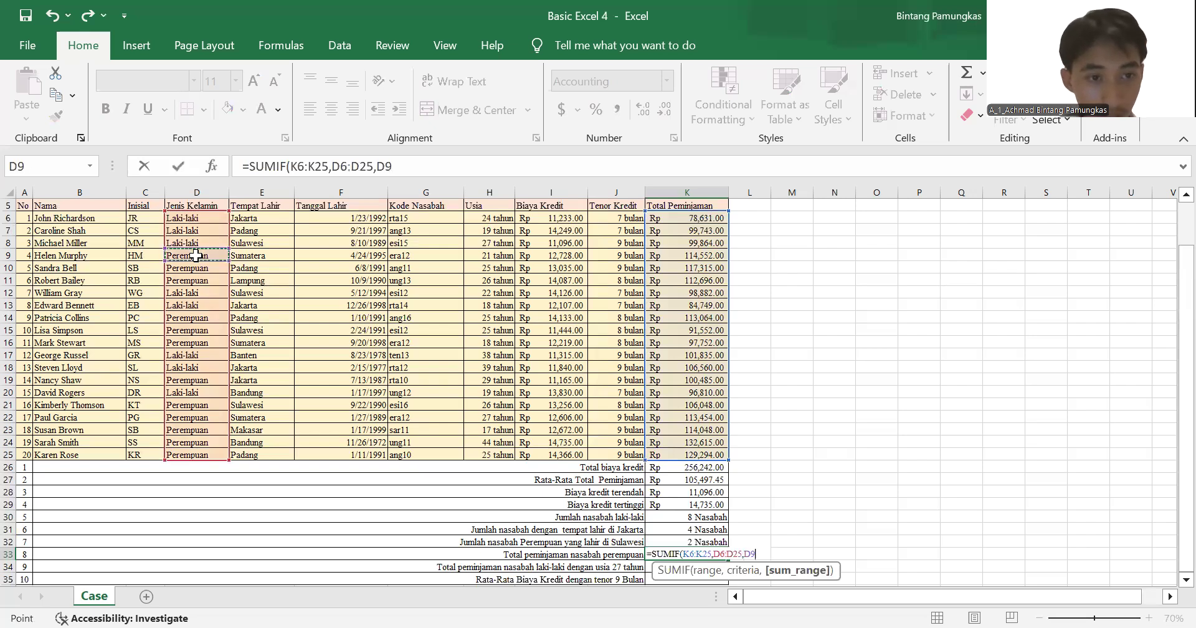
key("Return")
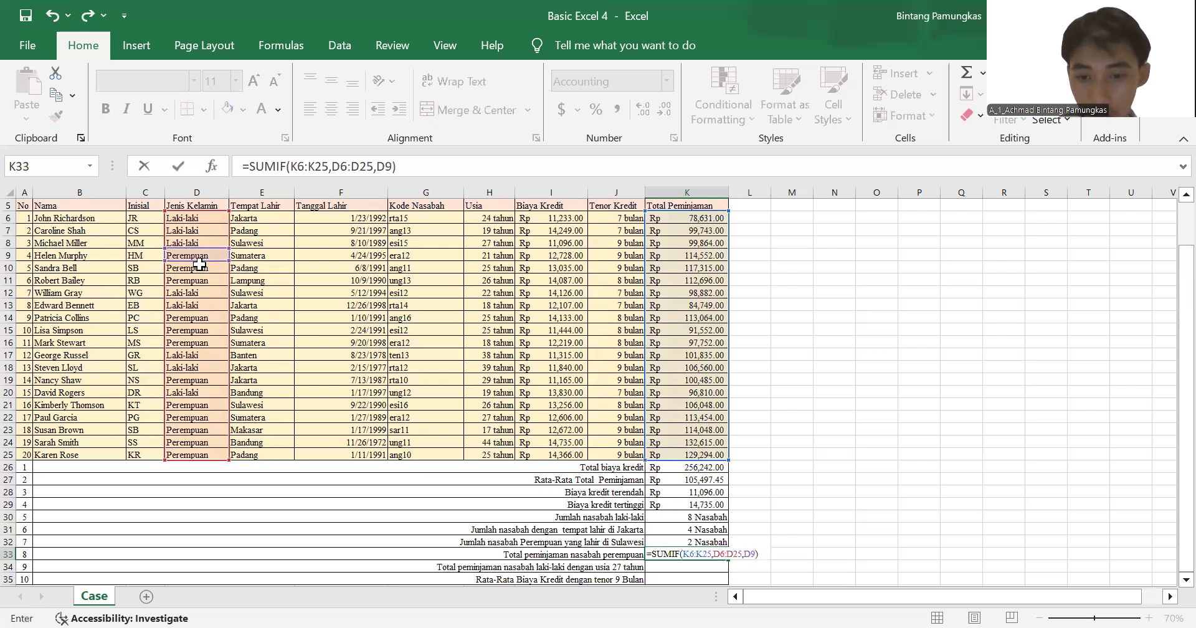
Step: Clear the arguments of the SUMIF formula in K33, keeping only the function's opening
left_click(710, 555)
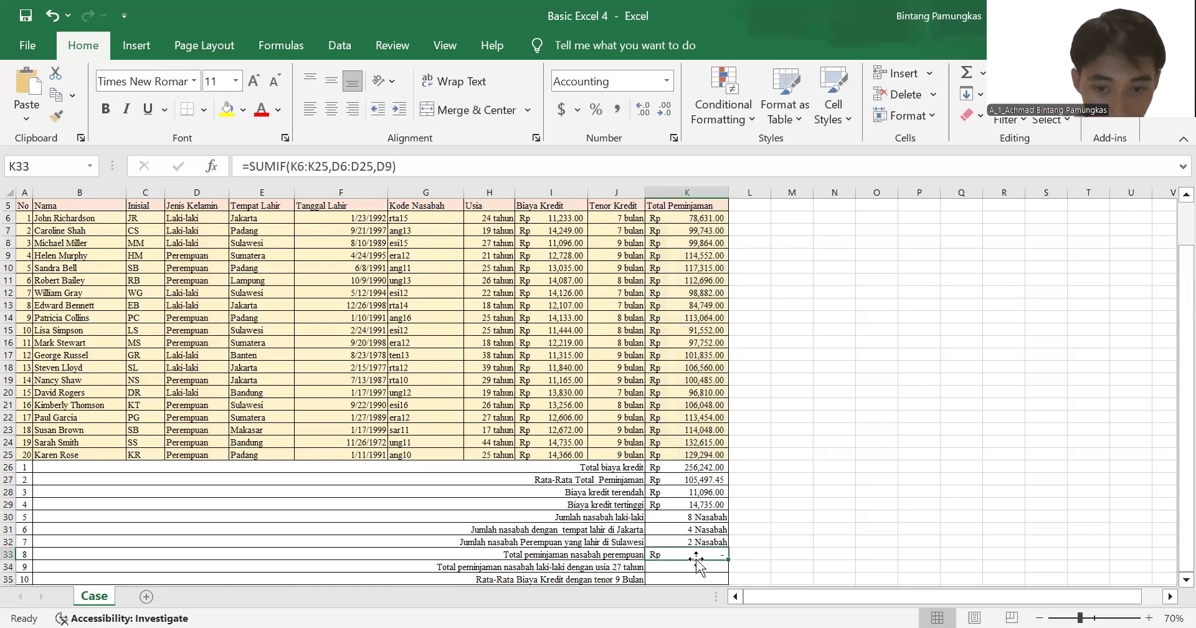
left_click_drag(402, 166, 293, 165)
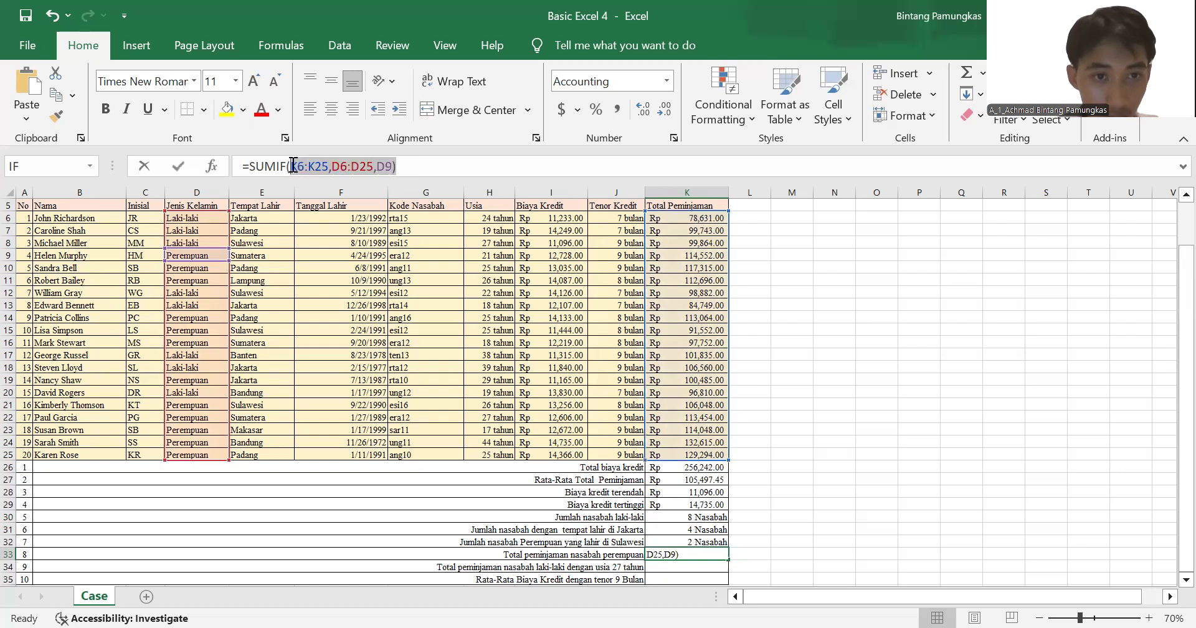
key("BackSpace")
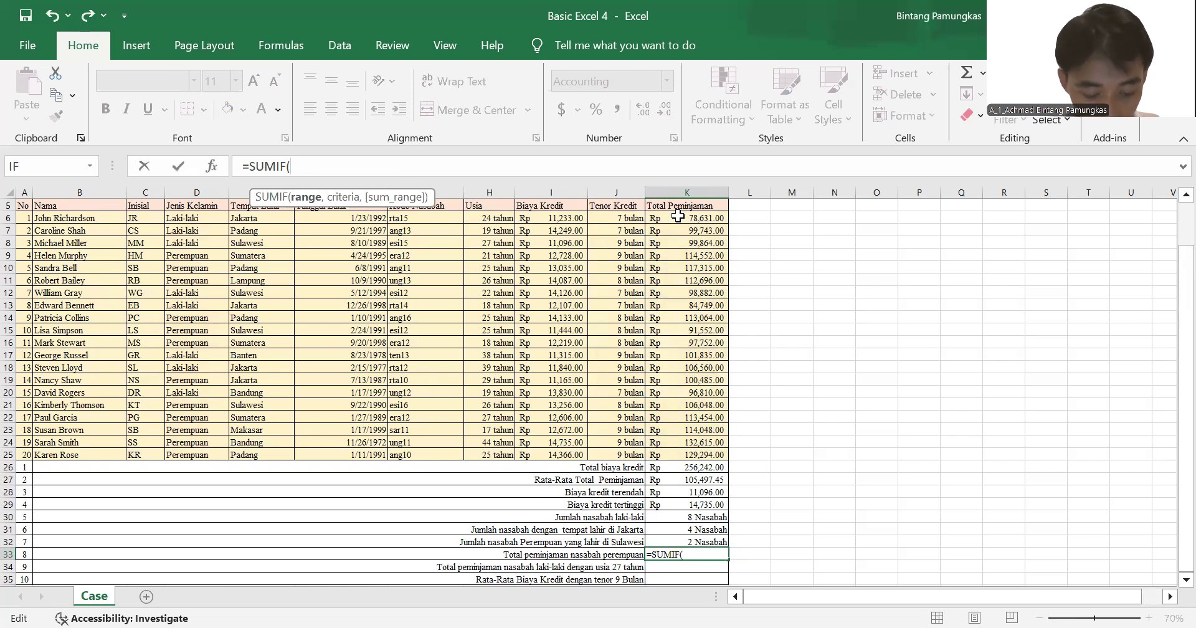
Step: Complete the SUMIF formula in K33 with range D6:D25, criterion D9 and sum range K6:K25
left_click_drag(690, 218, 716, 318)
left_click_drag(711, 402, 720, 451)
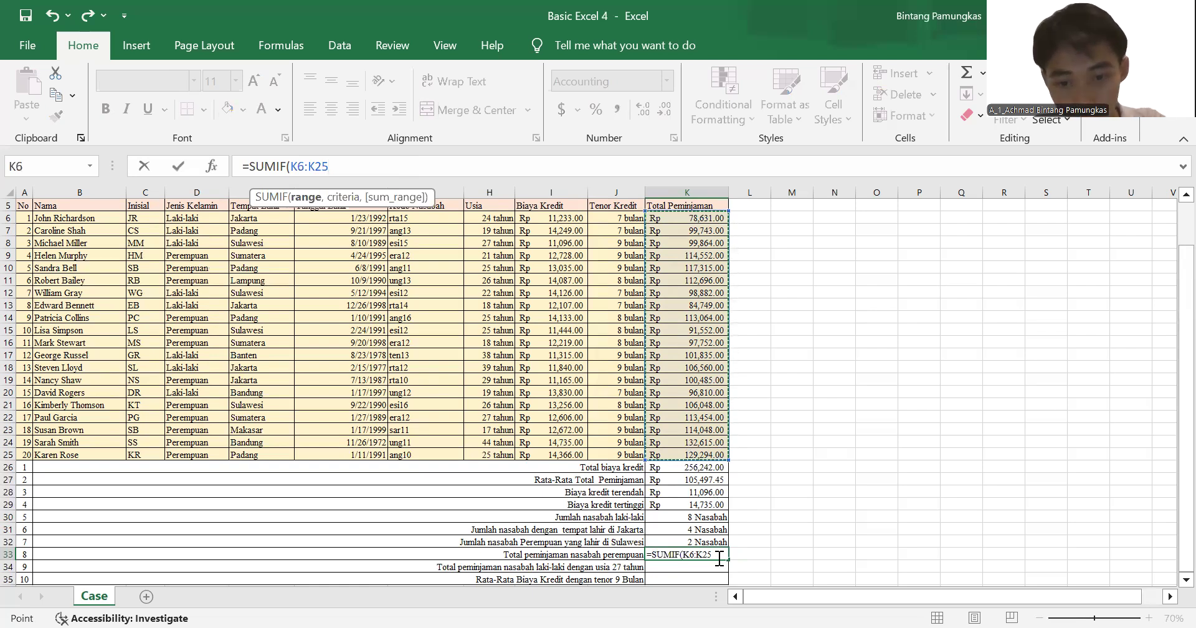
left_click(206, 217)
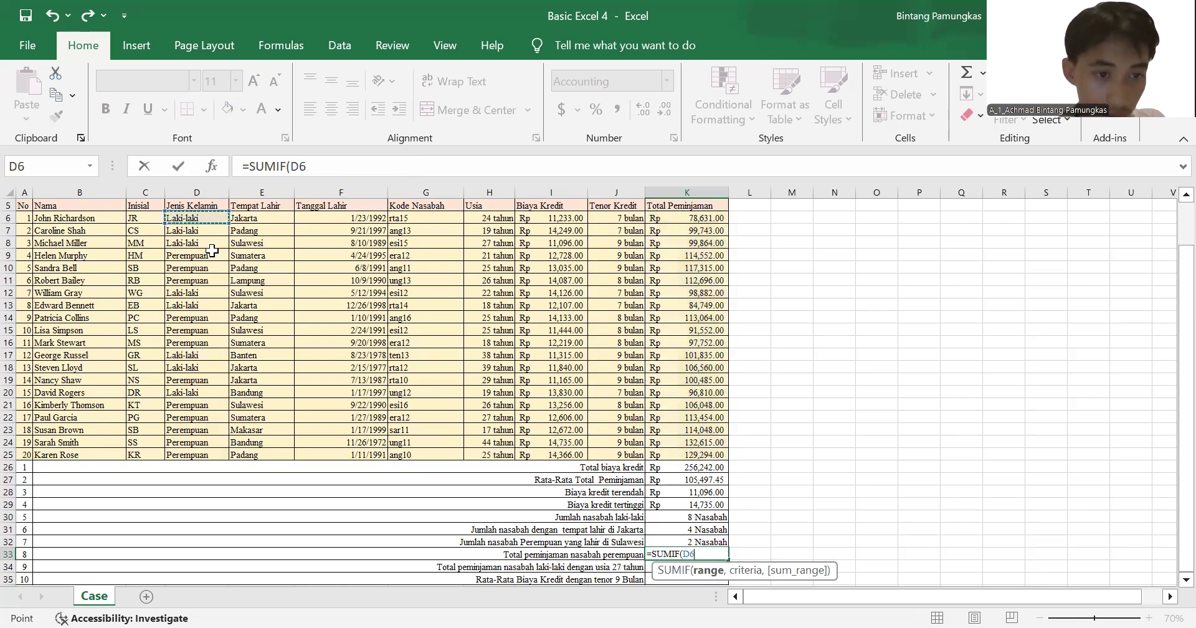
left_click(209, 454, "shift")
type(",")
left_click(182, 256)
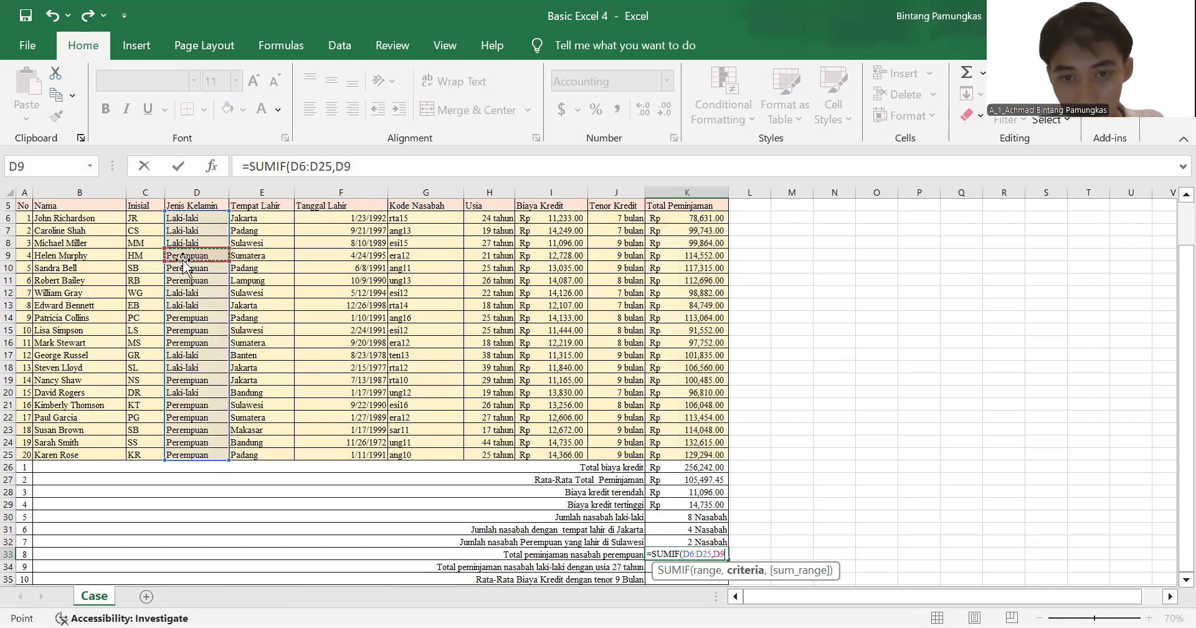
type(",")
left_click(691, 220)
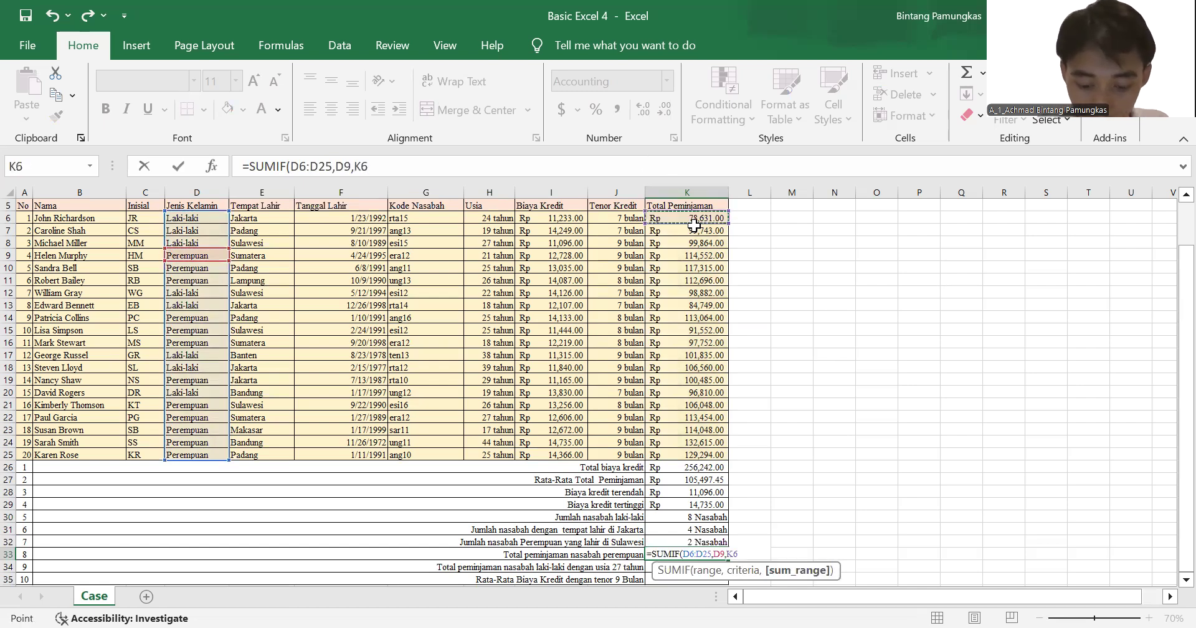
left_click(723, 455, "shift")
key("Return")
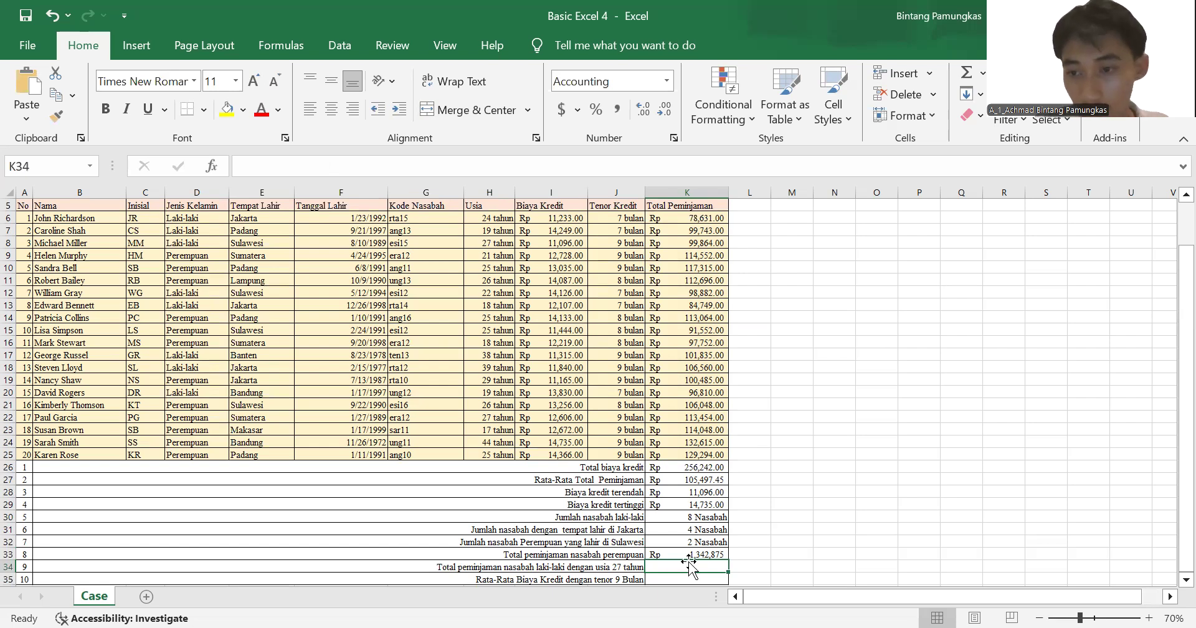
Step: Start a SUMIFS formula in K34 for the total borrowing of male customers aged 27, with K6:K25 as the sum range
key("alt+Tab")
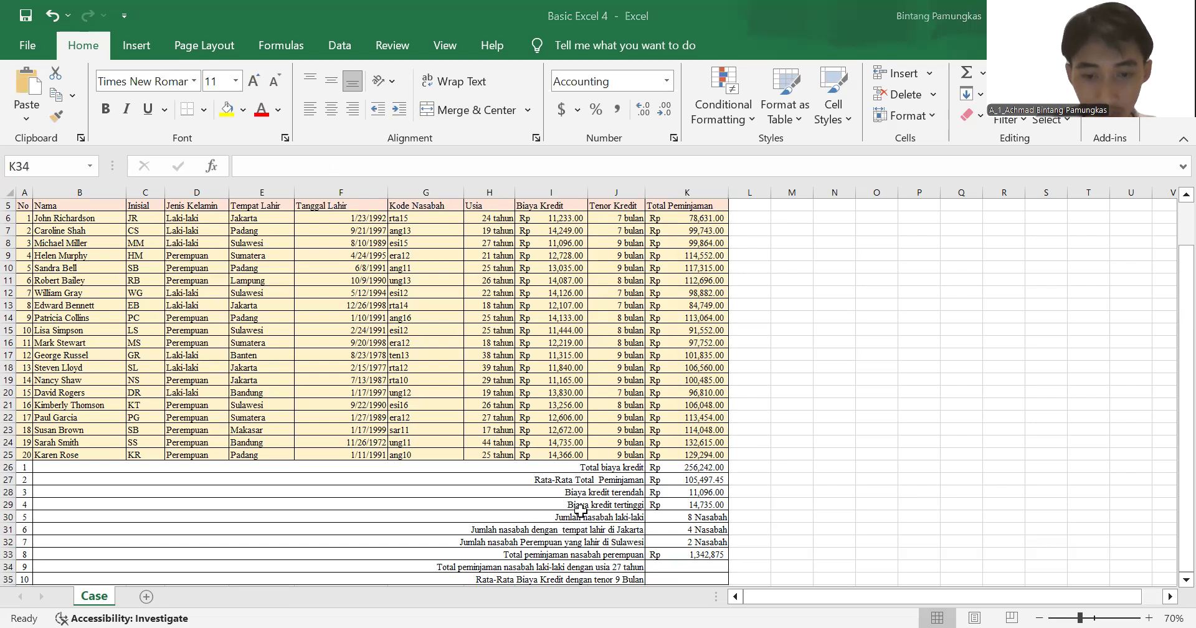
left_click(621, 606)
type("=")
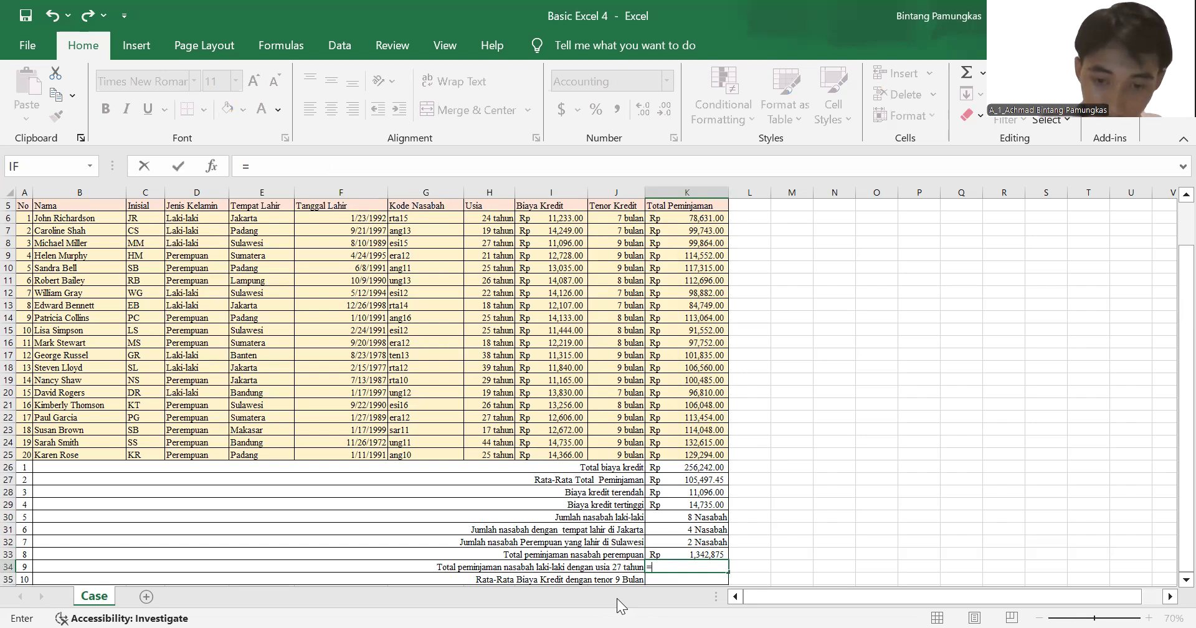
type("SUI")
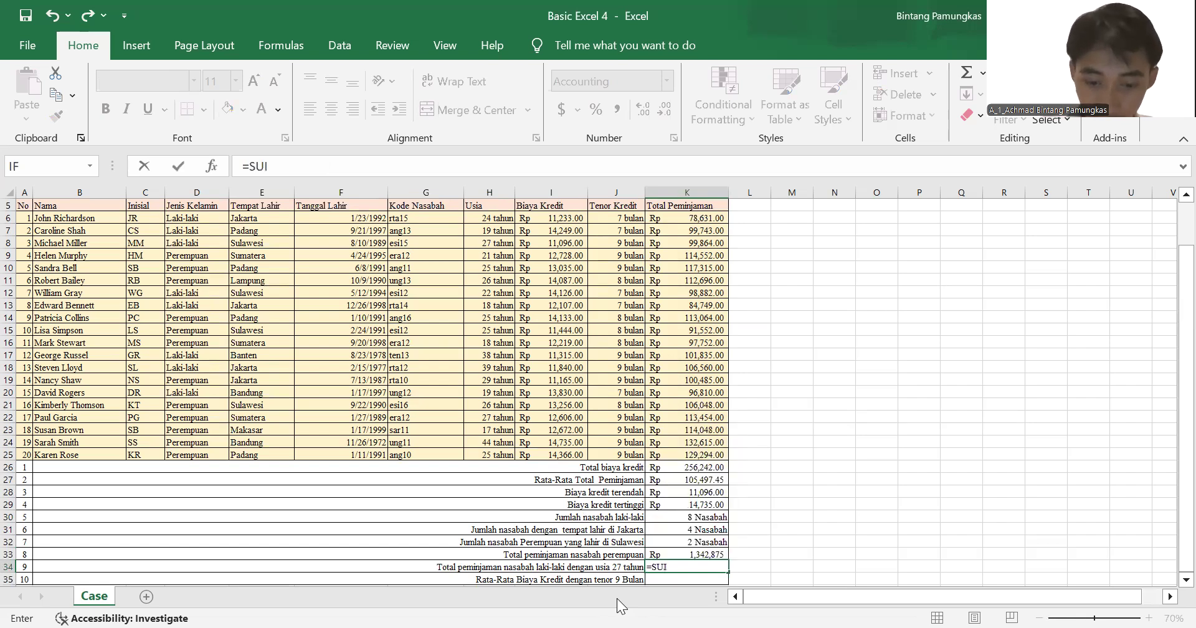
key("BackSpace")
type("MIFS")
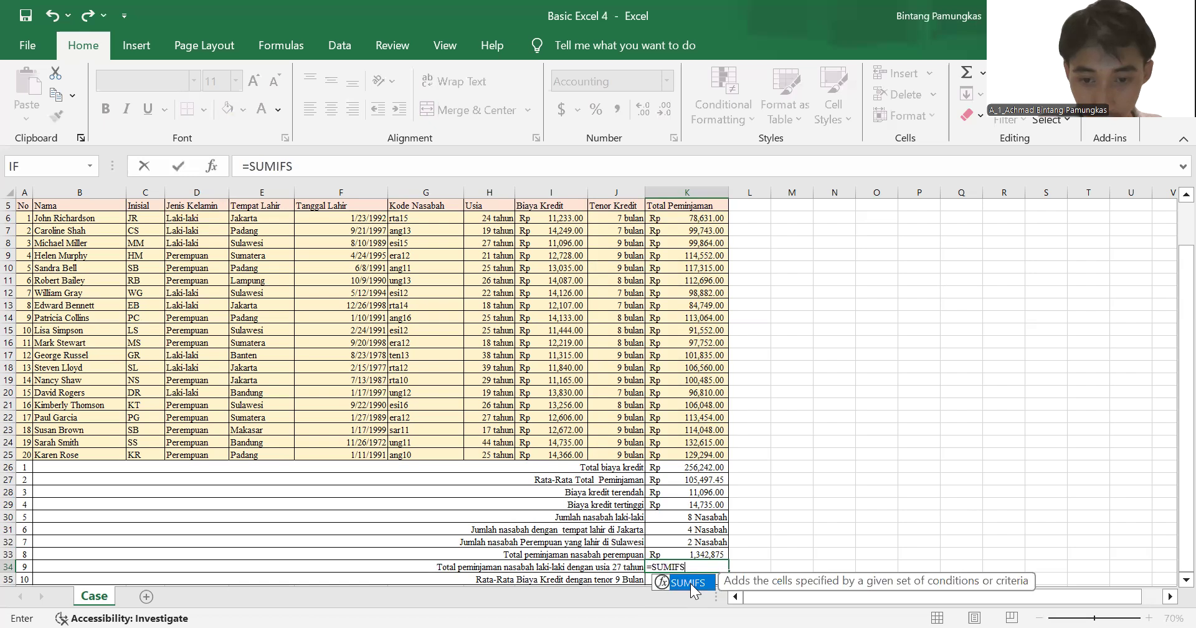
double_click(690, 588)
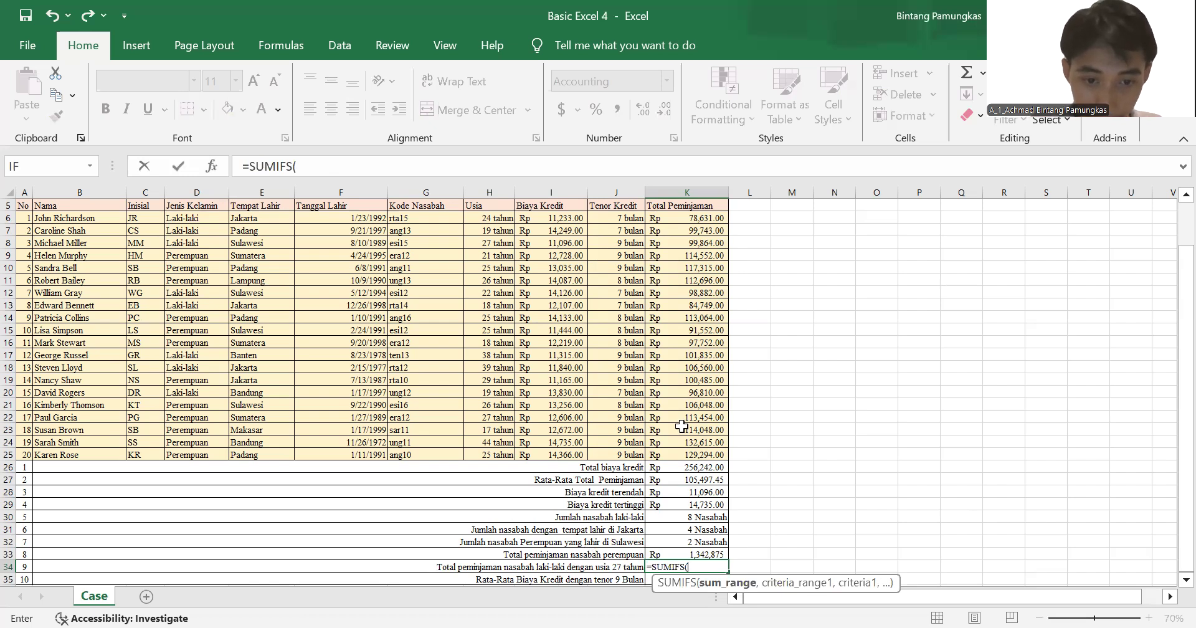
left_click(687, 220)
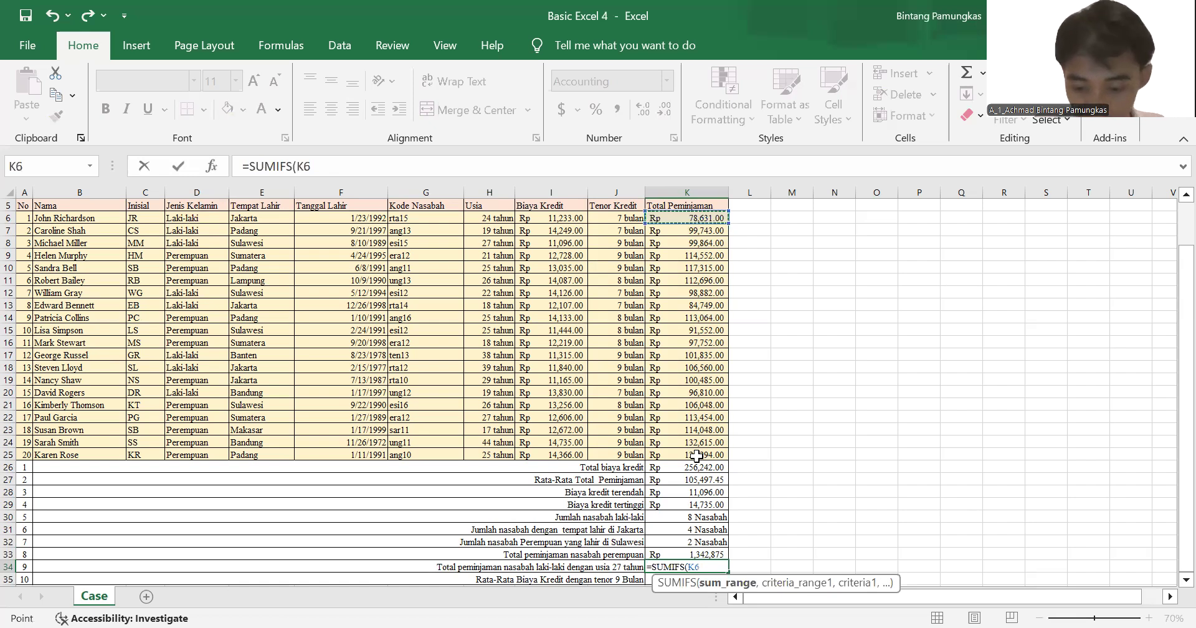
left_click(696, 456, "shift")
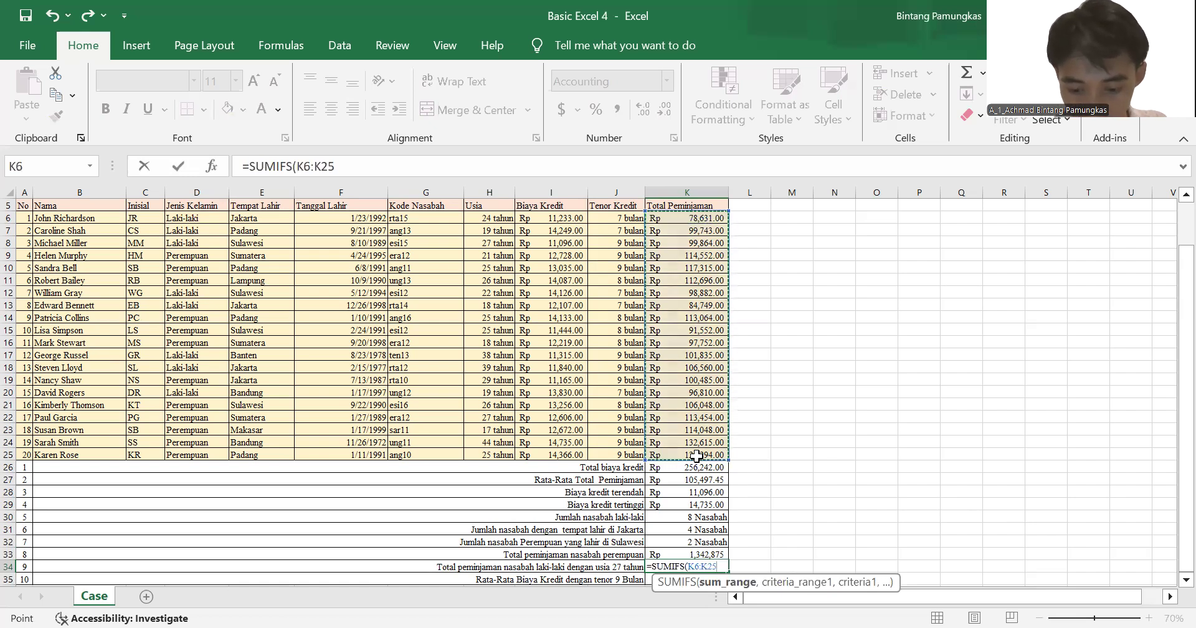
type(",")
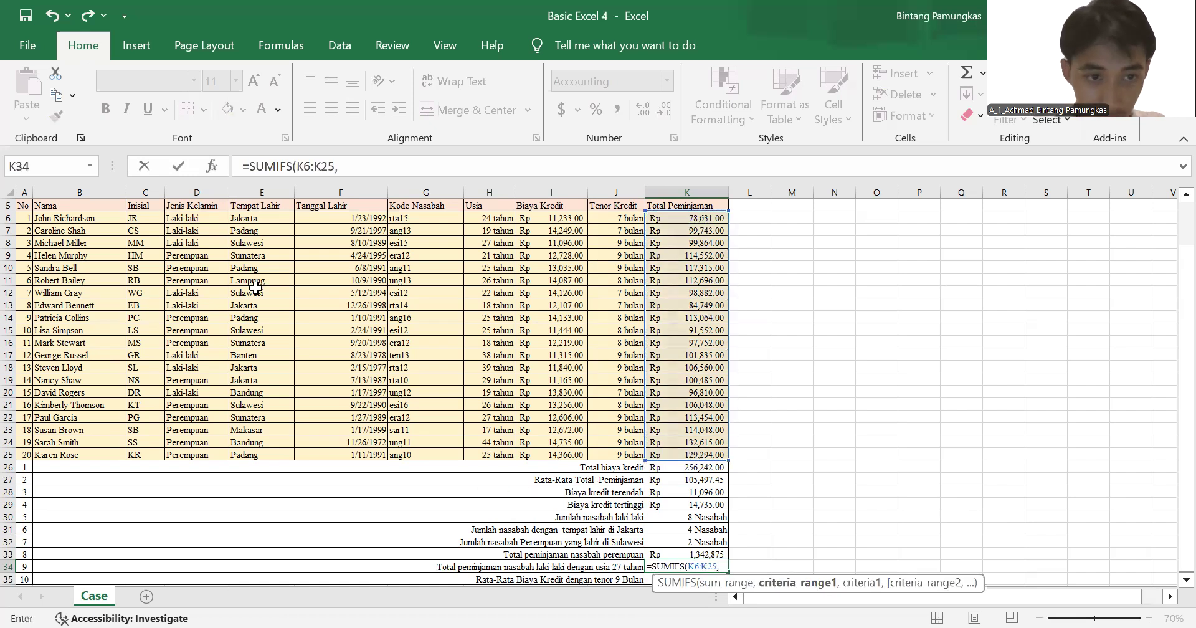
Step: Complete the SUMIFS formula in K34, matching D6:D25 to D6 and H6:H25 to H8
left_click(180, 215)
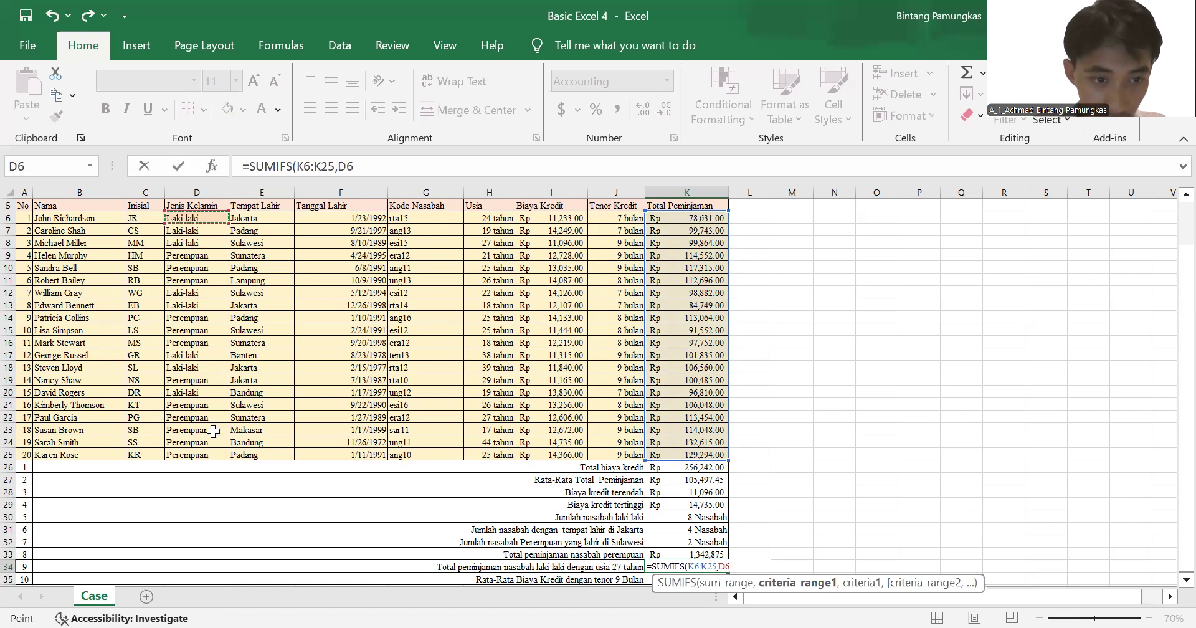
left_click(214, 451, "shift")
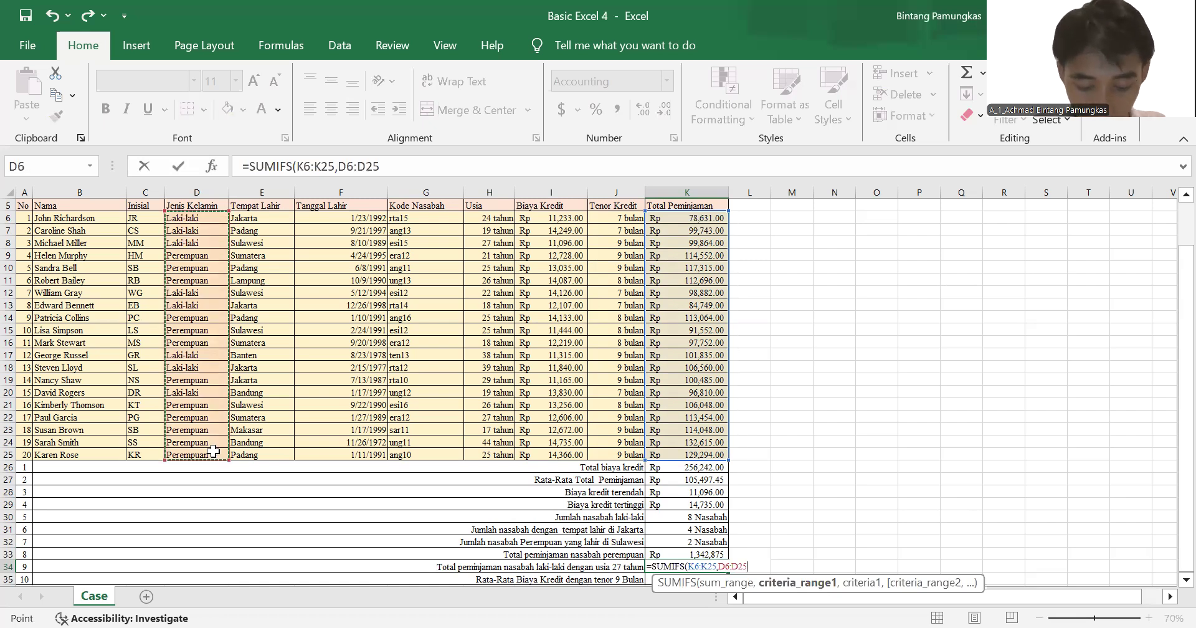
type(",")
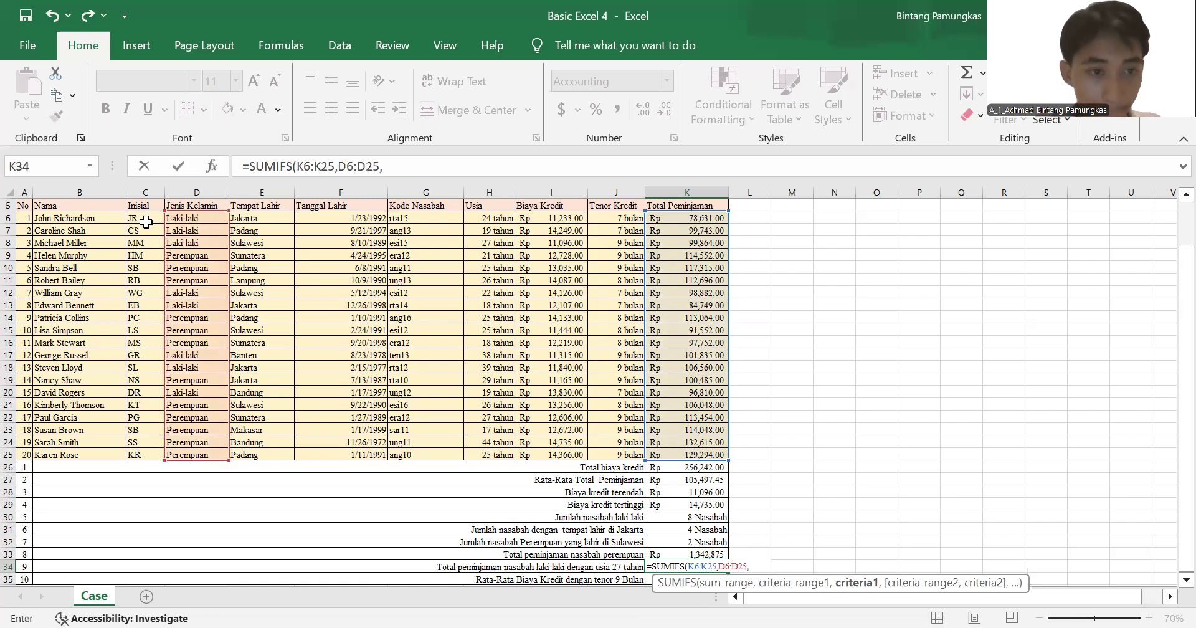
left_click(183, 223)
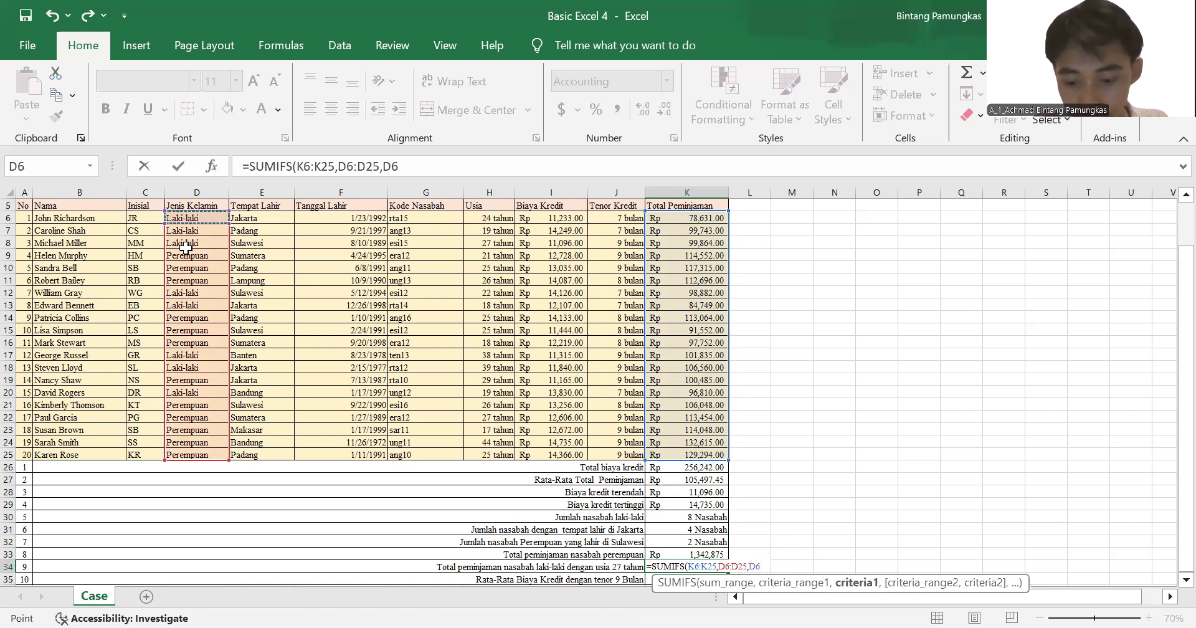
type(",")
left_click(490, 218)
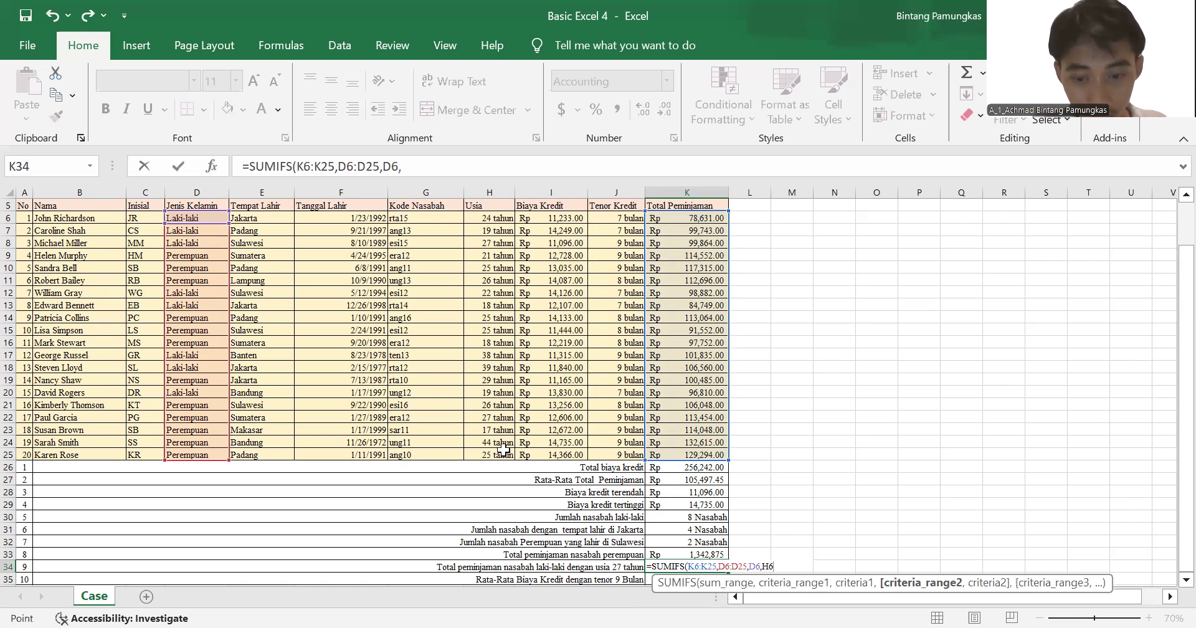
left_click_drag(504, 450, 503, 449)
type(",")
left_click(494, 243)
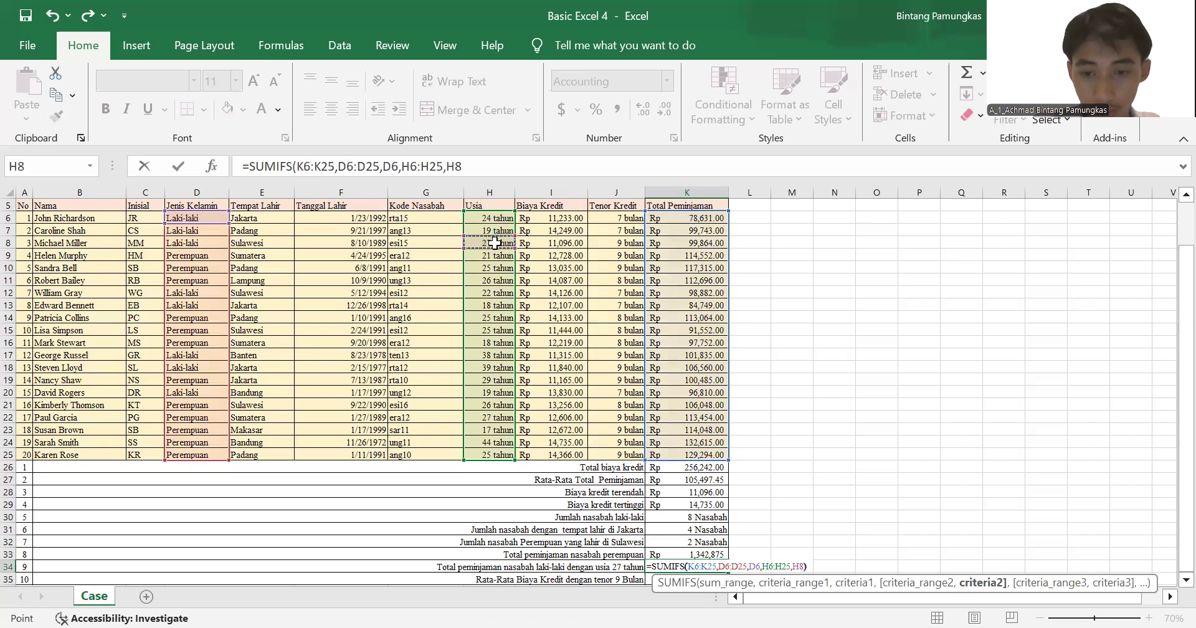
type(")")
key("Return")
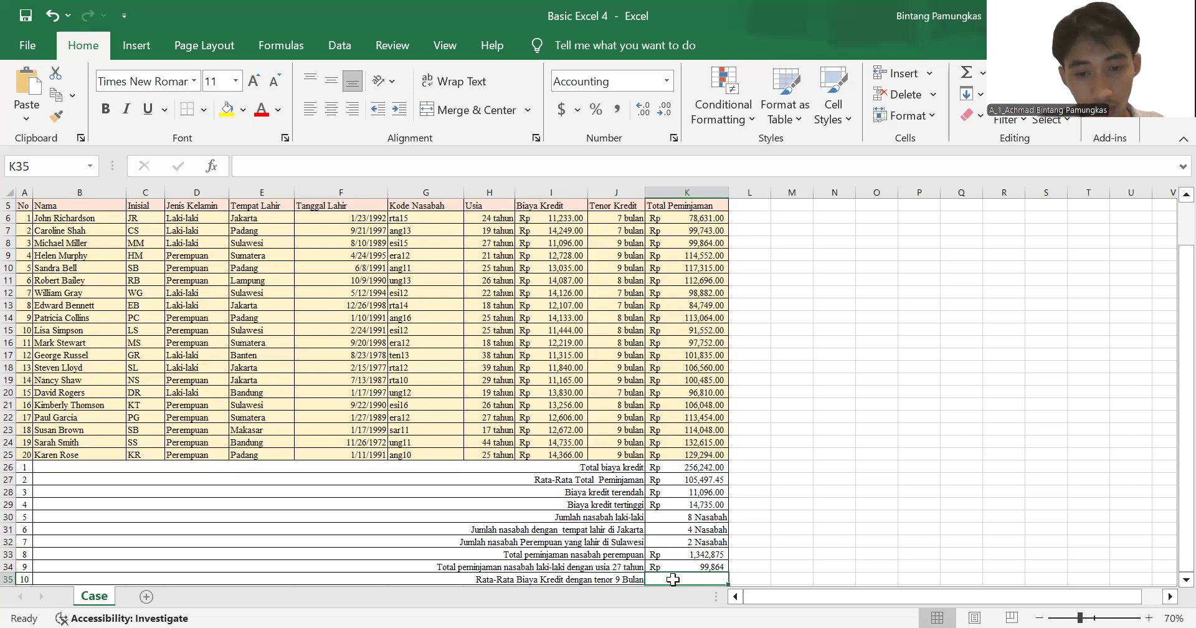
Step: Average the credit cost for the 9-month tenor in K35 with AVERAGEIF, using range J6:J25, criterion J8 and average range I6:I25
type("=")
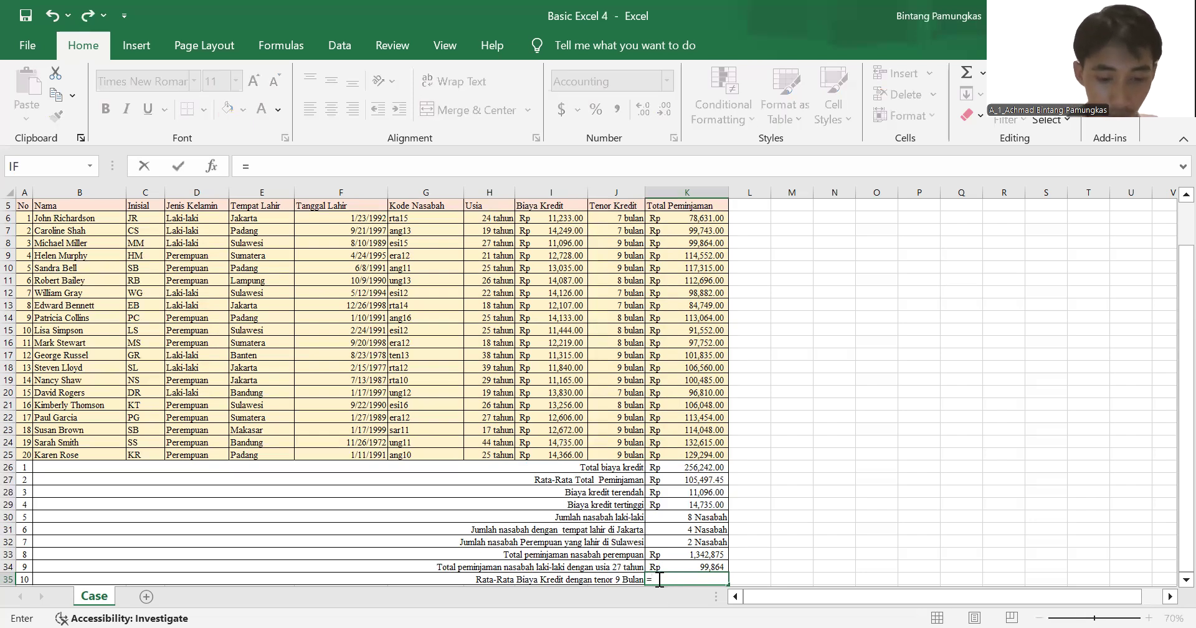
type("AVERAGEIF")
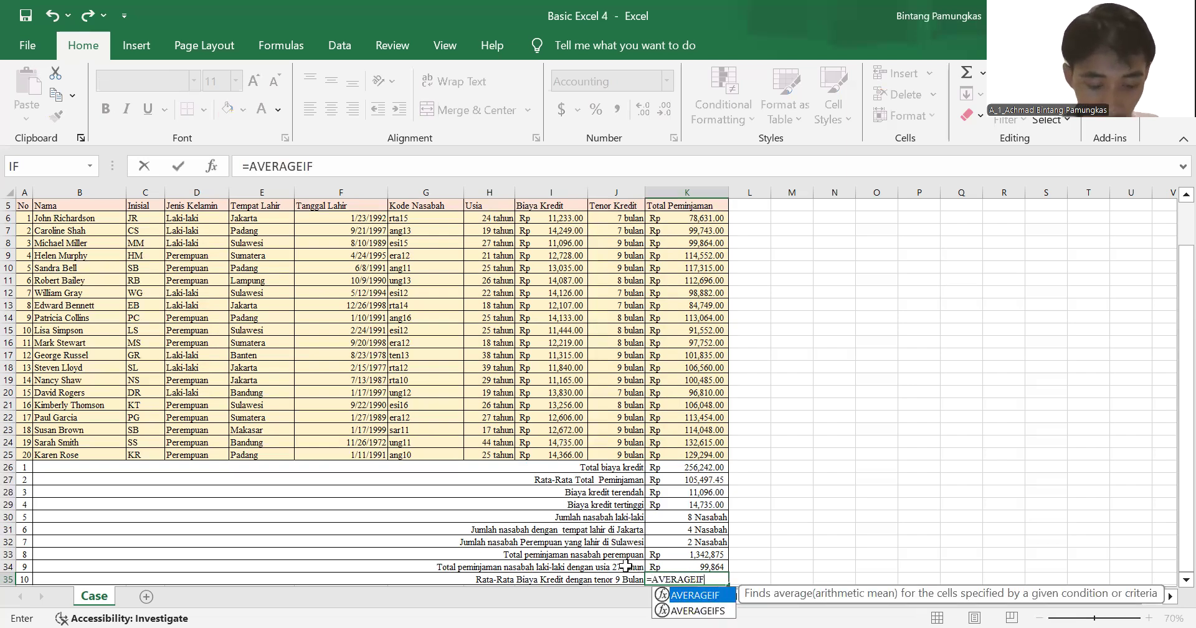
double_click(718, 595)
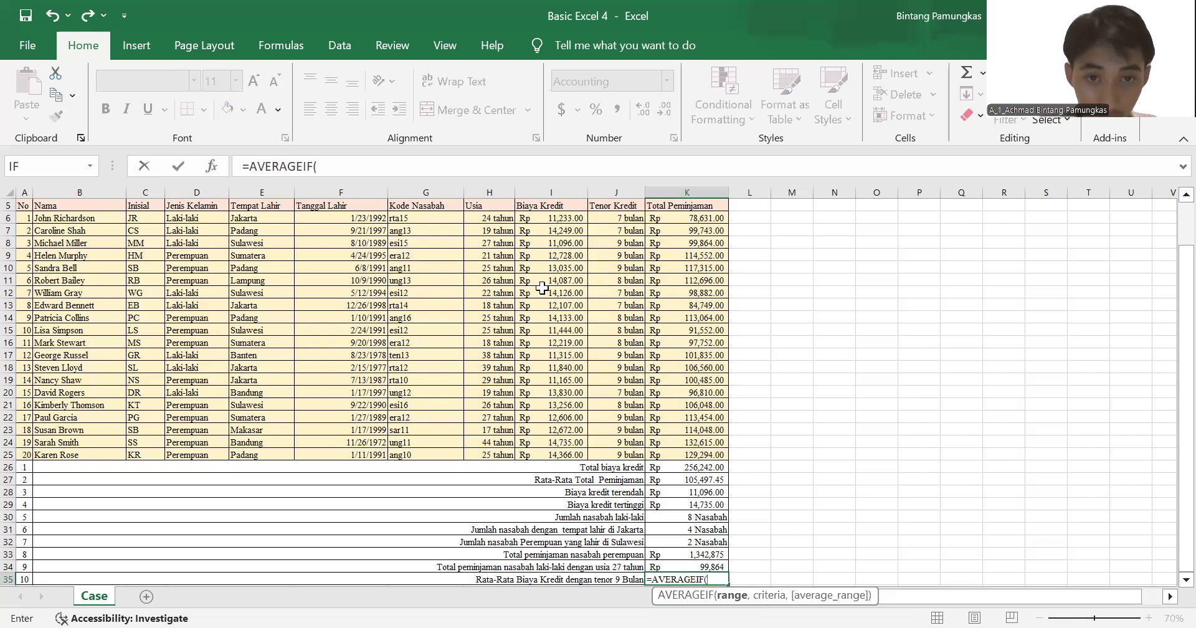
left_click(614, 216)
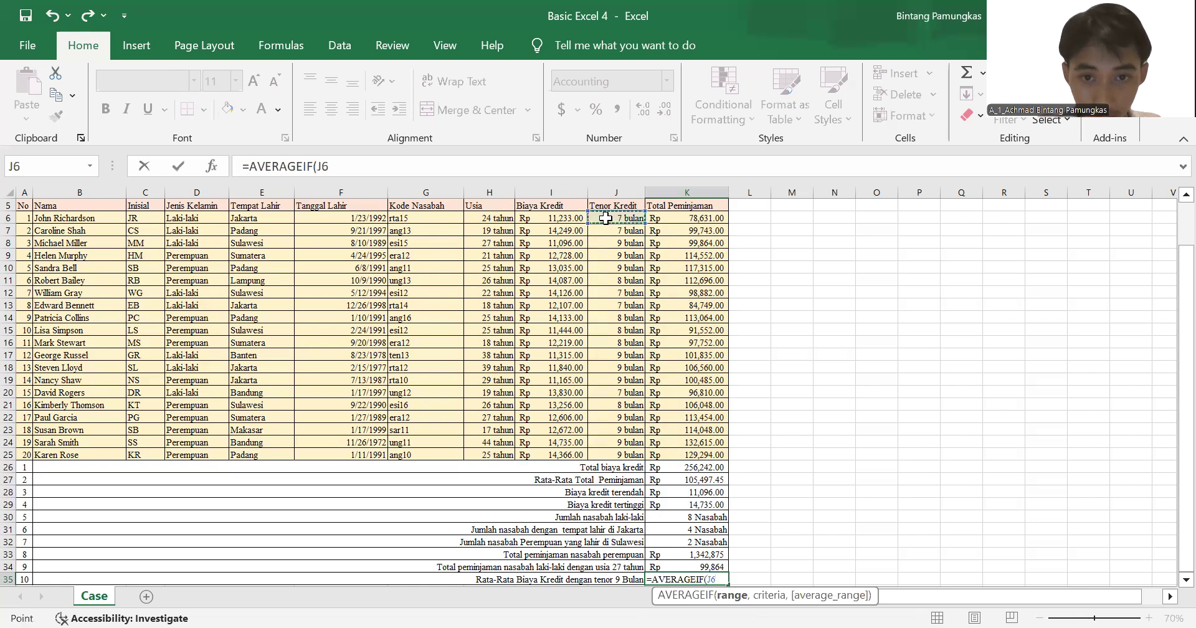
left_click(624, 453, "shift")
type(",")
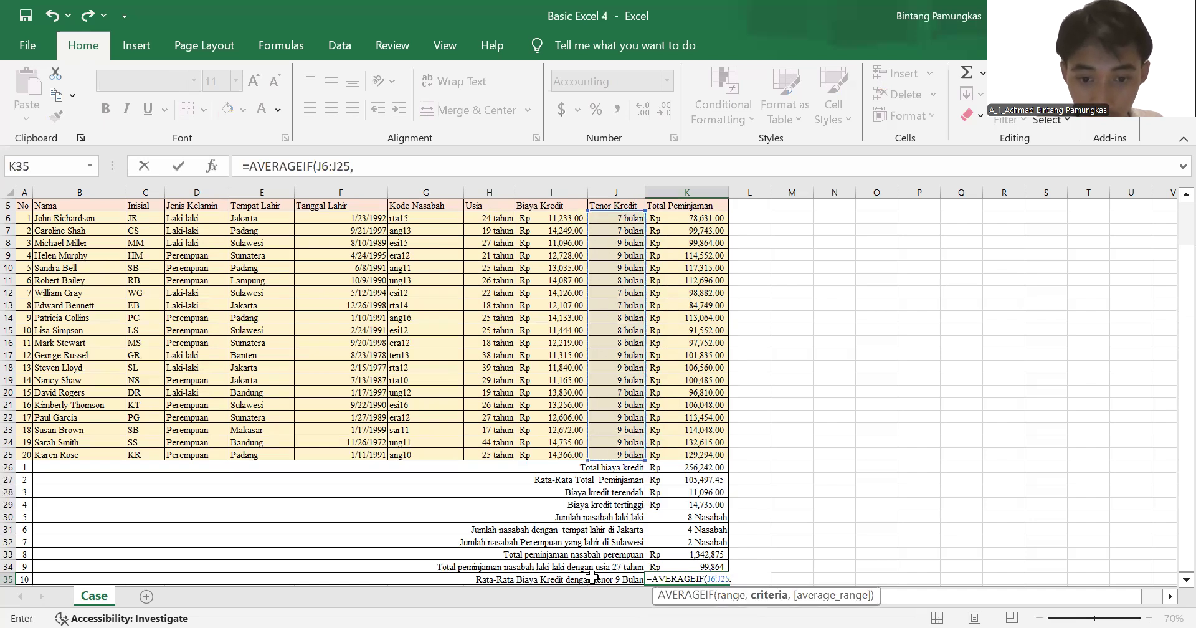
left_click(623, 244)
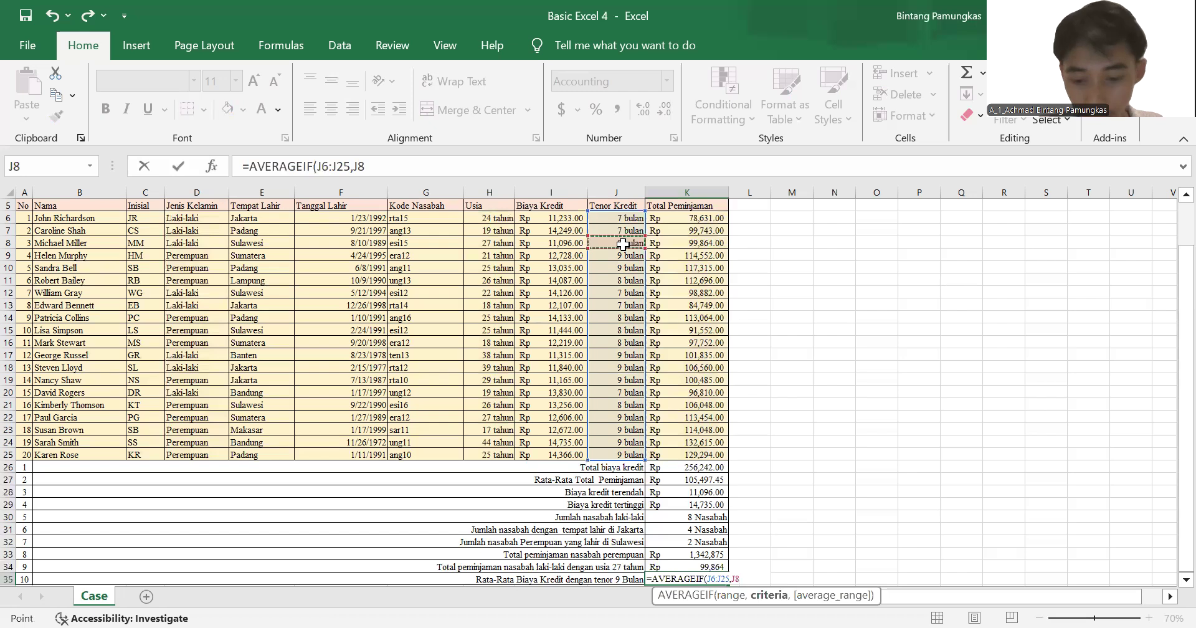
type(",")
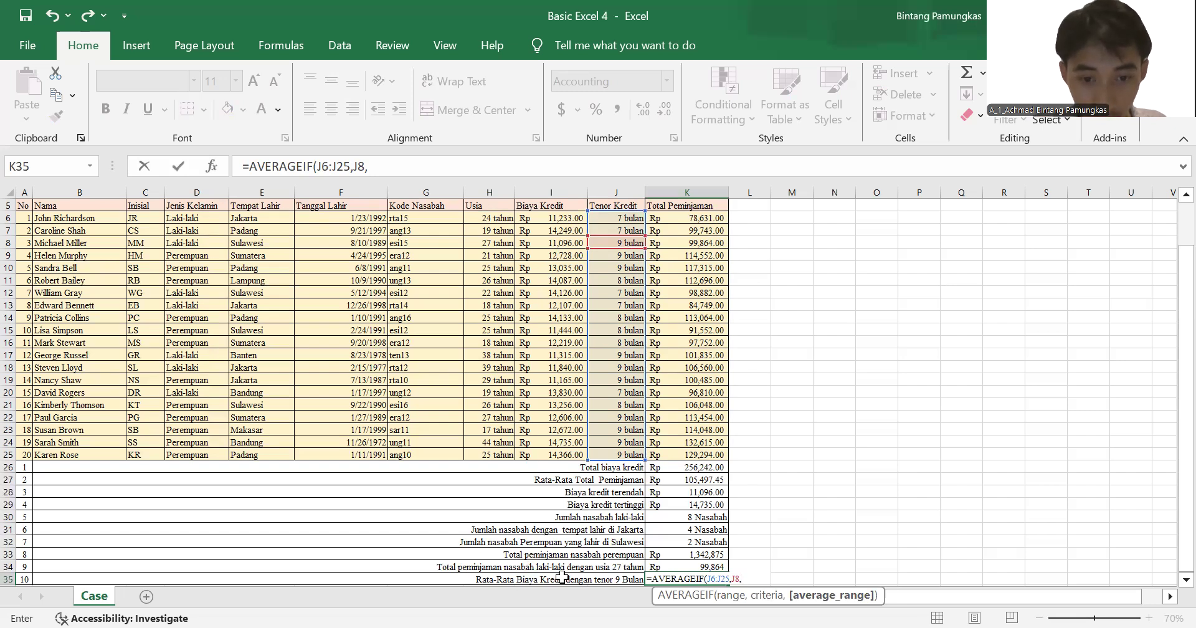
left_click(545, 222)
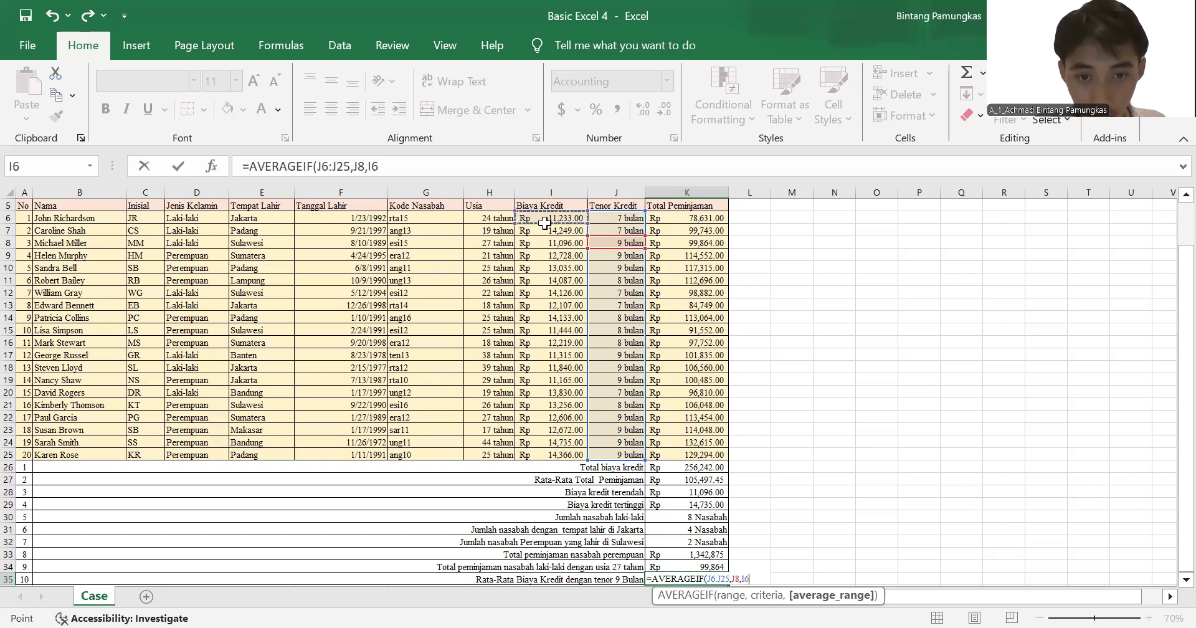
left_click(572, 453, "shift")
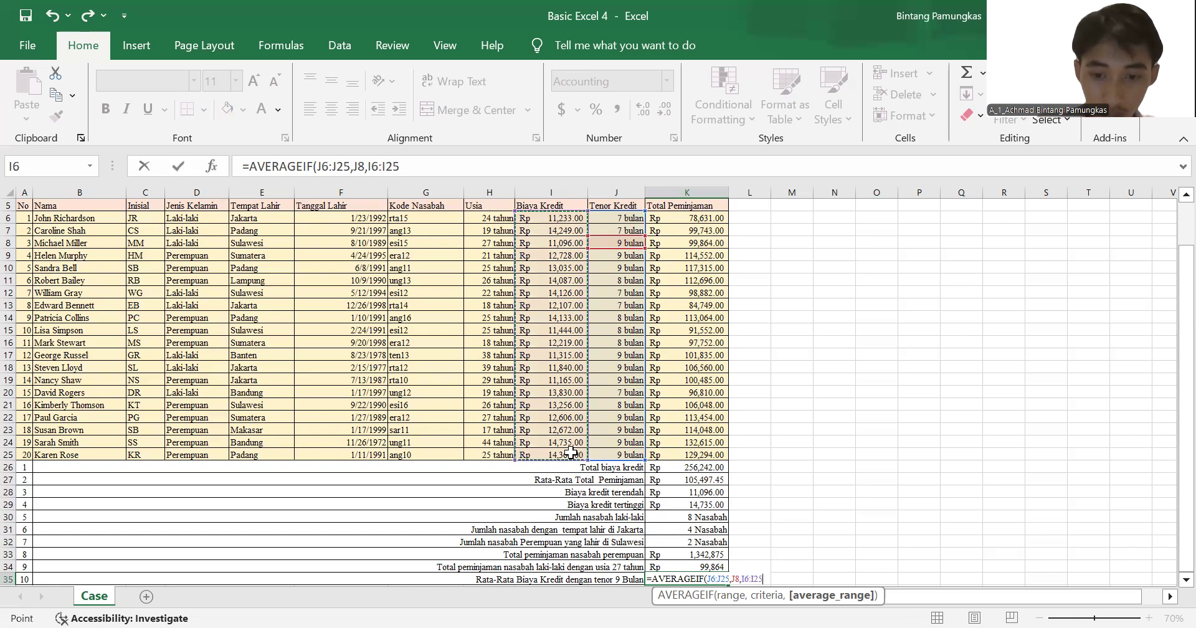
key("Return")
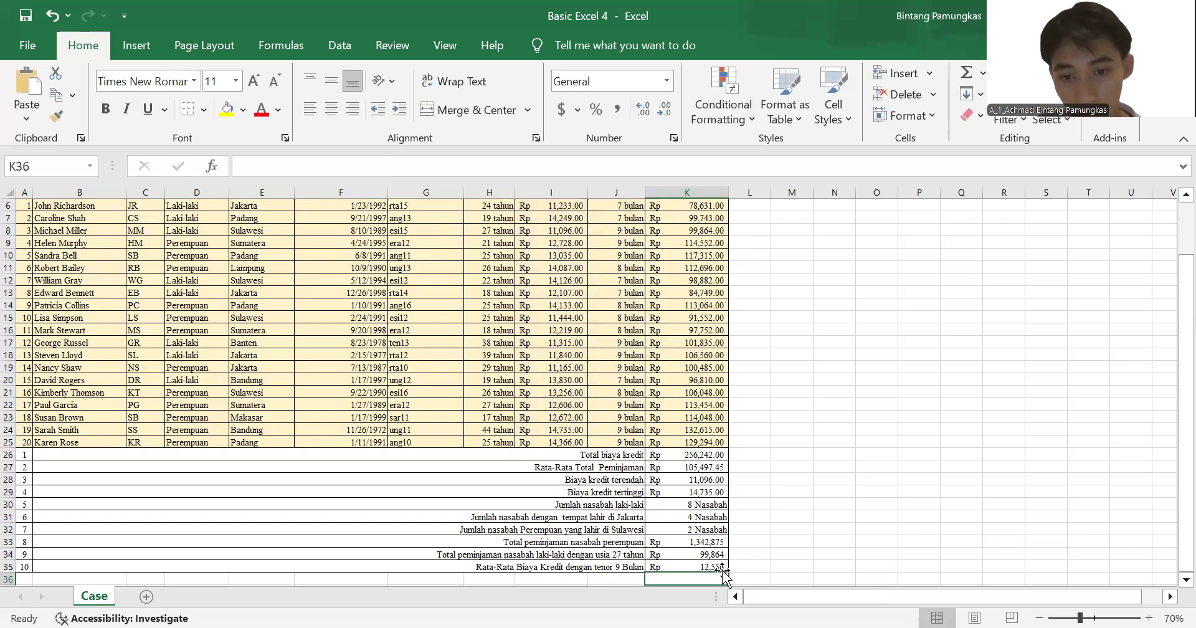
scroll(571, 313, "up", 2)
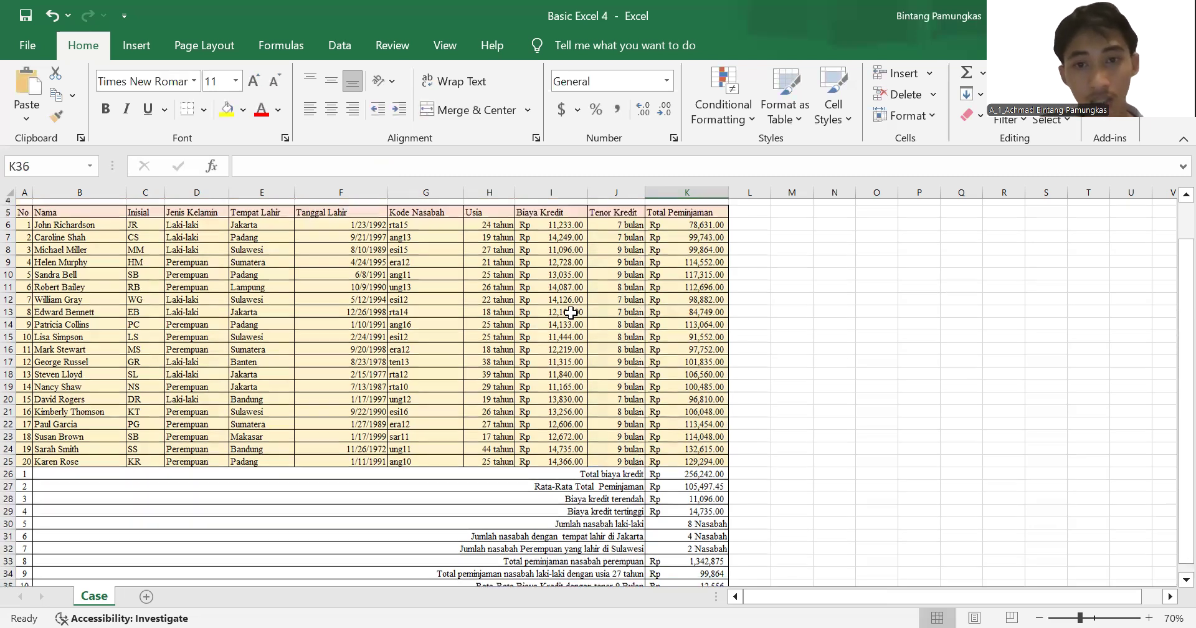
scroll(703, 422, "down", 2)
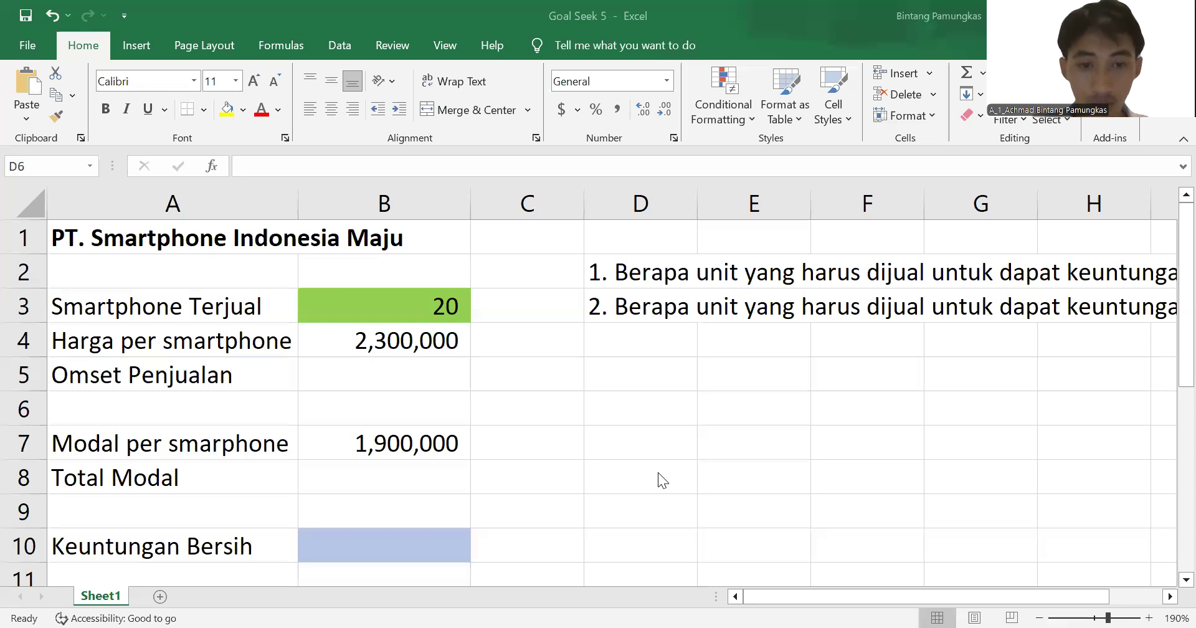
Step: Calculate the sales turnover (Omset Penjualan) in B5 with the formula =B3*B4
scroll(658, 472, "down", 5)
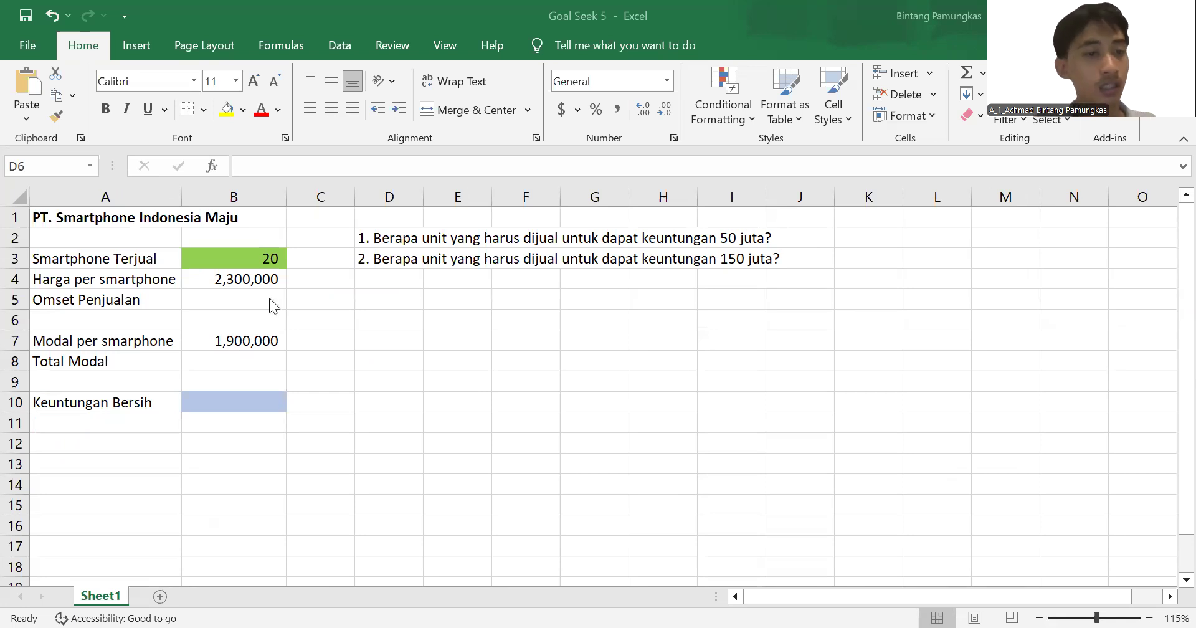
left_click(246, 298)
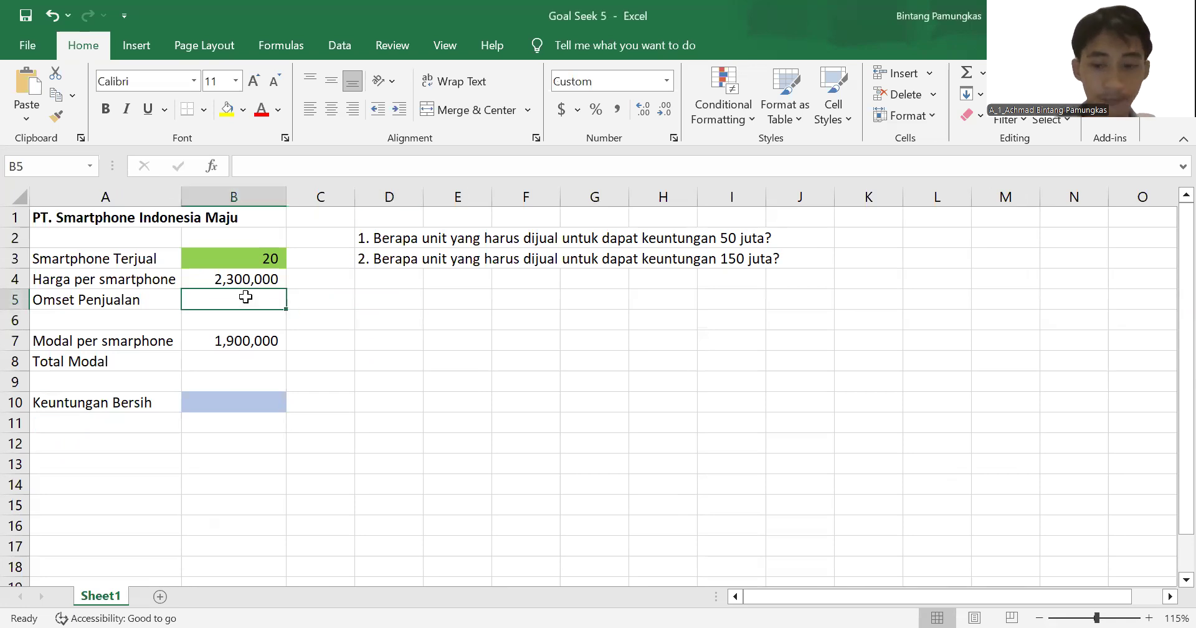
type("=")
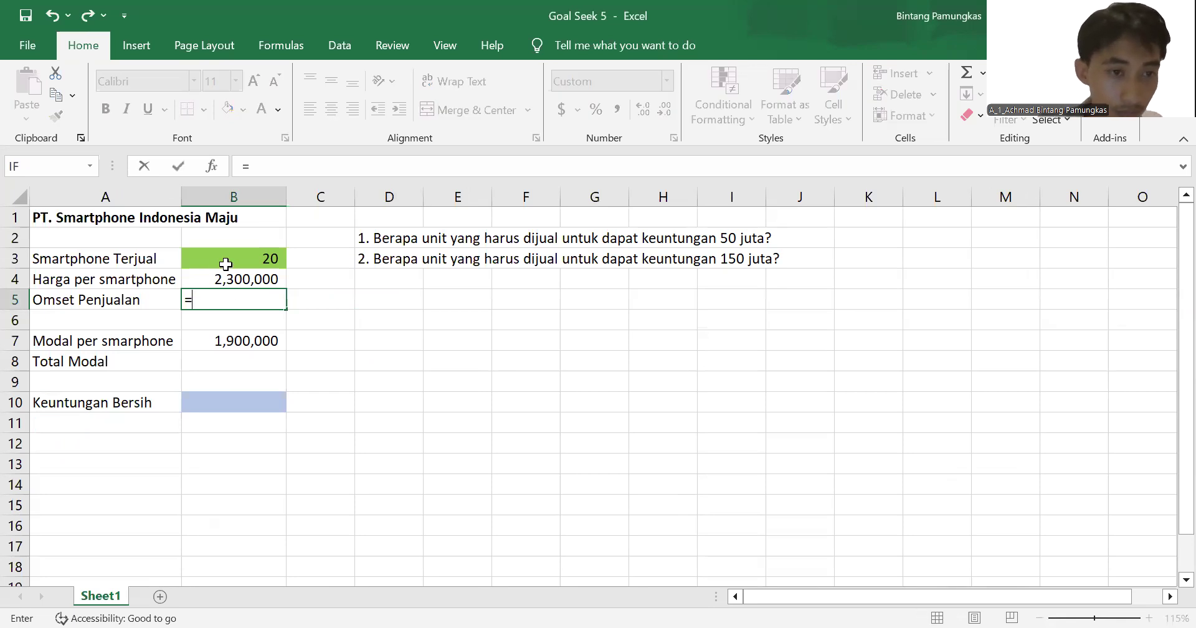
left_click(231, 262)
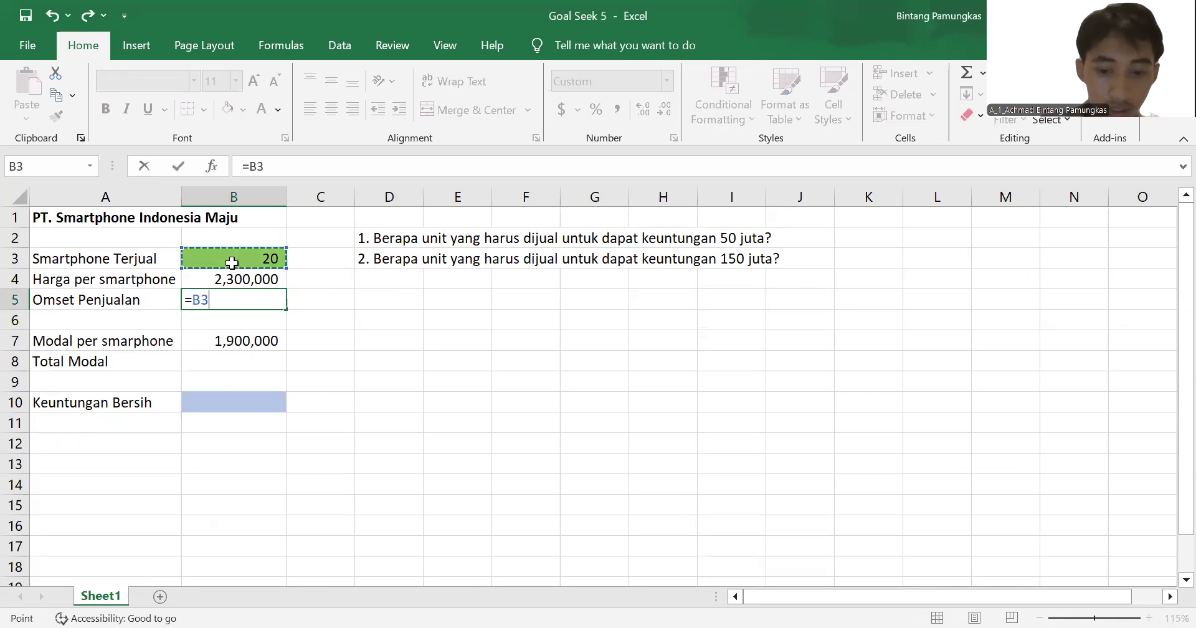
type("*")
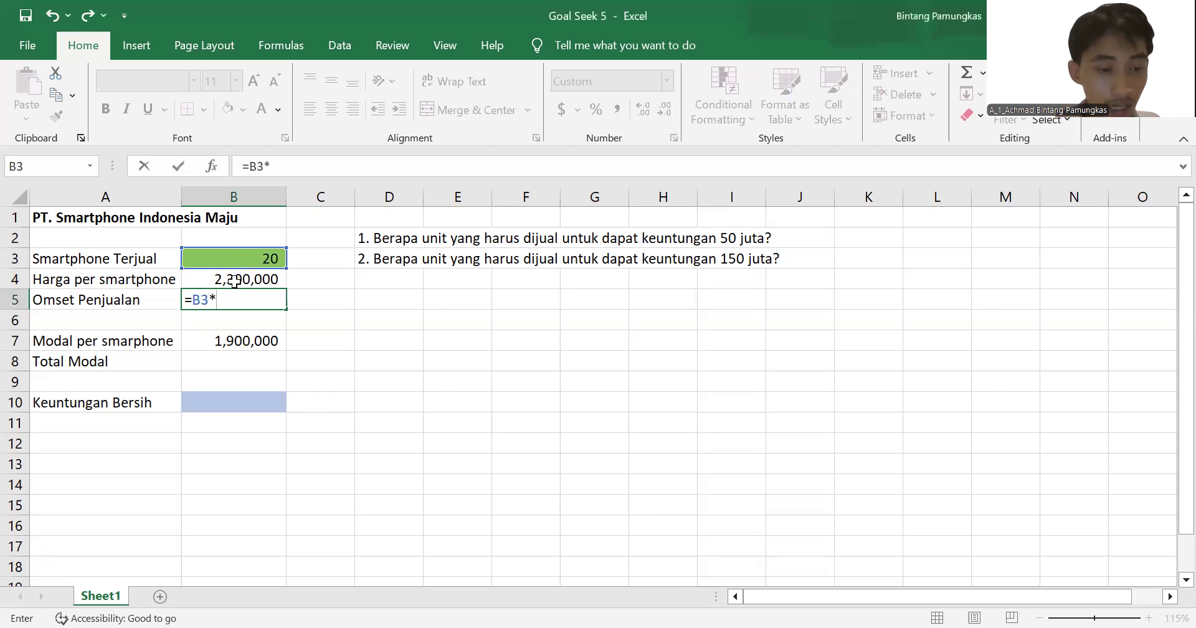
left_click(234, 282)
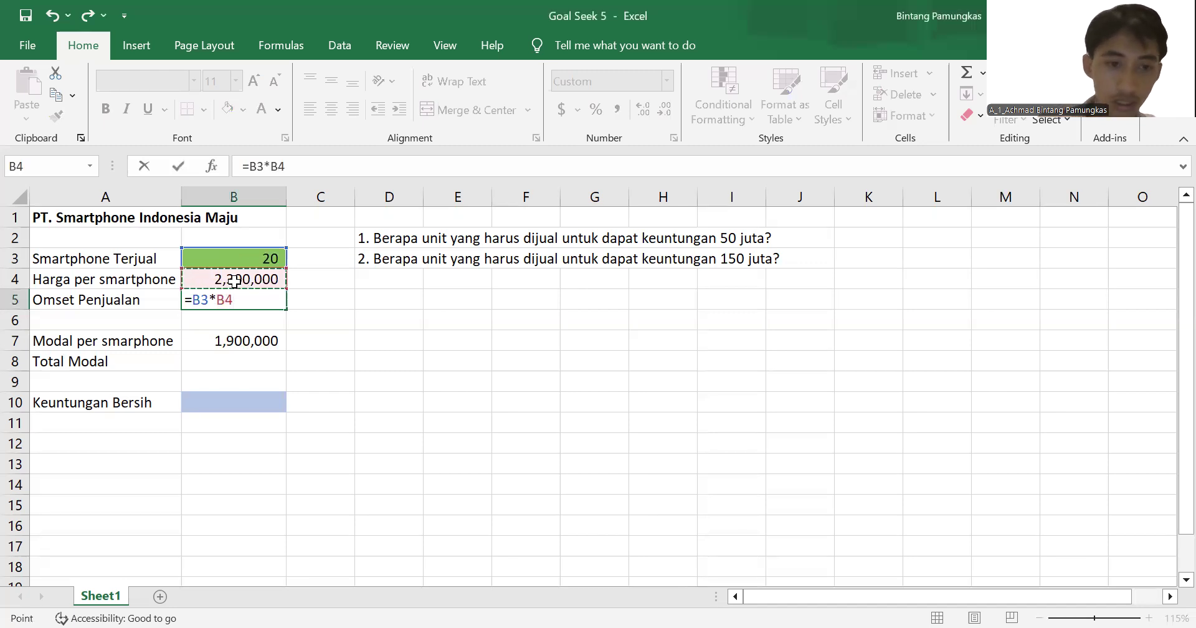
key("Return")
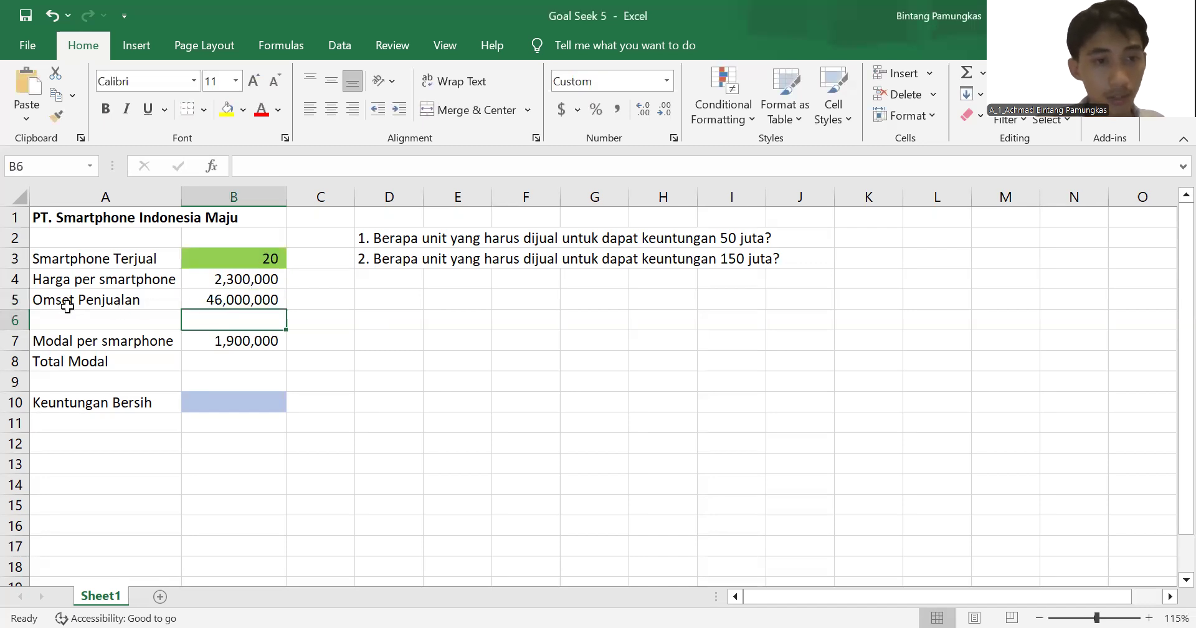
Step: Calculate the total capital (Total Modal) in B8 with the formula =B3*B7
left_click(217, 364)
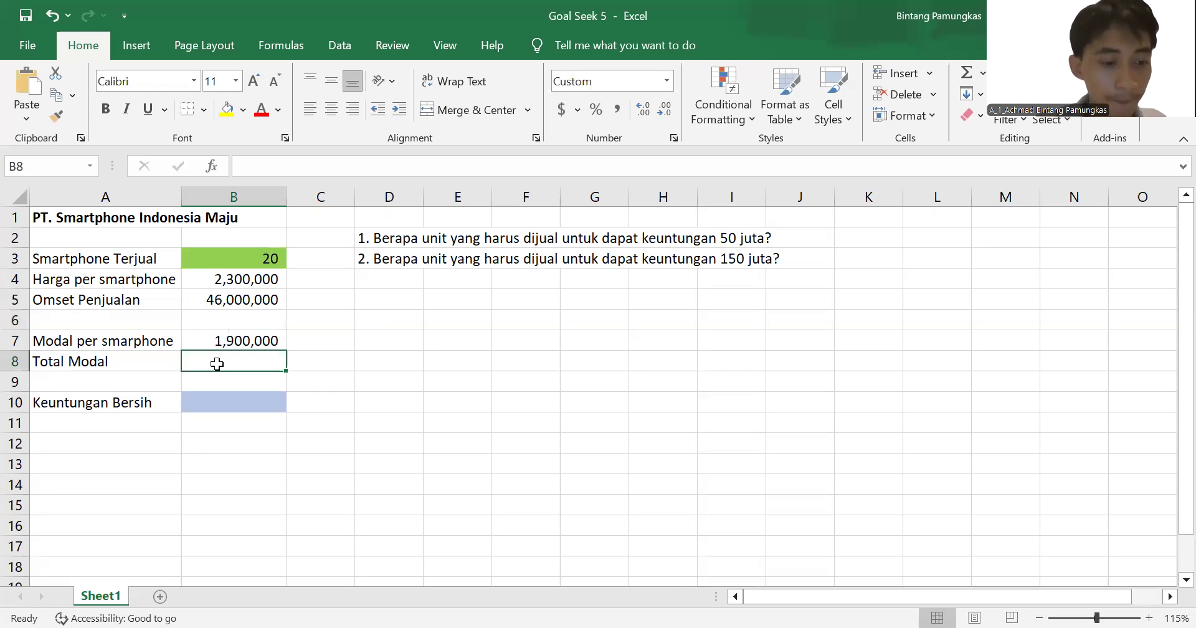
type("=")
left_click(228, 260)
type("*")
left_click(258, 340)
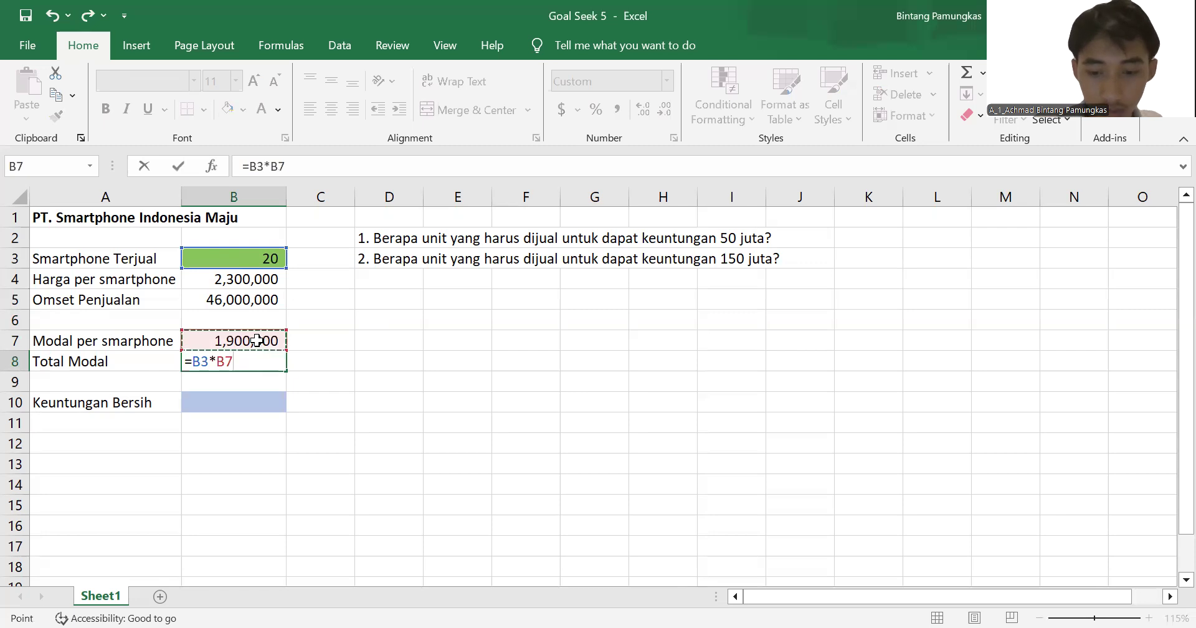
key("Return")
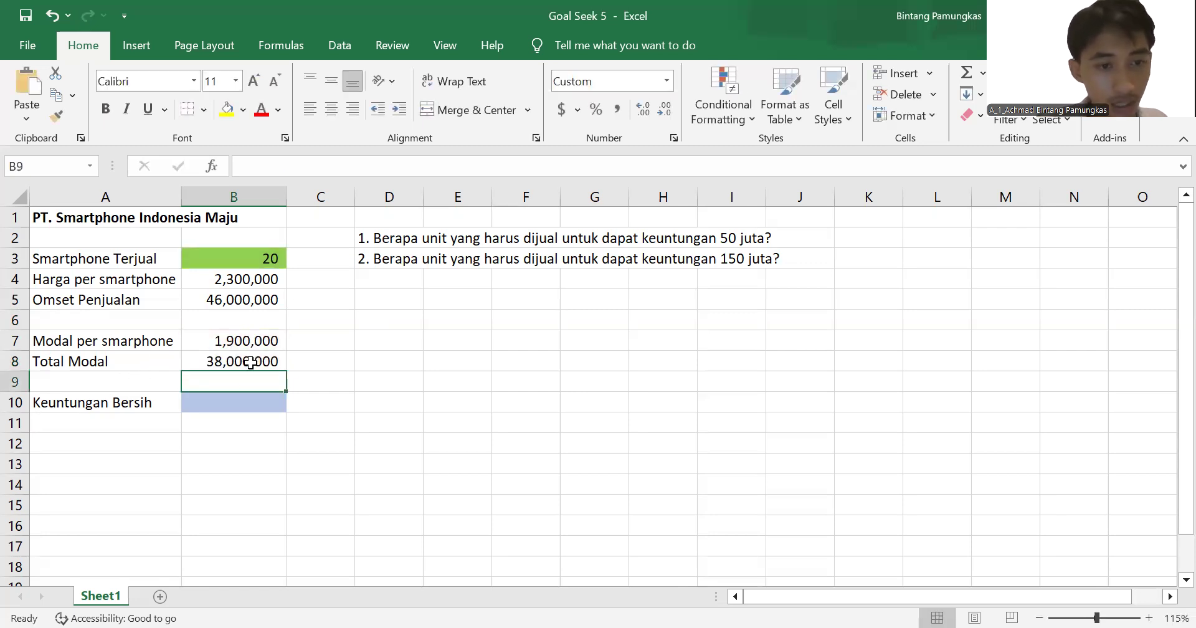
Step: Calculate the net profit (Keuntungan Bersih) in B10 with the formula =B5-B8
left_click(243, 405)
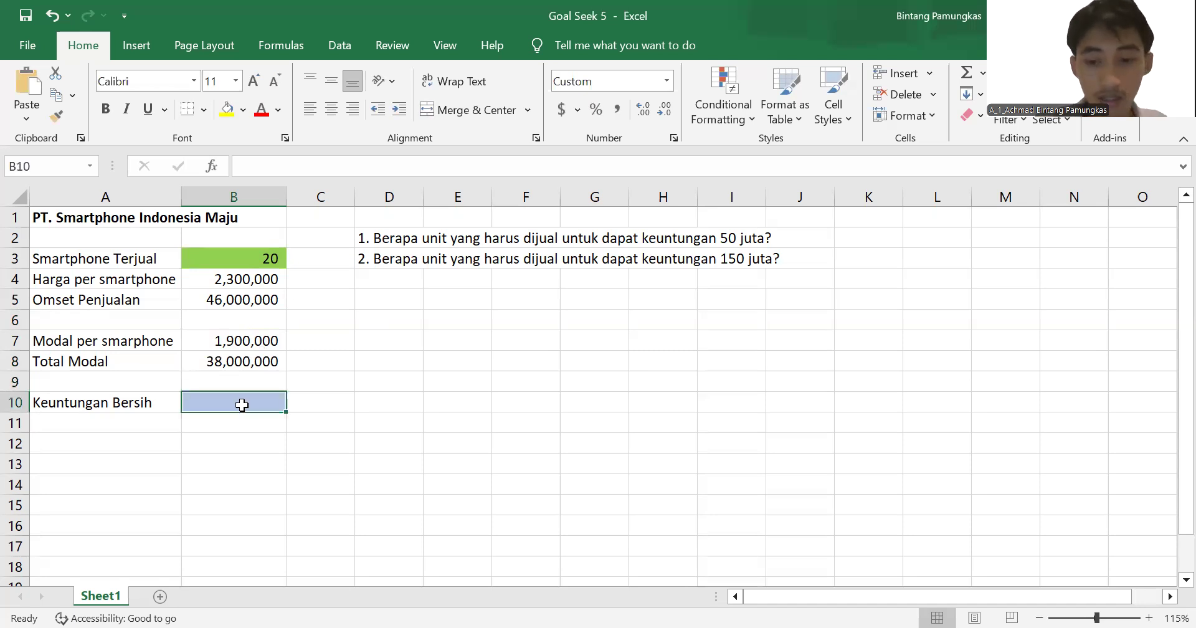
type("=")
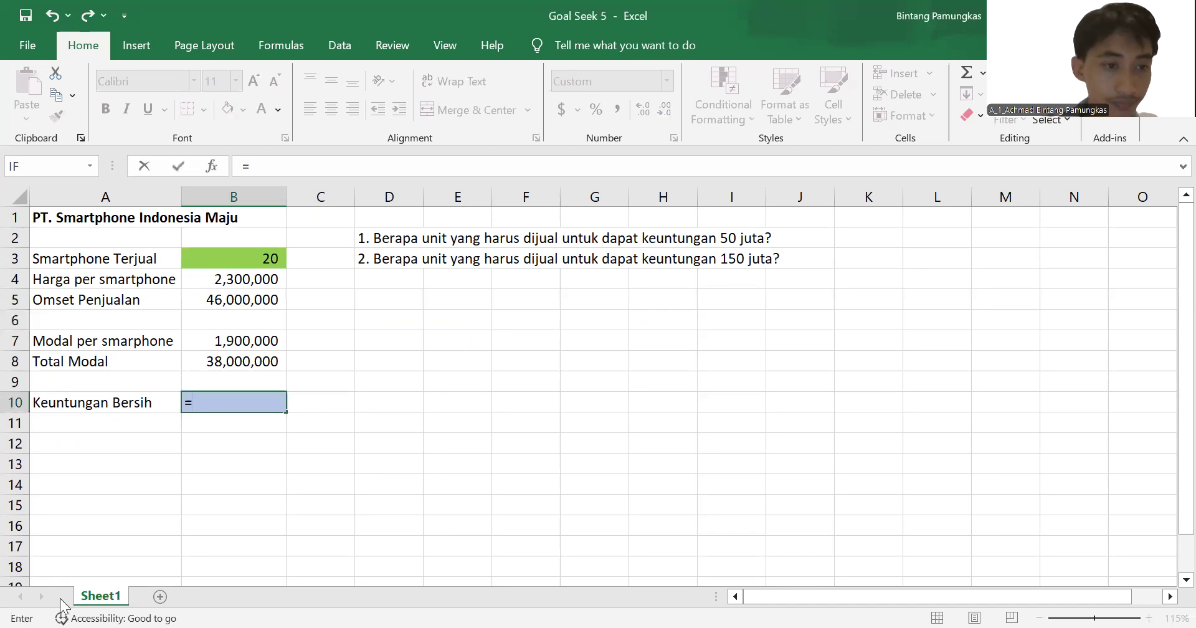
left_click(224, 303)
type("-")
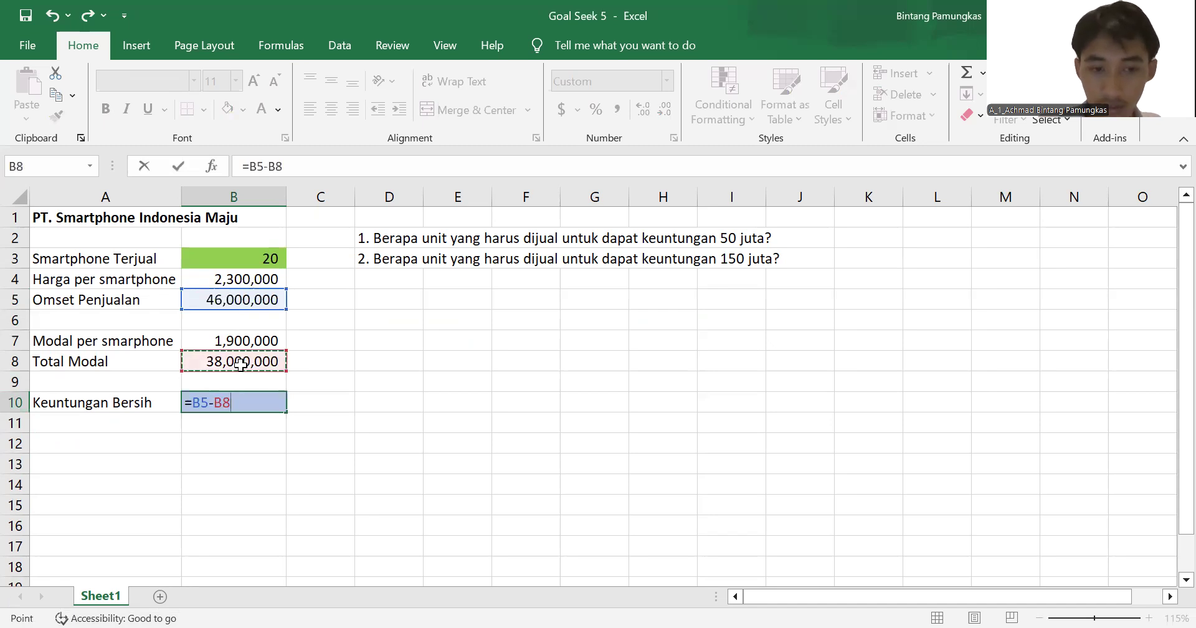
key("Return")
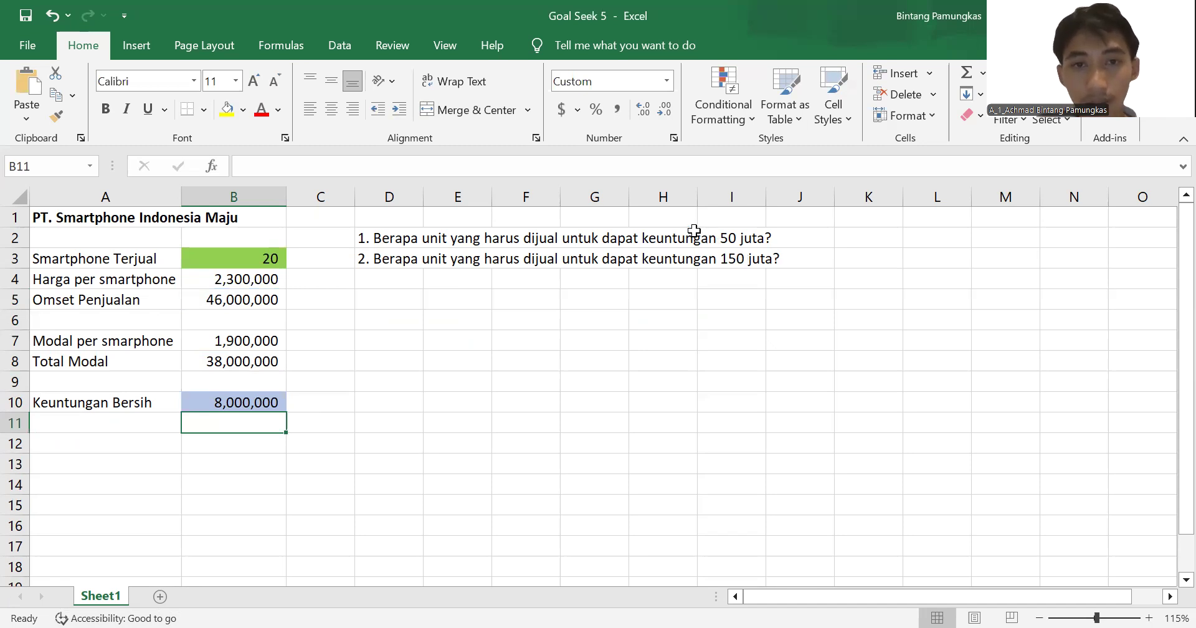
Step: Run Goal Seek to set B10 to 50000000 by changing cell B3, and keep the solution
key("alt+q")
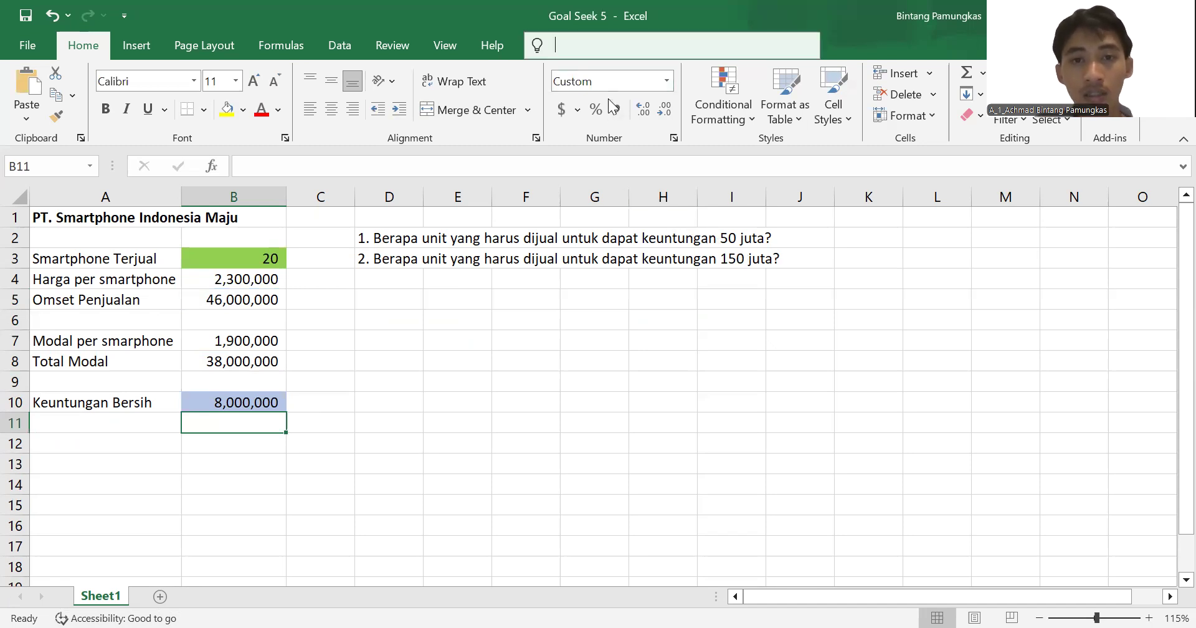
type("G")
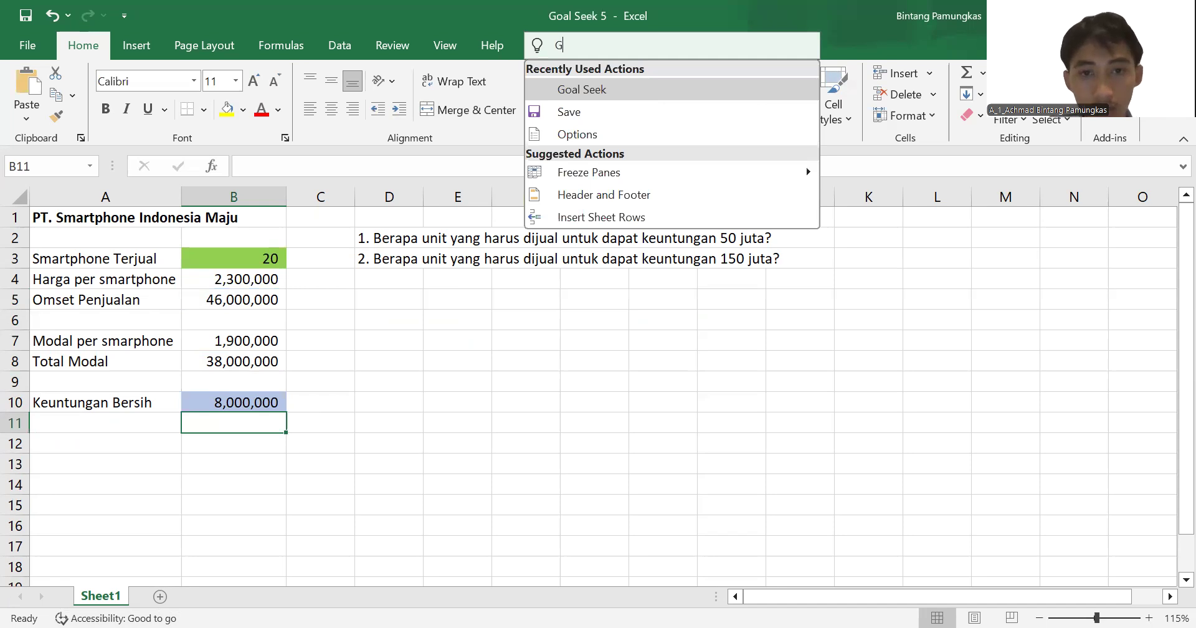
type("OAL")
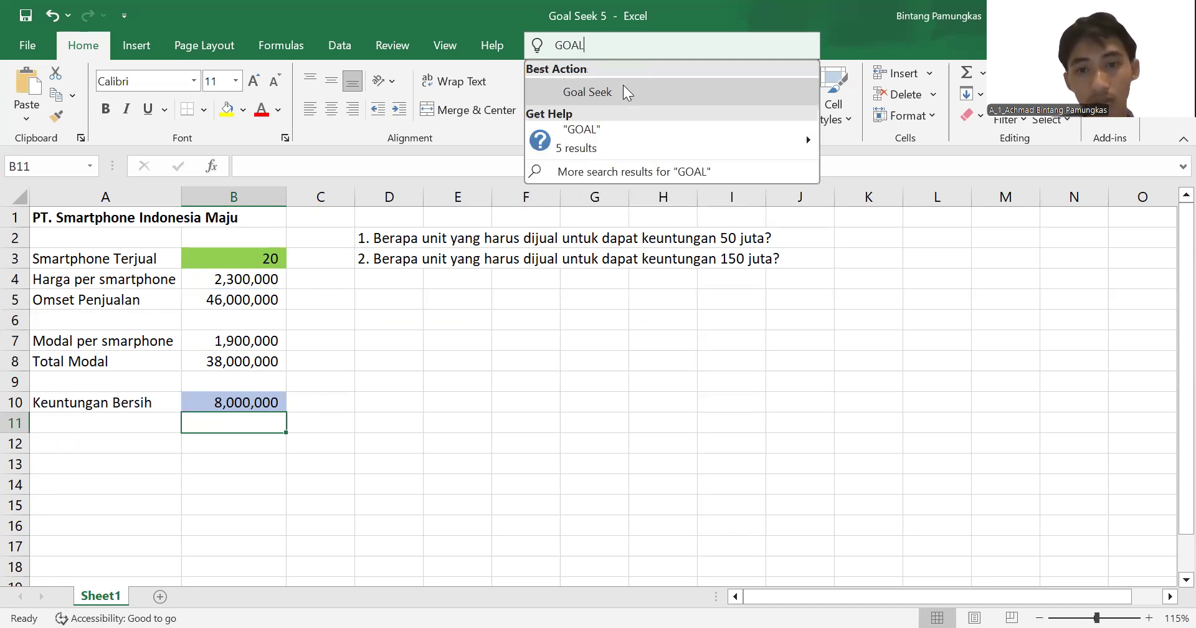
left_click(627, 92)
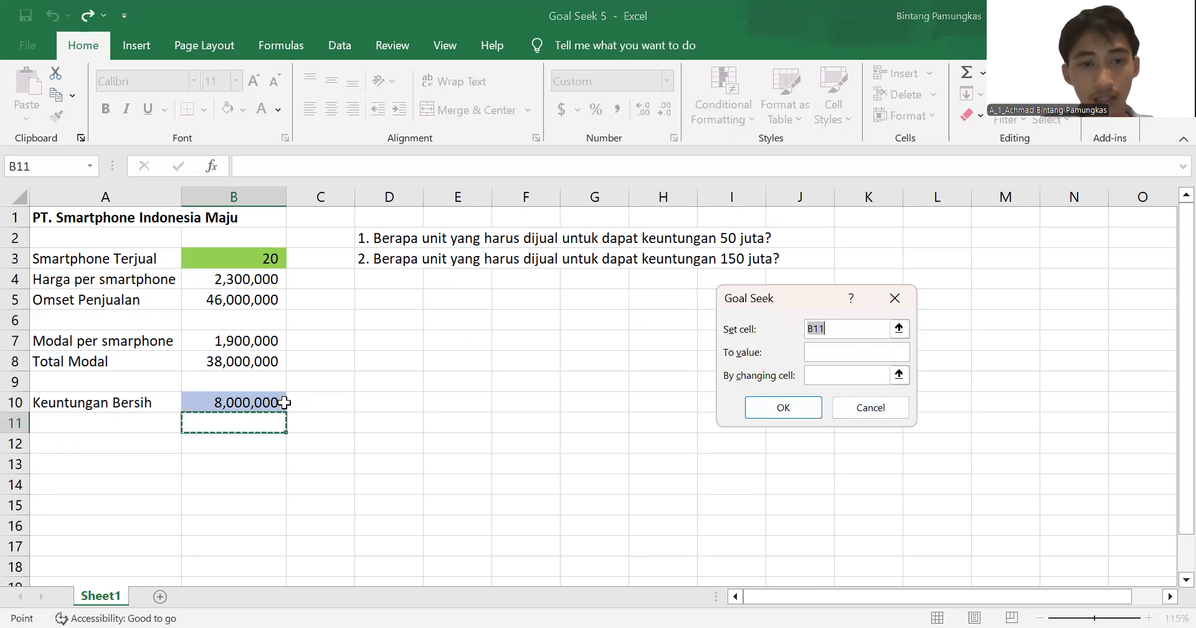
left_click(239, 403)
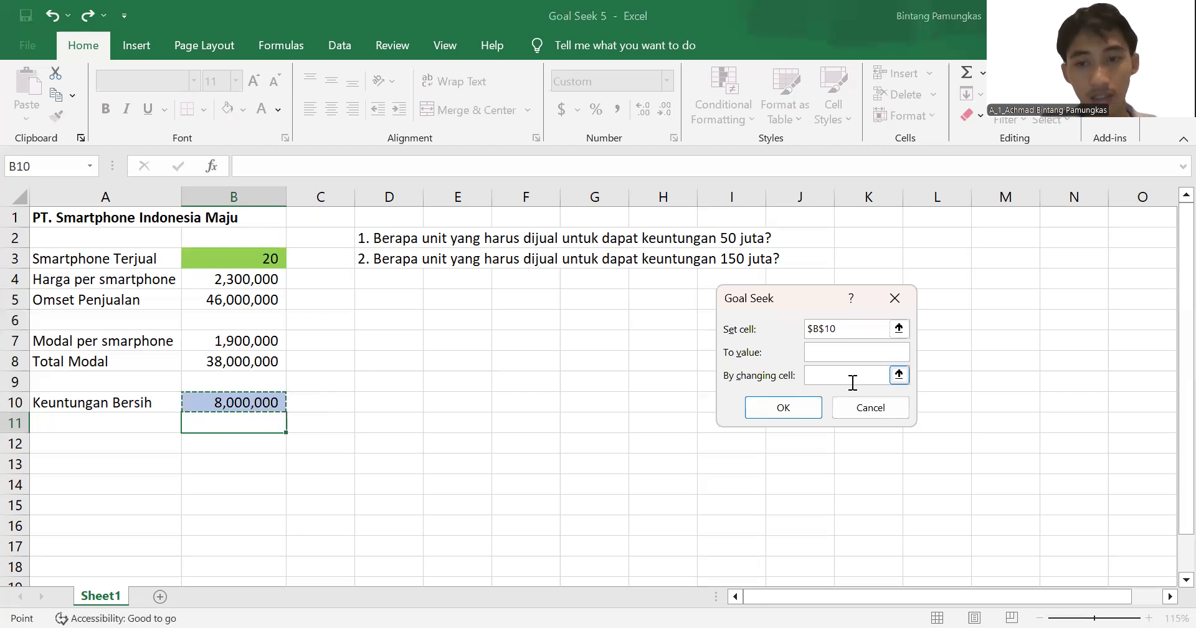
left_click(842, 353)
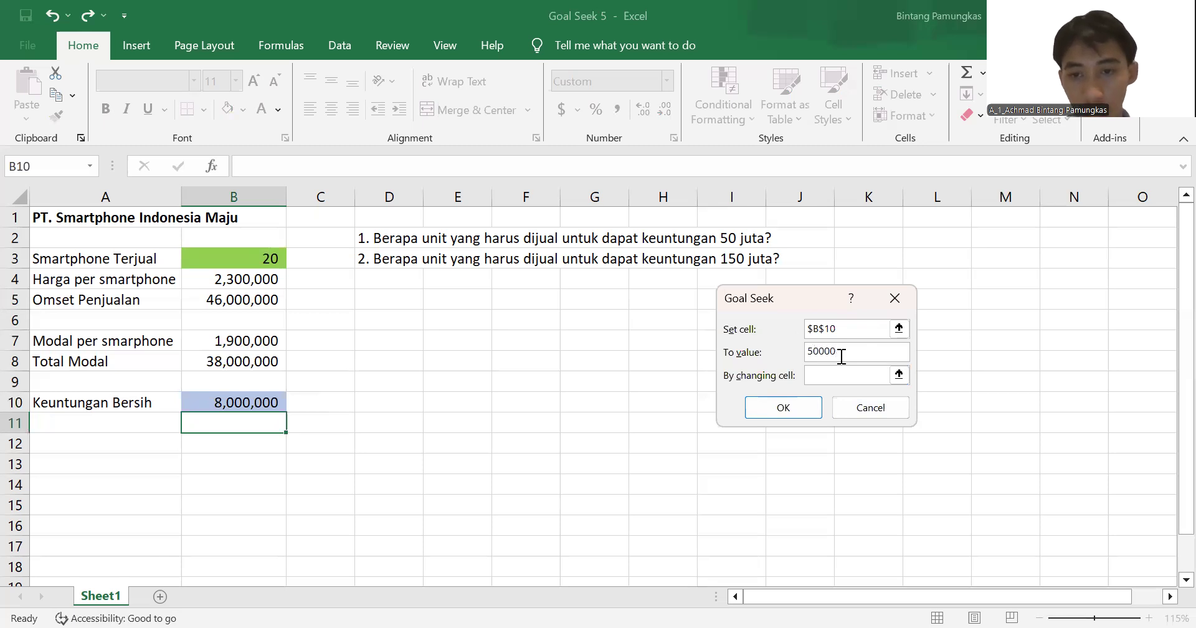
left_click(839, 376)
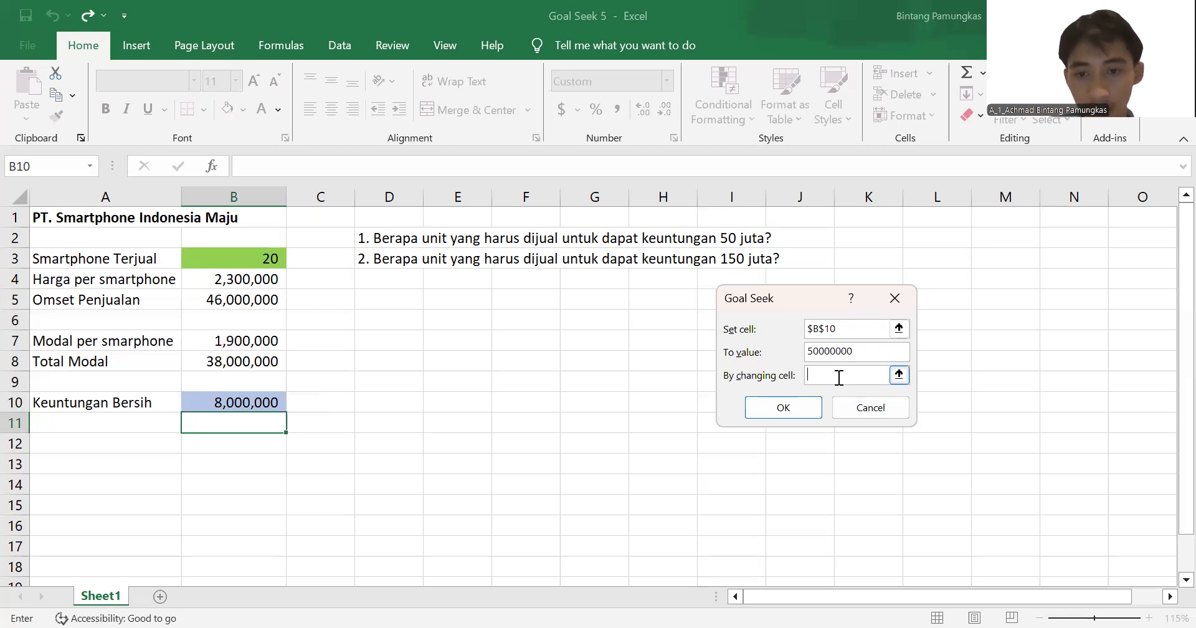
left_click(276, 258)
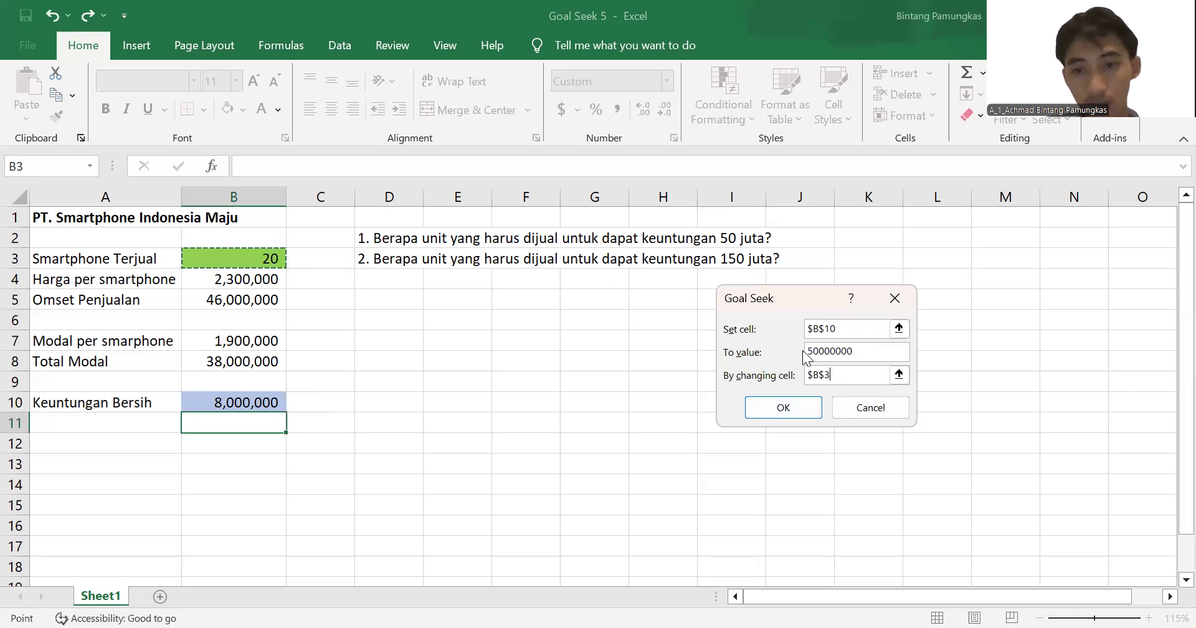
left_click(806, 406)
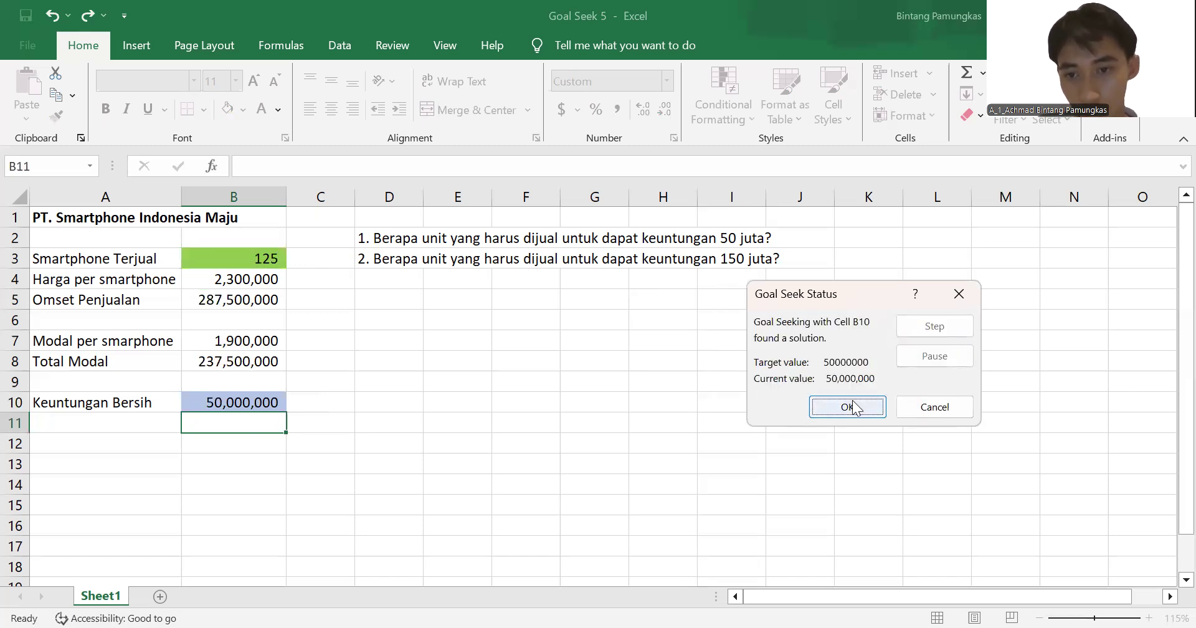
left_click(849, 406)
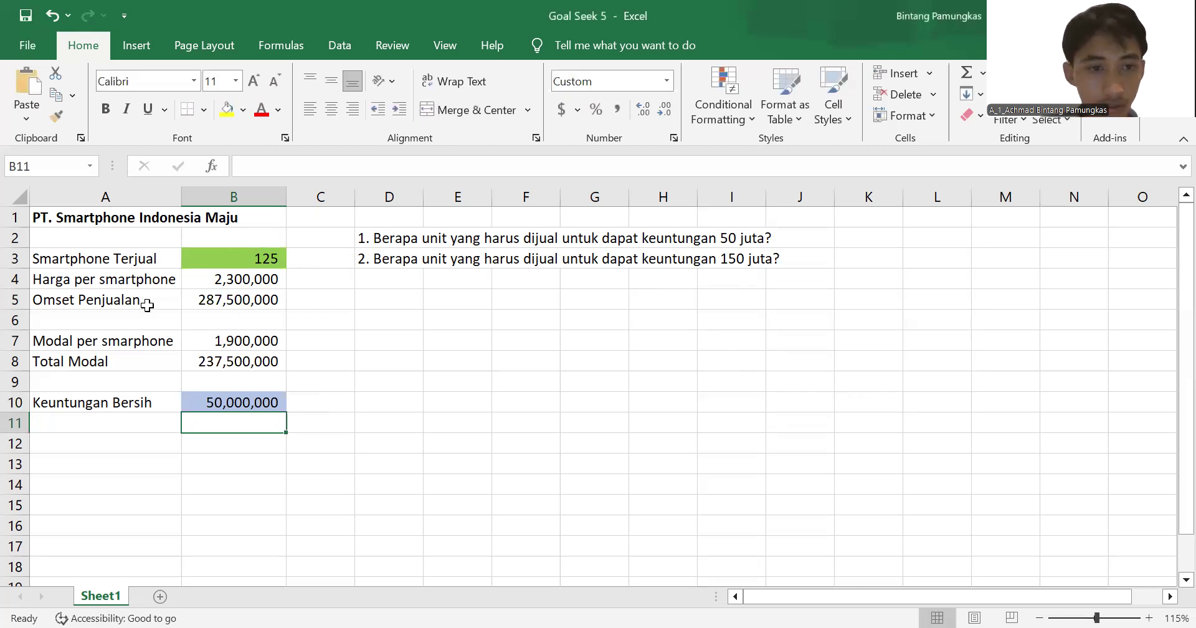
Step: Enter 125 in K2 as the answer to the question about a 50 juta profit
left_click(848, 236)
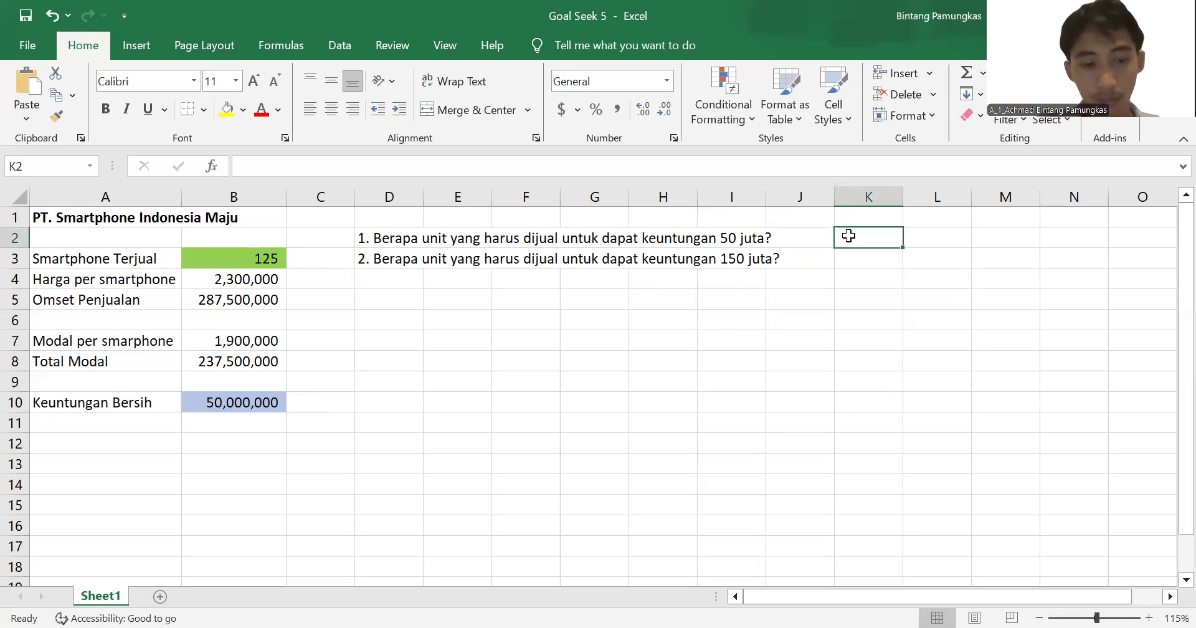
type("125")
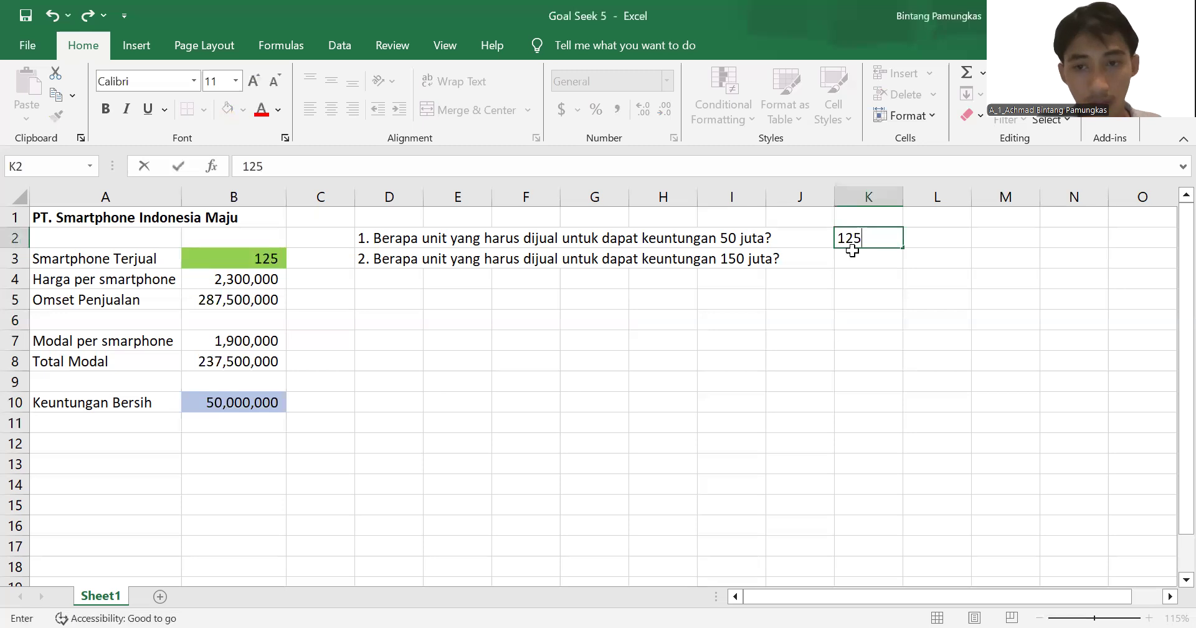
left_click(851, 254)
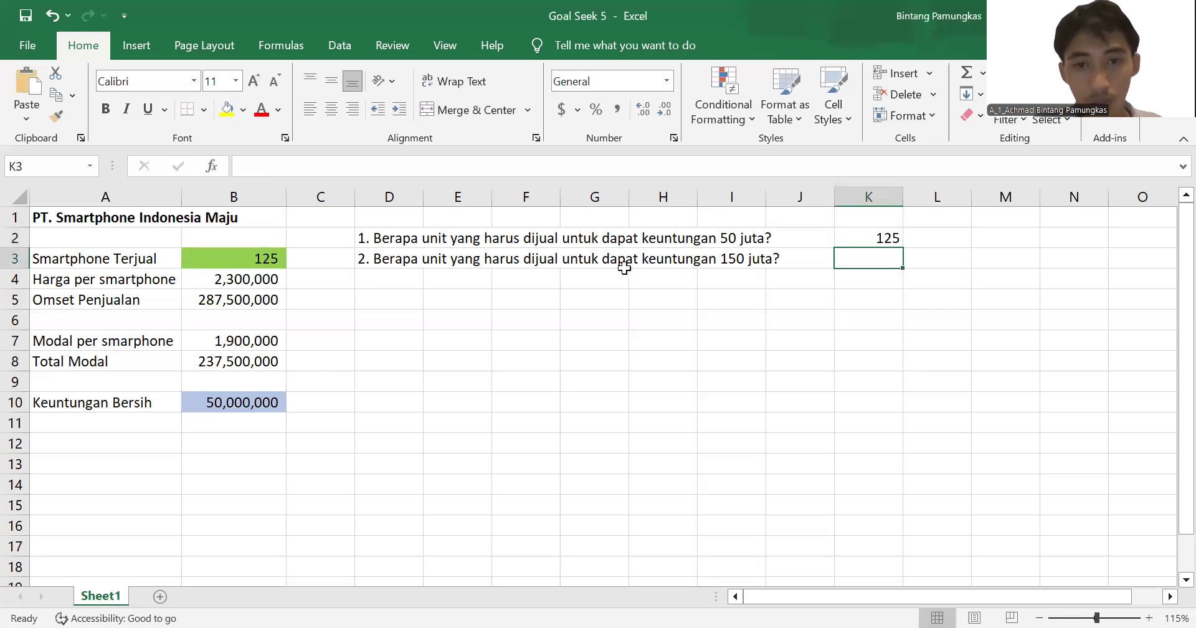
Step: Run Goal Seek to set B10 to 150000000 by changing cell B3, and keep the solution
left_click(213, 402)
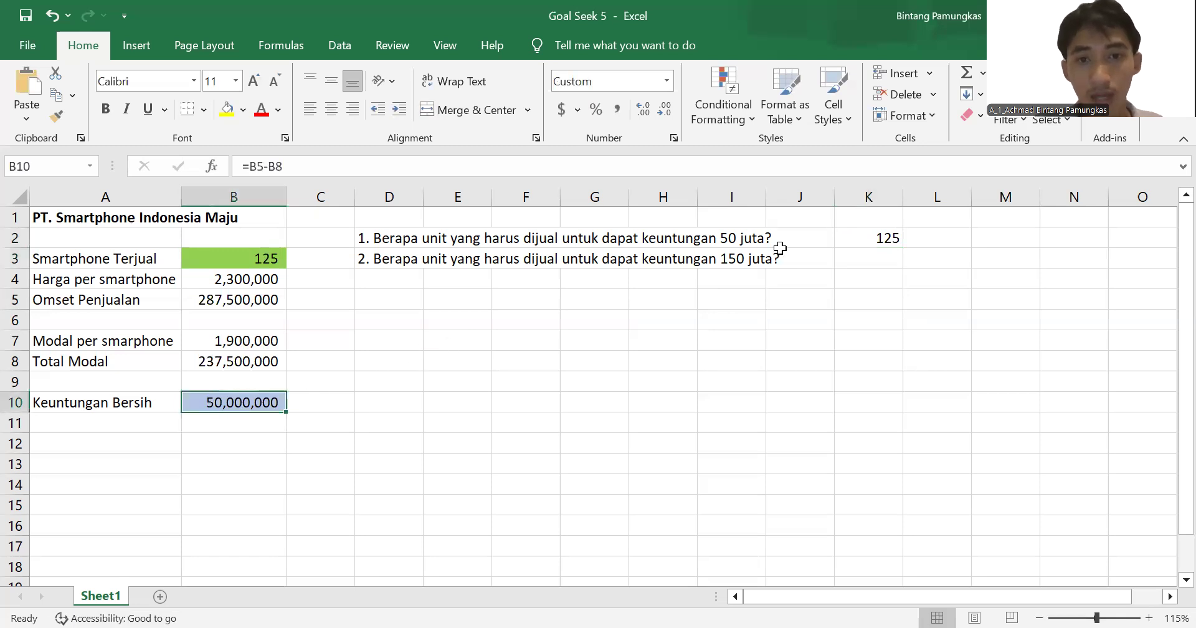
key("alt+q")
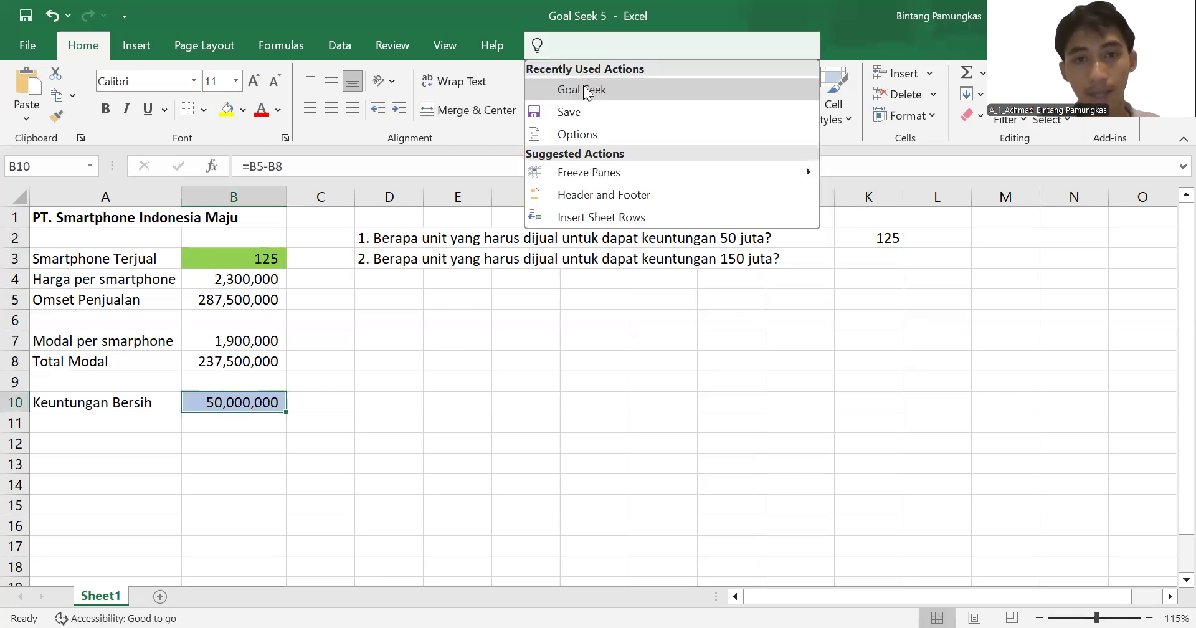
left_click(584, 91)
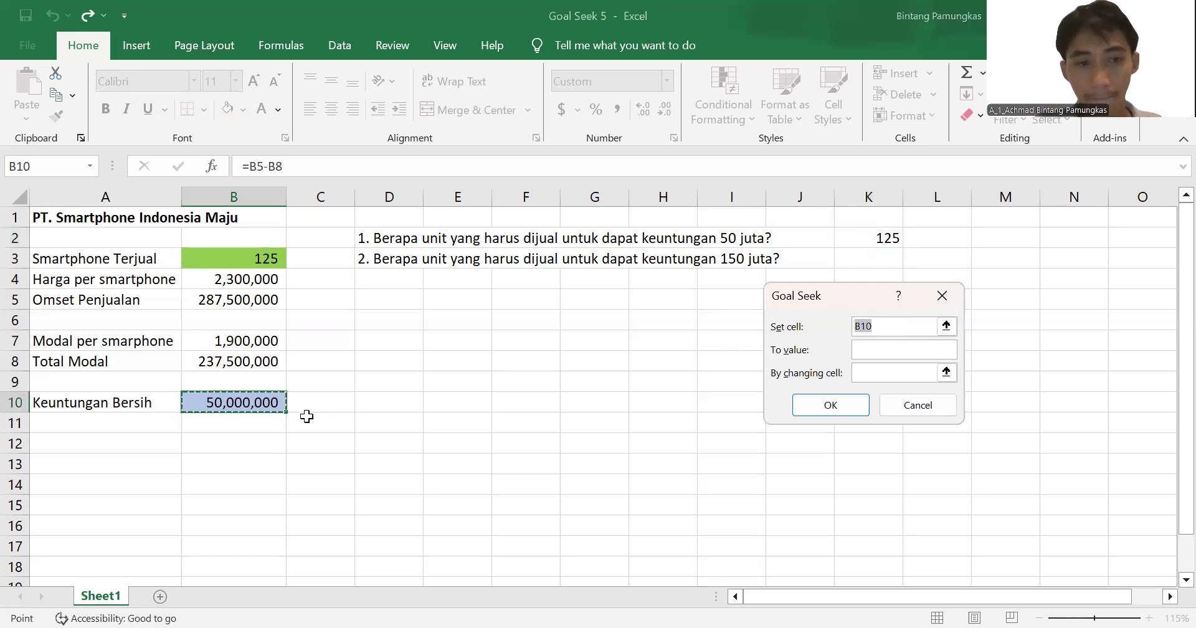
left_click(879, 350)
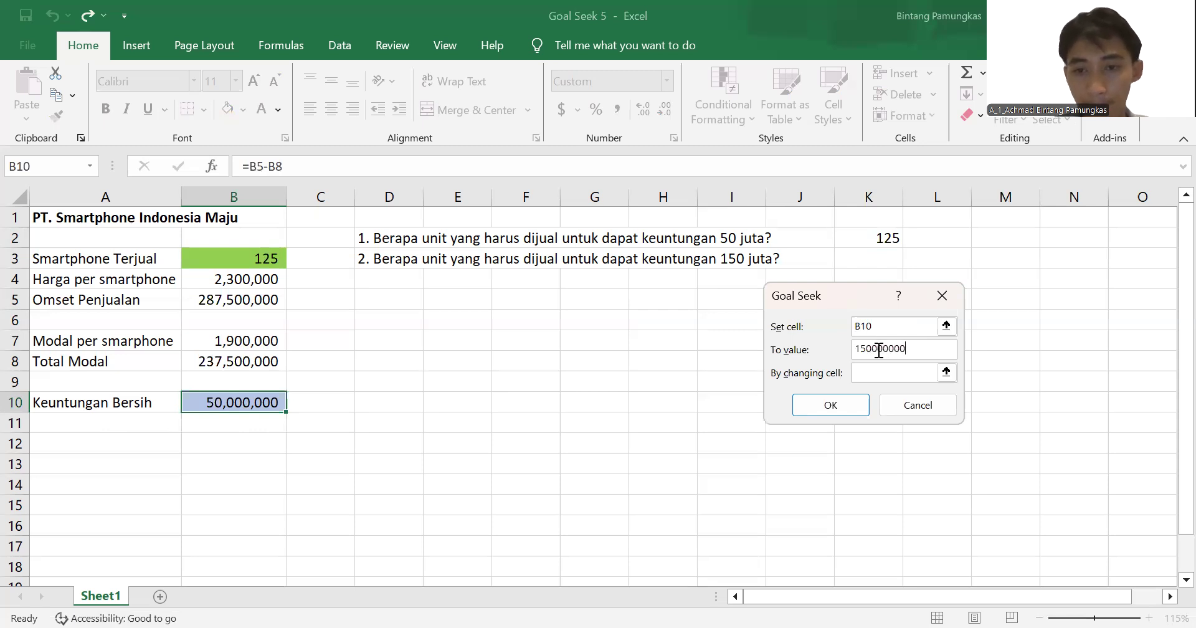
left_click(905, 373)
left_click(277, 257)
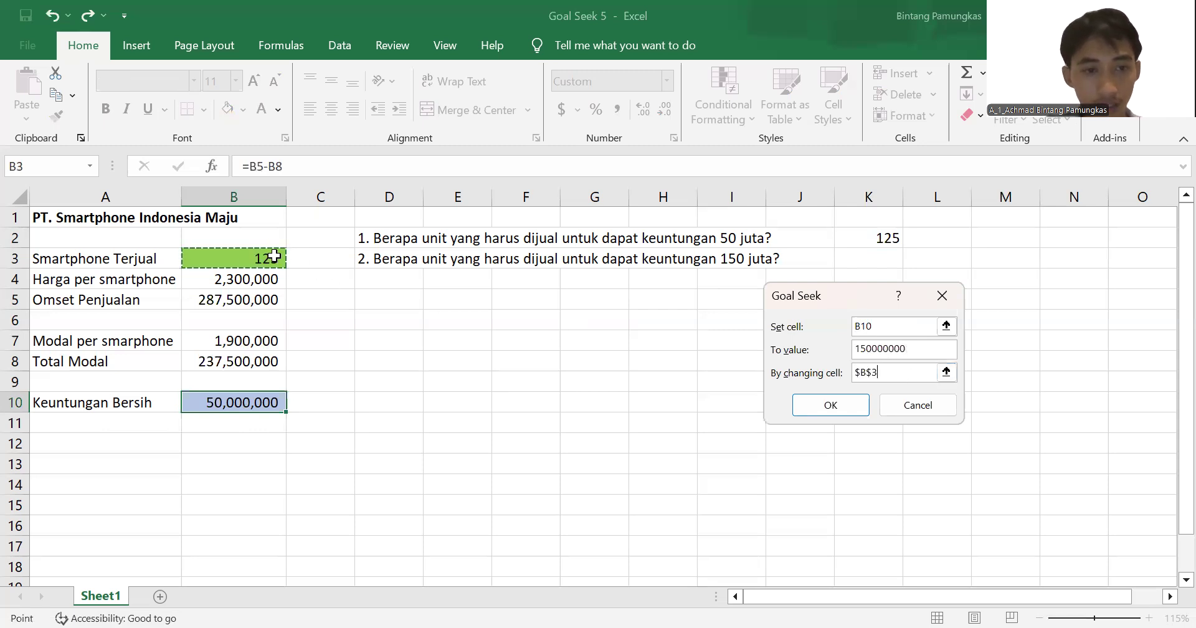
left_click(827, 406)
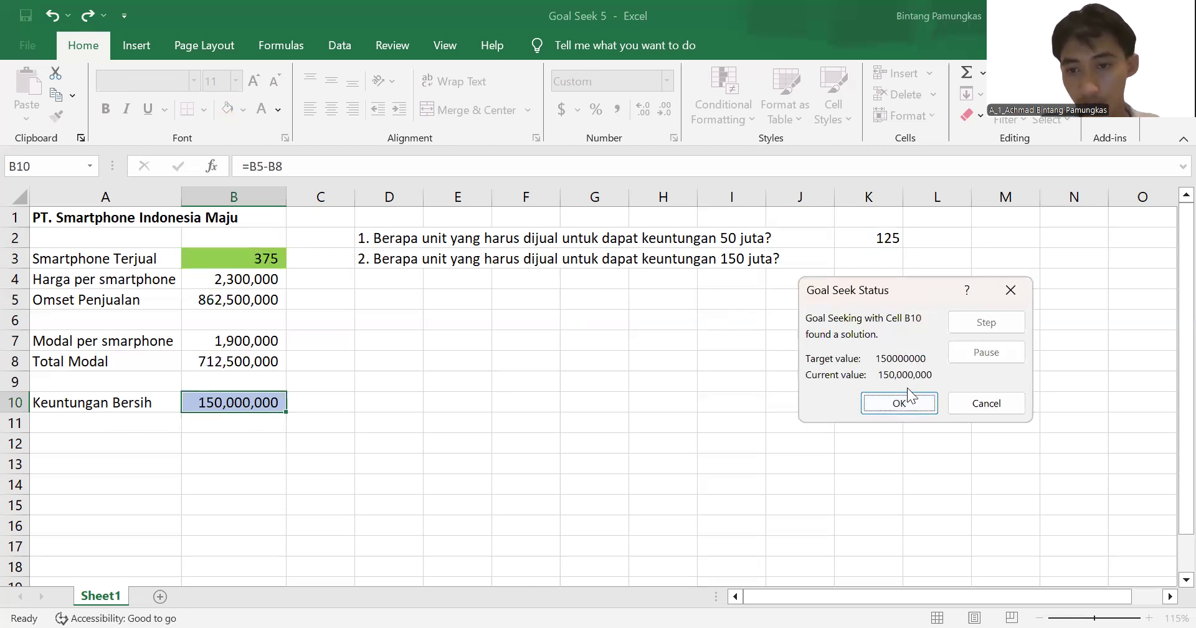
left_click(912, 399)
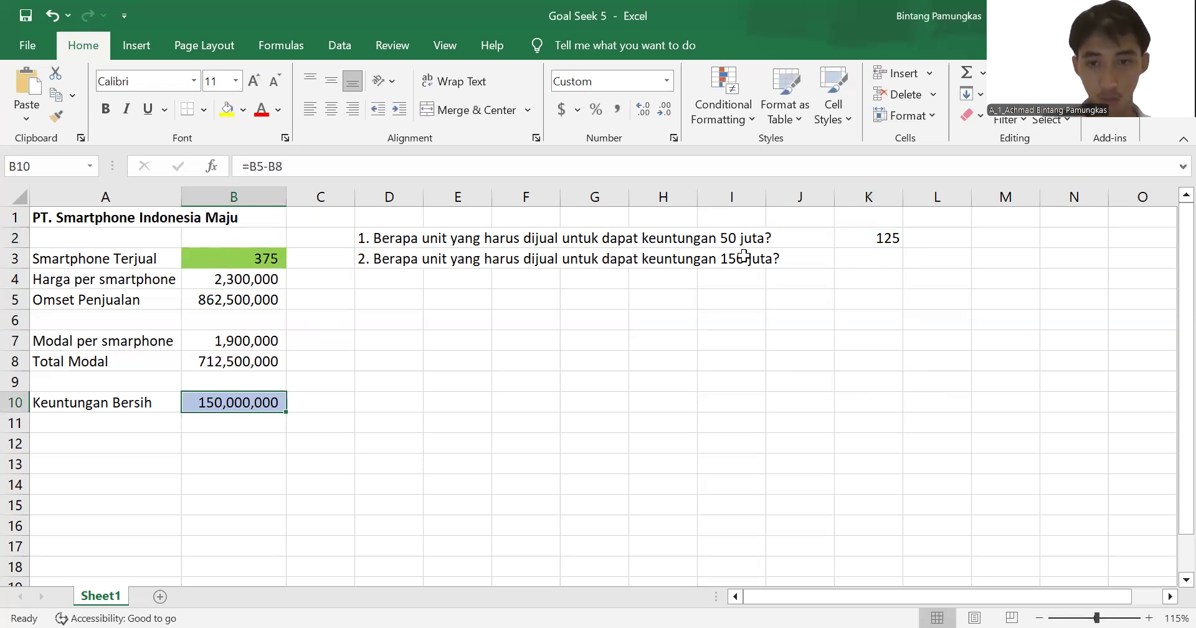
Step: Enter 375 in K3 as the answer to the question about a 150 juta profit
left_click(881, 262)
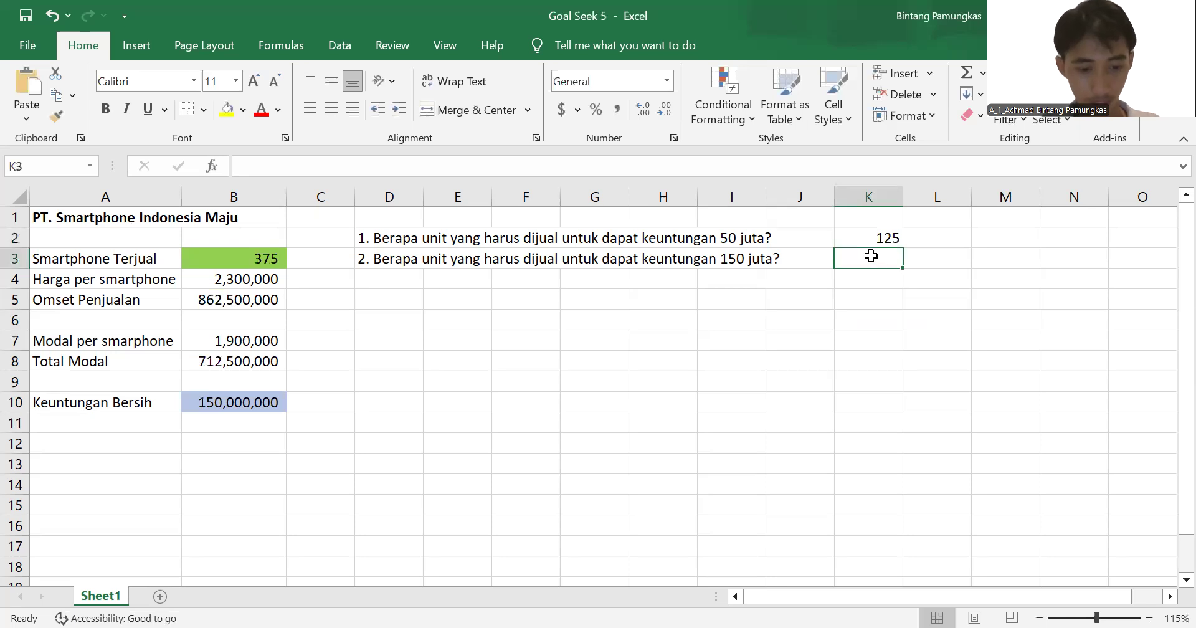
type("375")
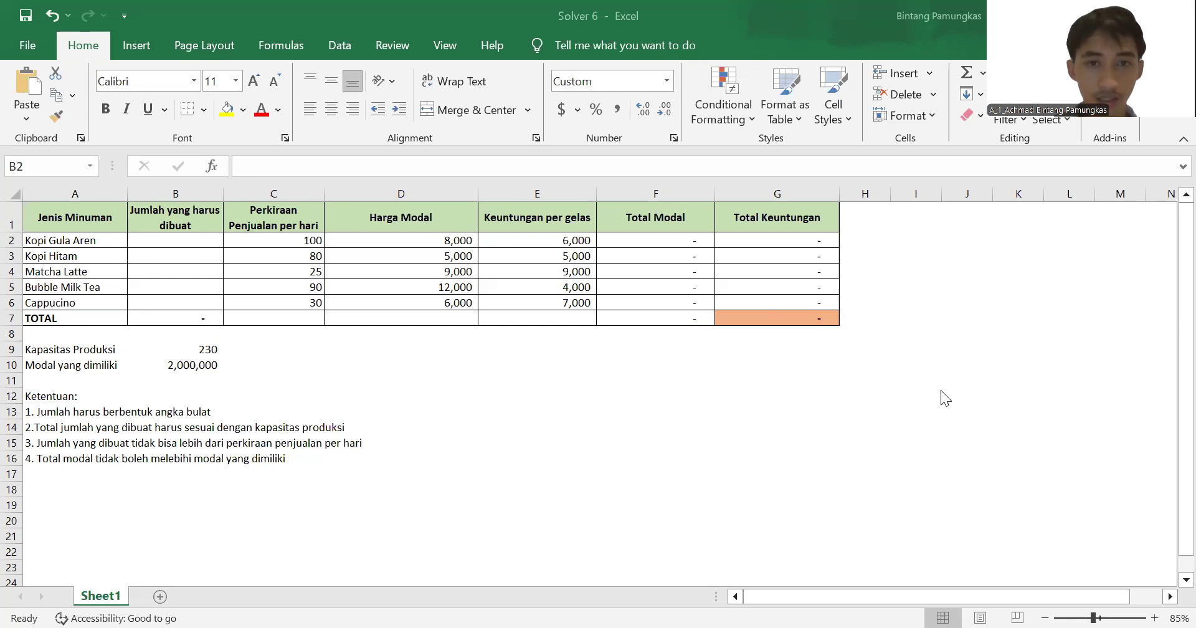
Step: In the Solver 6 workbook, open Solver and clear the saved constraints, changing variable cells and objective
left_click(337, 51)
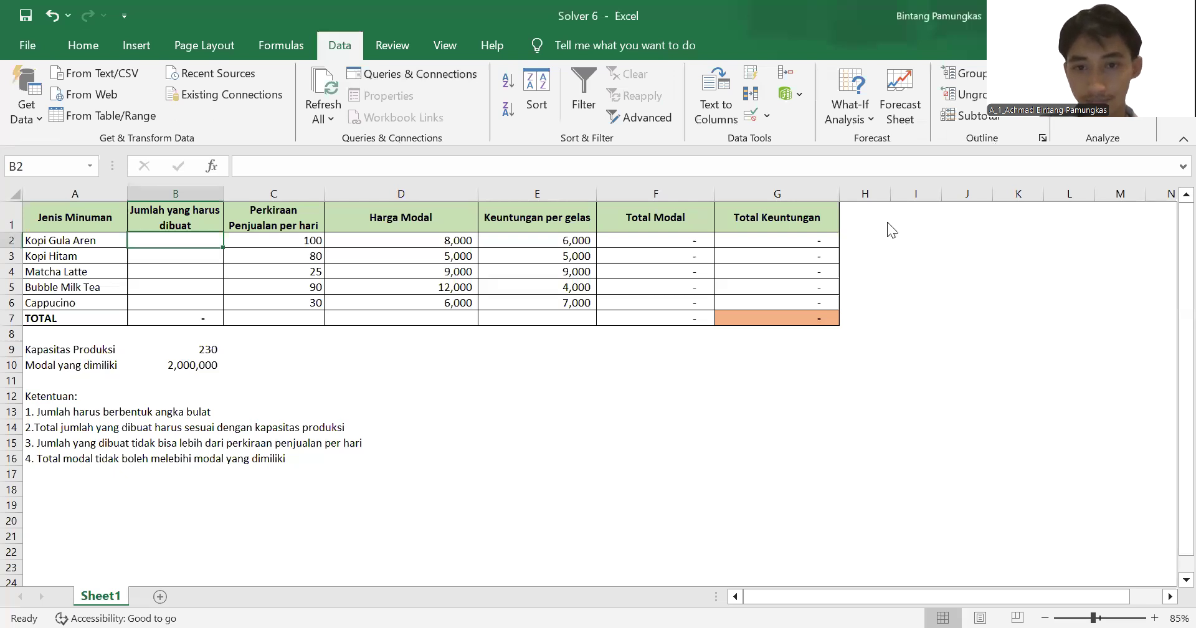
left_click(795, 312)
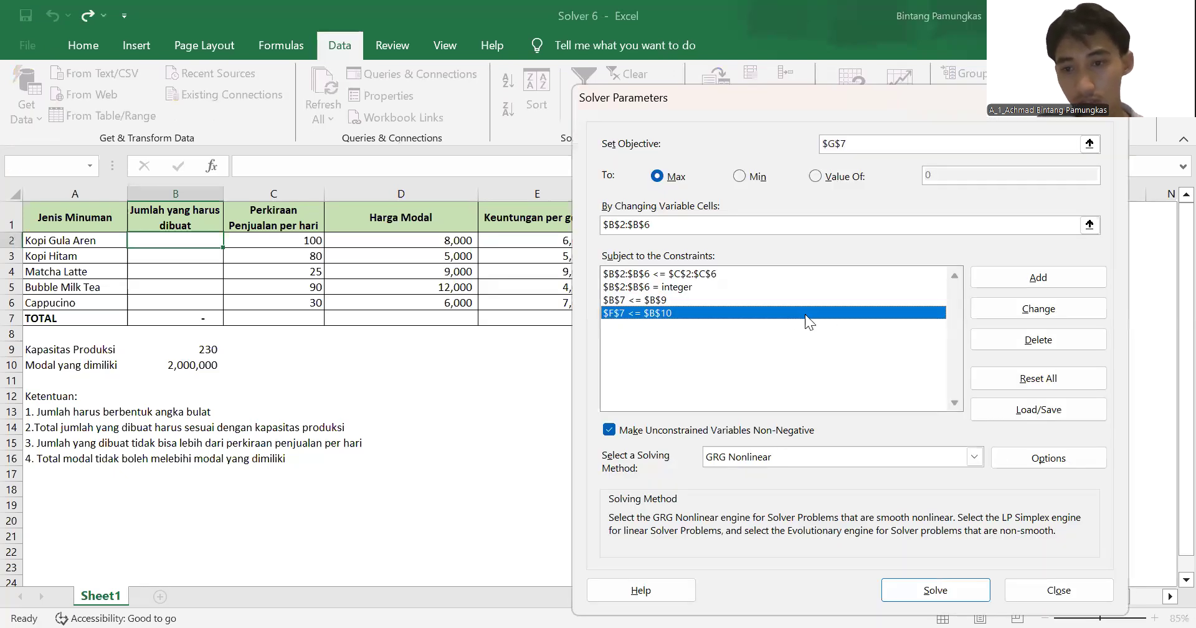
left_click(1005, 344)
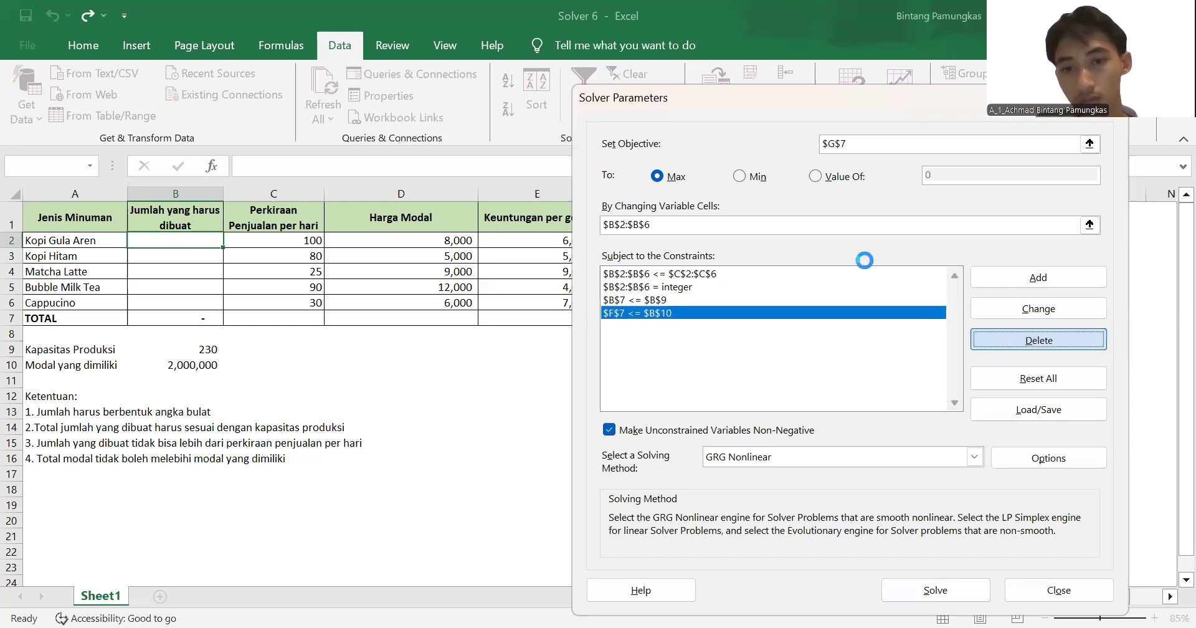
left_click(1011, 335)
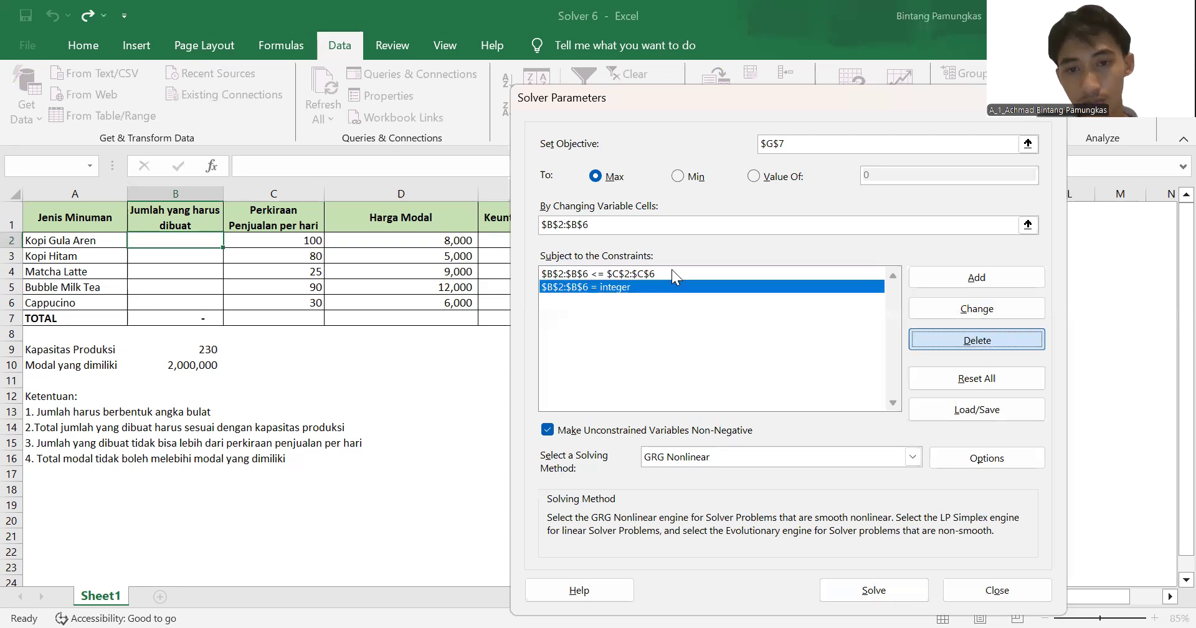
left_click(961, 347)
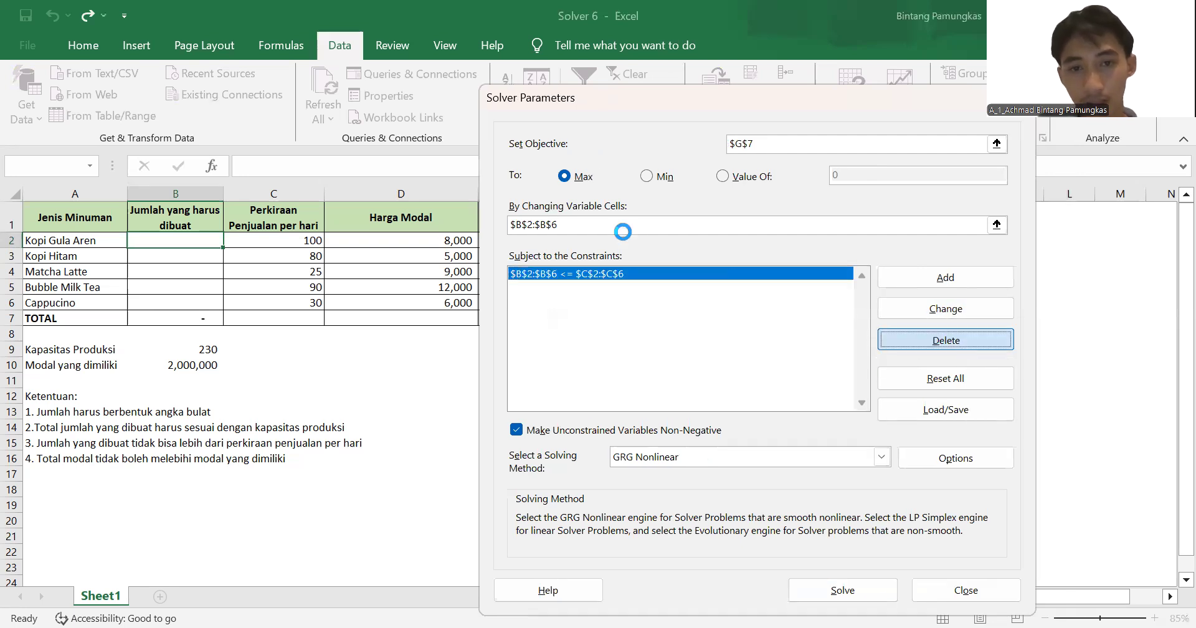
left_click(773, 142)
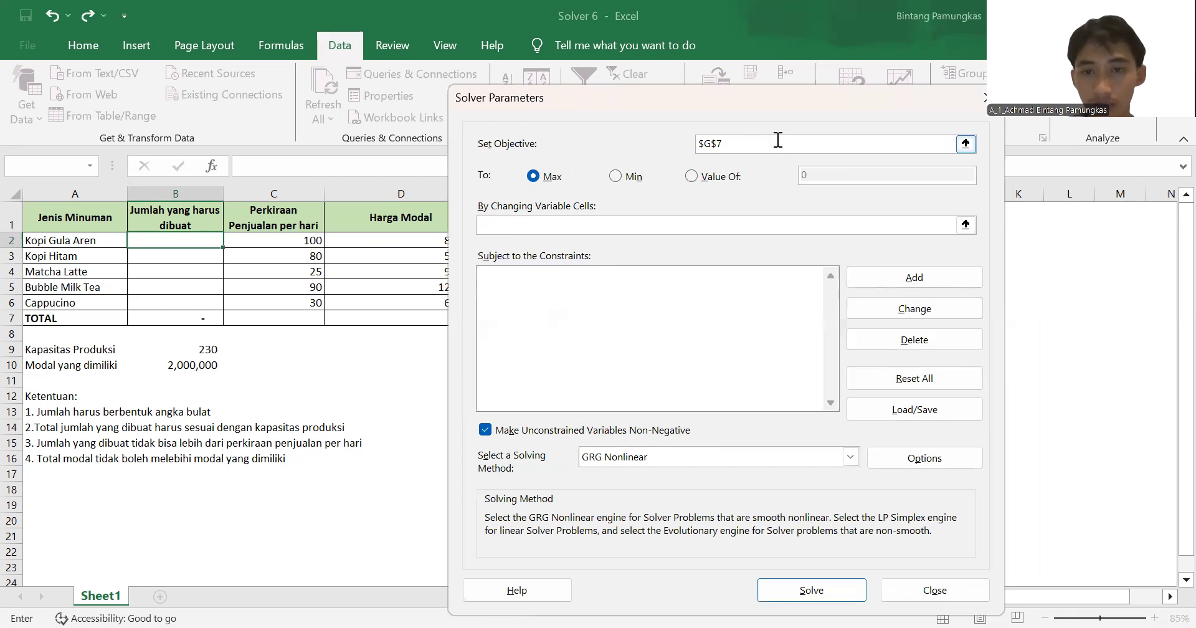
key("BackSpace")
key("BackSpace")
key("BackSpace")
key("BackSpace")
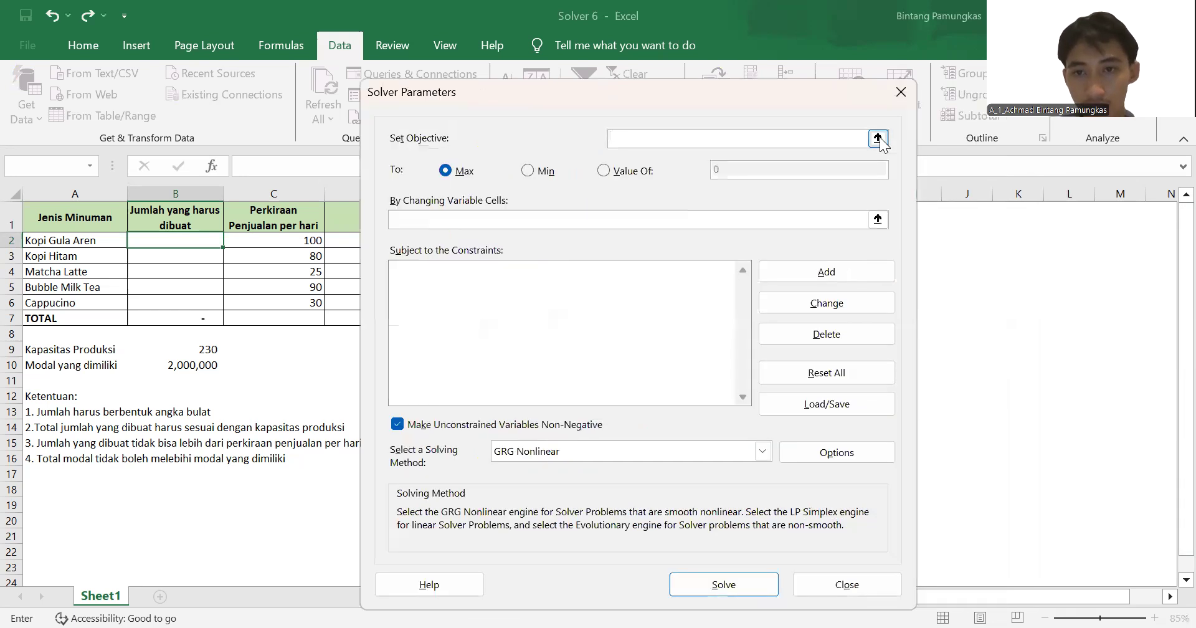
Step: Set the Solver objective to the Total Keuntungan total in G7, with B2:B6 as the changing variable cells
left_click(876, 134)
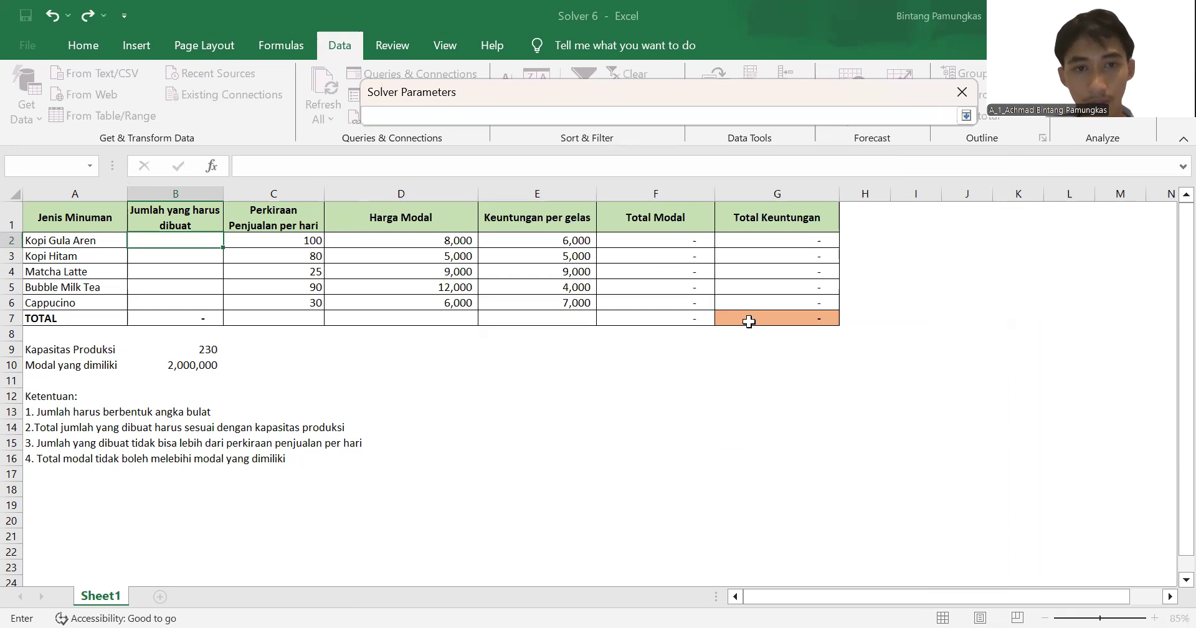
left_click(966, 115)
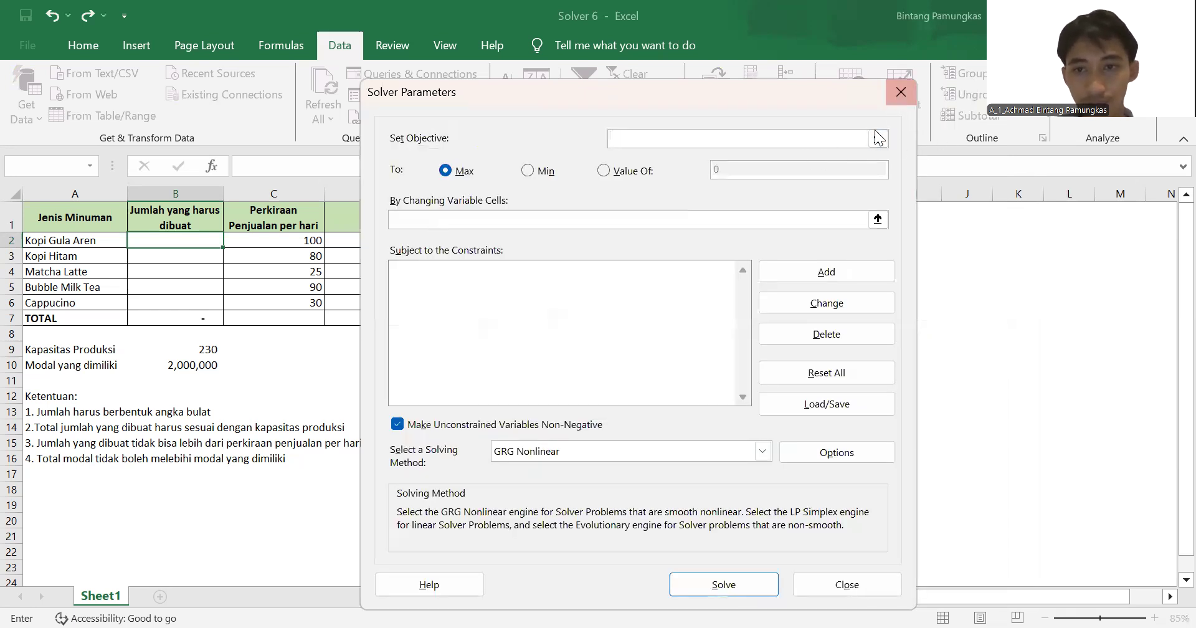
left_click(878, 138)
left_click(798, 317)
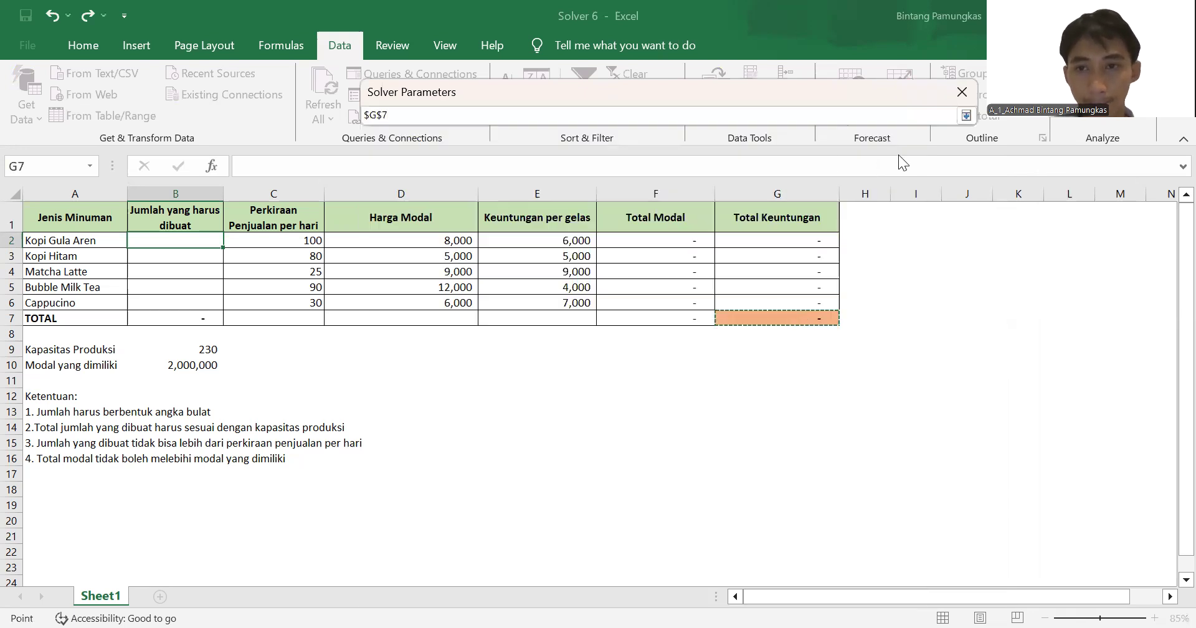
left_click(965, 115)
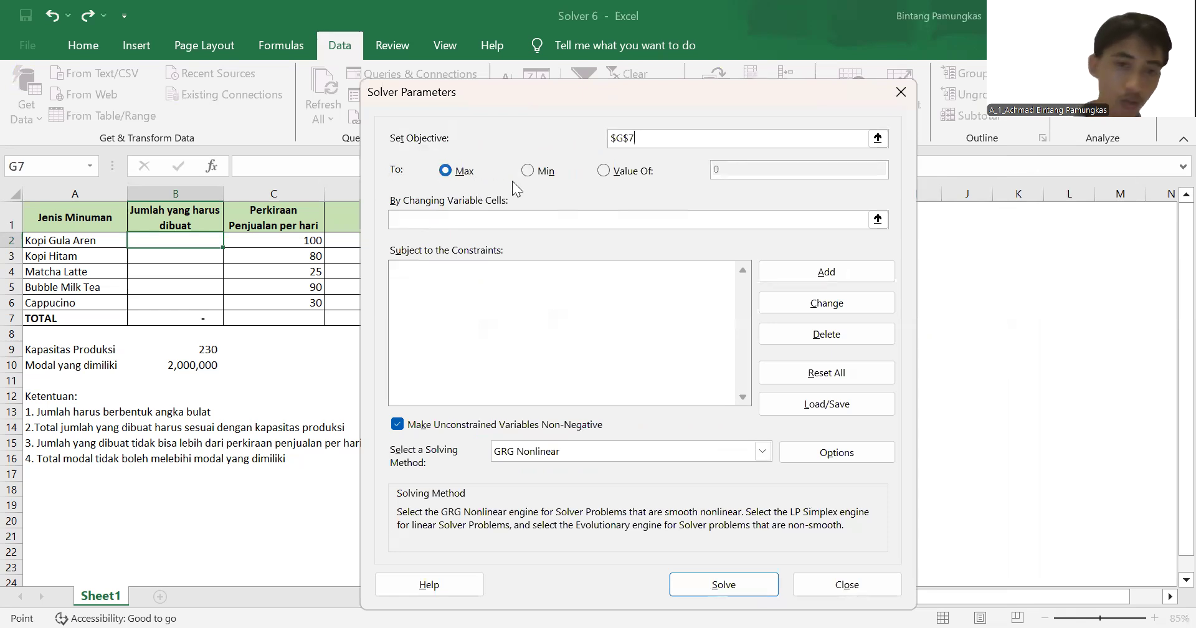
left_click(469, 218)
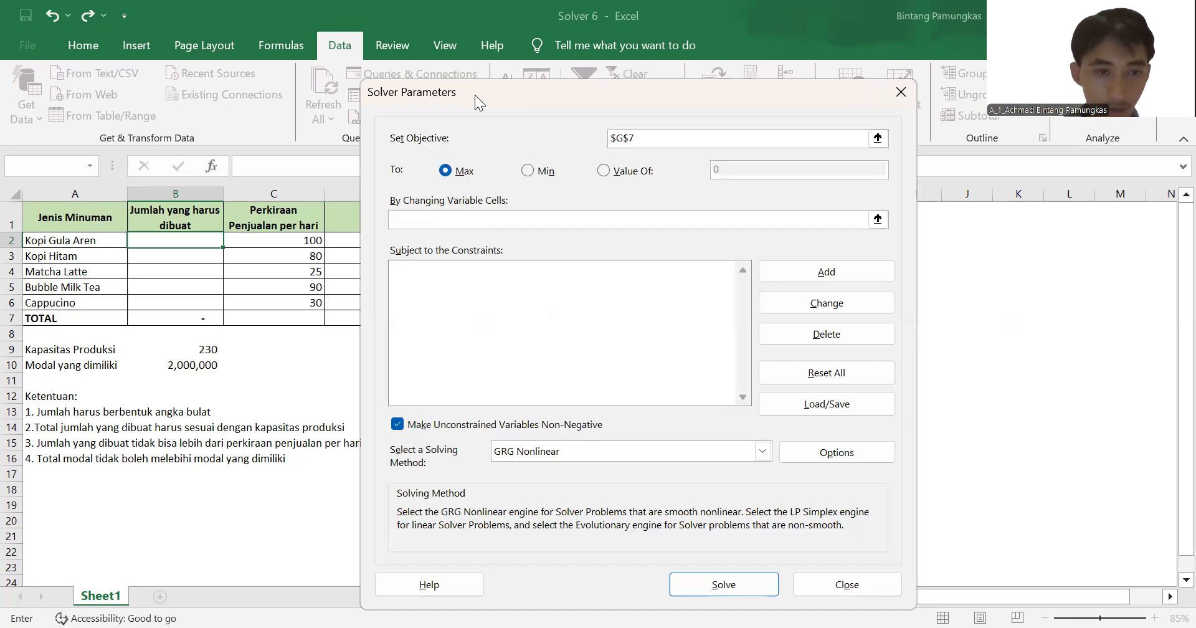
left_click(170, 240)
left_click(170, 241)
left_click_drag(180, 289, 179, 302)
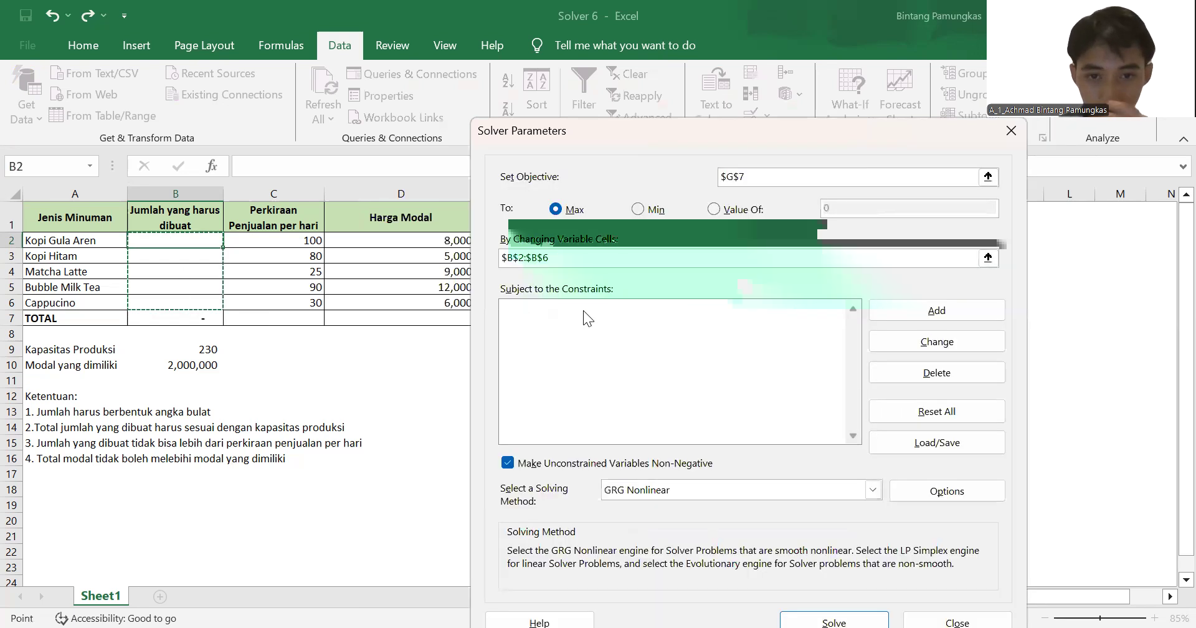
Step: Add a Solver constraint that the quantities in B2:B6 must be integers (int)
left_click(654, 327)
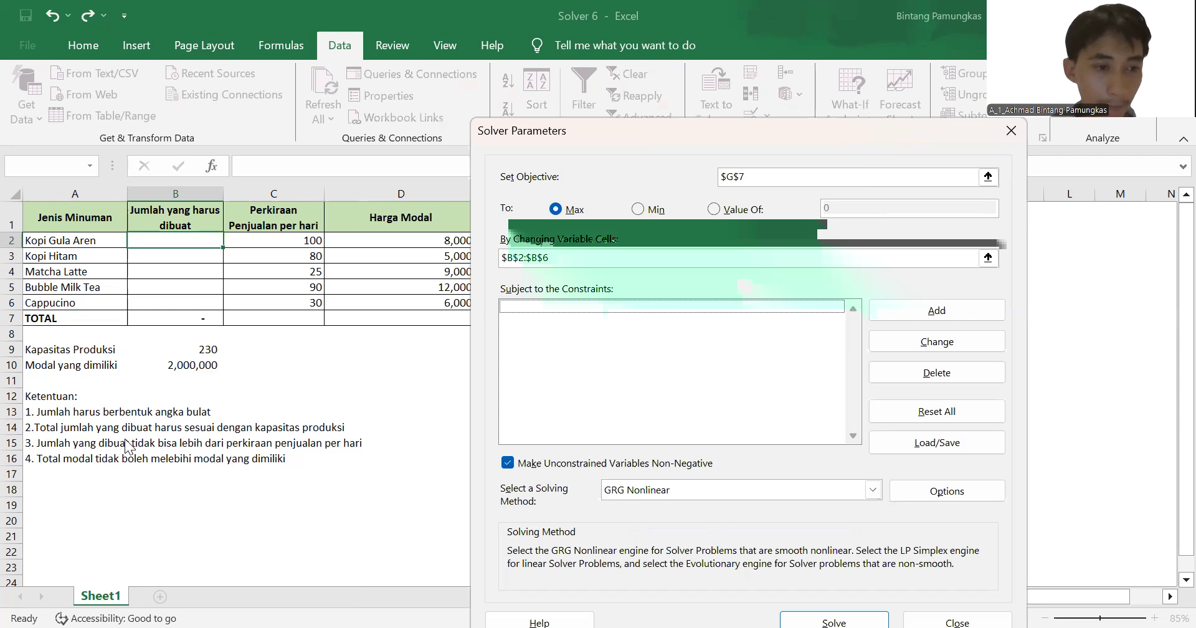
left_click(965, 313)
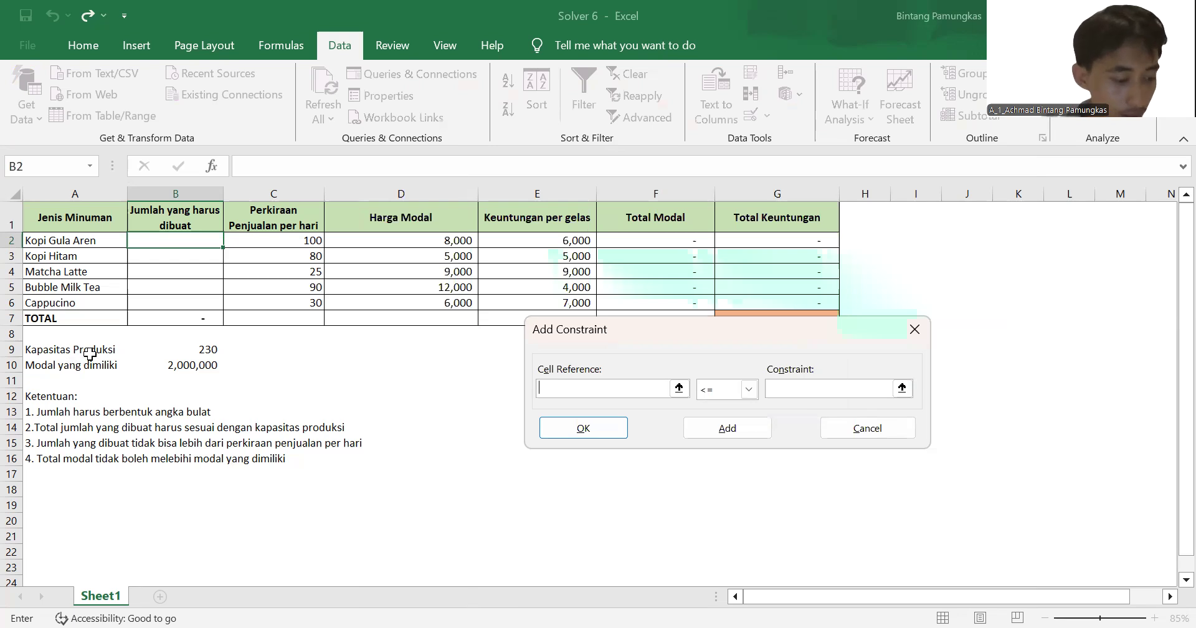
left_click(147, 239)
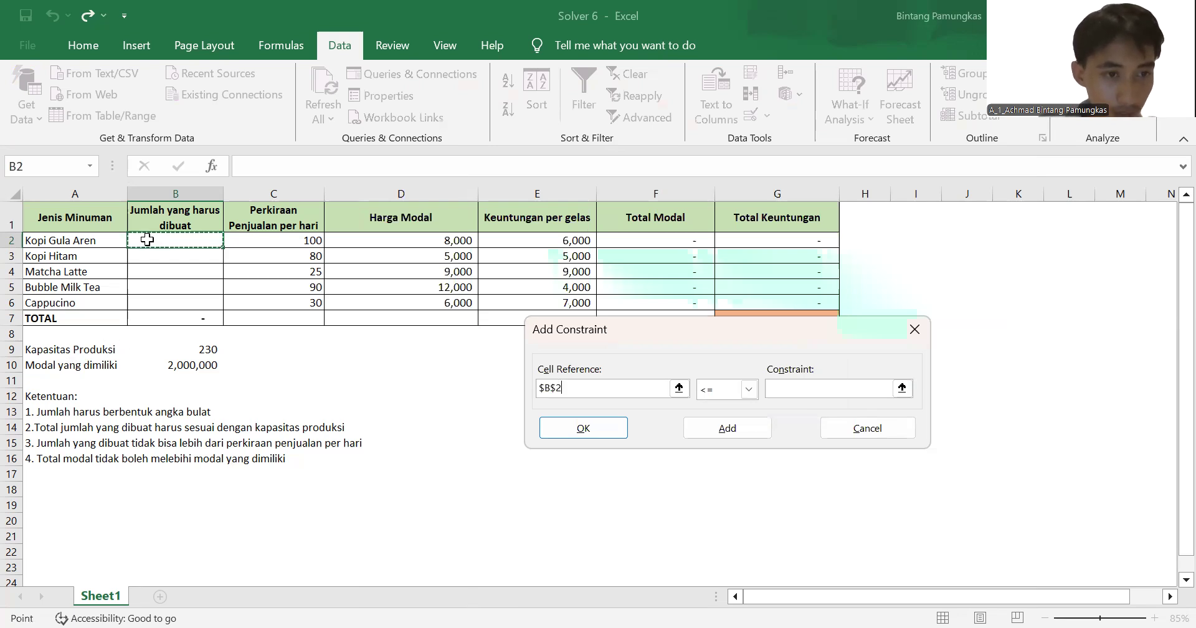
left_click_drag(174, 299, 174, 303)
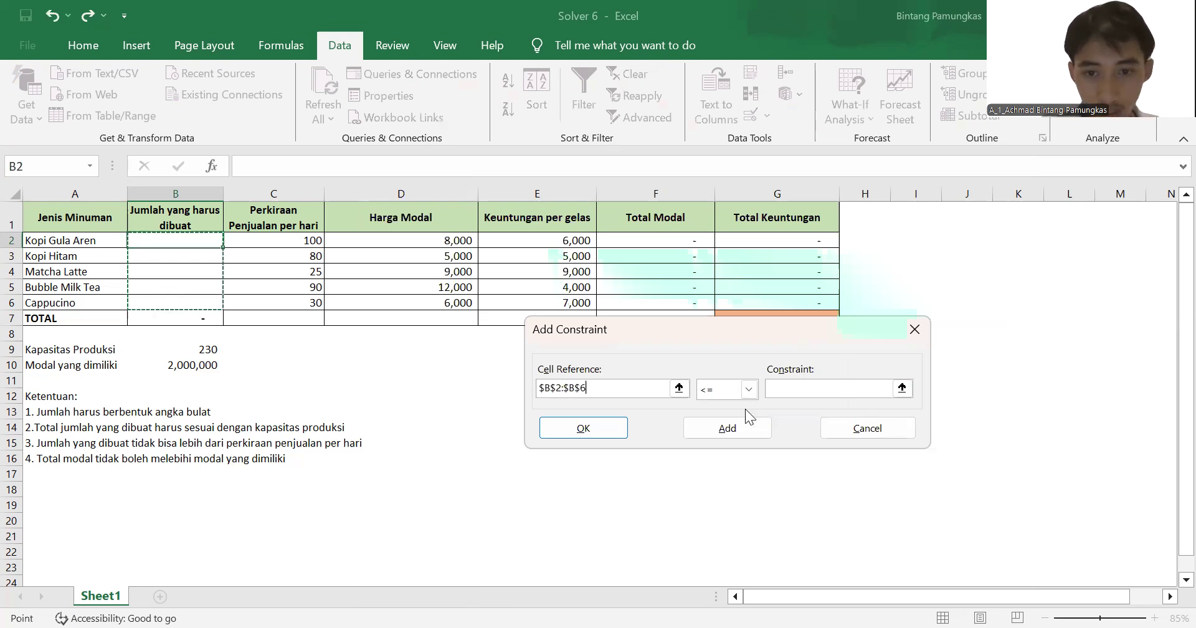
left_click(747, 389)
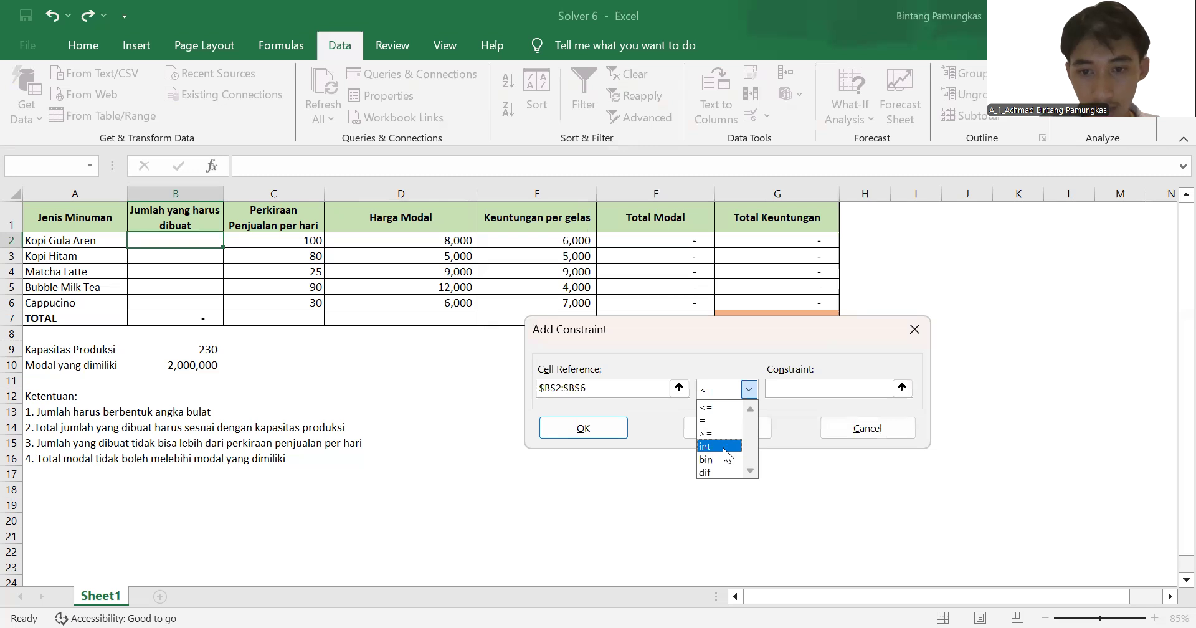
left_click(723, 447)
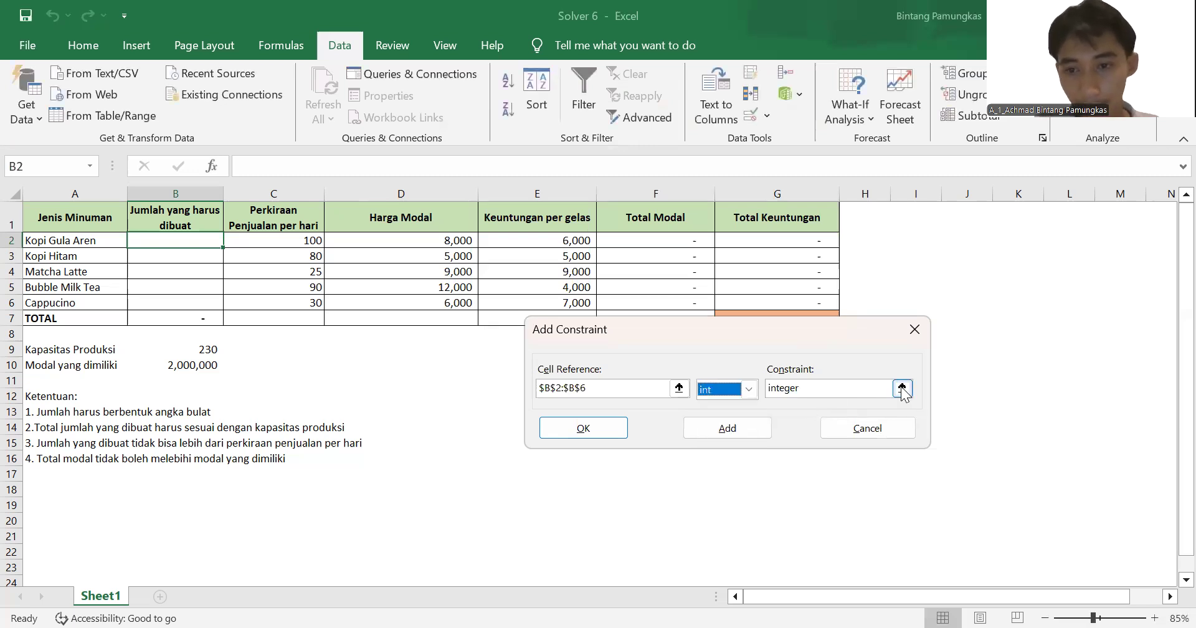
left_click(902, 389)
left_click(964, 353)
left_click(729, 430)
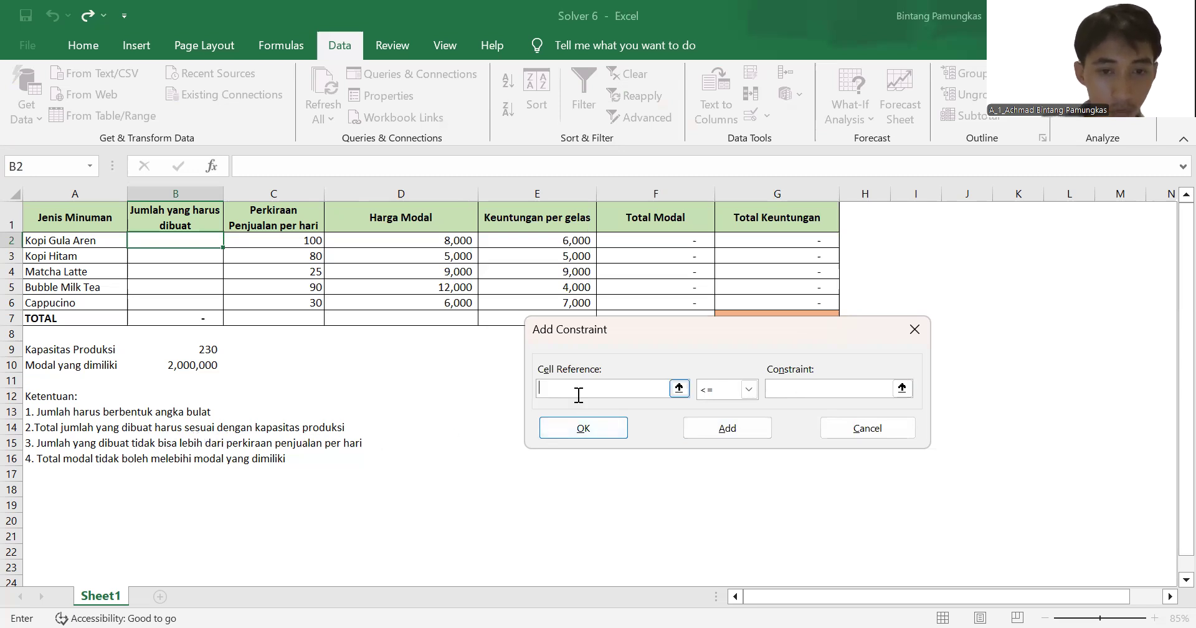
Step: Add a Solver constraint limiting the total quantity in B7 to <= the production capacity in B9
left_click(195, 317)
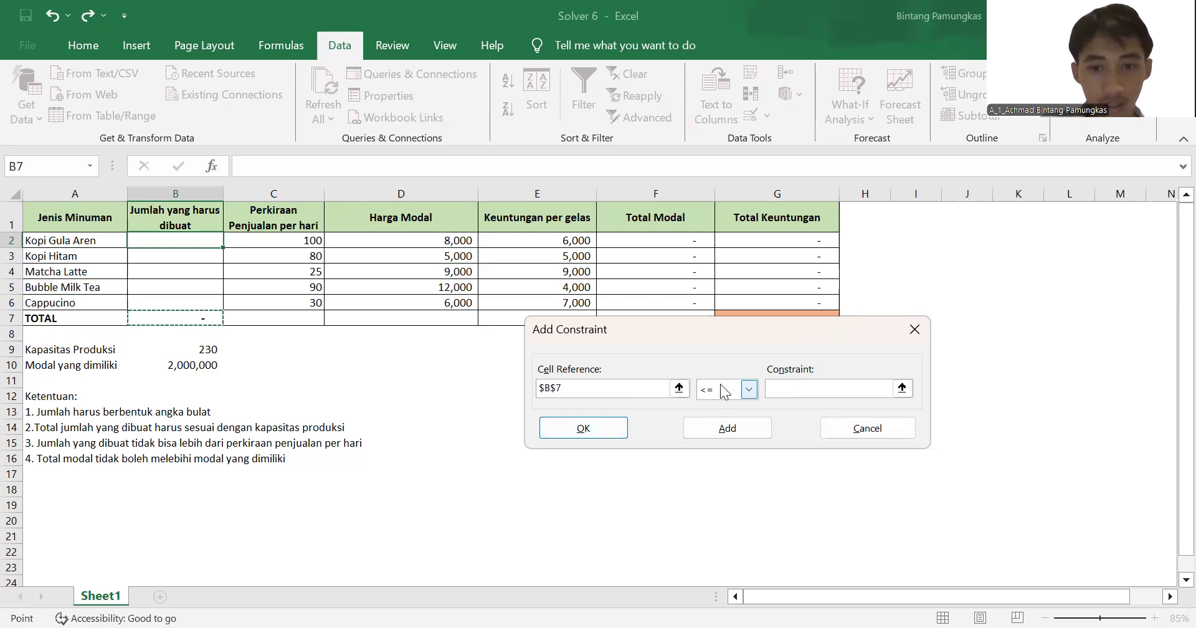
left_click(807, 392)
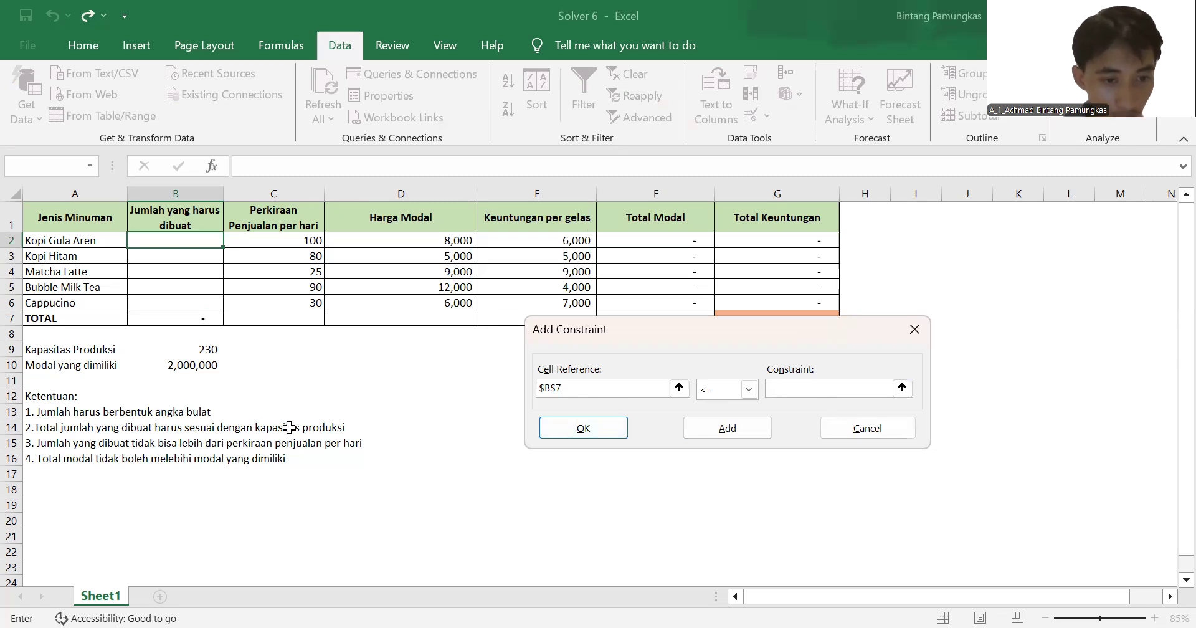
left_click(205, 347)
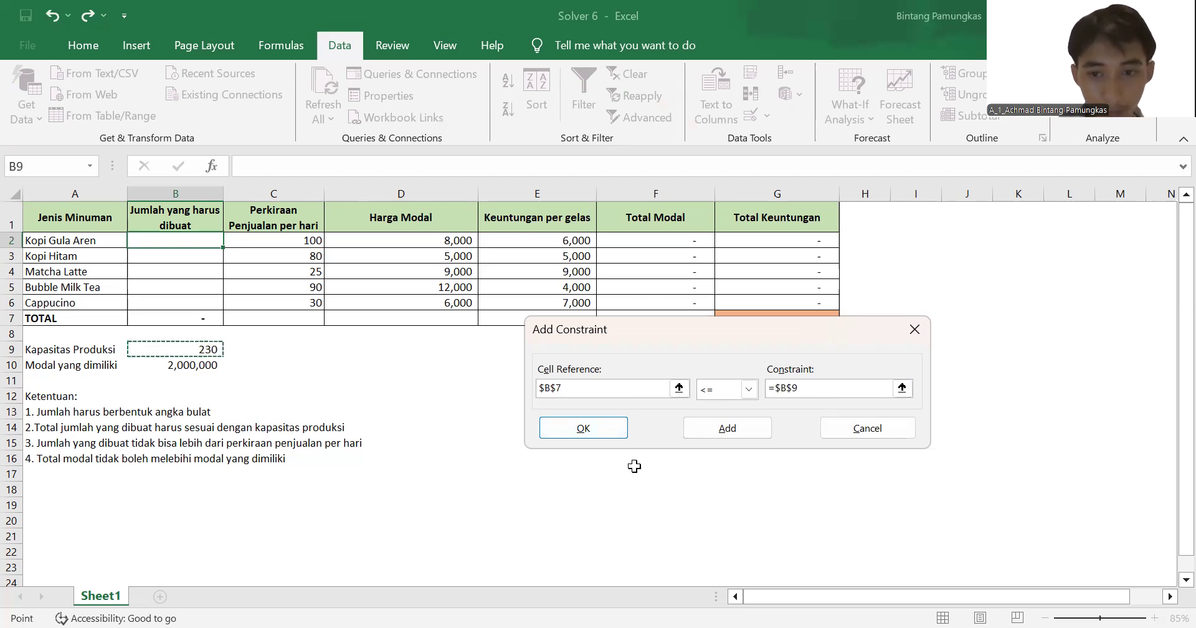
left_click(722, 431)
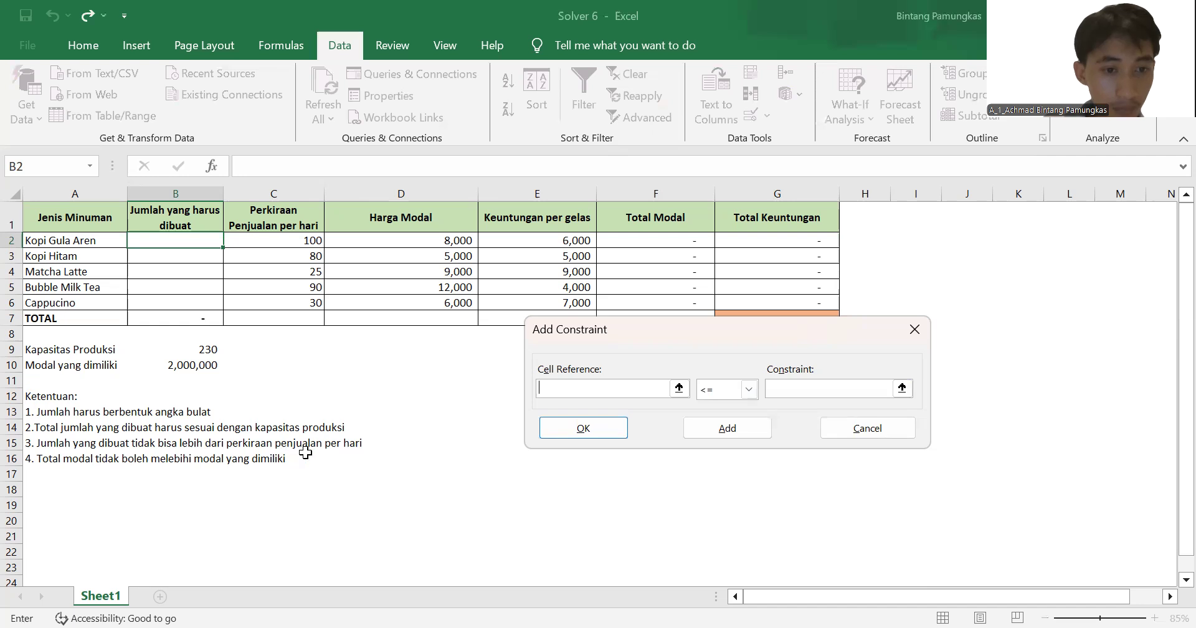
Step: Add a Solver constraint keeping the quantities in B2:B6 <= the estimated daily sales in C2:C6
left_click(148, 241)
left_click_drag(174, 297, 176, 304)
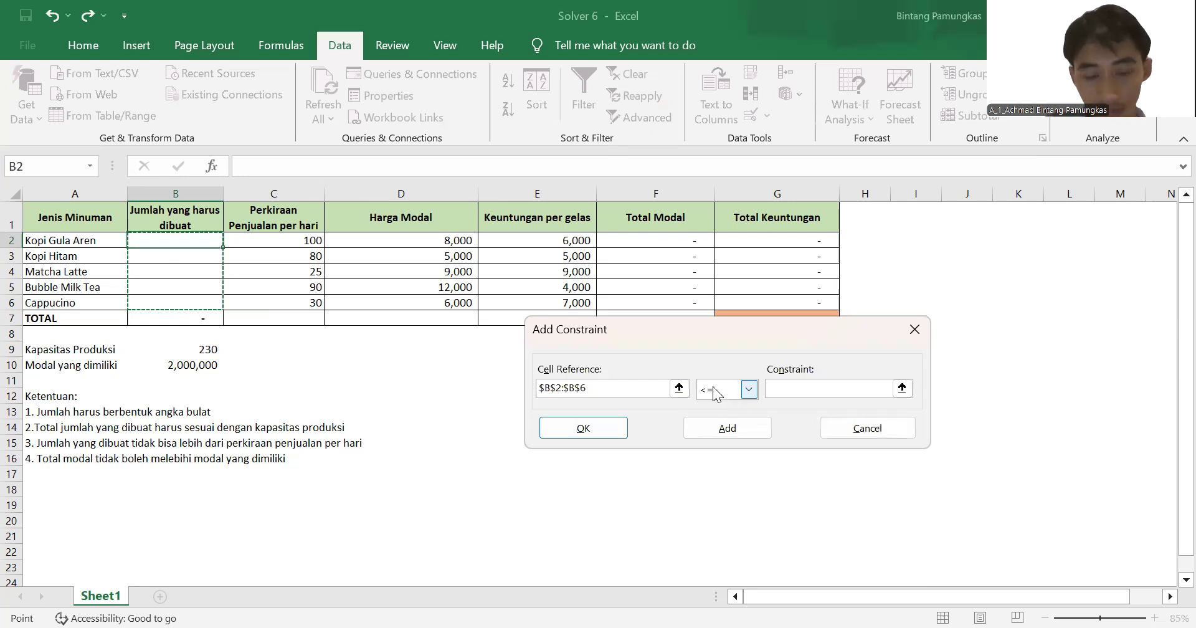
left_click(854, 388)
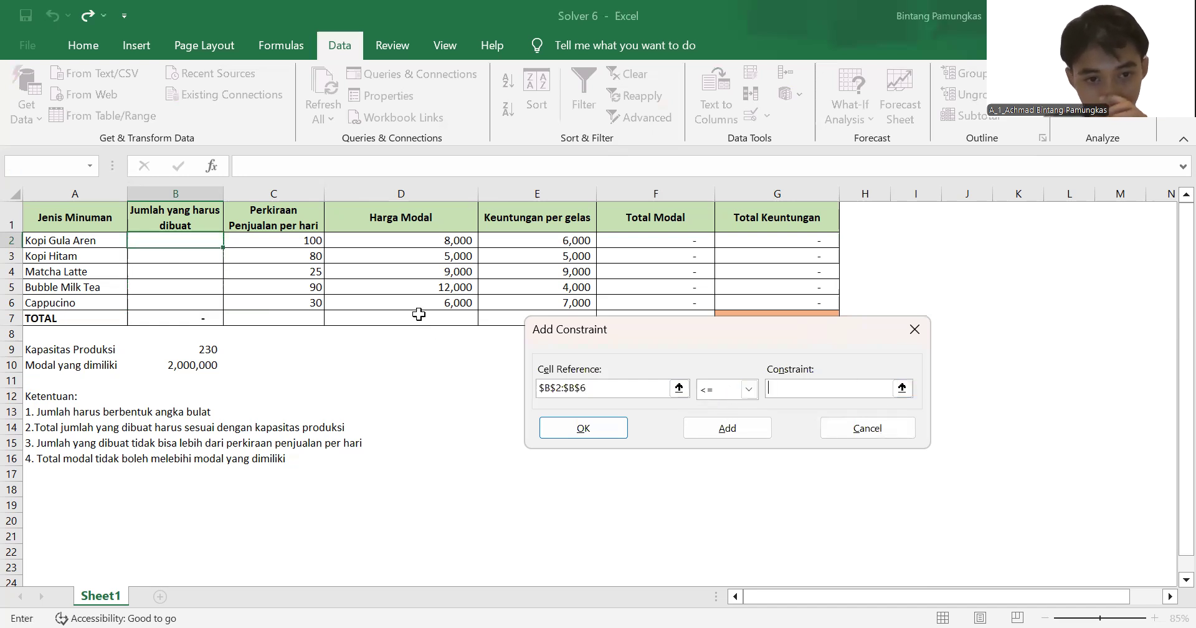
left_click(288, 246)
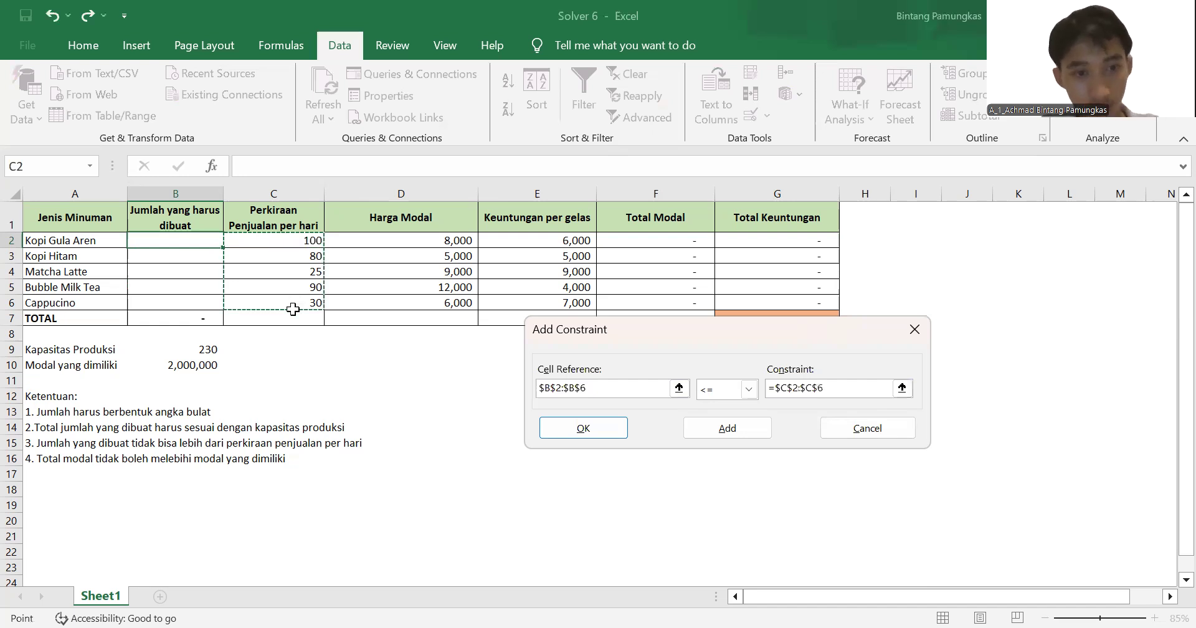
left_click(714, 430)
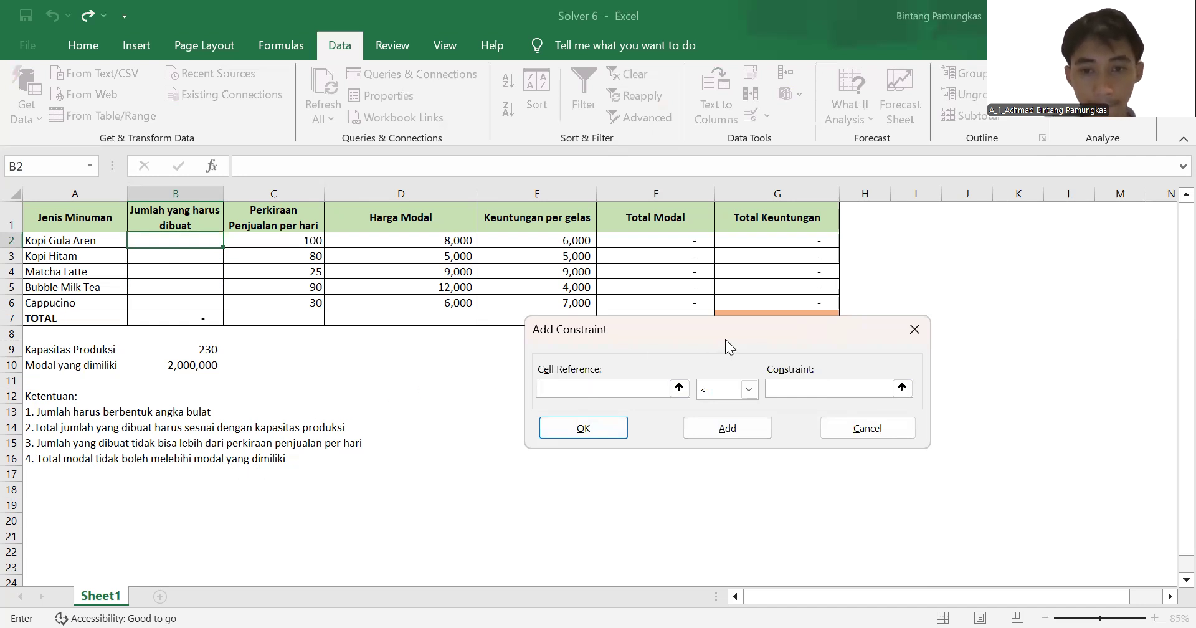
Step: Add the constraint that total capital F7 is <= the available capital in B10, and solve the model, keeping the Solver solution
left_click(661, 319)
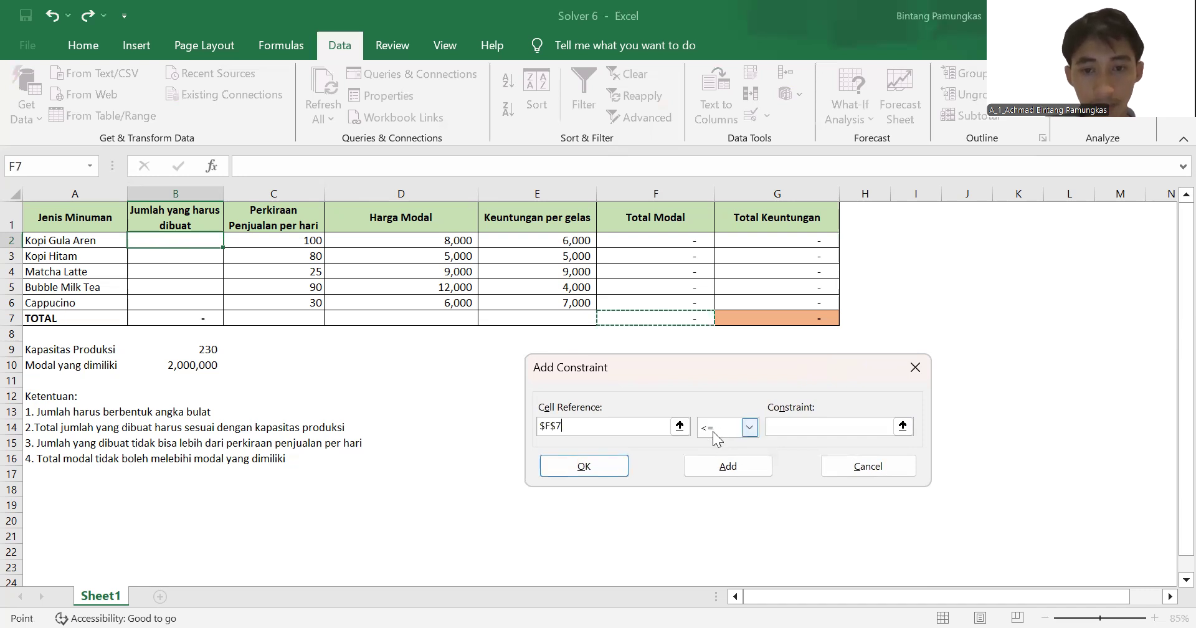
left_click(782, 425)
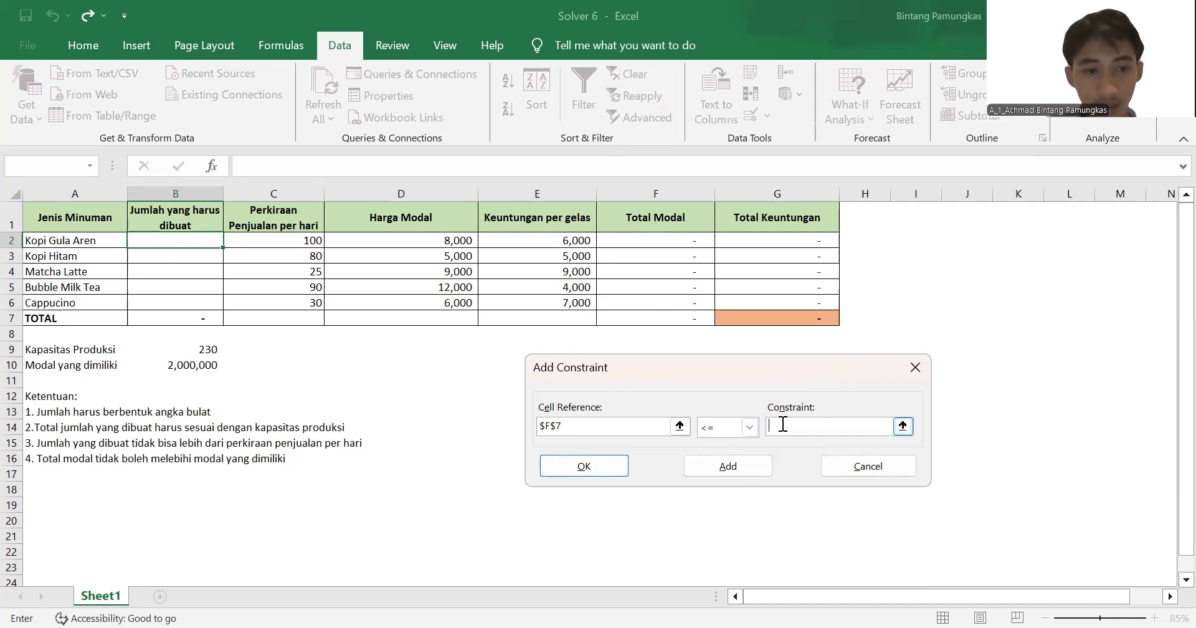
left_click(183, 368)
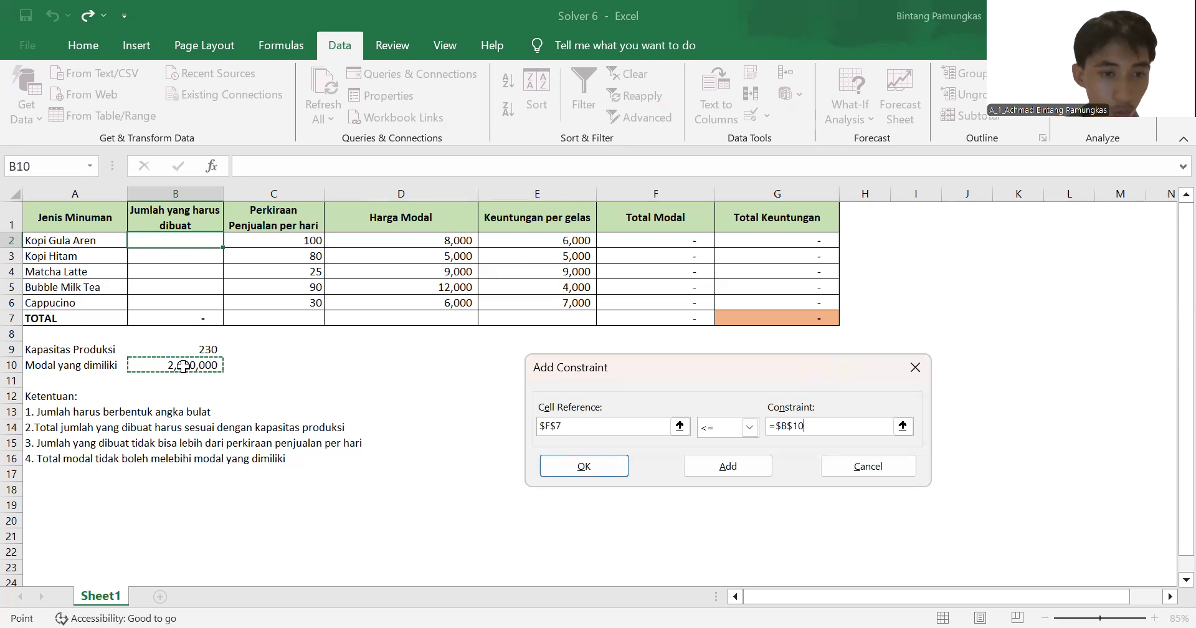
left_click(588, 467)
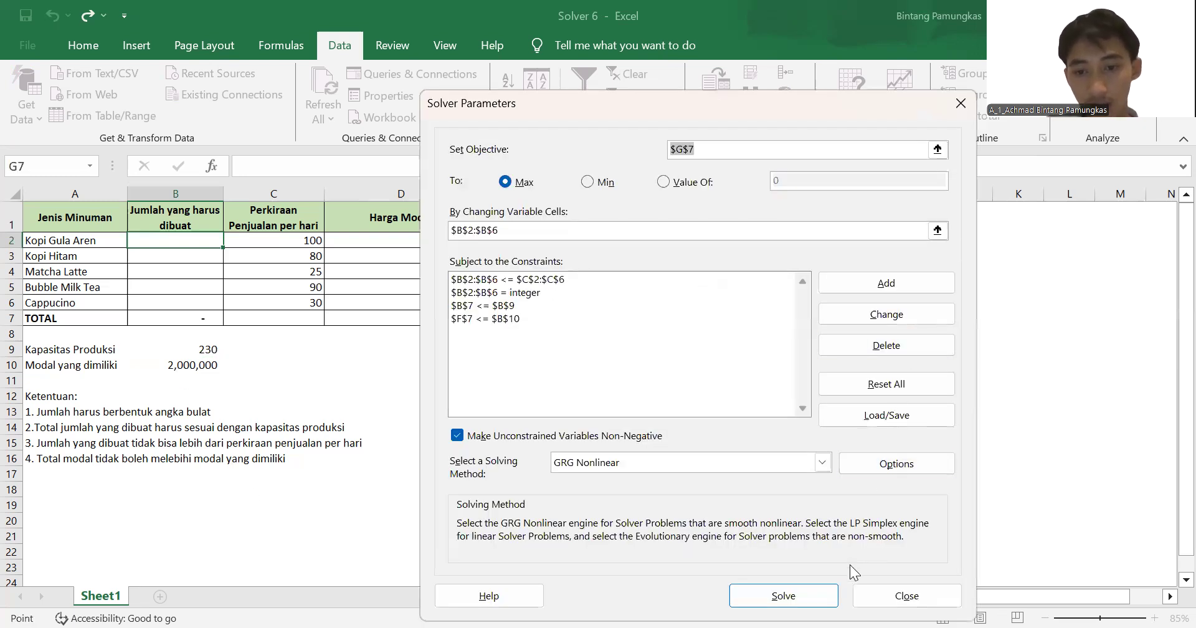
left_click(784, 596)
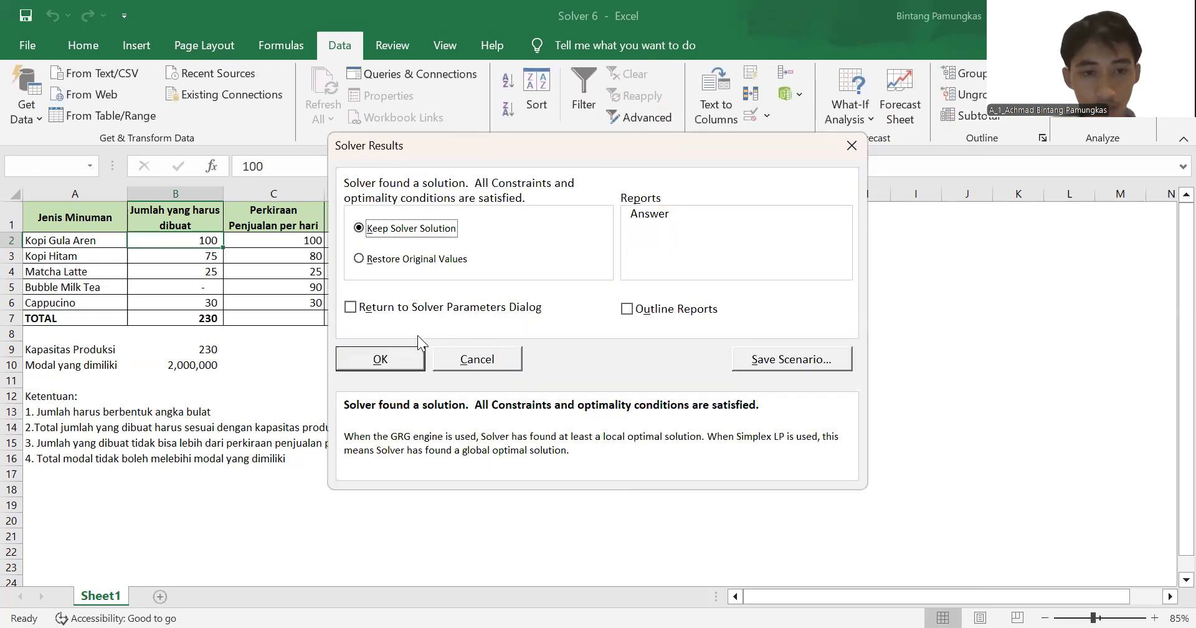
left_click(395, 359)
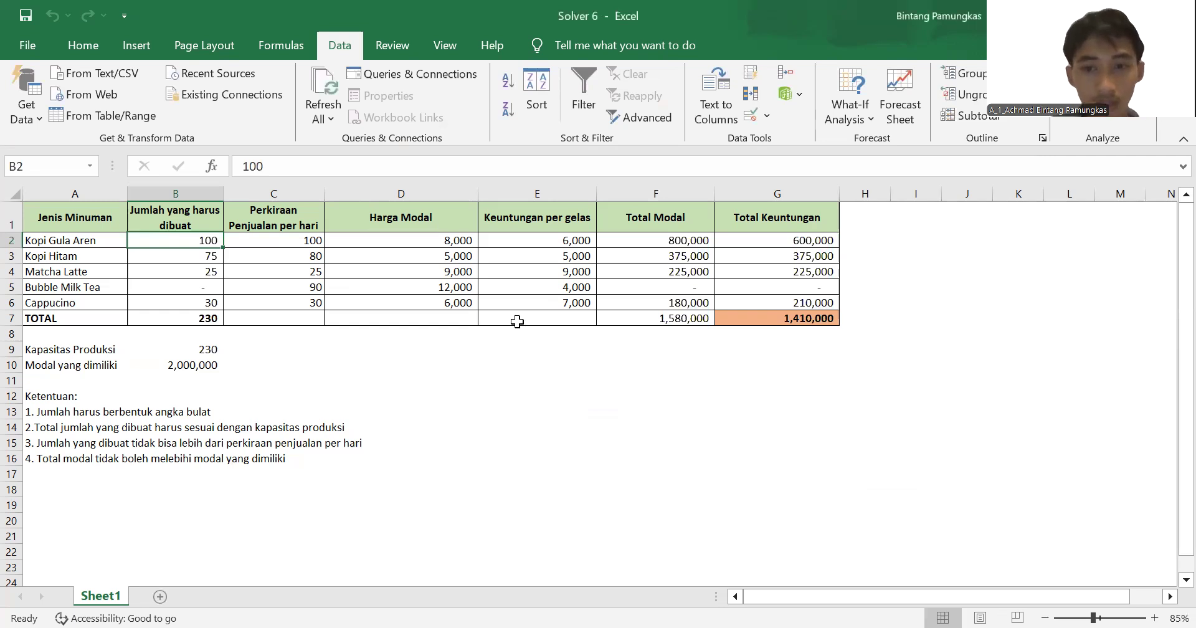